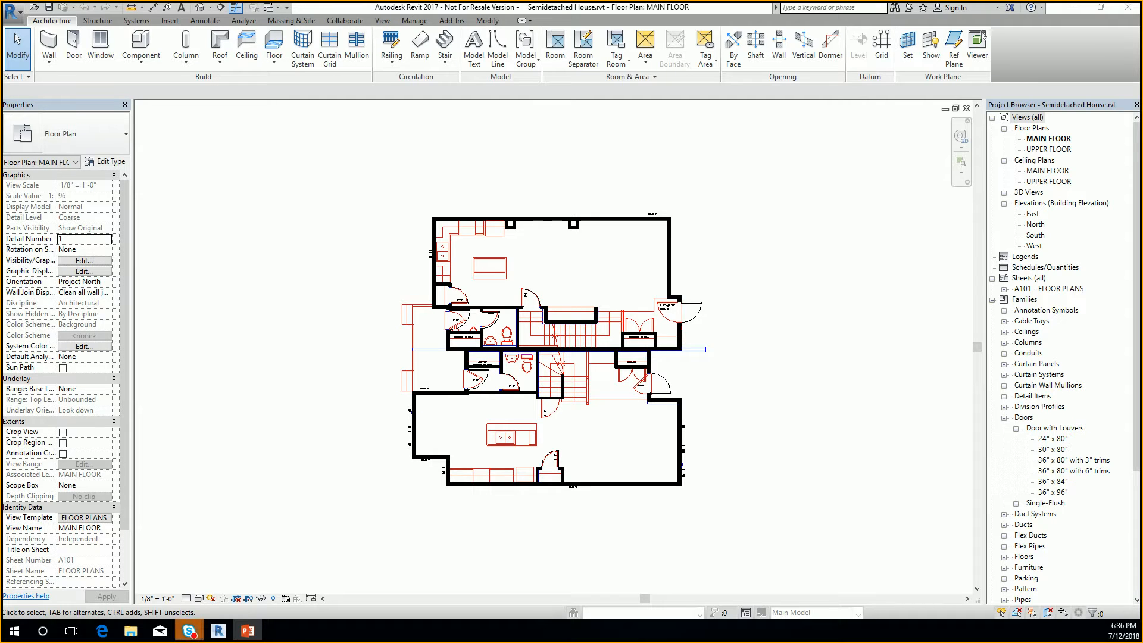
# Examine the main floor plan of both units, including the upper unit's long top exterior wall
pyautogui.moveTo(1141, 640)
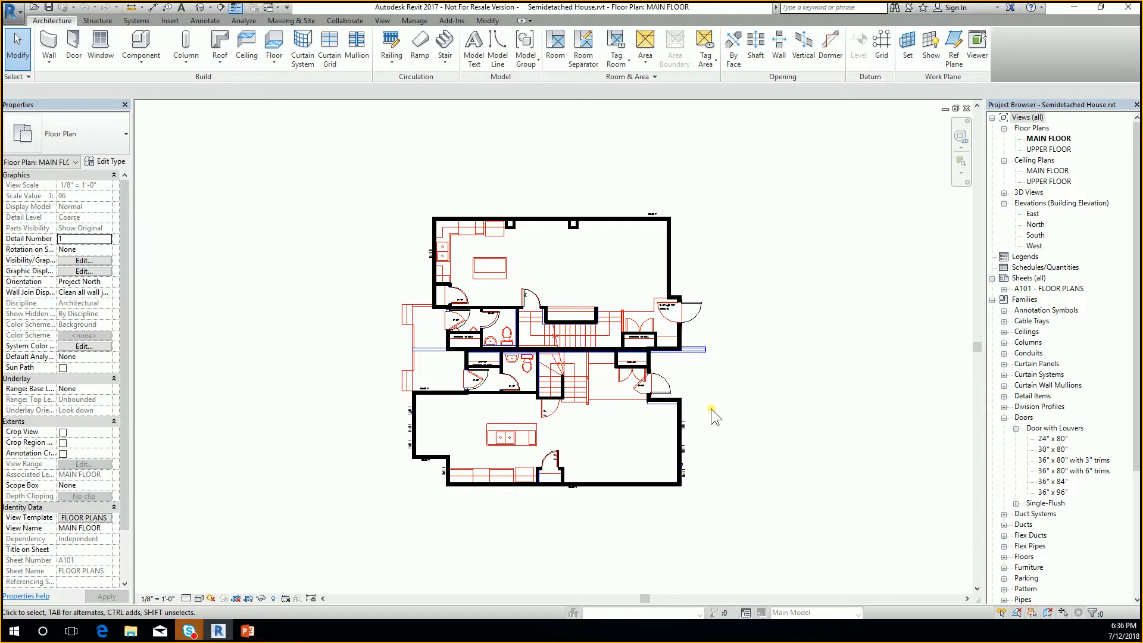
pyautogui.scroll(3, 544, 409)
pyautogui.scroll(-2, 544, 409)
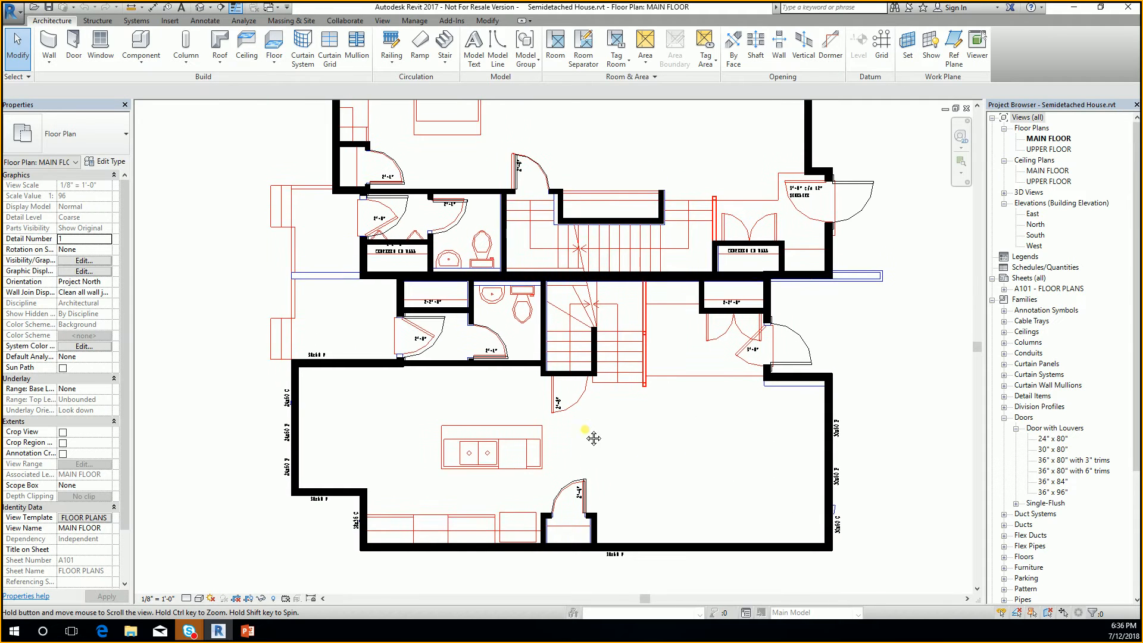
pyautogui.moveTo(605, 356); pyautogui.dragTo(617, 400, button='middle')
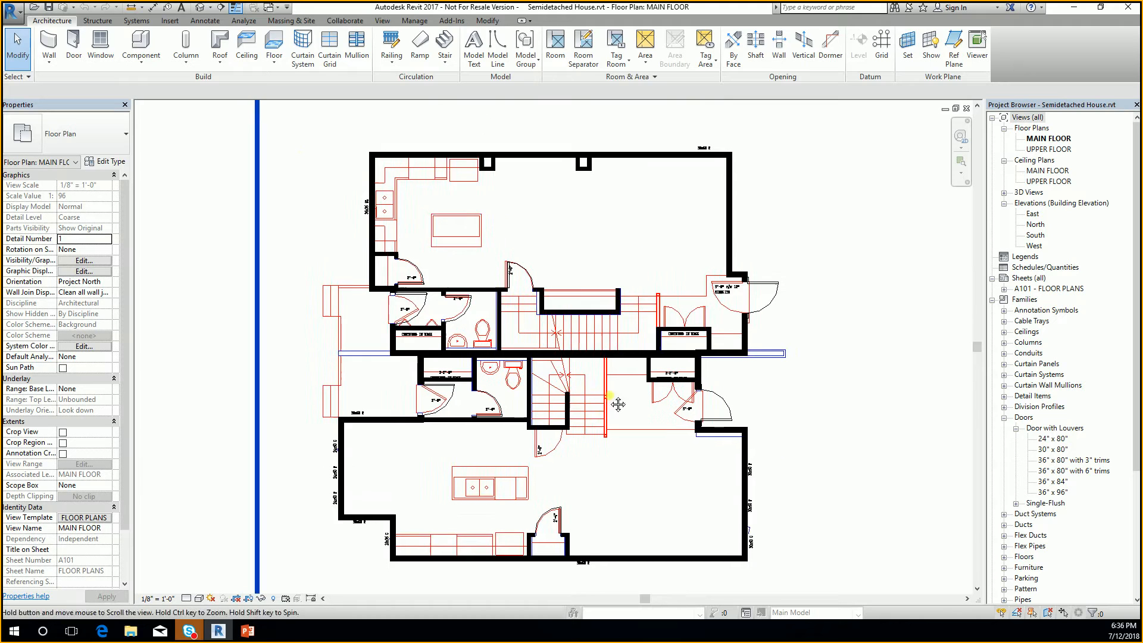
pyautogui.scroll(-1, 549, 484)
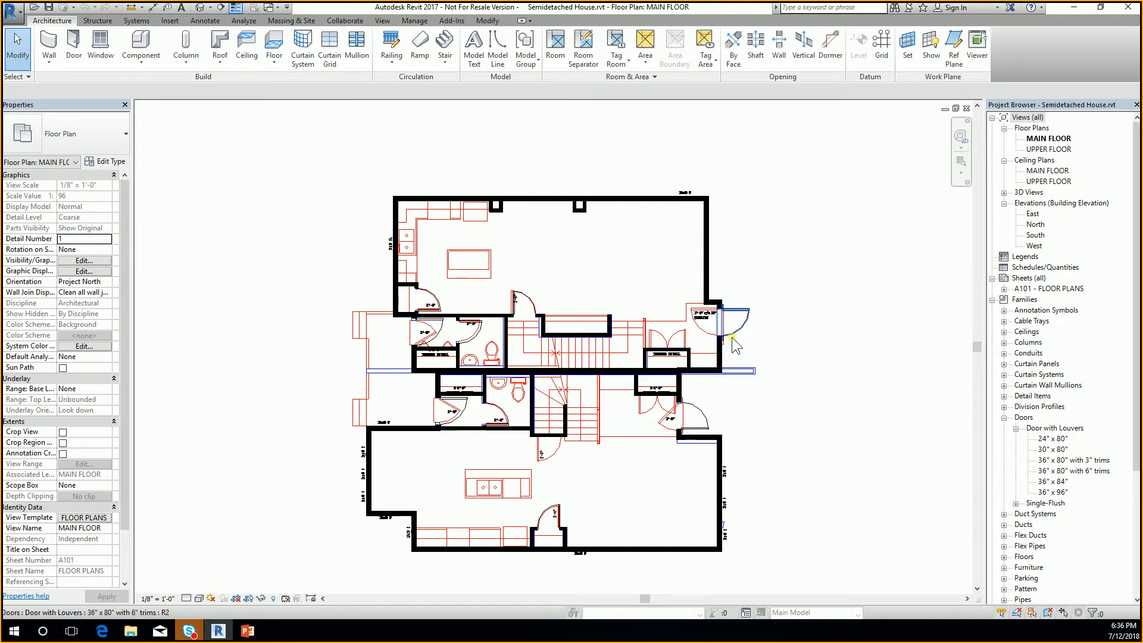
pyautogui.moveTo(415, 372); pyautogui.dragTo(428, 372, button='middle')
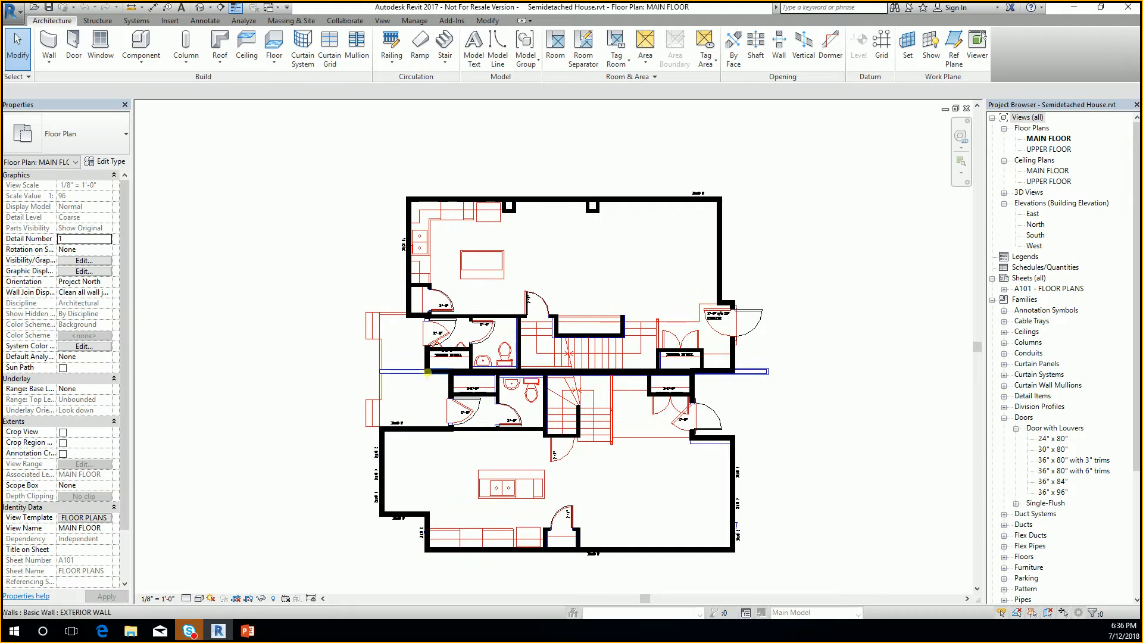
pyautogui.scroll(1, 469, 192)
pyautogui.scroll(1, 591, 206)
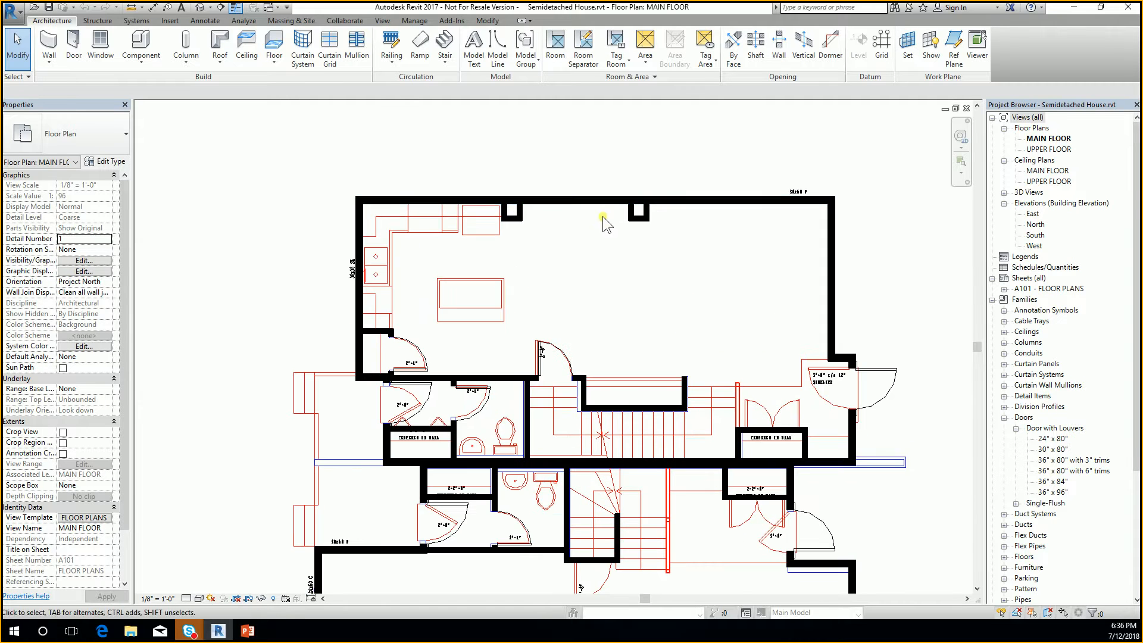
pyautogui.click(580, 207)
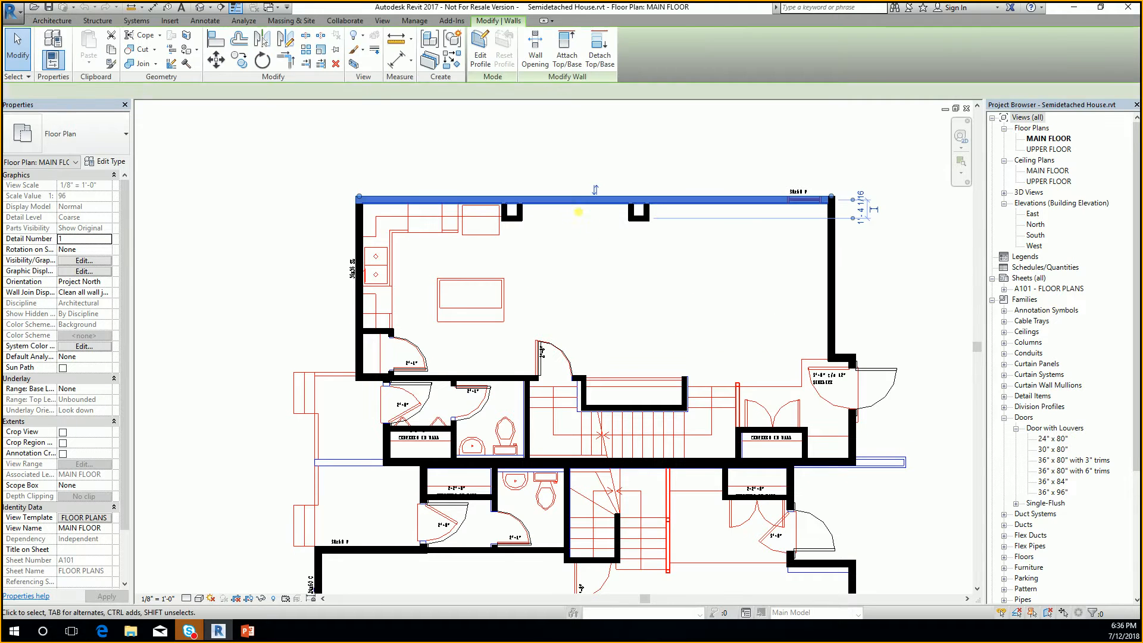
pyautogui.click(622, 295)
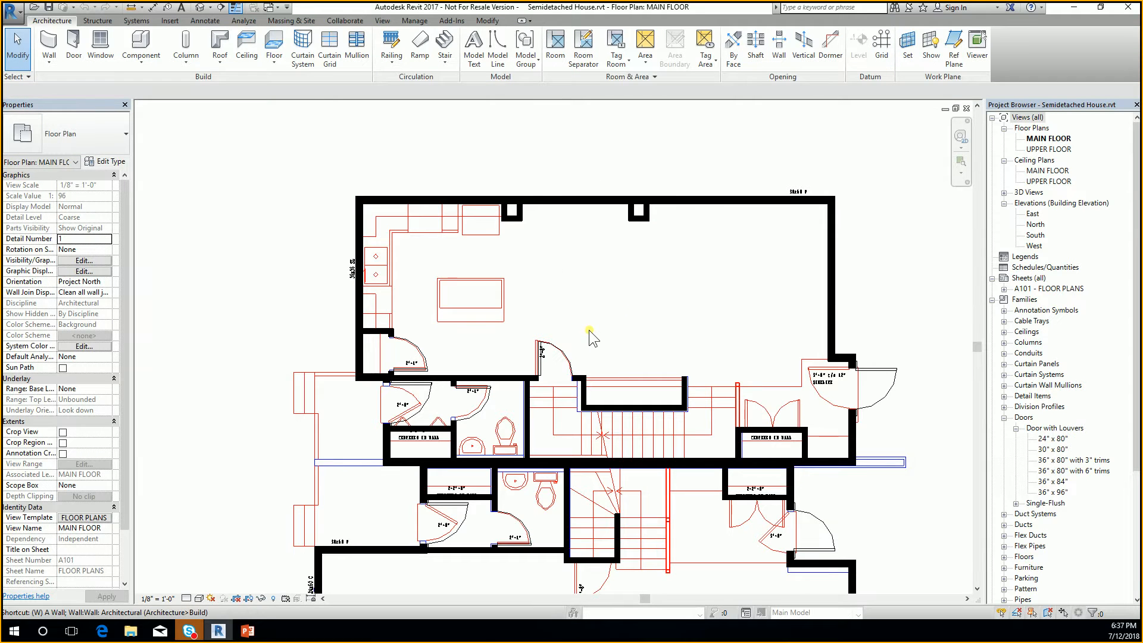
# Start an architectural interior wall with the location line set to Wall Centerline and try a segment along the party-wall extension's centre
pyautogui.press('w')
pyautogui.press('a')
pyautogui.moveTo(387, 439); pyautogui.dragTo(400, 405, button='middle')
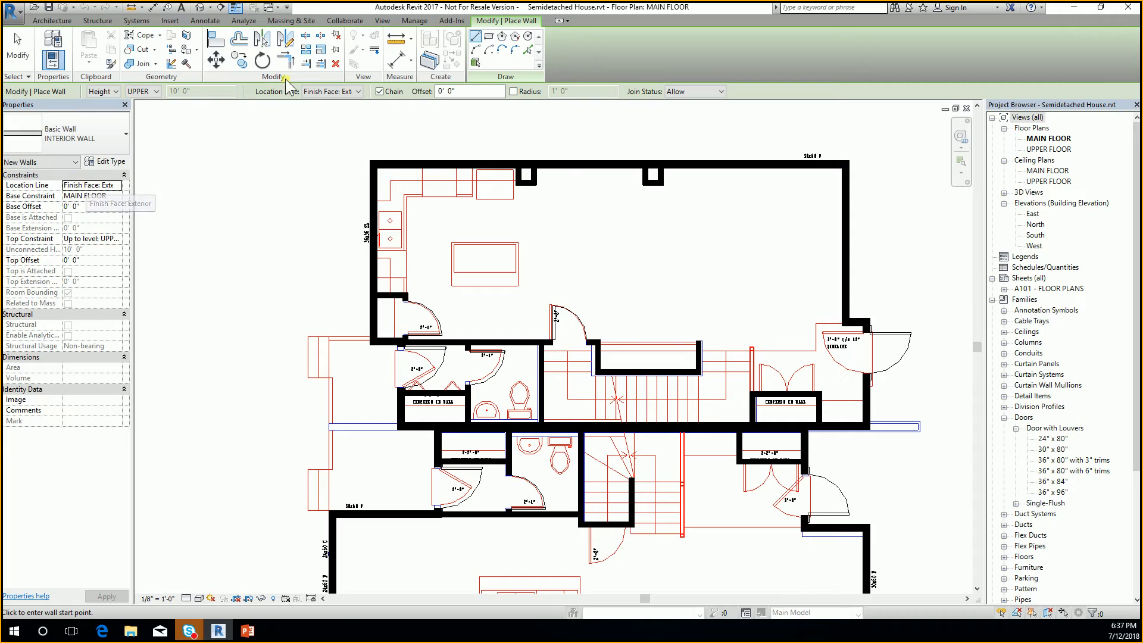
pyautogui.click(334, 93)
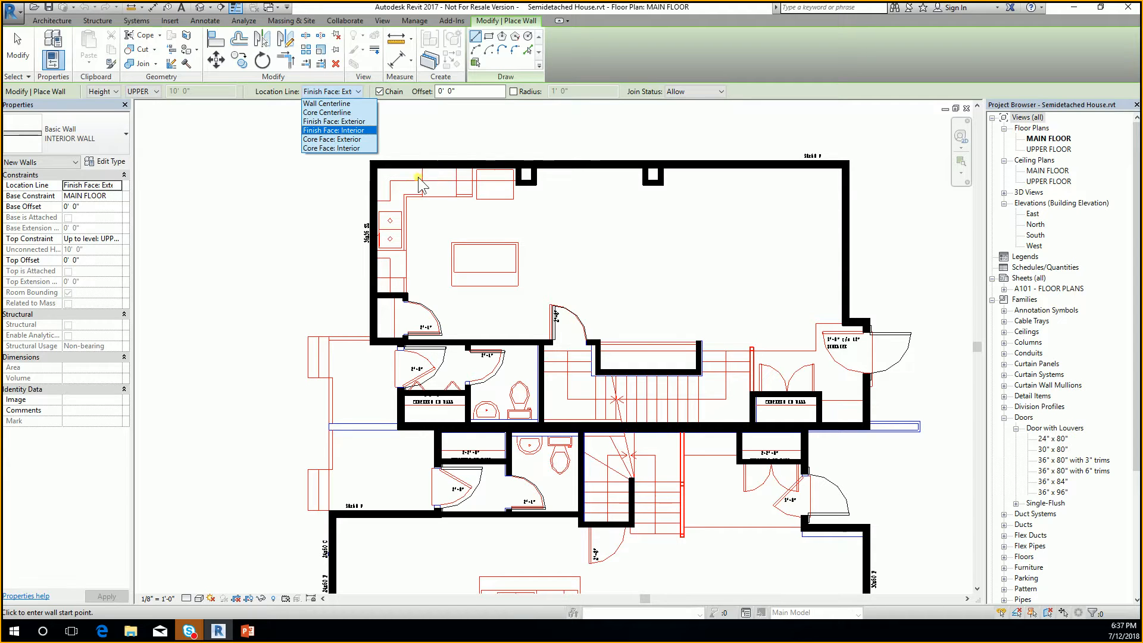
pyautogui.click(336, 104)
pyautogui.scroll(10, 369, 441)
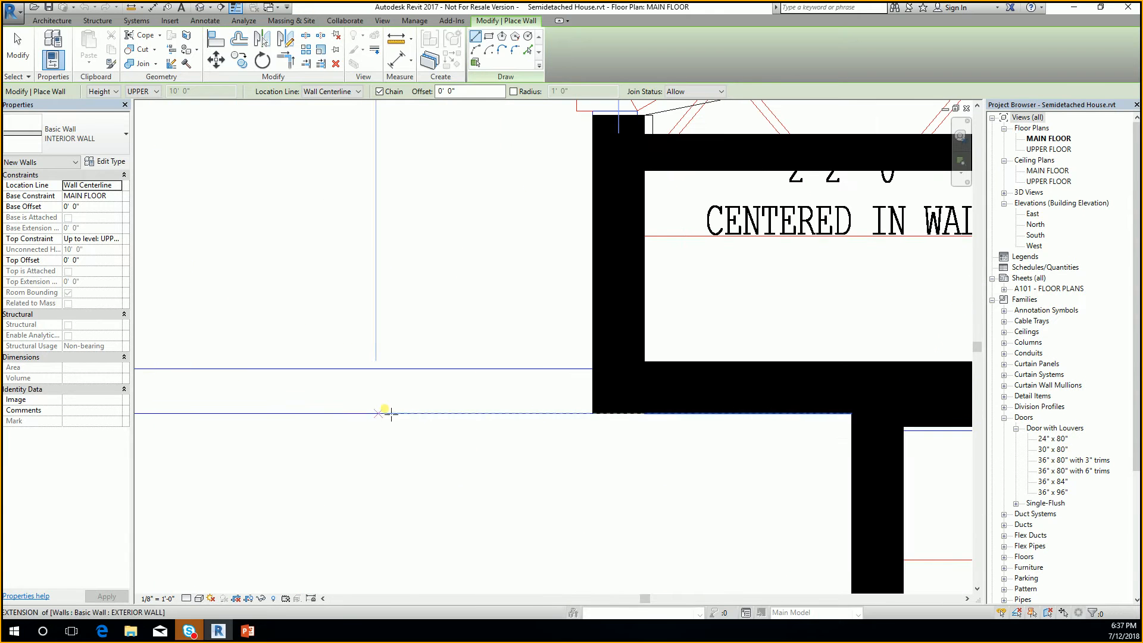
pyautogui.click(580, 391)
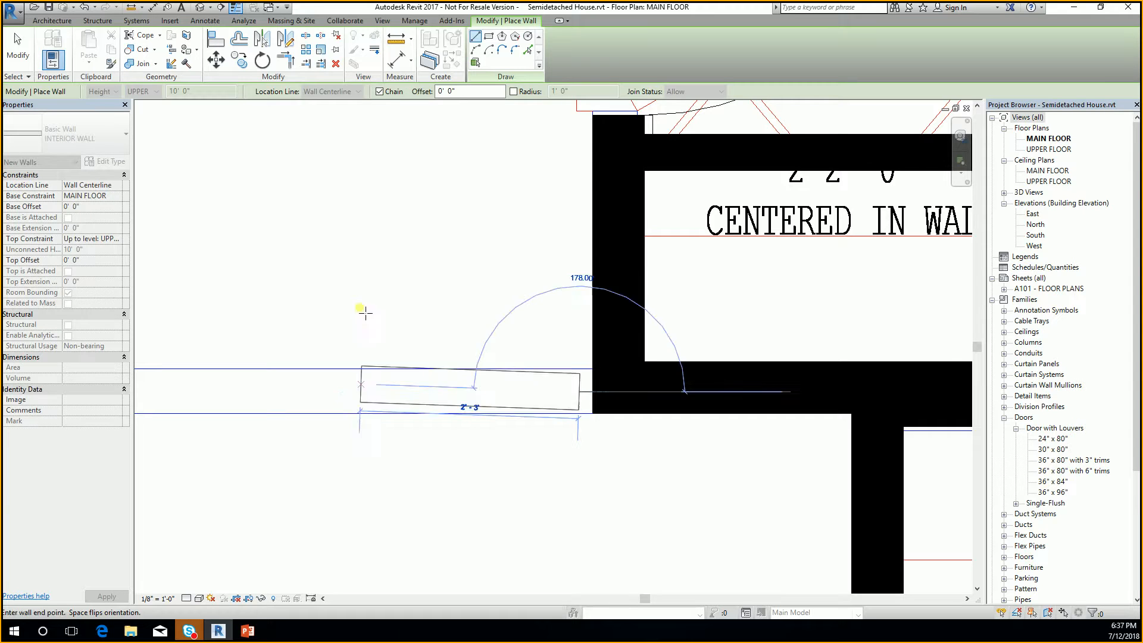
pyautogui.press('Escape')
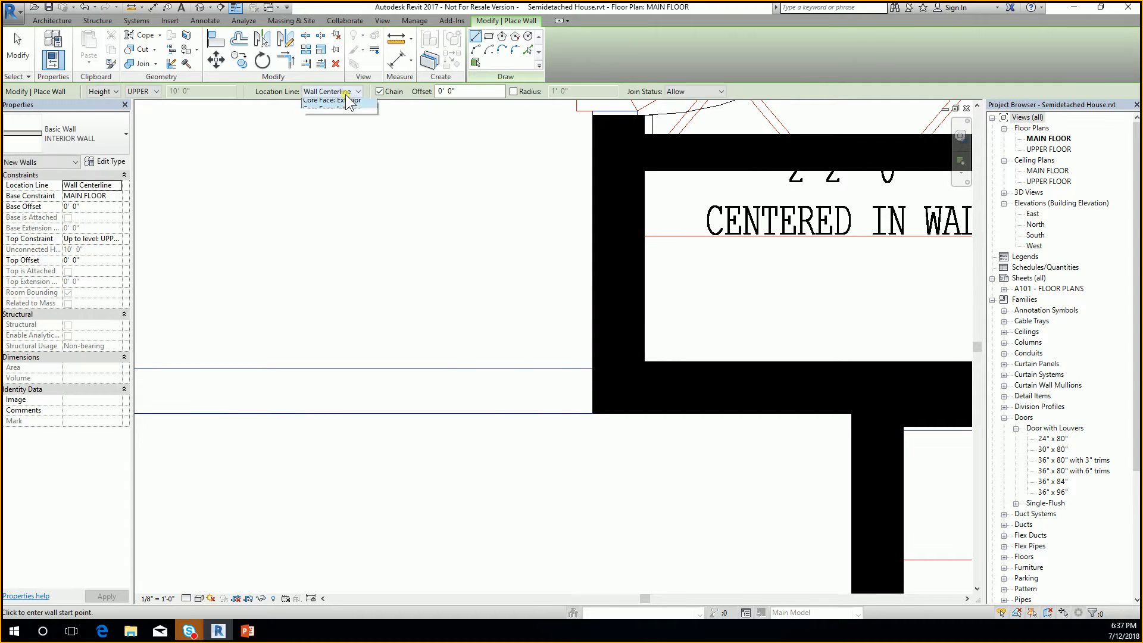
# Set the wall's location line to Finish Face: Exterior and try a segment along the upper edge of the party-wall extension
pyautogui.click(348, 92)
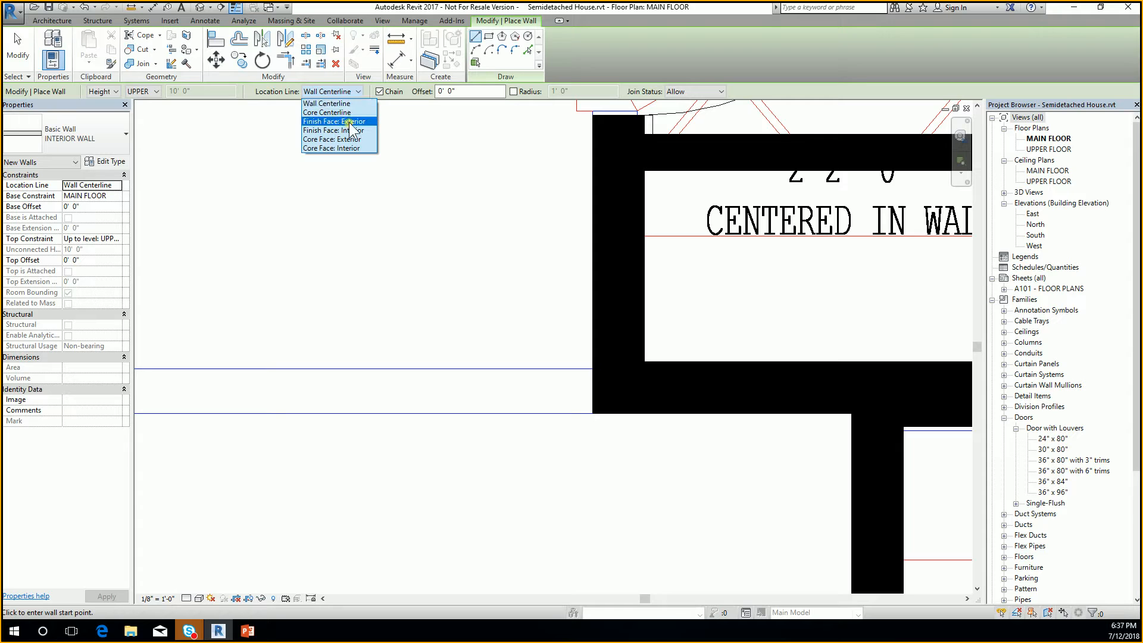
pyautogui.click(345, 122)
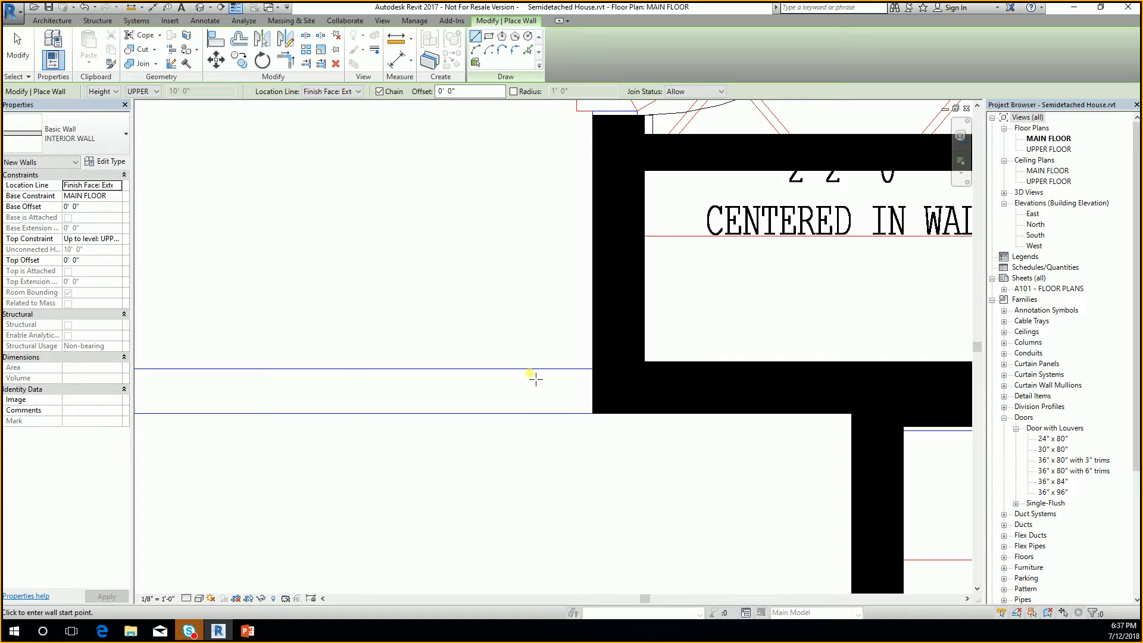
pyautogui.click(522, 369)
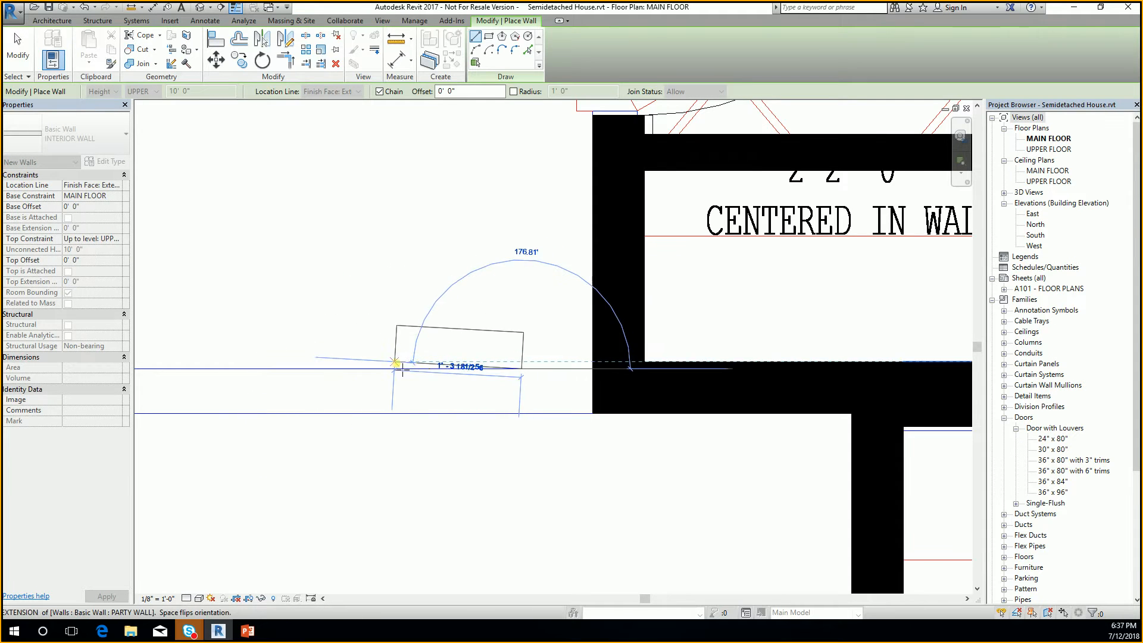
pyautogui.press('Escape')
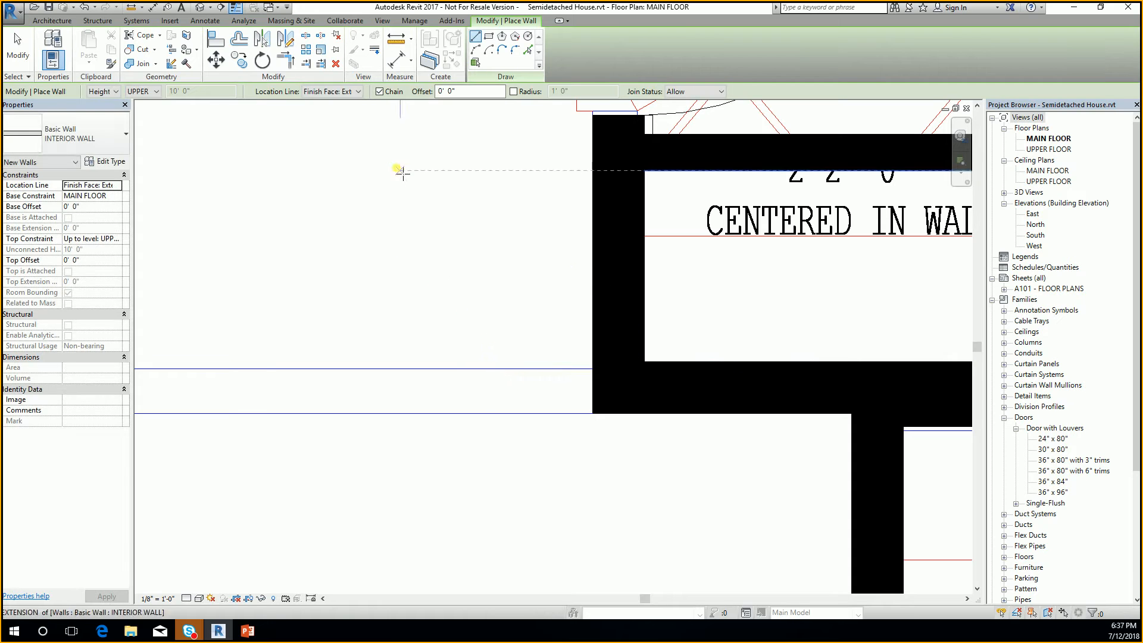
# Examine the lower unit's stepped exterior corner by the 30x60 P window and review the location line options, keeping Finish Face: Exterior
pyautogui.scroll(-6, 543, 127)
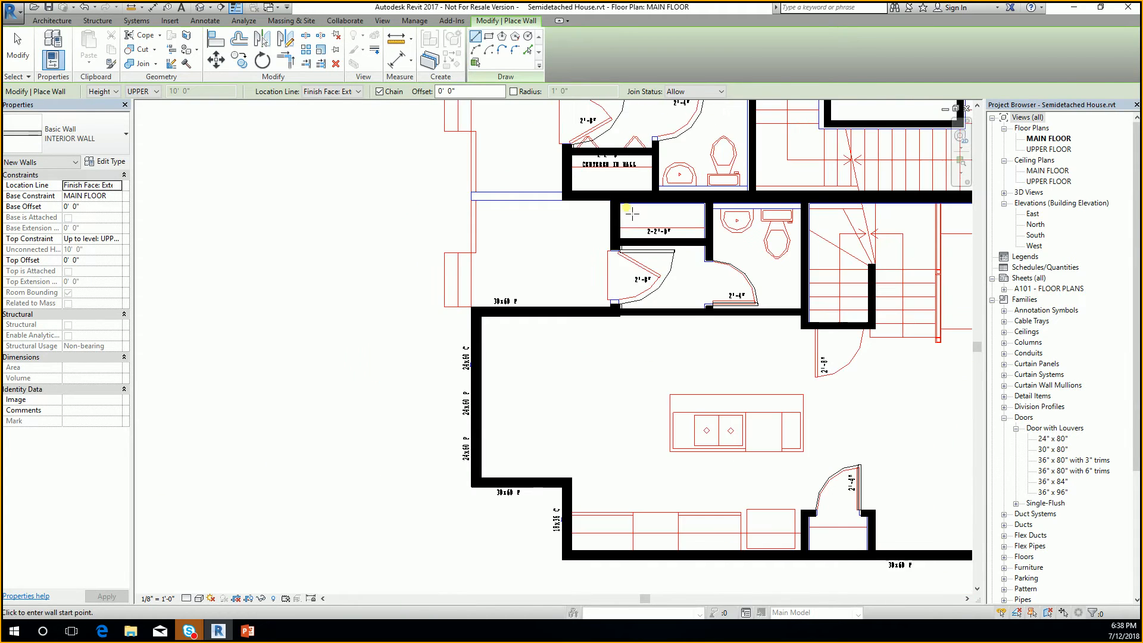
pyautogui.moveTo(564, 233); pyautogui.dragTo(467, 365, button='middle')
pyautogui.scroll(2, 466, 365)
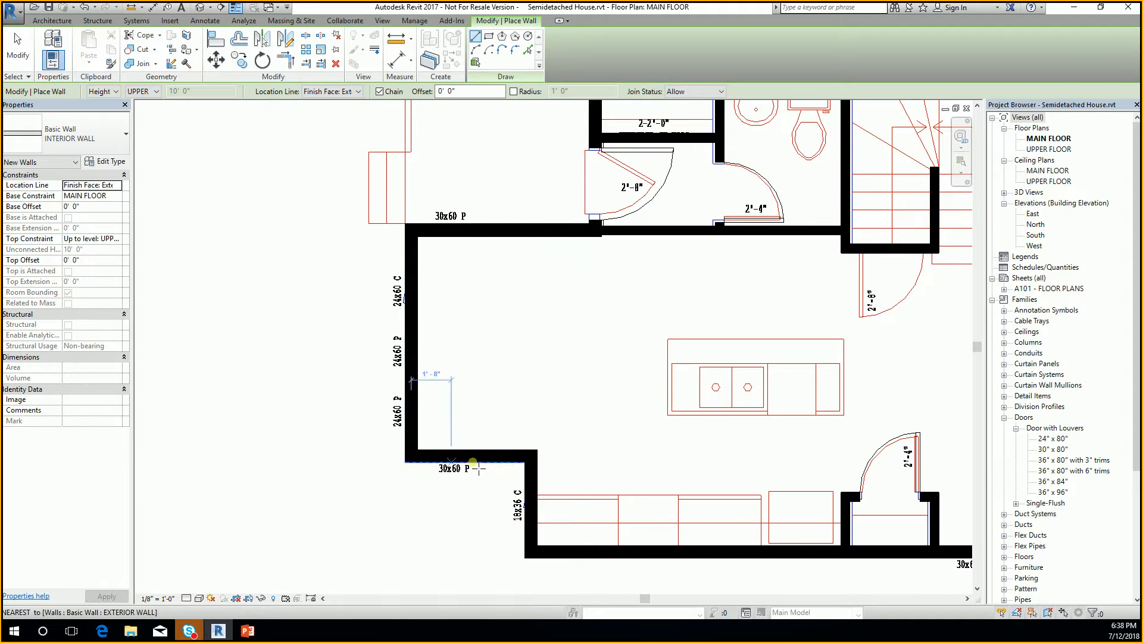
pyautogui.scroll(3, 426, 482)
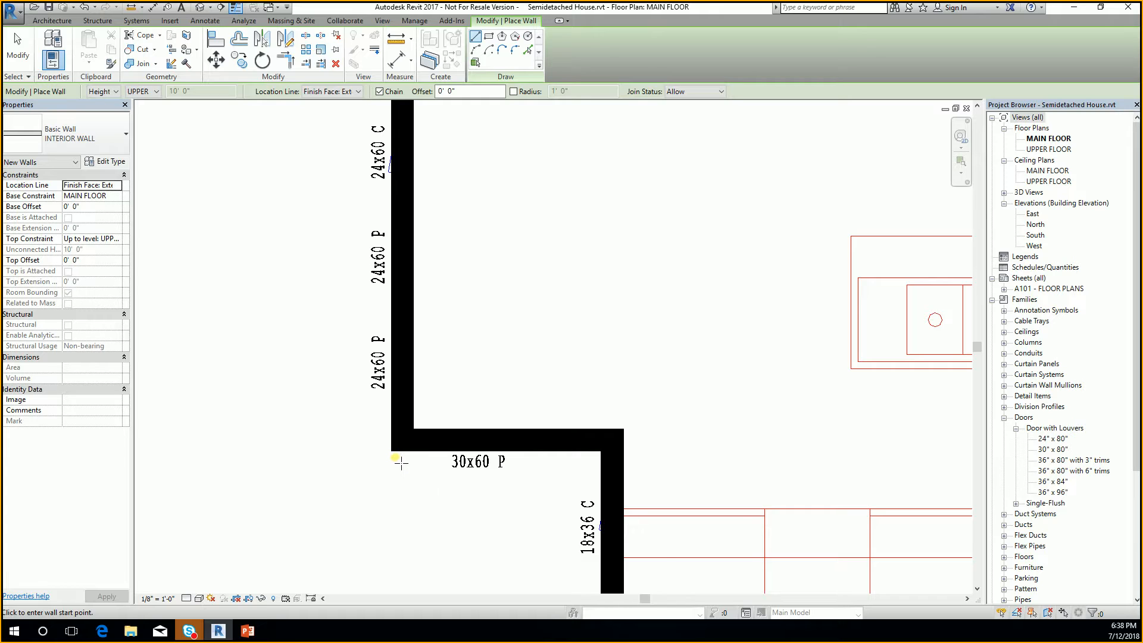
pyautogui.click(333, 93)
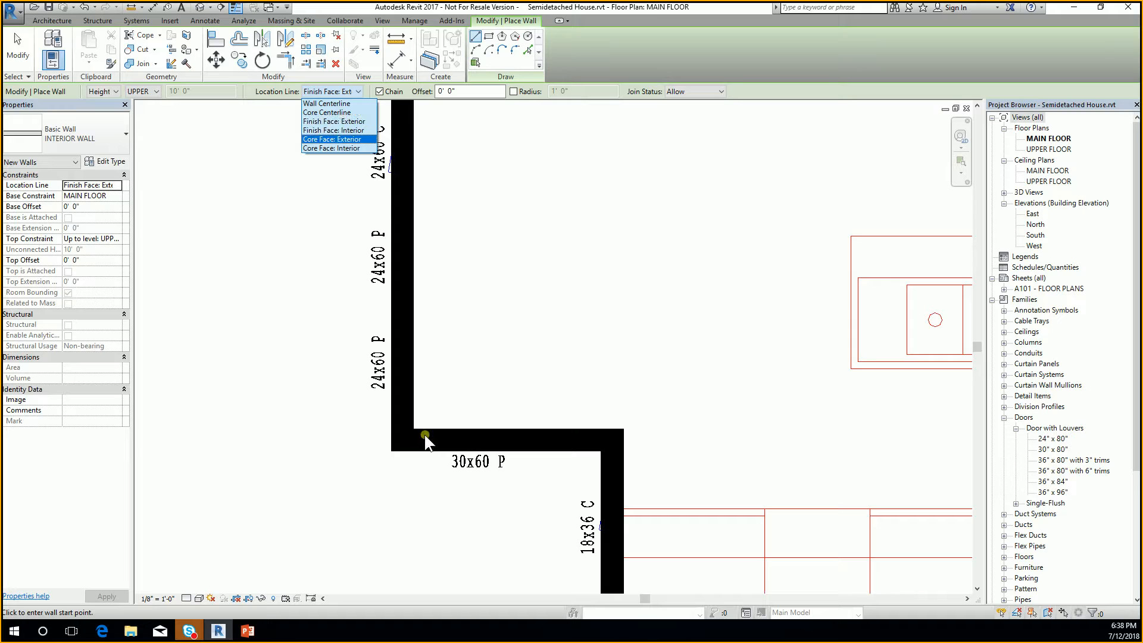
pyautogui.click(351, 121)
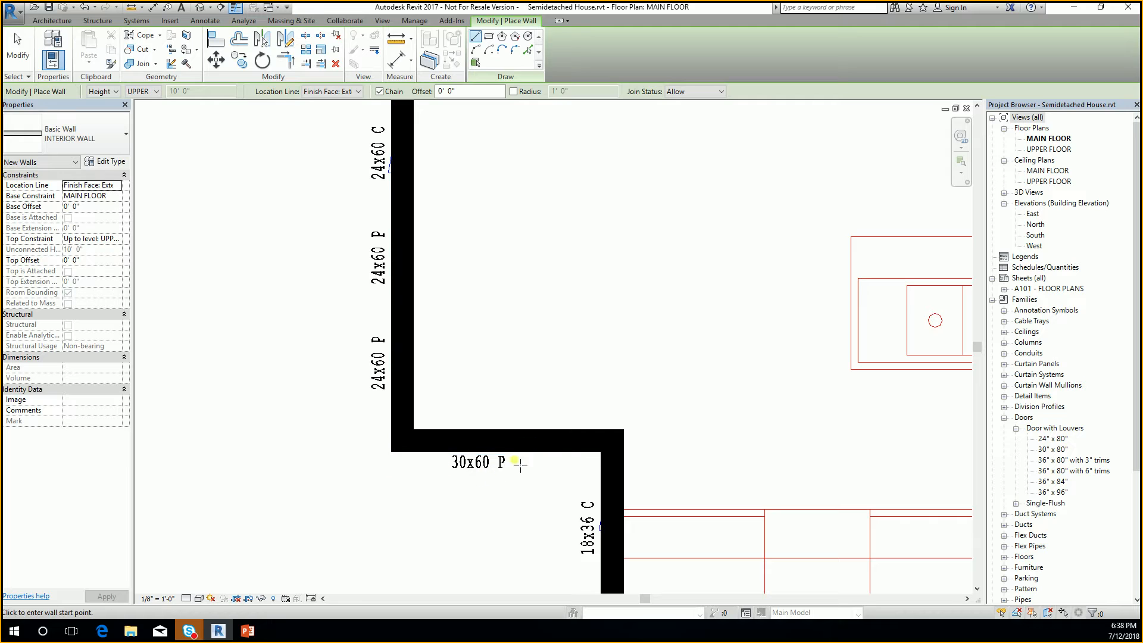
# Reselect Finish Face: Exterior as the location line and try starting a wall at the outer corner beside the lower unit's 3'-0" entry door
pyautogui.scroll(-5, 605, 470)
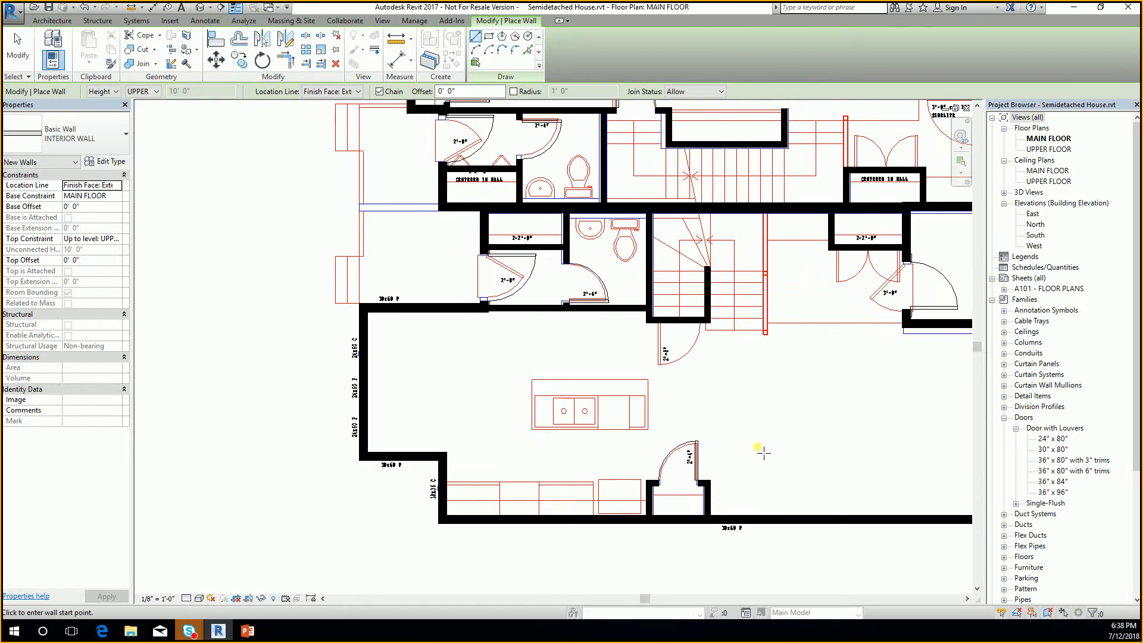
pyautogui.moveTo(760, 447); pyautogui.dragTo(598, 467, button='middle')
pyautogui.scroll(4, 859, 373)
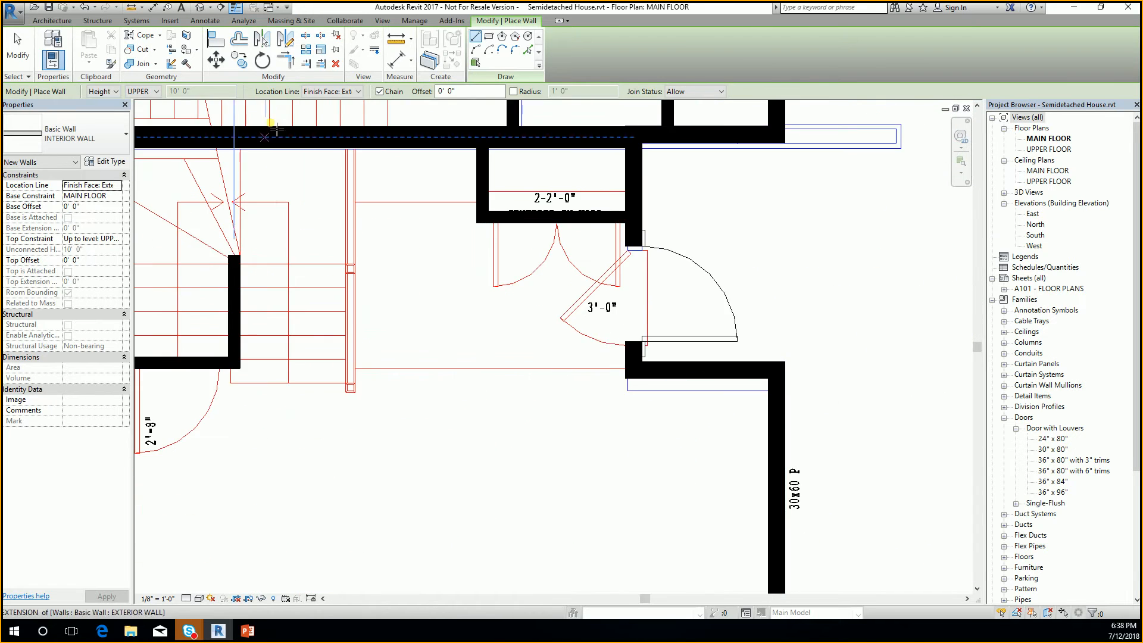
pyautogui.click(328, 91)
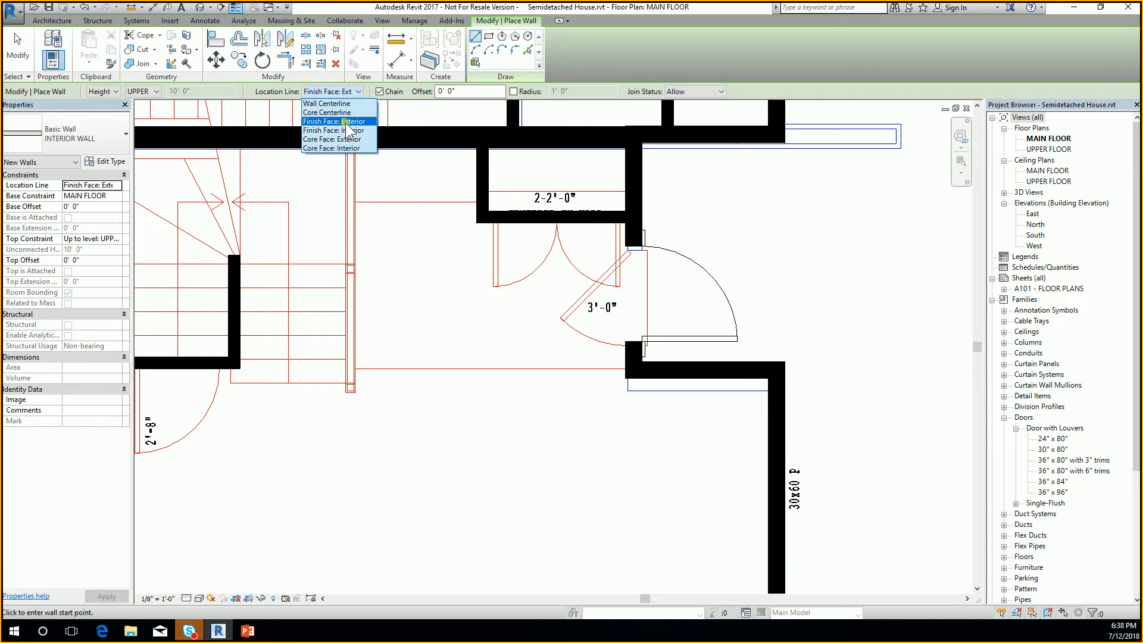
pyautogui.click(336, 121)
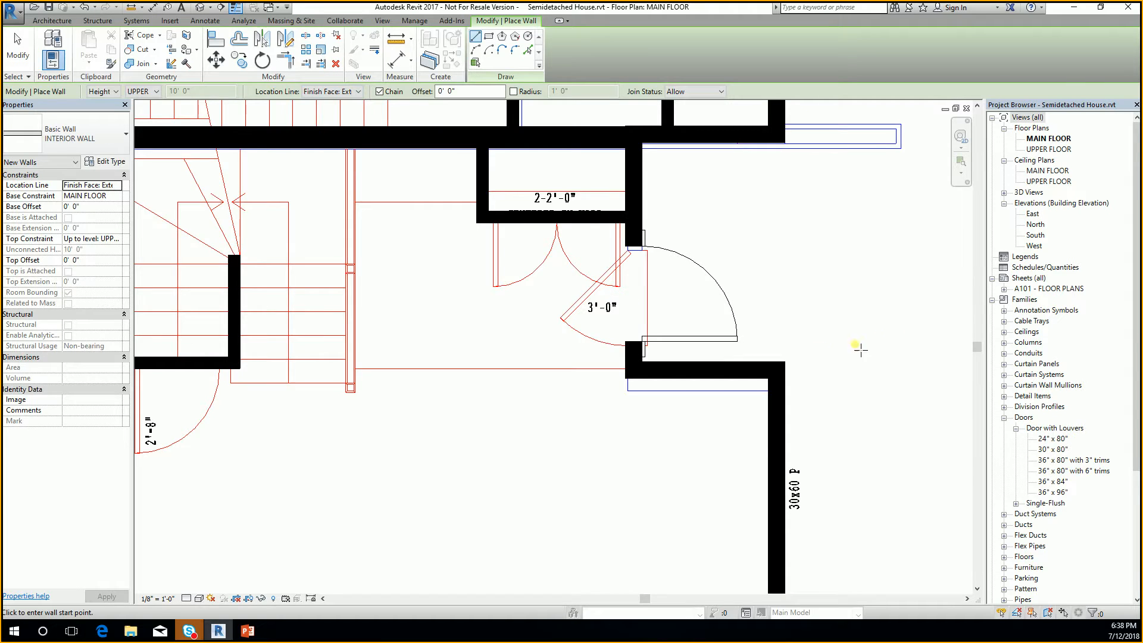
pyautogui.scroll(2, 774, 375)
pyautogui.scroll(1, 774, 375)
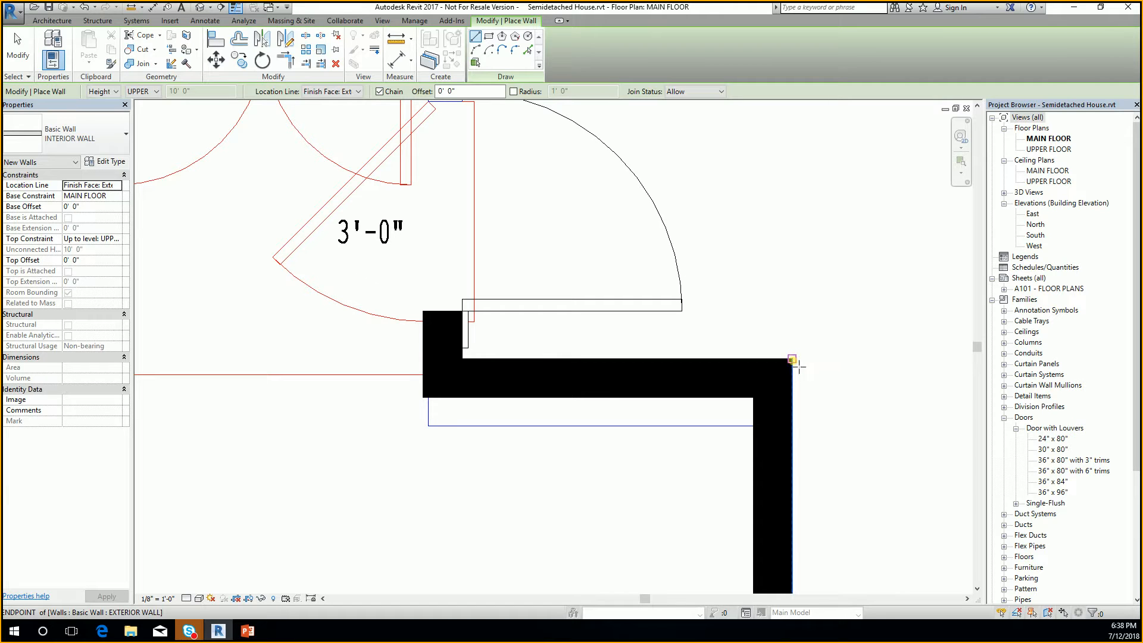
pyautogui.click(792, 358)
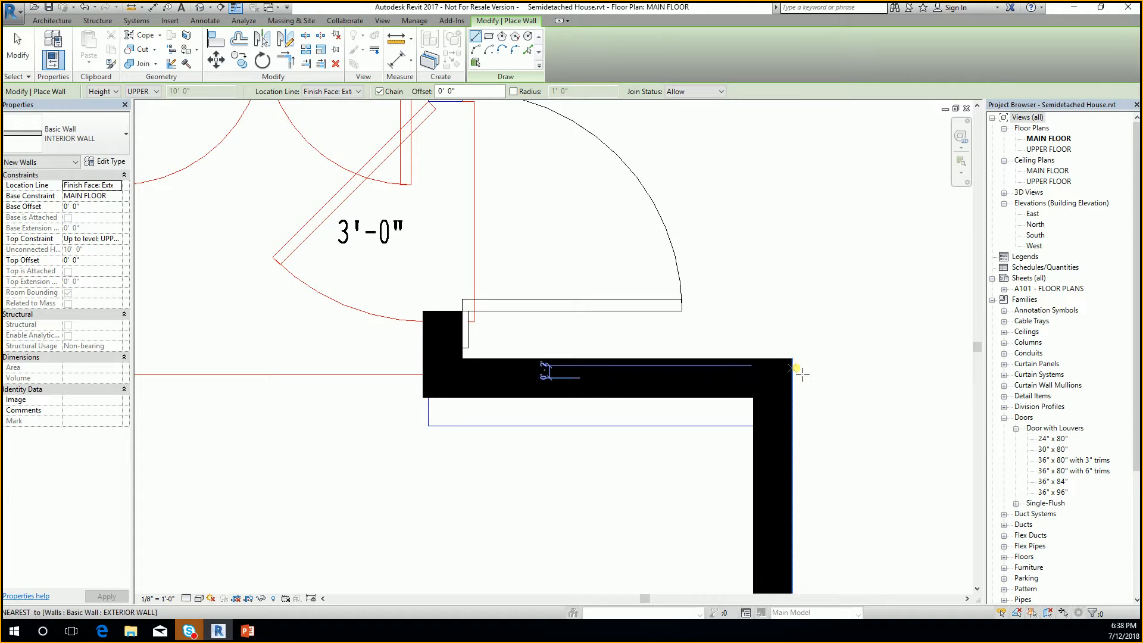
pyautogui.press('Escape')
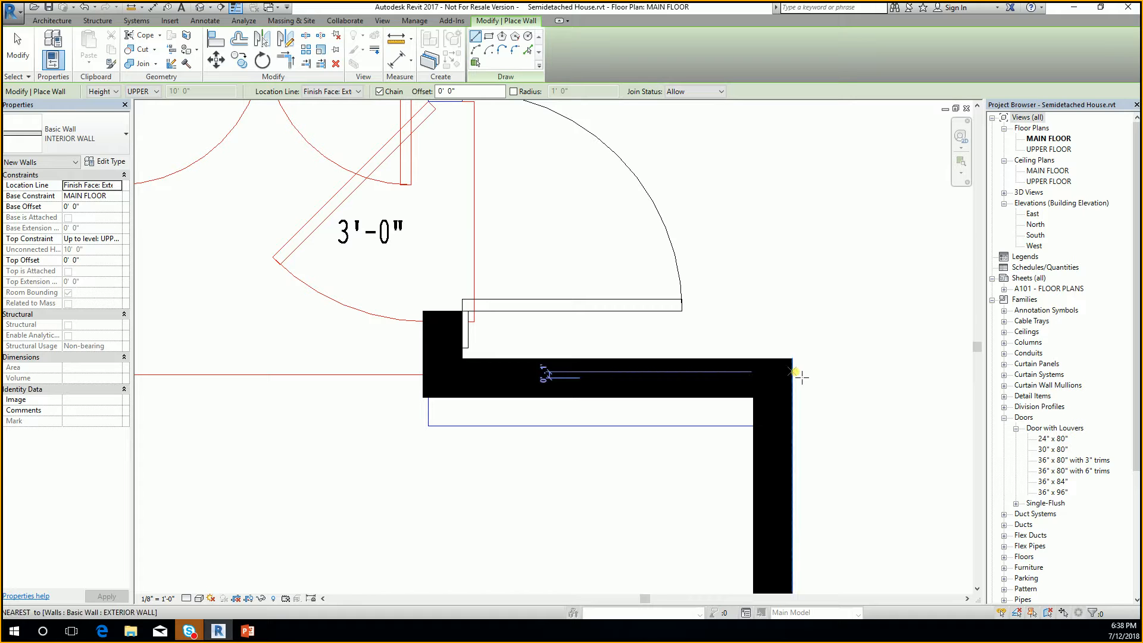
# Examine the party-wall extension between the two units' 2'-8" doors, with the wall location line options in mind
pyautogui.scroll(-5, 801, 373)
pyautogui.moveTo(819, 374); pyautogui.dragTo(883, 348, button='middle')
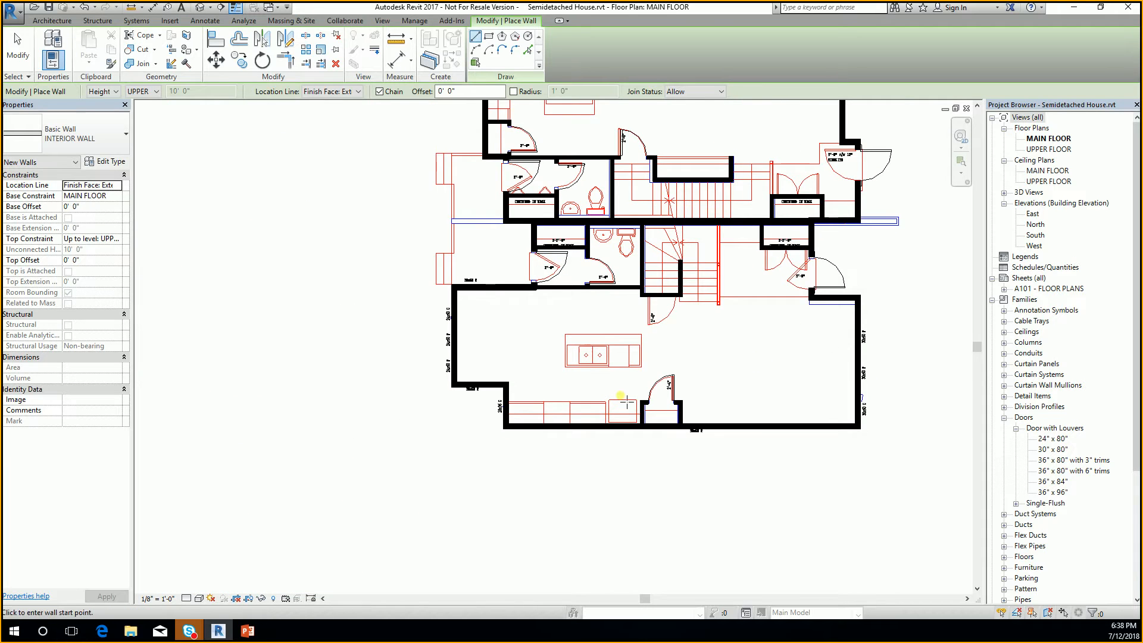
pyautogui.scroll(1, 513, 435)
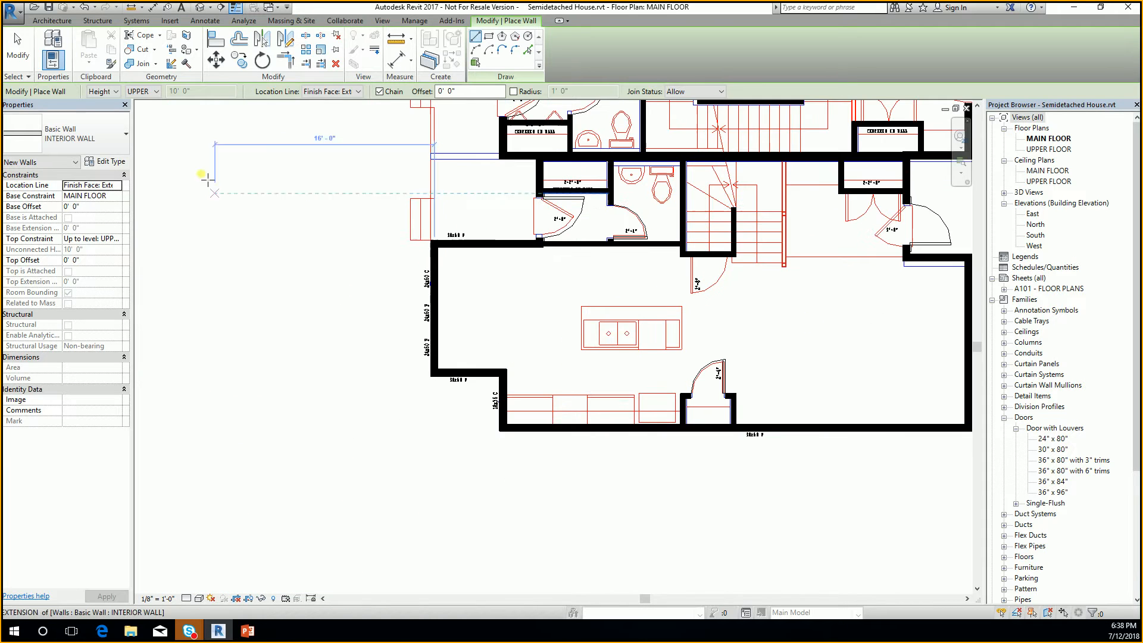
pyautogui.click(337, 91)
pyautogui.click(341, 93)
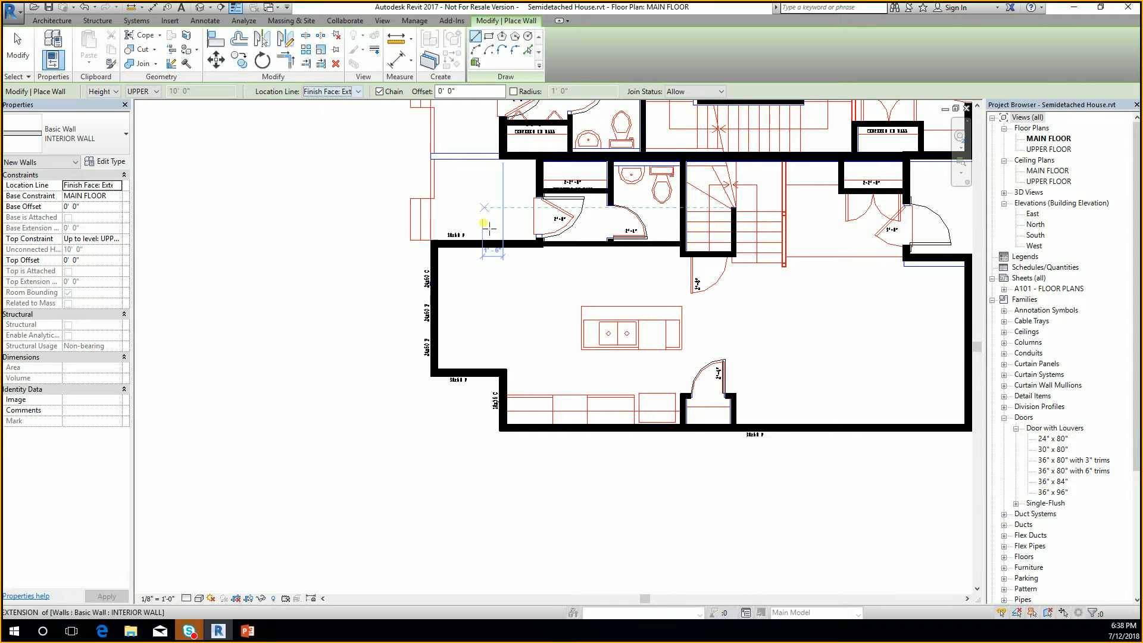
pyautogui.scroll(6, 487, 227)
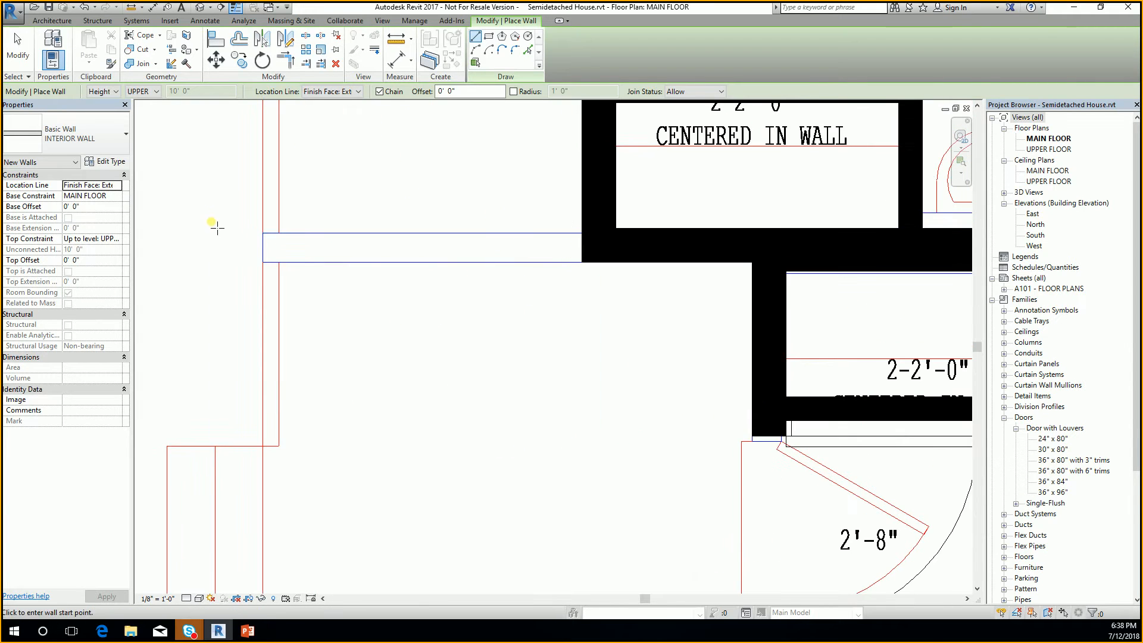
pyautogui.scroll(-1, 309, 252)
pyautogui.moveTo(324, 247); pyautogui.dragTo(447, 306, button='middle')
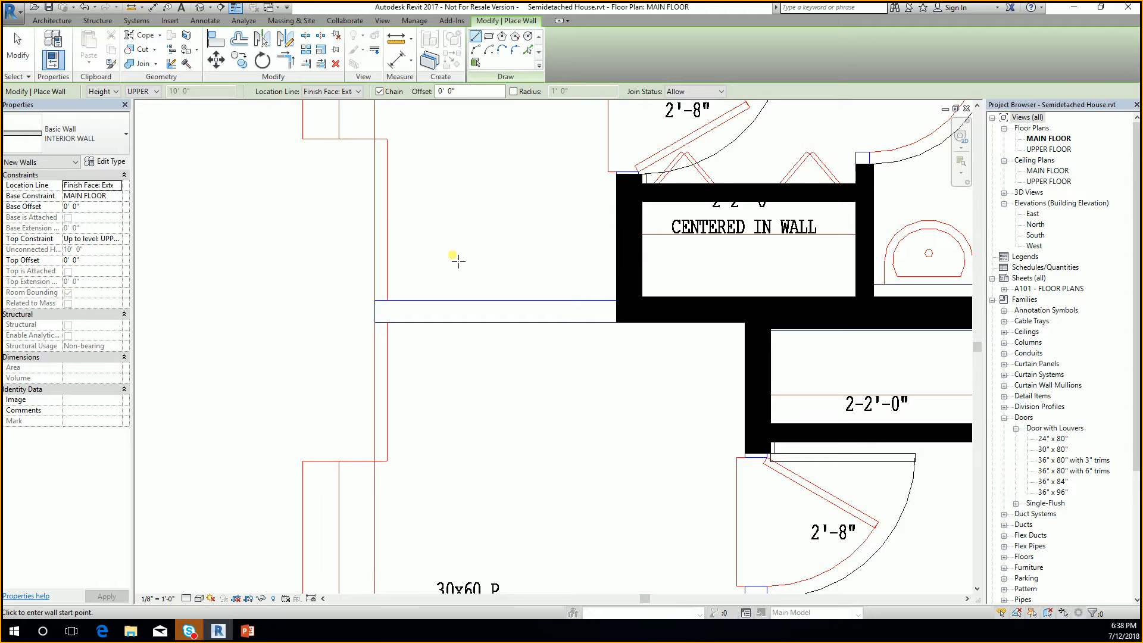
pyautogui.scroll(-2, 502, 298)
pyautogui.moveTo(537, 310); pyautogui.dragTo(559, 344, button='middle')
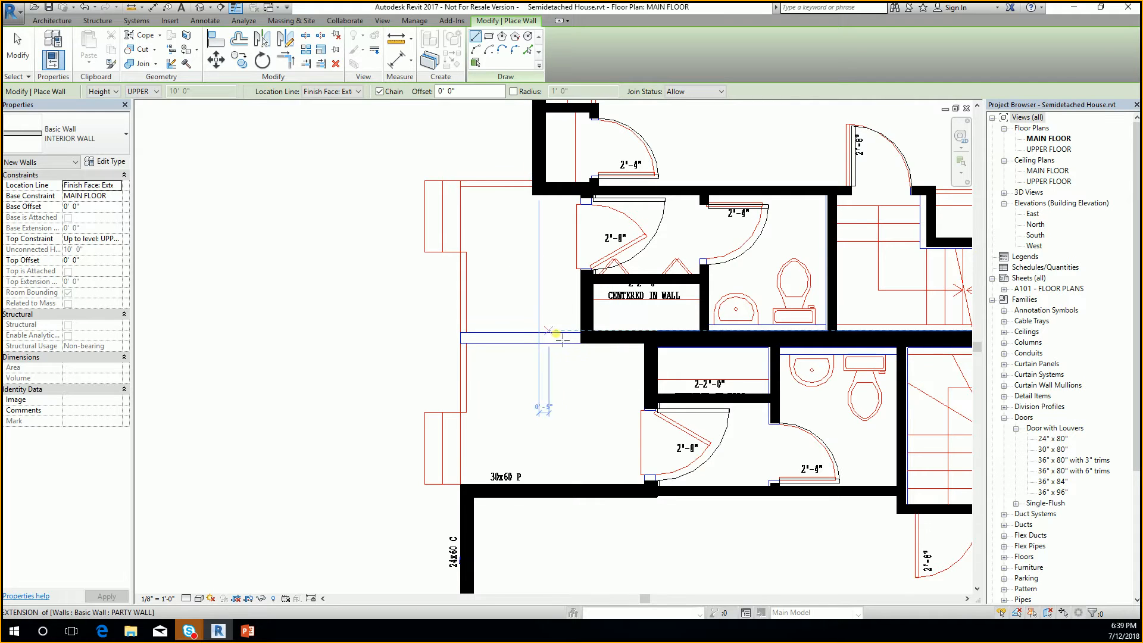
# Examine the party-wall extension between the two units' 2'-8" doors and review the wall types available for it
pyautogui.scroll(3, 562, 339)
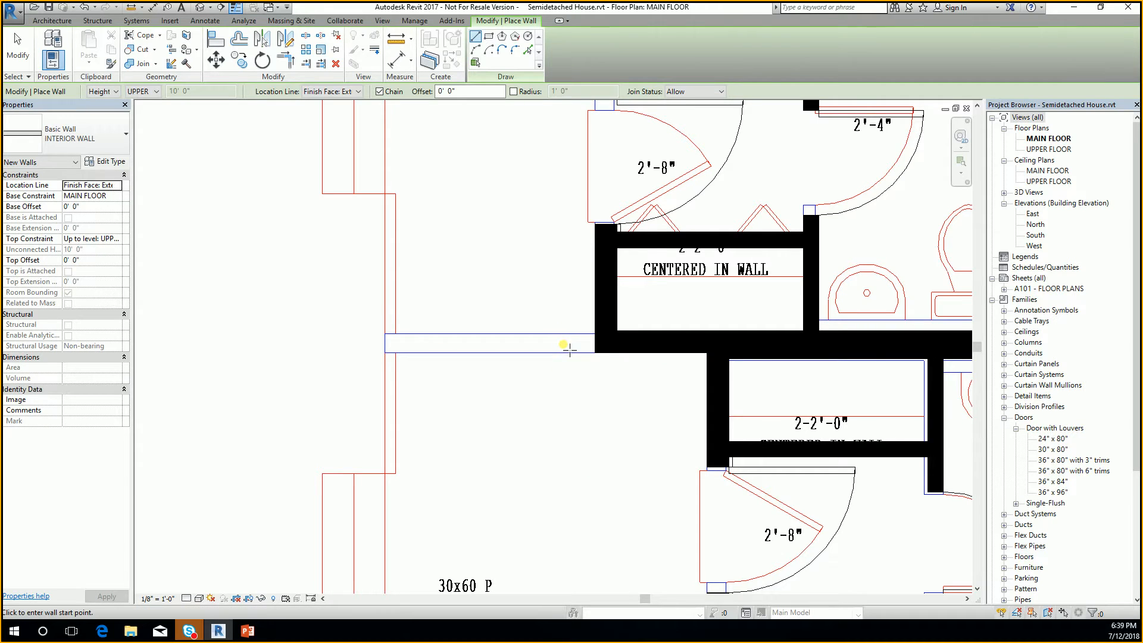
pyautogui.scroll(-3, 568, 348)
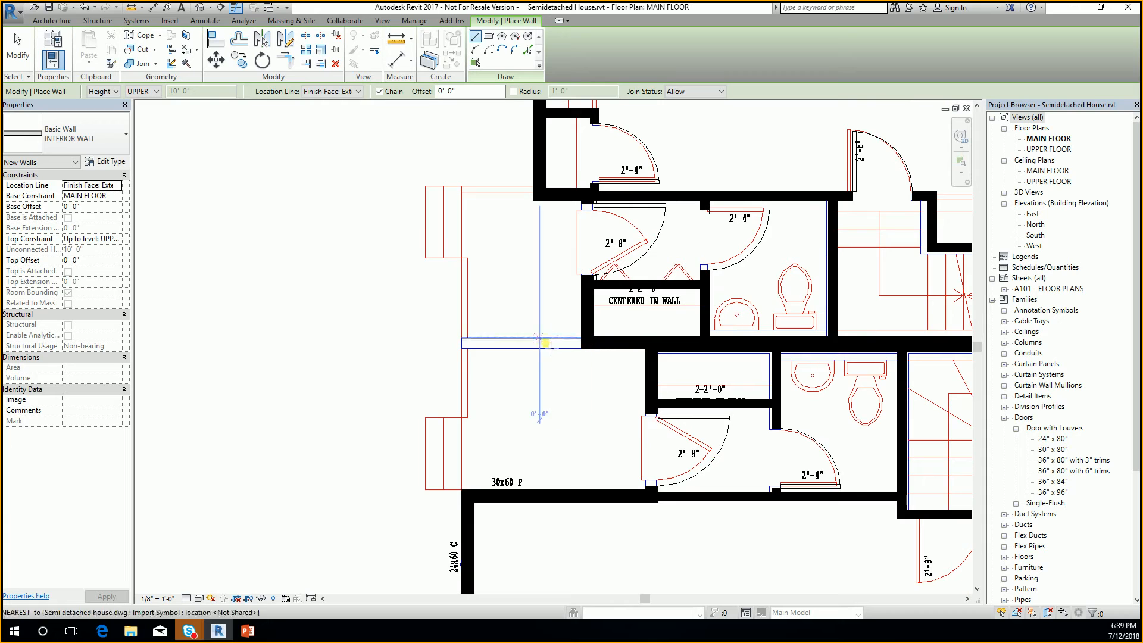
pyautogui.scroll(2, 575, 351)
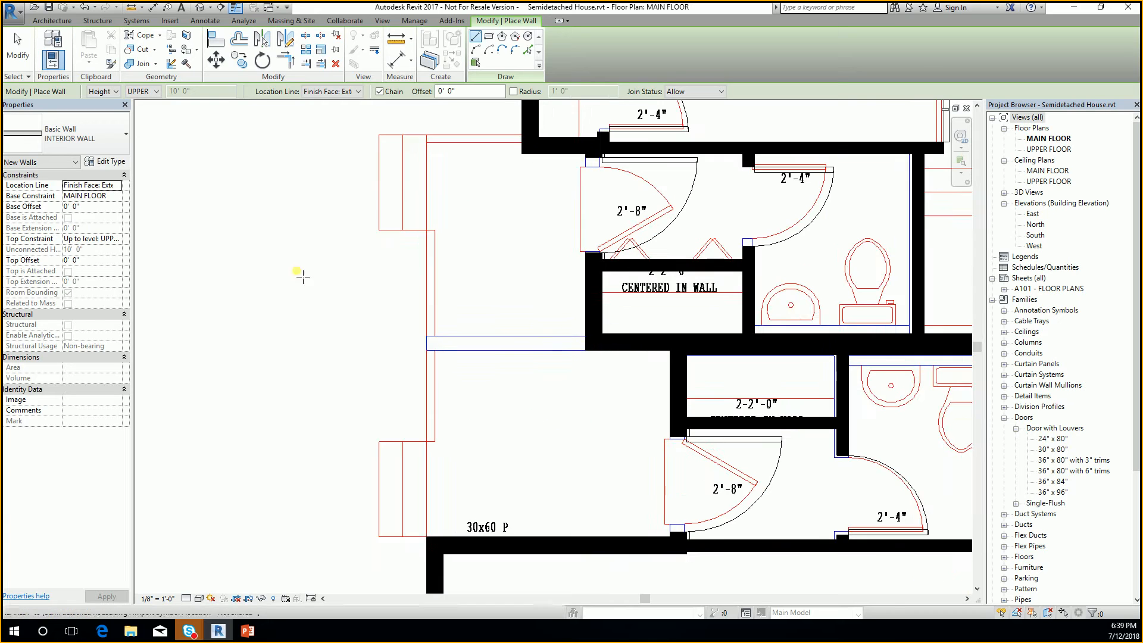
pyautogui.click(77, 135)
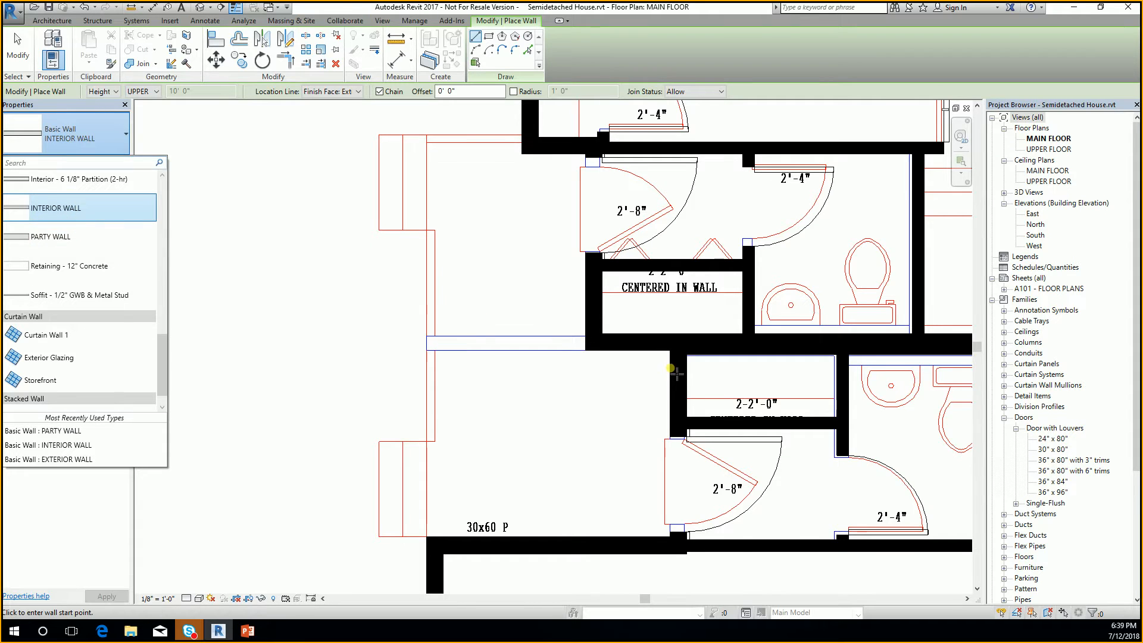
pyautogui.moveTo(675, 379); pyautogui.dragTo(585, 353, button='middle')
pyautogui.scroll(-1, 726, 363)
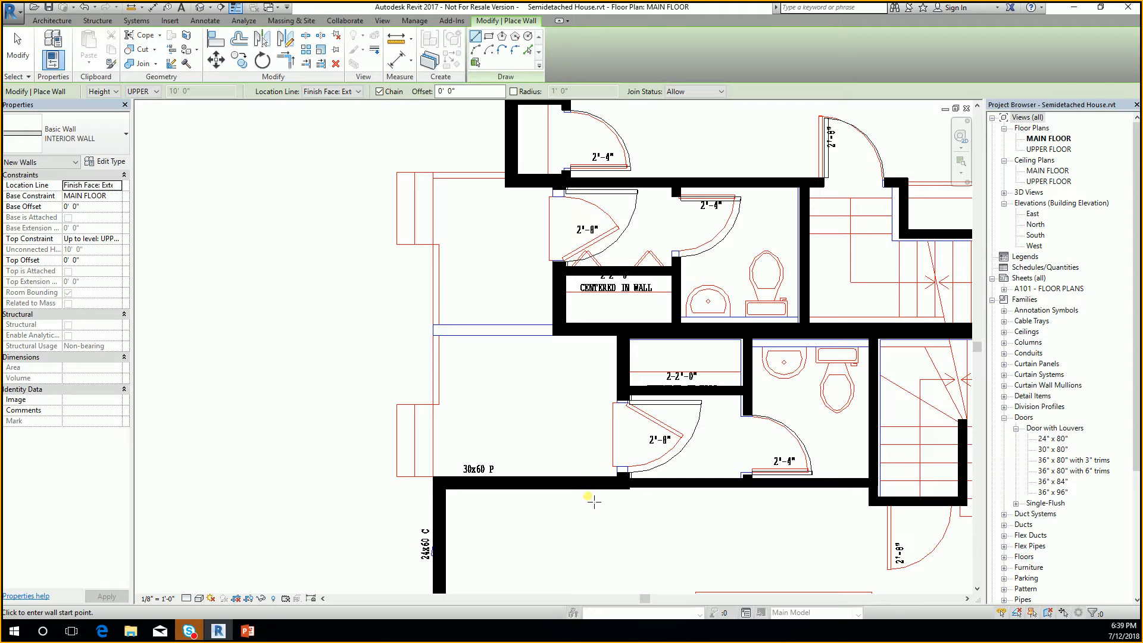
pyautogui.moveTo(551, 376); pyautogui.dragTo(548, 391, button='middle')
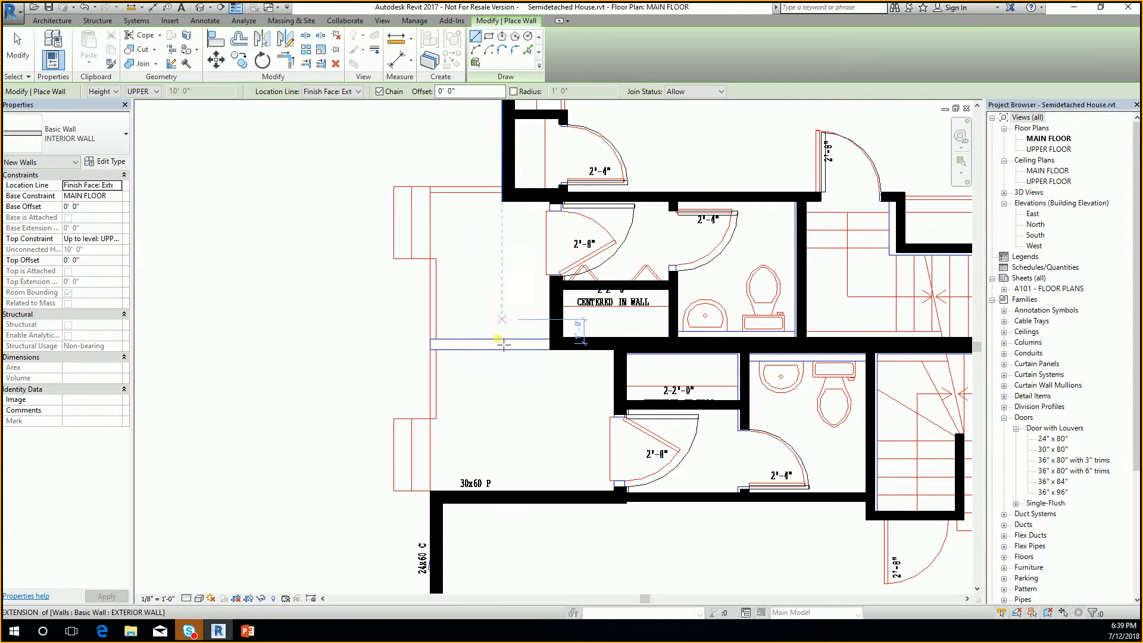
pyautogui.scroll(2, 524, 351)
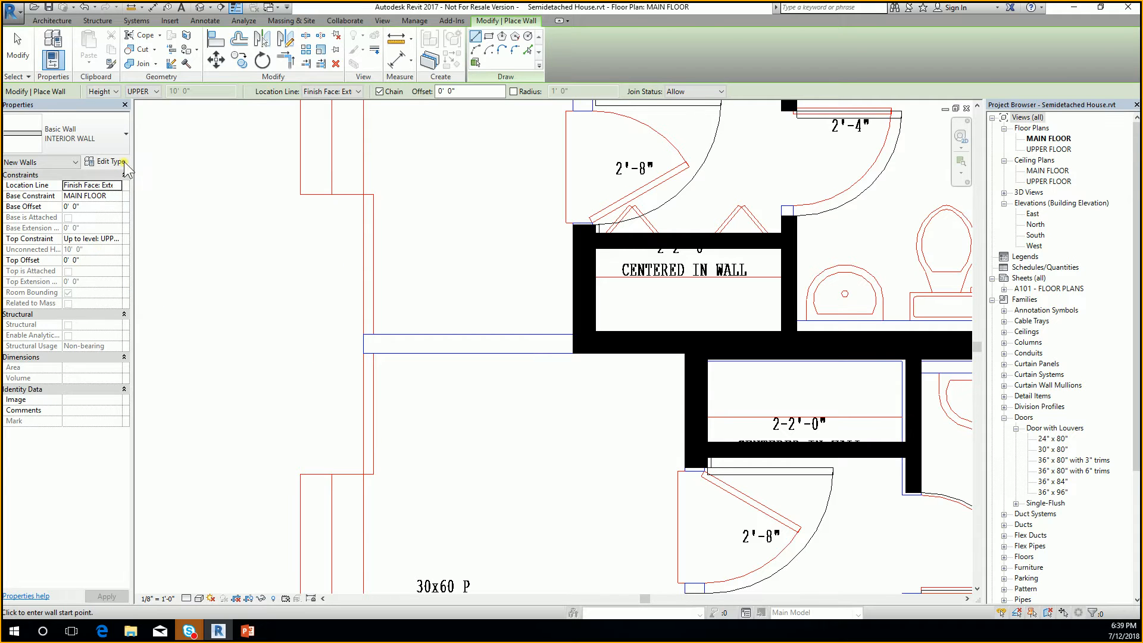
# Leave wall placement, collapse the Doors families, and try to bring the EXTERIOR WALL type from the project's Basic Wall list into the plan
pyautogui.press('Escape')
pyautogui.press('Escape')
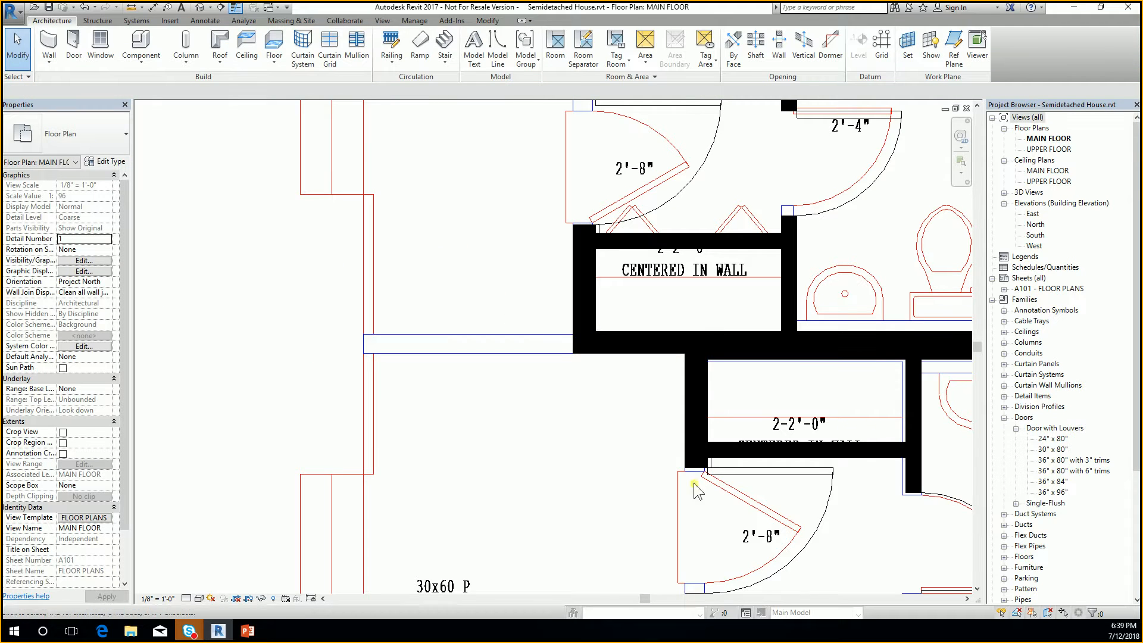
pyautogui.scroll(-2, 695, 489)
pyautogui.click(1022, 418)
pyautogui.click(1004, 417)
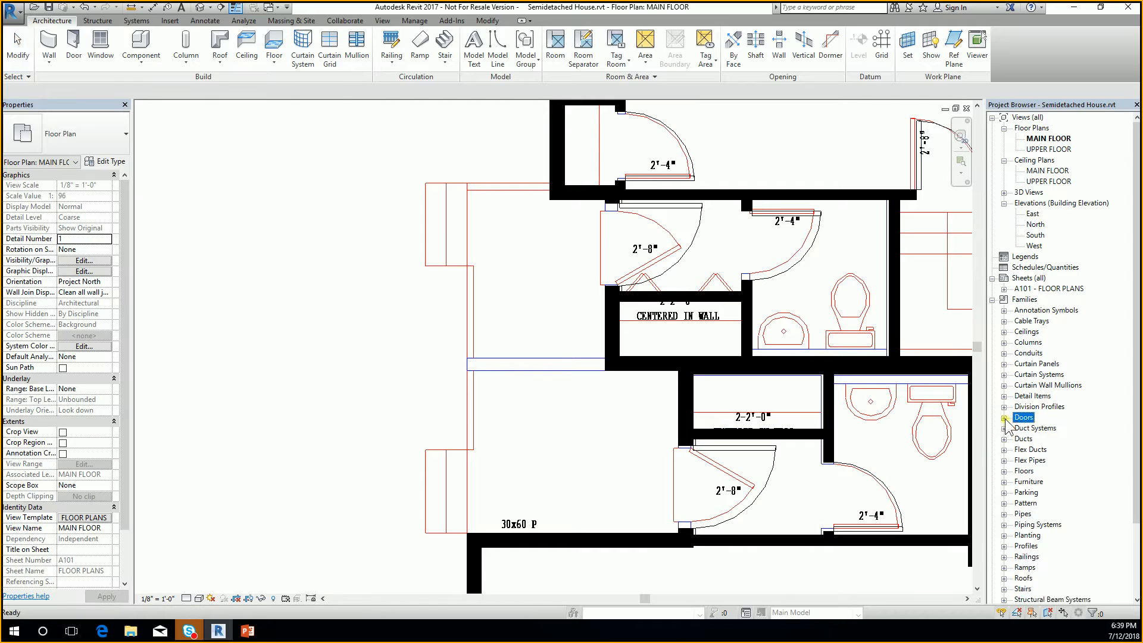
pyautogui.scroll(-4, 1006, 424)
pyautogui.scroll(-7, 1006, 556)
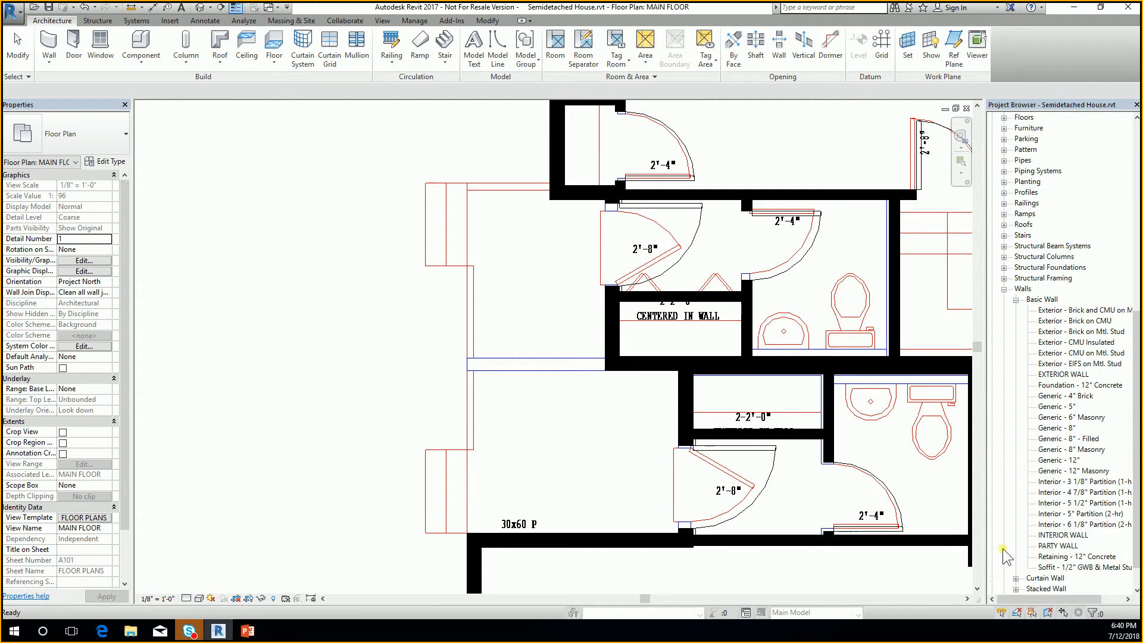
pyautogui.scroll(-1, 1003, 554)
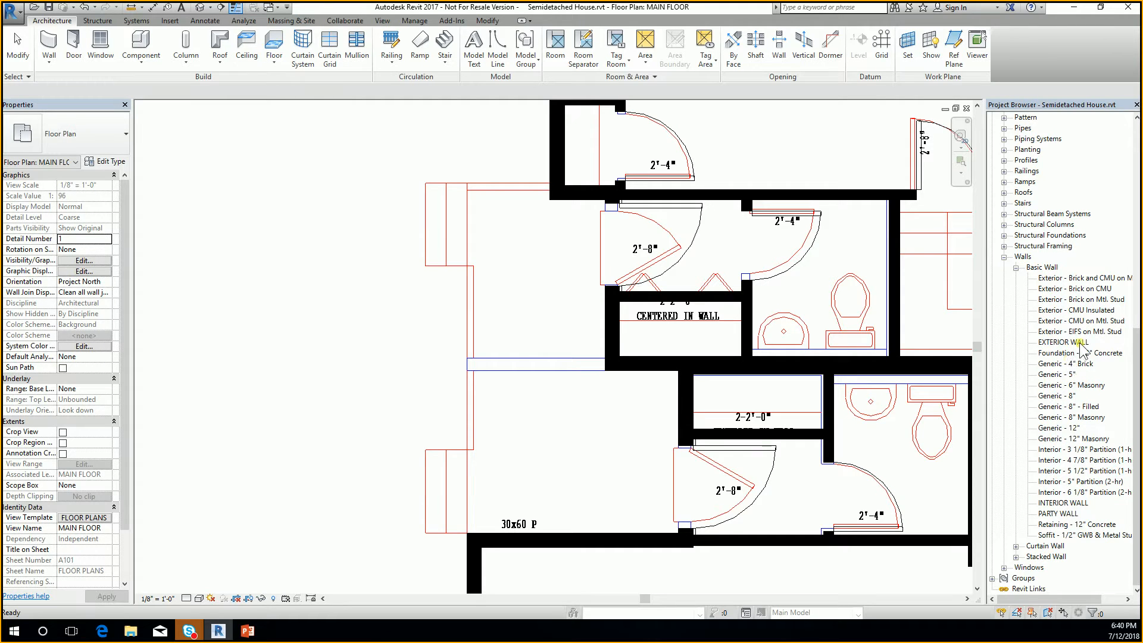
pyautogui.moveTo(1080, 344); pyautogui.dragTo(738, 370)
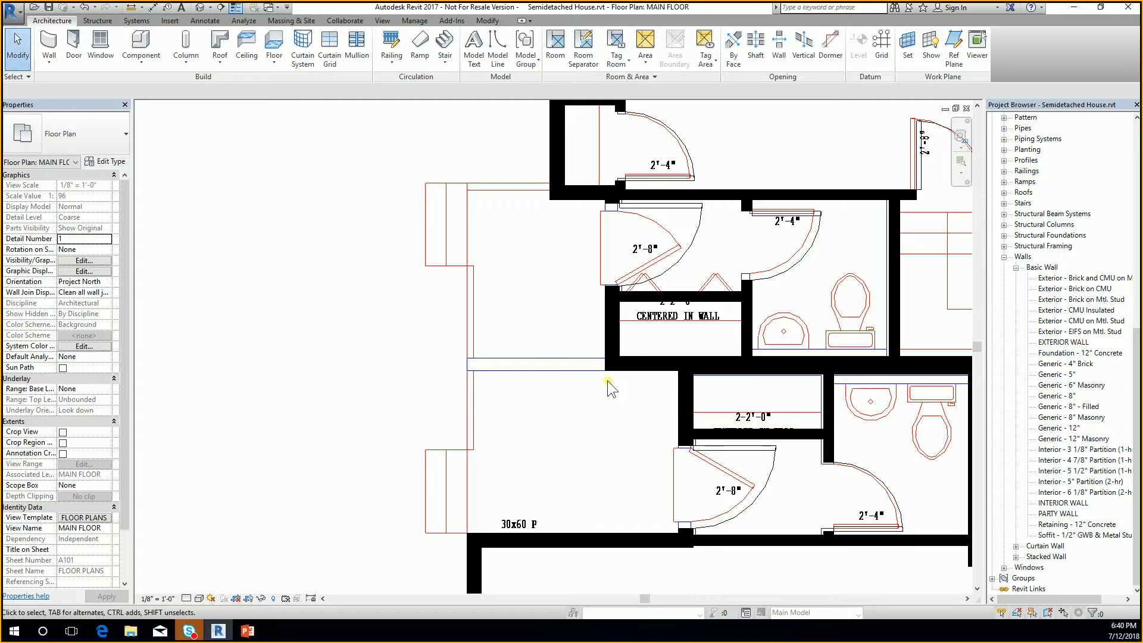
# Restart wall placement, review the INTERIOR WALL type properties without changing them, and inspect the party-wall extension
pyautogui.click(49, 43)
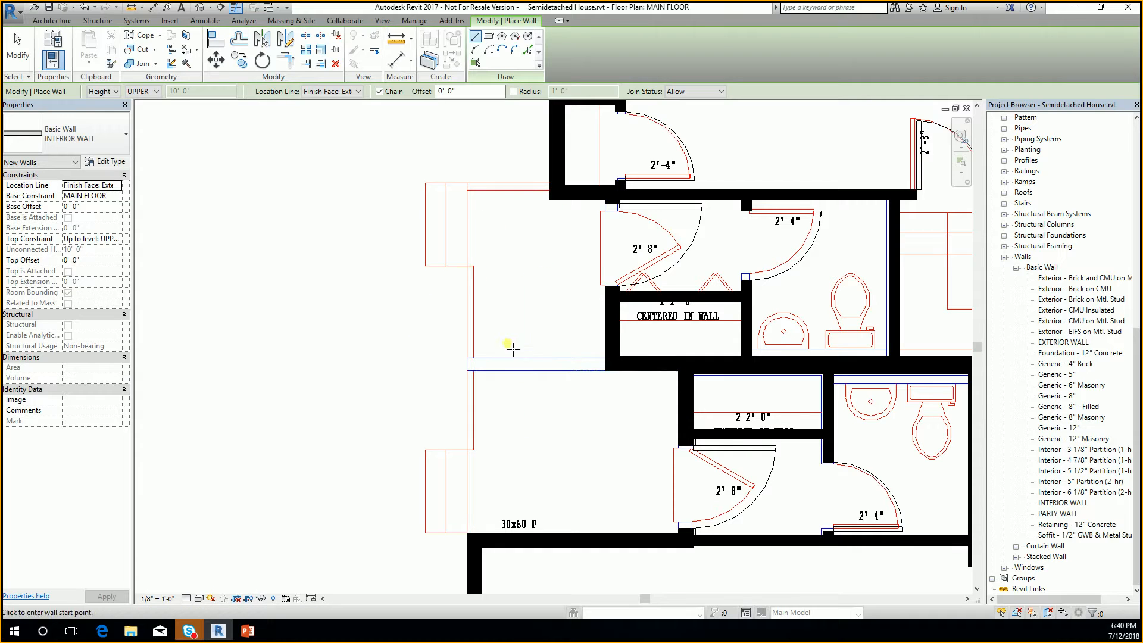
pyautogui.click(109, 162)
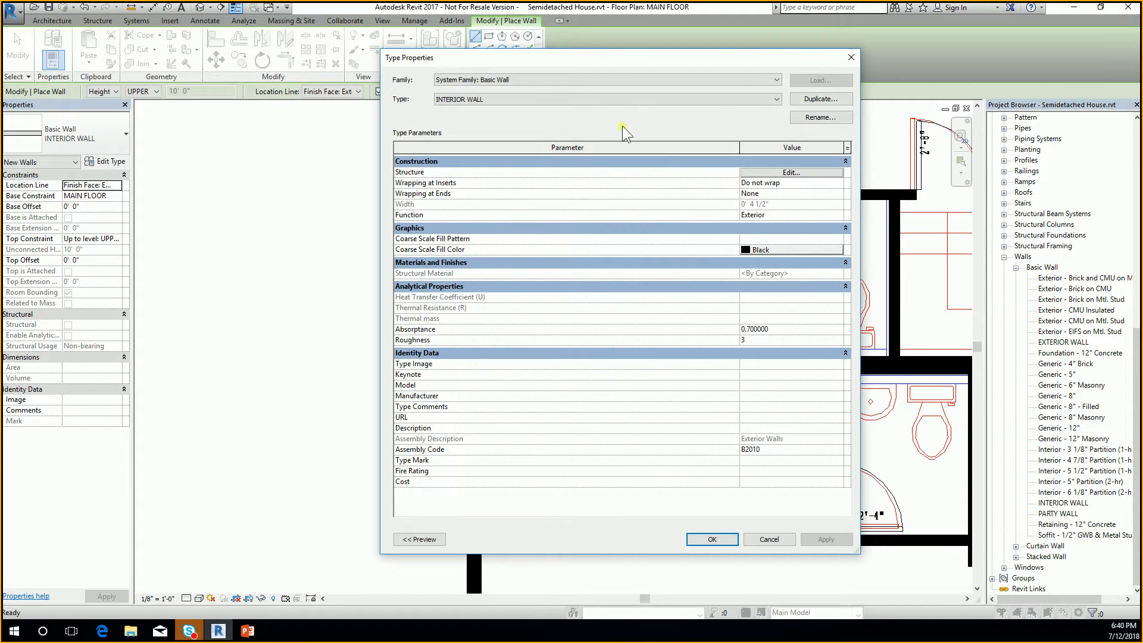
pyautogui.moveTo(785, 59); pyautogui.dragTo(730, 55)
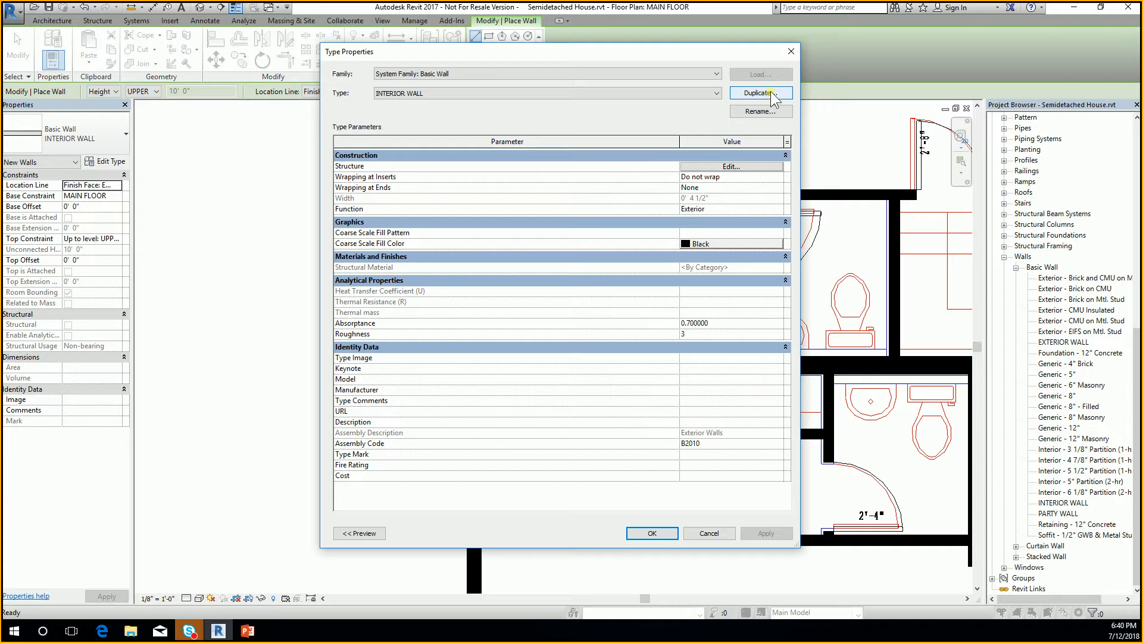
pyautogui.press('Escape')
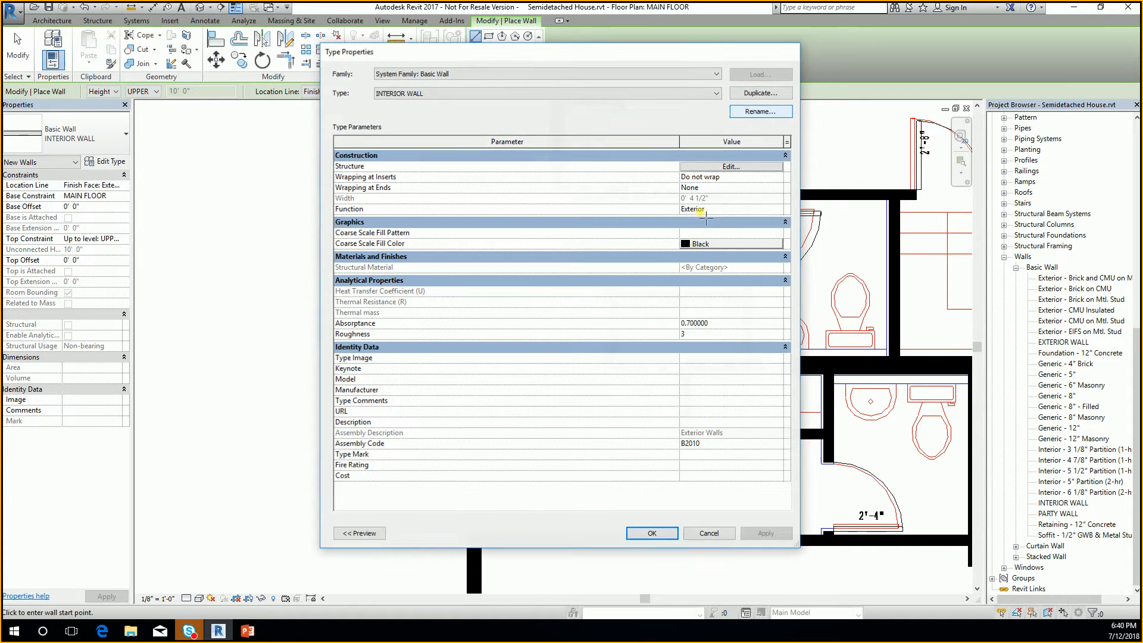
pyautogui.scroll(2, 573, 370)
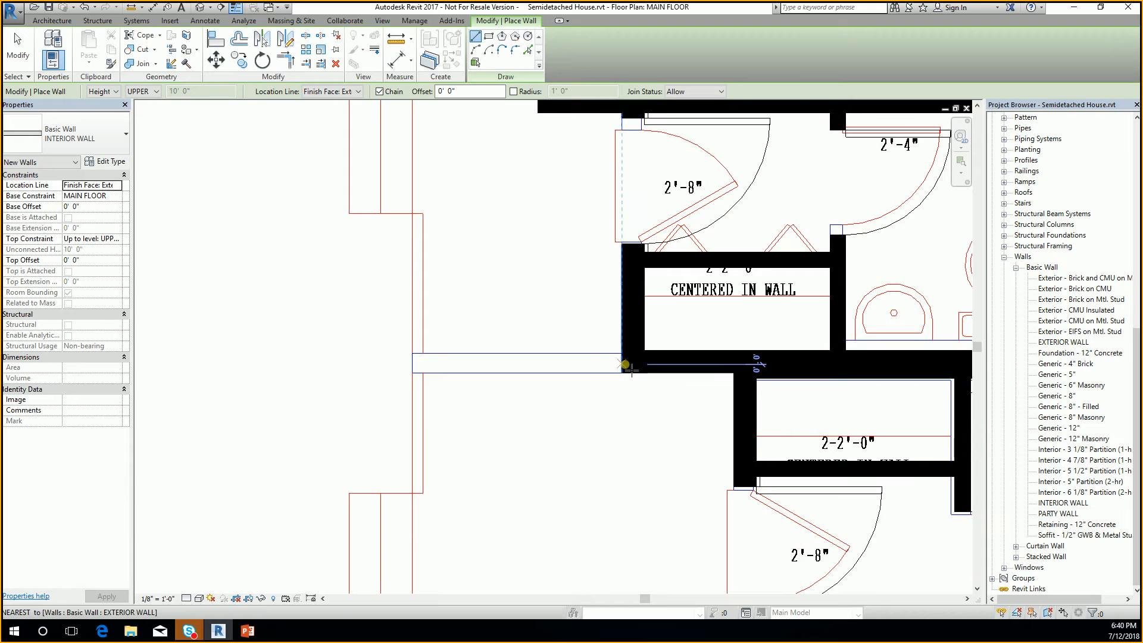
pyautogui.scroll(-1, 631, 366)
pyautogui.moveTo(630, 362); pyautogui.dragTo(604, 260, button='middle')
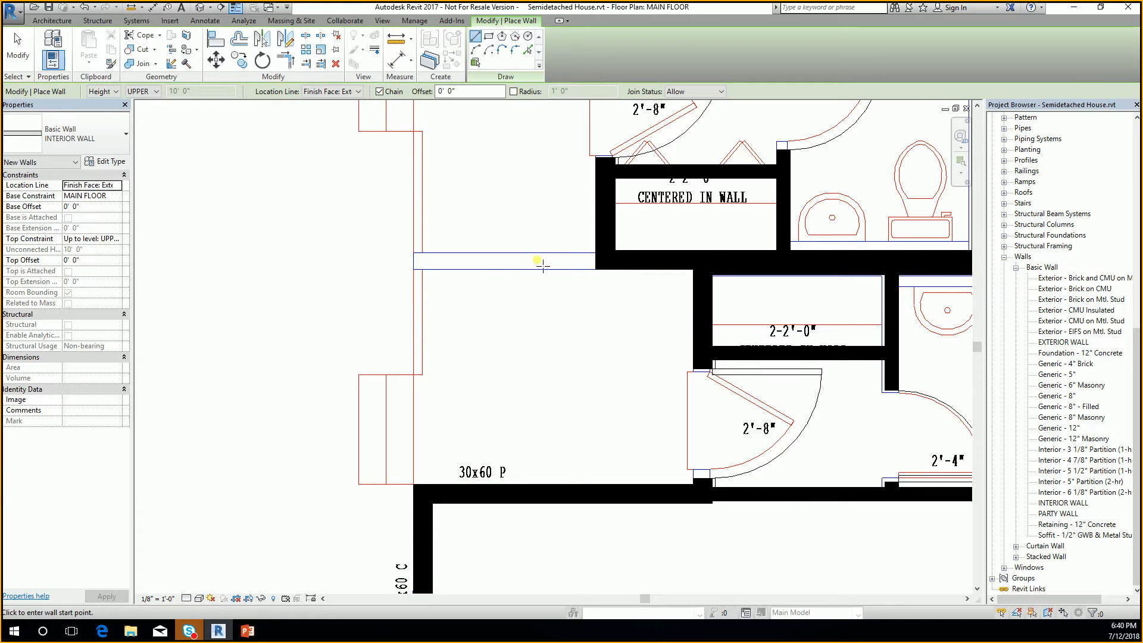
# Duplicate the EXTERIOR WALL type as a new wall type named EXTERIOR WALL BOTH SIDES
pyautogui.click(101, 162)
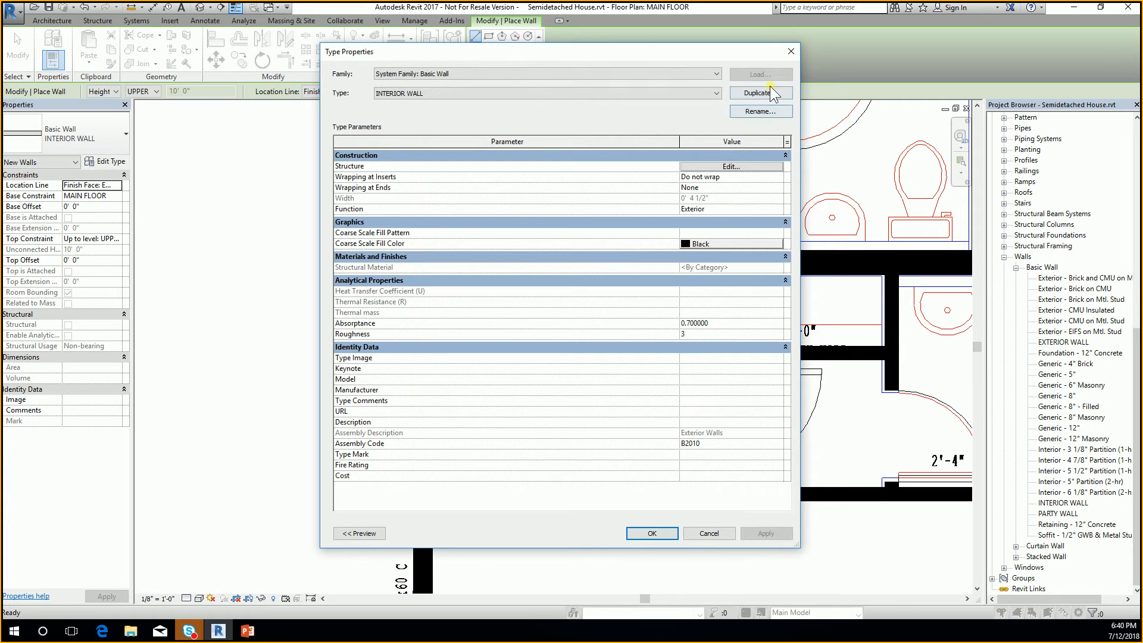
pyautogui.click(674, 96)
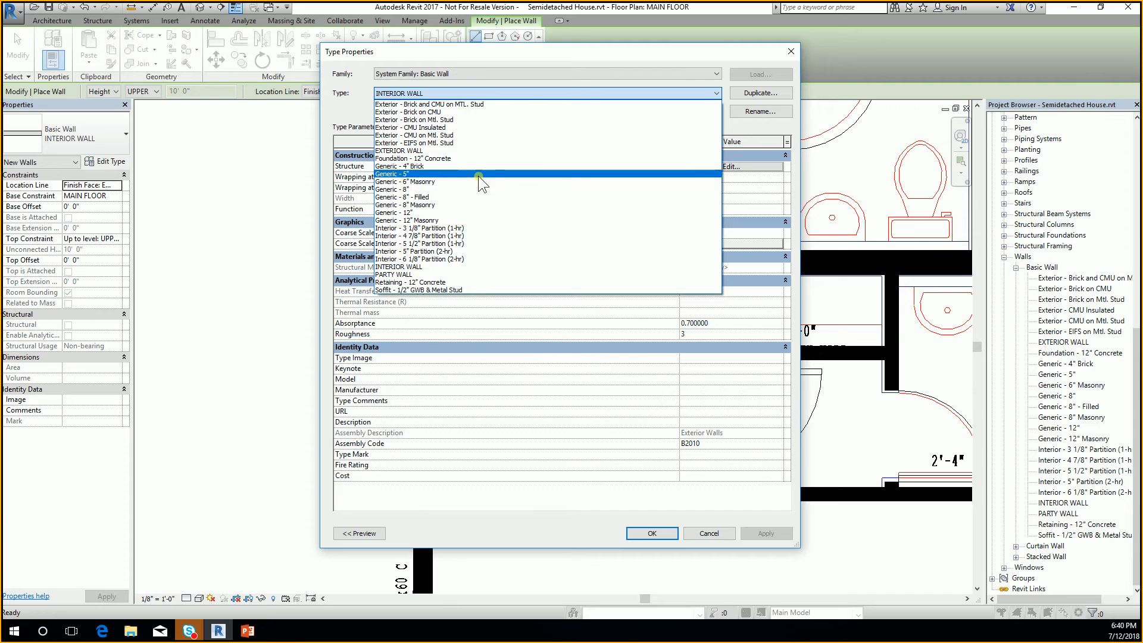
pyautogui.click(396, 151)
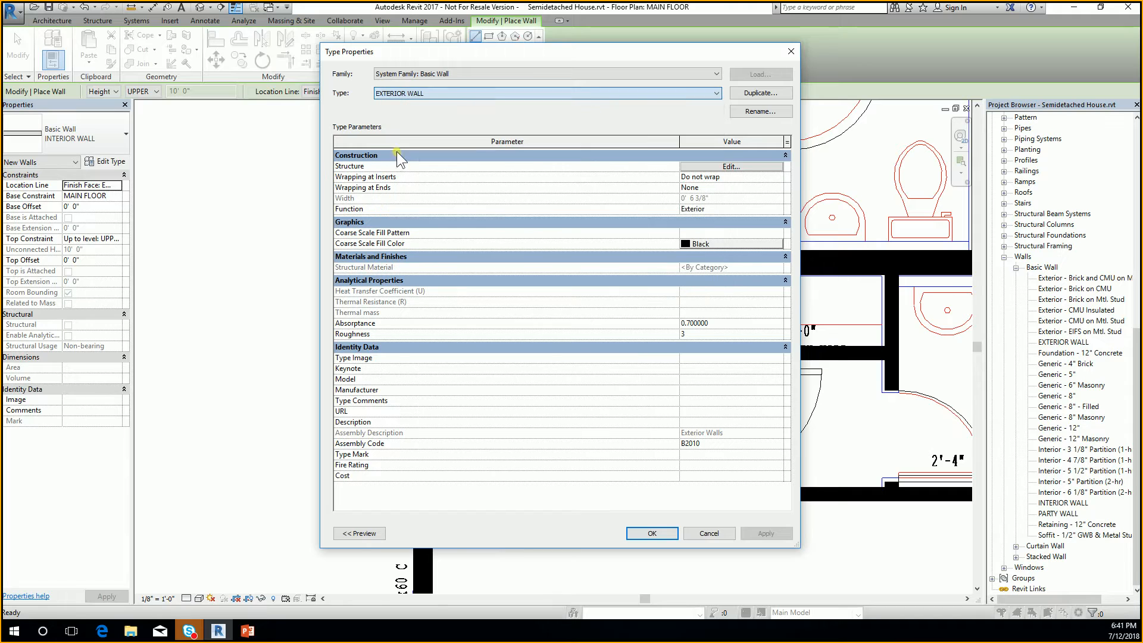
pyautogui.click(755, 93)
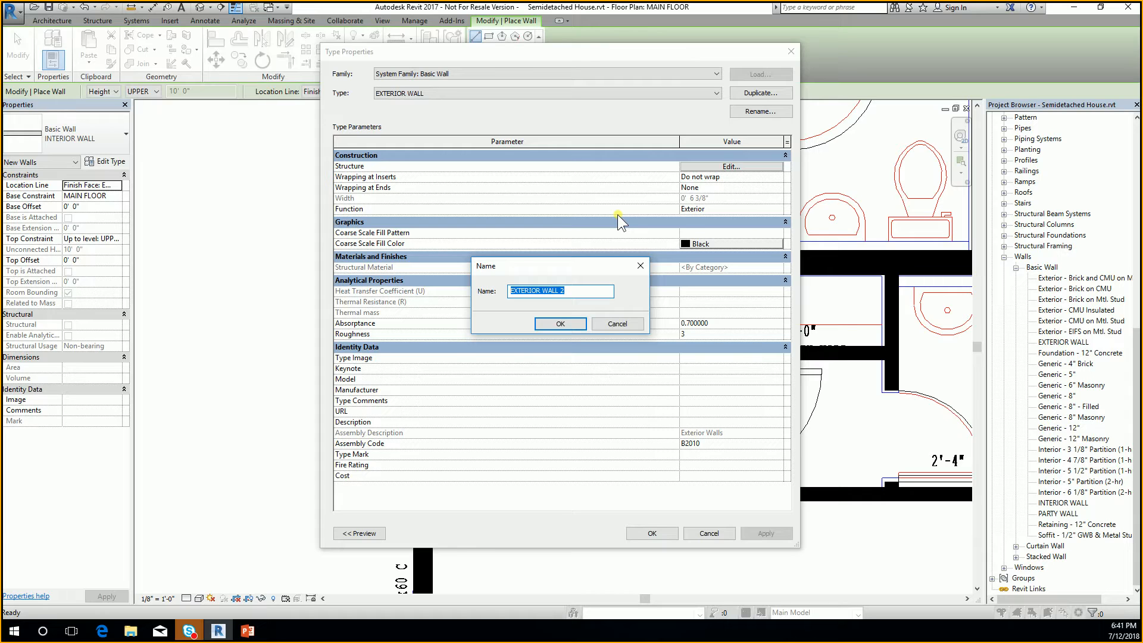
pyautogui.press('Right')
pyautogui.press('BackSpace')
pyautogui.write('BOTH')
pyautogui.click(552, 323)
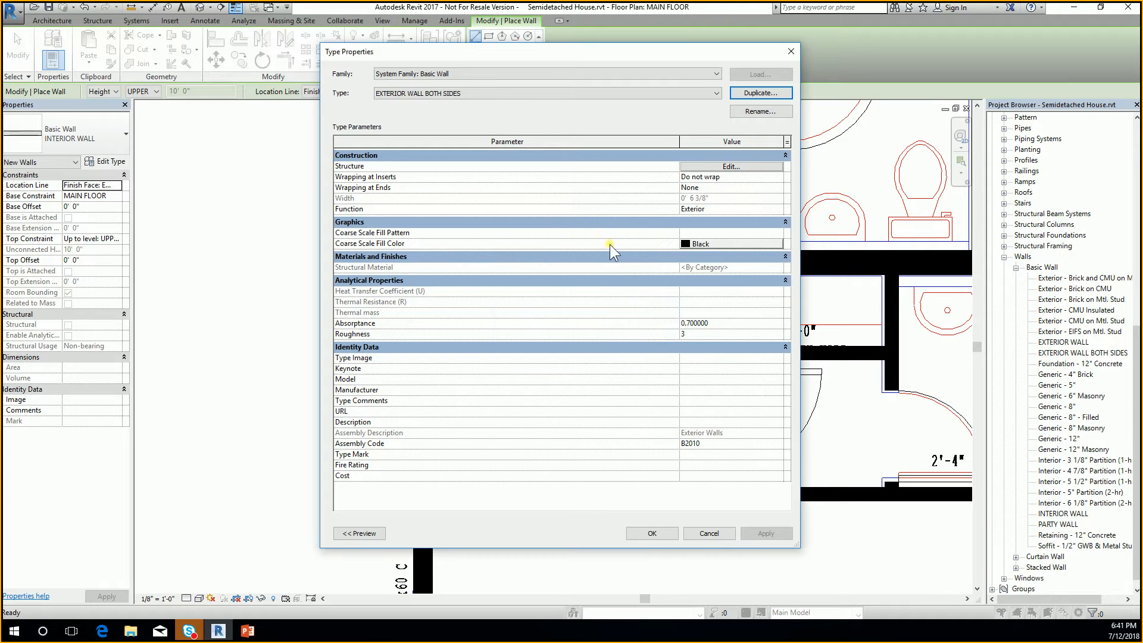
# In the structure of EXTERIOR WALL BOTH SIDES, set the interior-side substrate layer's thickness to 3/8"
pyautogui.click(726, 167)
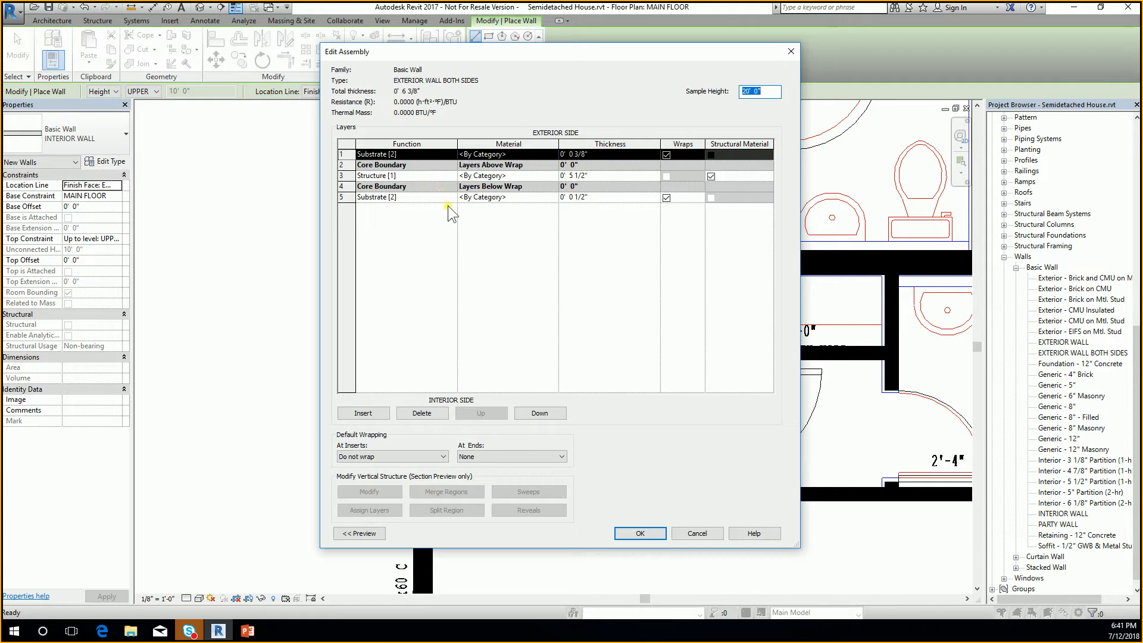
pyautogui.click(595, 153)
pyautogui.click(609, 198)
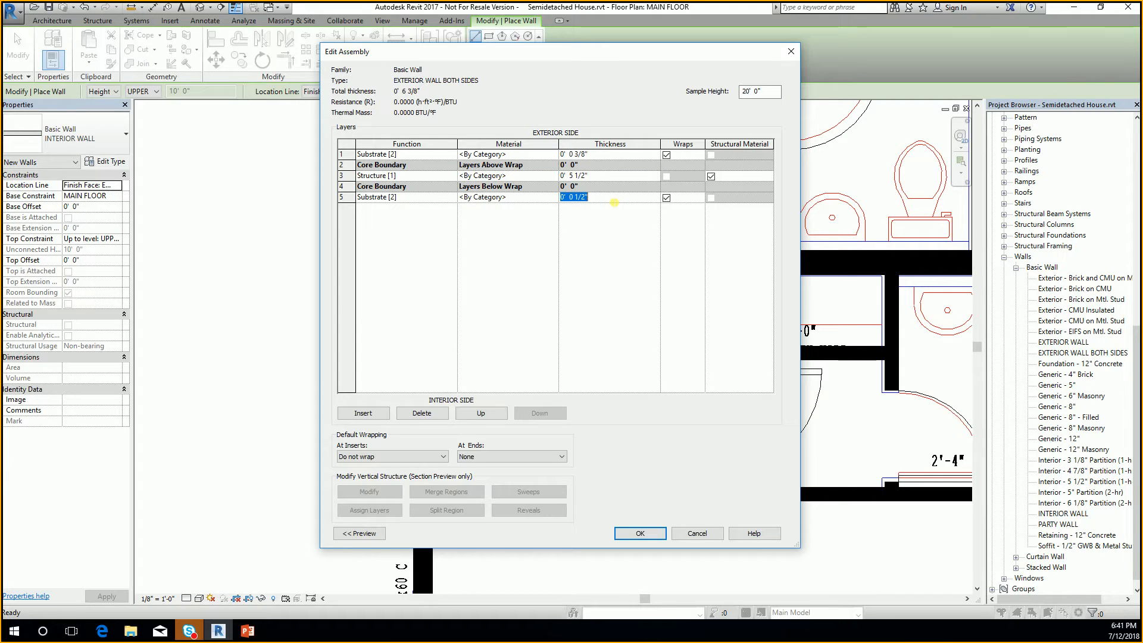
pyautogui.write('3/8')
pyautogui.press('Tab')
# Assign the Default Wall material to the interior-side substrate layer of EXTERIOR WALL BOTH SIDES
pyautogui.click(554, 197)
pyautogui.click(554, 196)
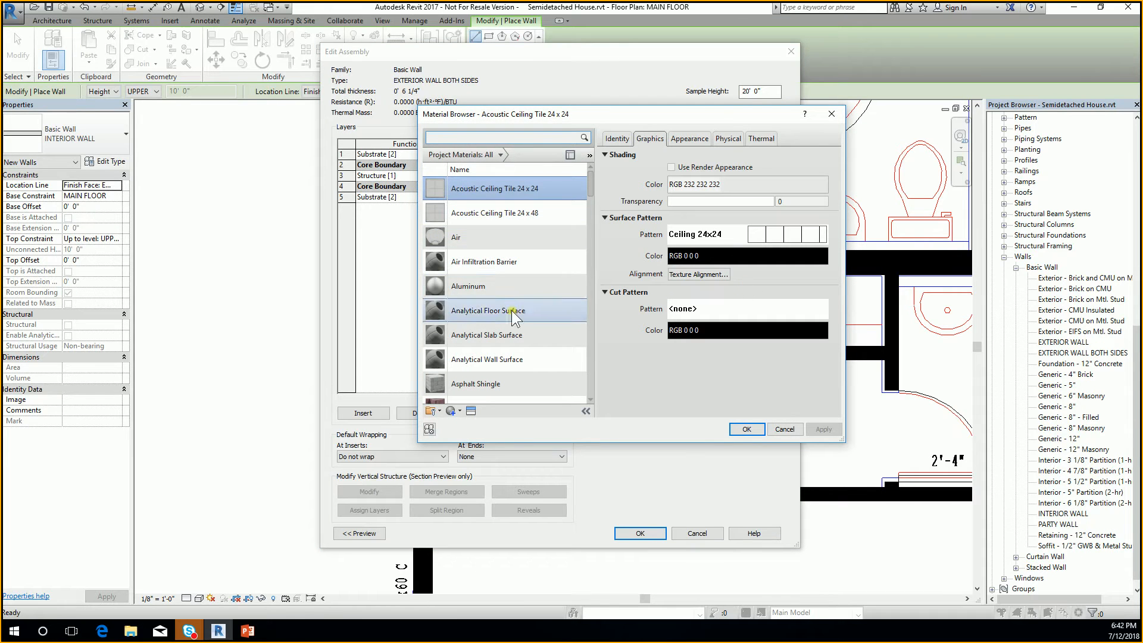
pyautogui.scroll(-6, 509, 255)
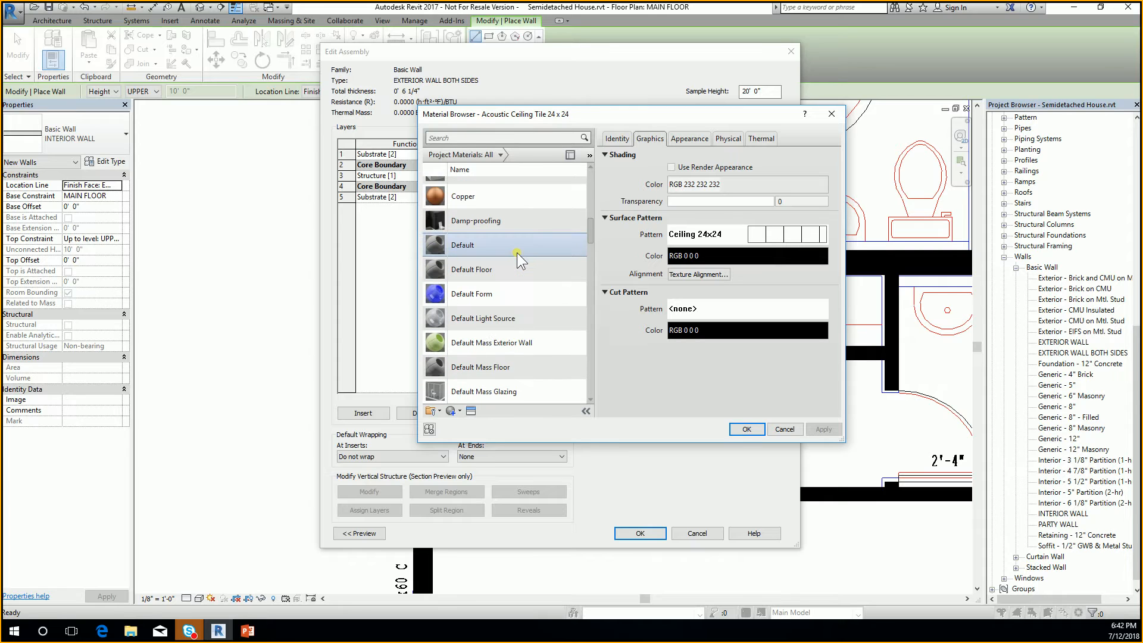
pyautogui.scroll(-7, 528, 250)
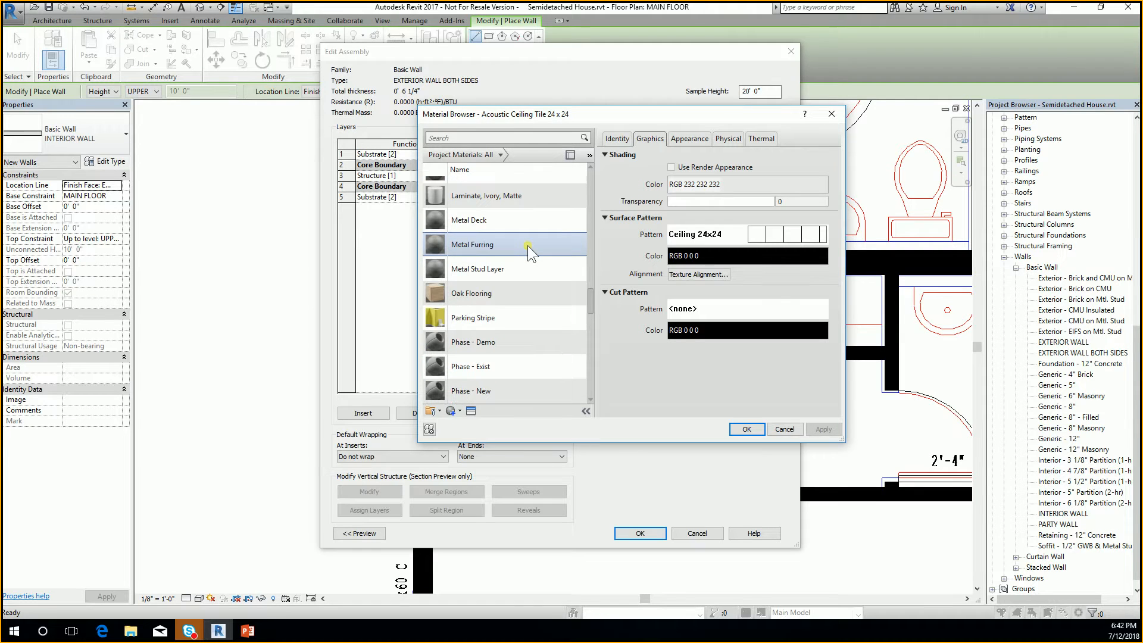
pyautogui.scroll(-10, 538, 293)
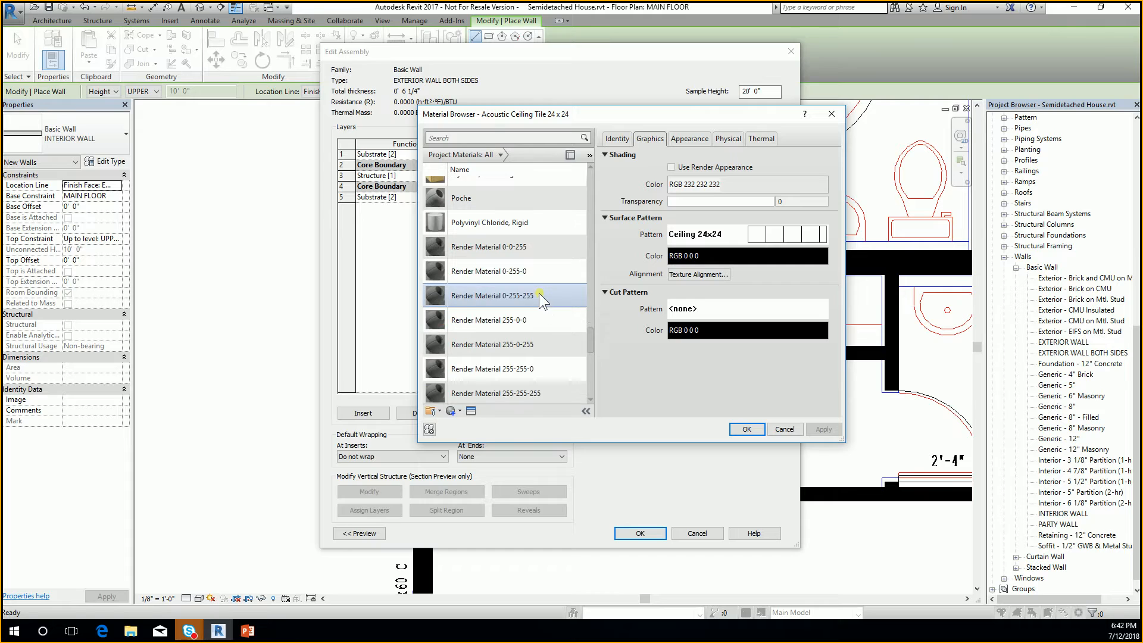
pyautogui.scroll(-4, 538, 292)
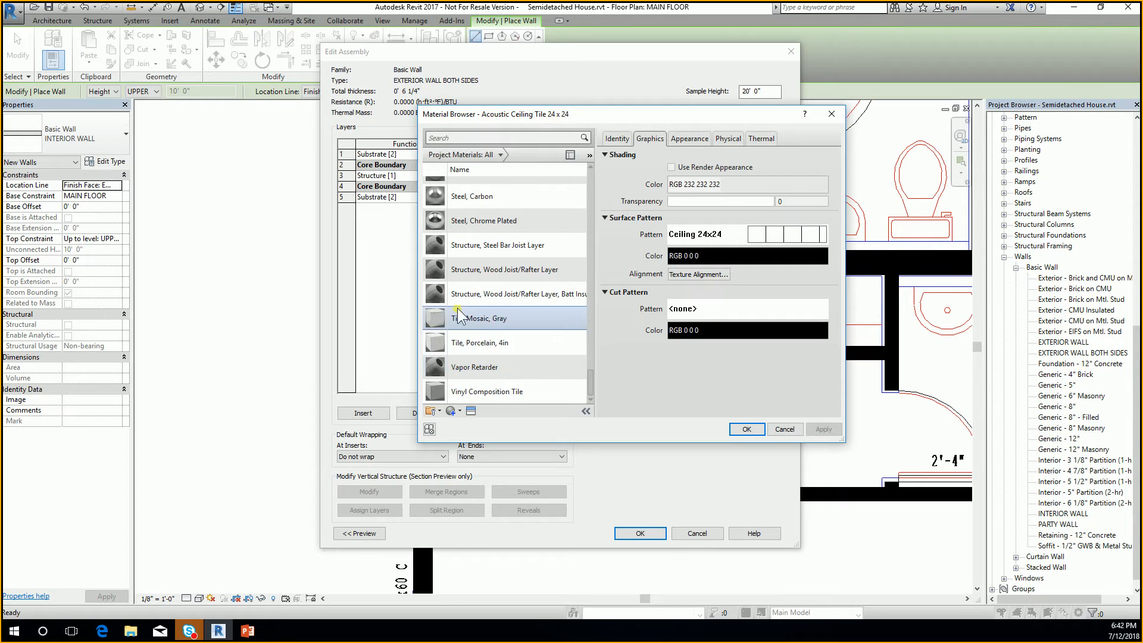
pyautogui.scroll(5, 512, 262)
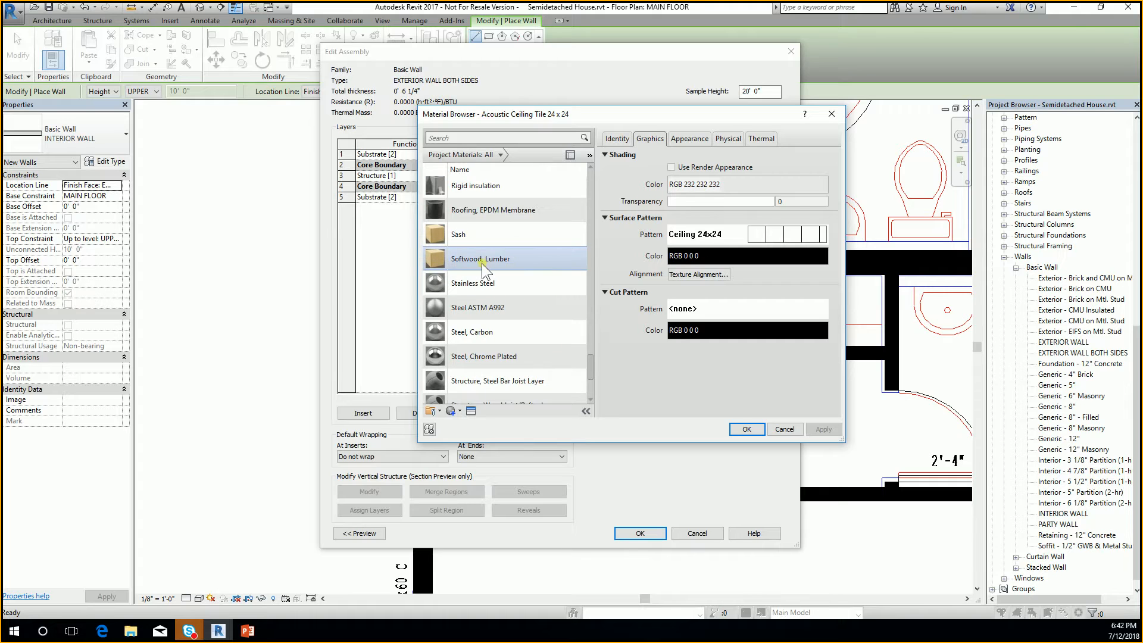
pyautogui.scroll(2, 506, 273)
pyautogui.scroll(15, 528, 274)
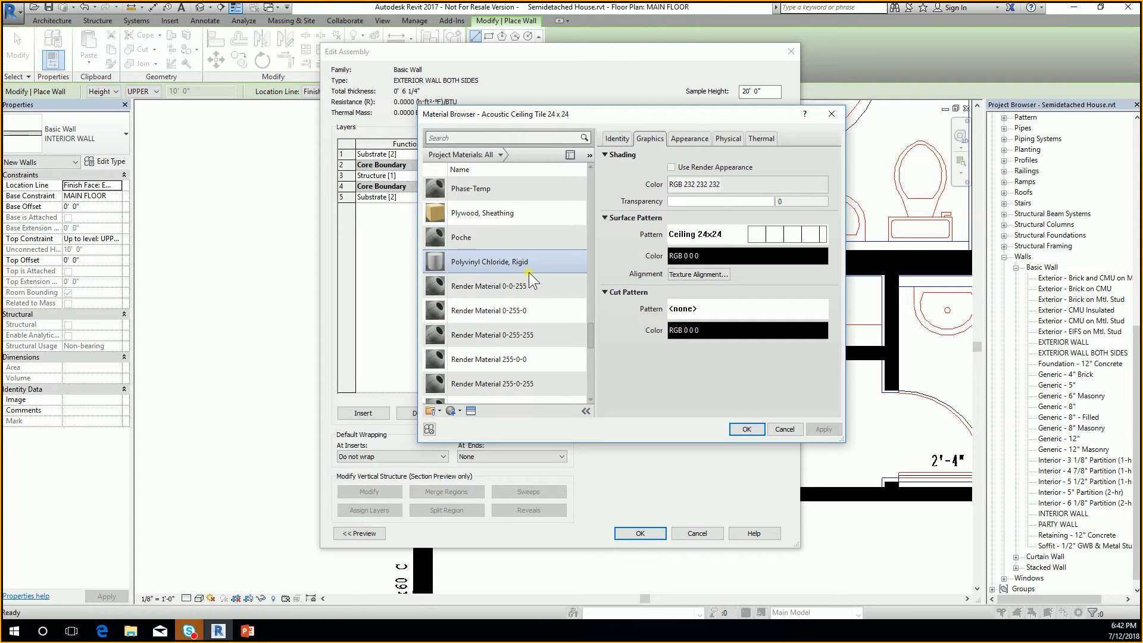
pyautogui.scroll(5, 528, 273)
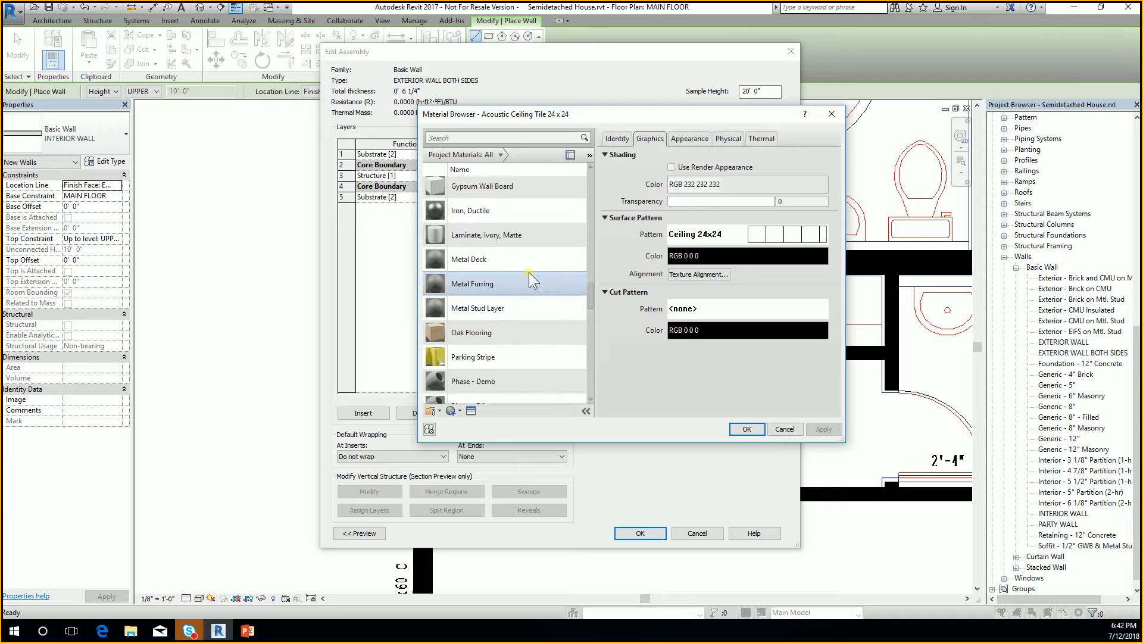
pyautogui.scroll(10, 528, 273)
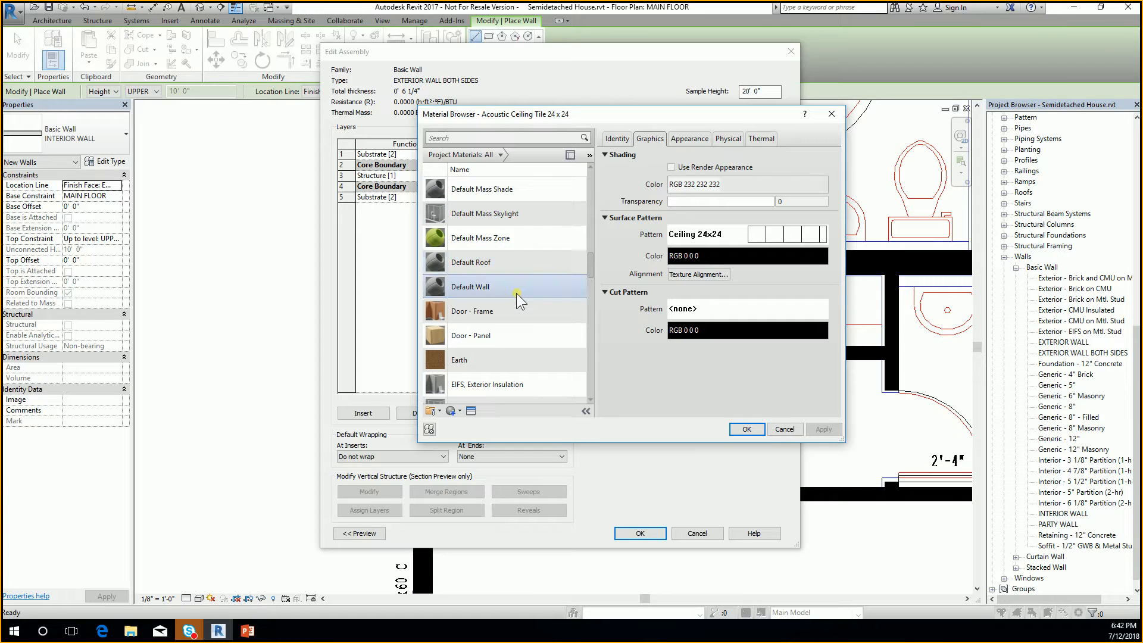
pyautogui.scroll(5, 514, 285)
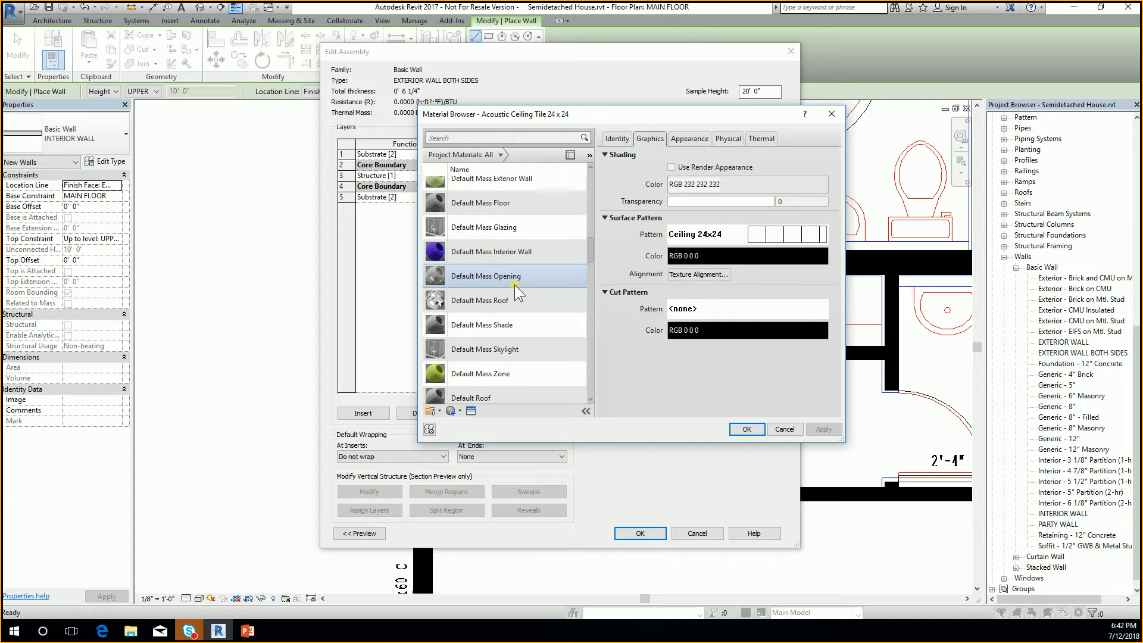
pyautogui.scroll(5, 514, 284)
pyautogui.scroll(3, 514, 285)
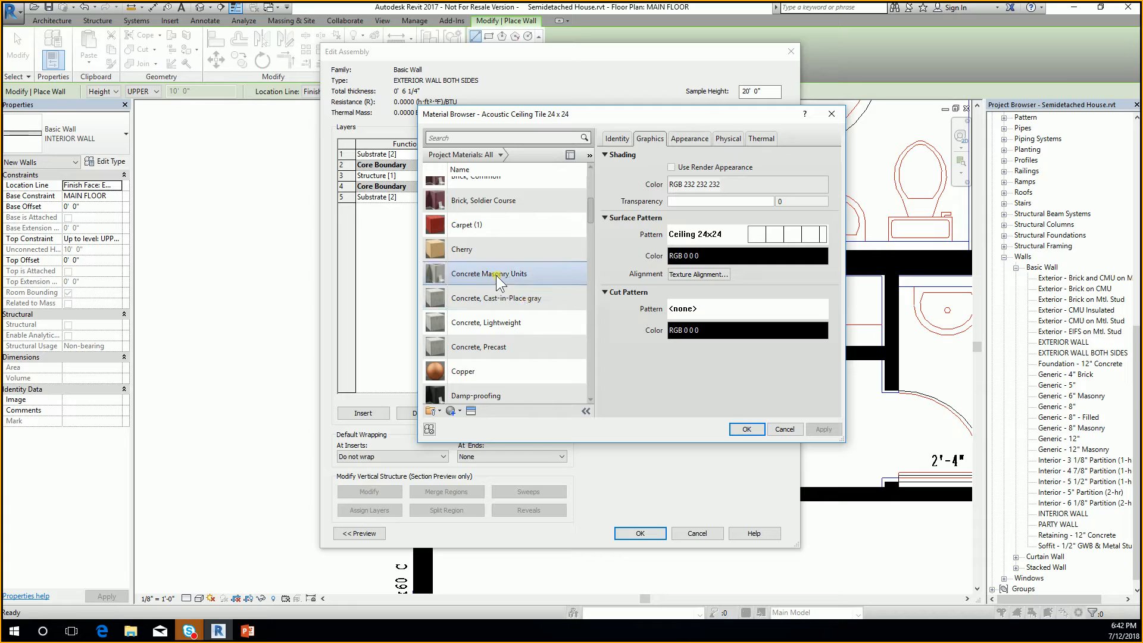
pyautogui.scroll(2, 495, 275)
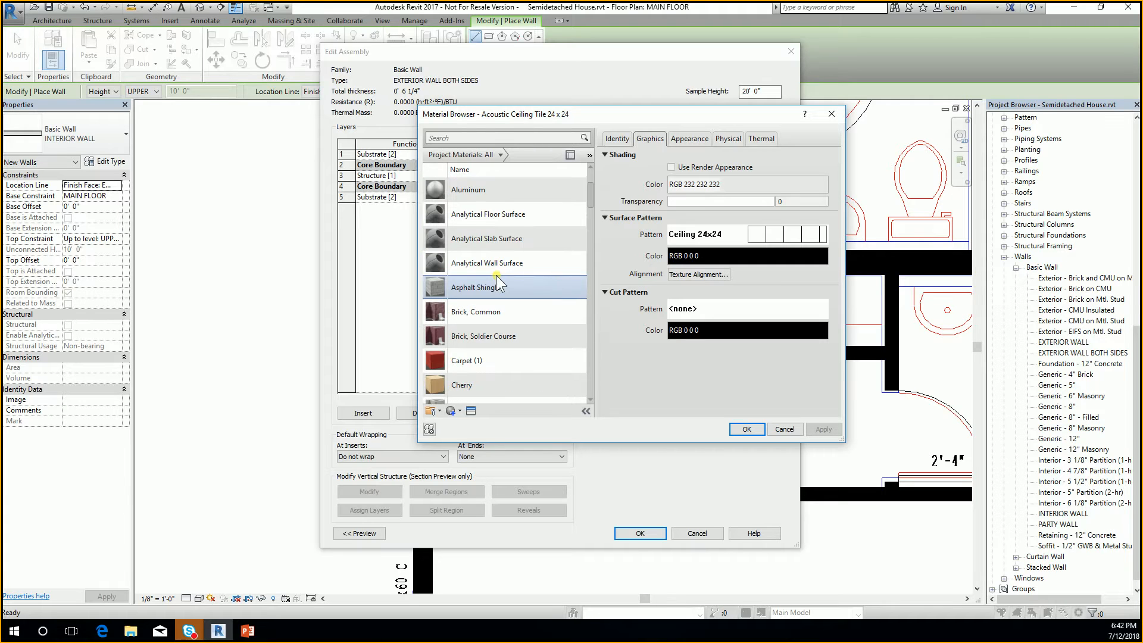
pyautogui.scroll(2, 496, 275)
pyautogui.scroll(-3, 497, 276)
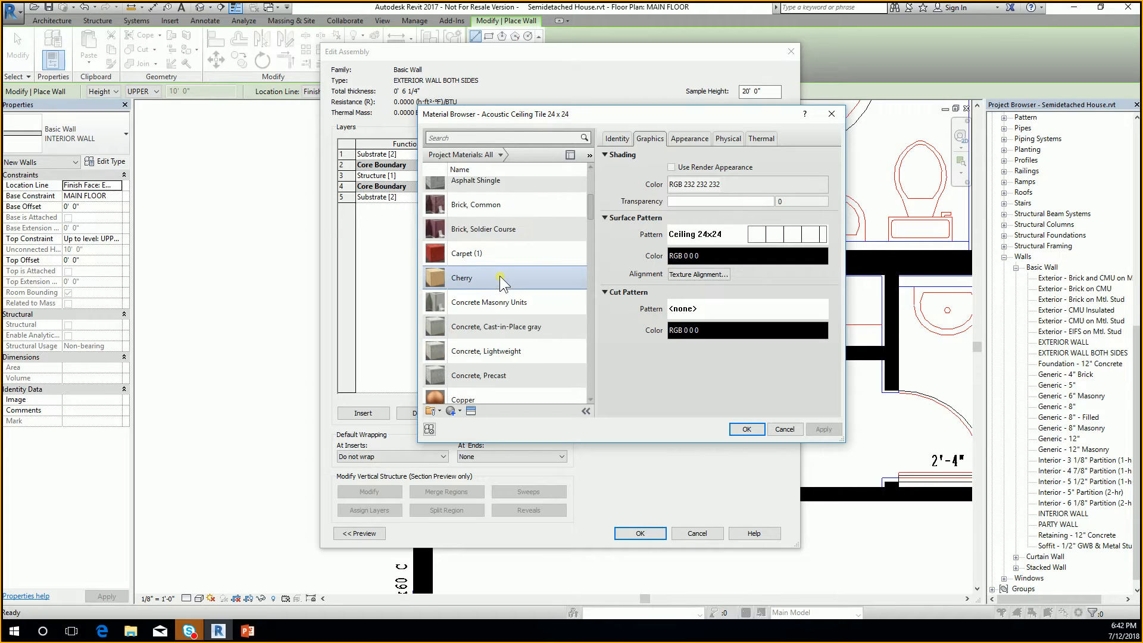
pyautogui.scroll(-3, 501, 276)
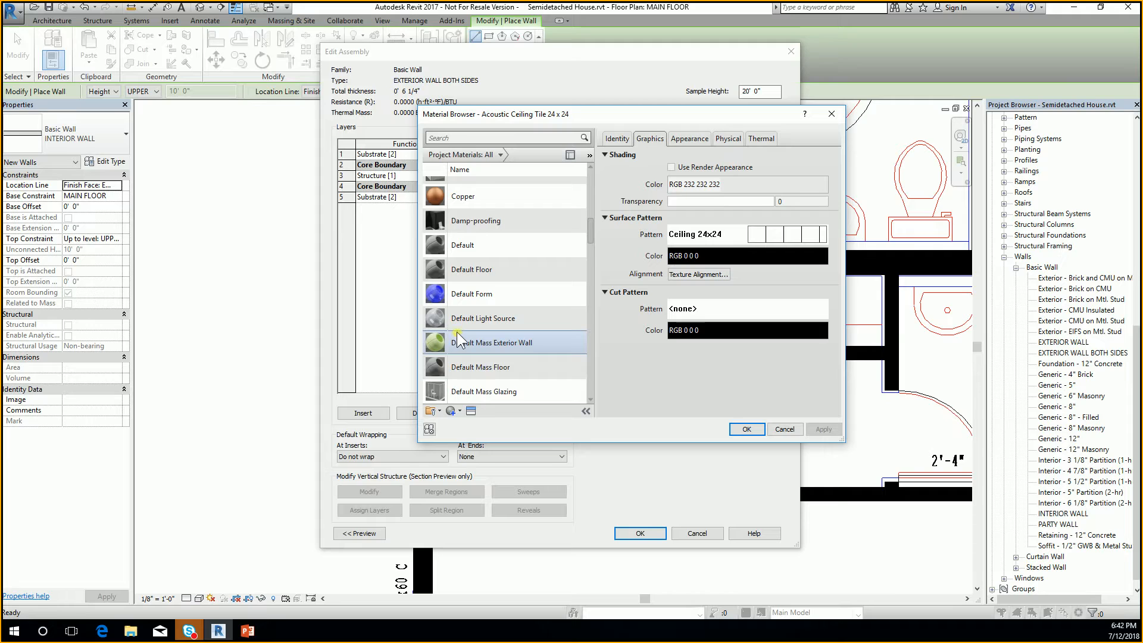
pyautogui.scroll(-1, 492, 274)
pyautogui.scroll(-2, 491, 274)
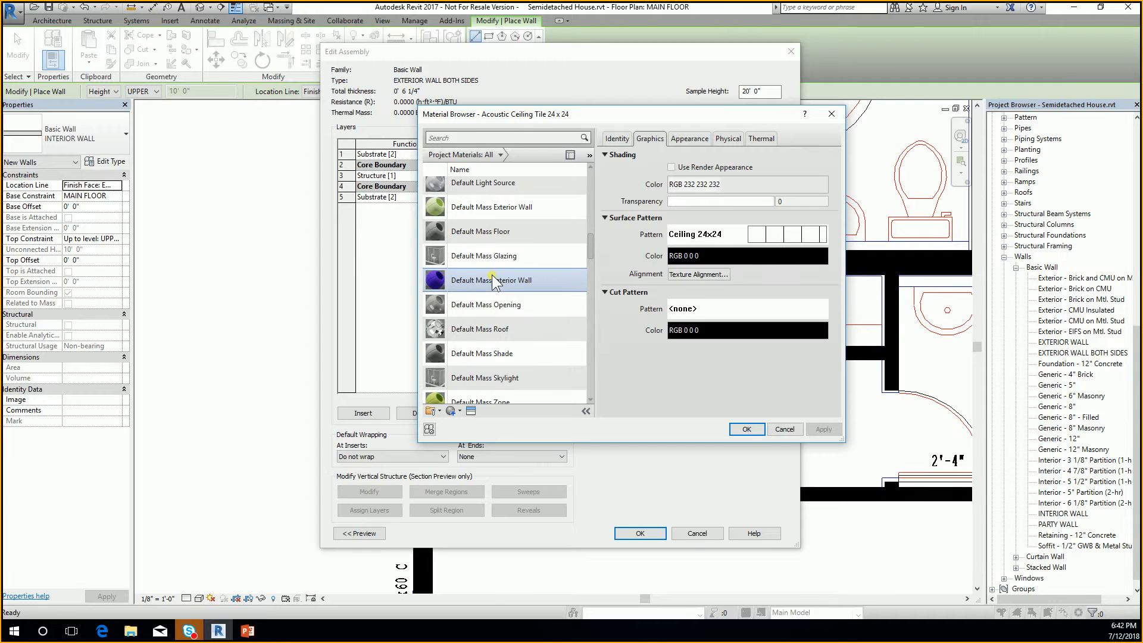
pyautogui.scroll(-1, 512, 285)
pyautogui.click(486, 313)
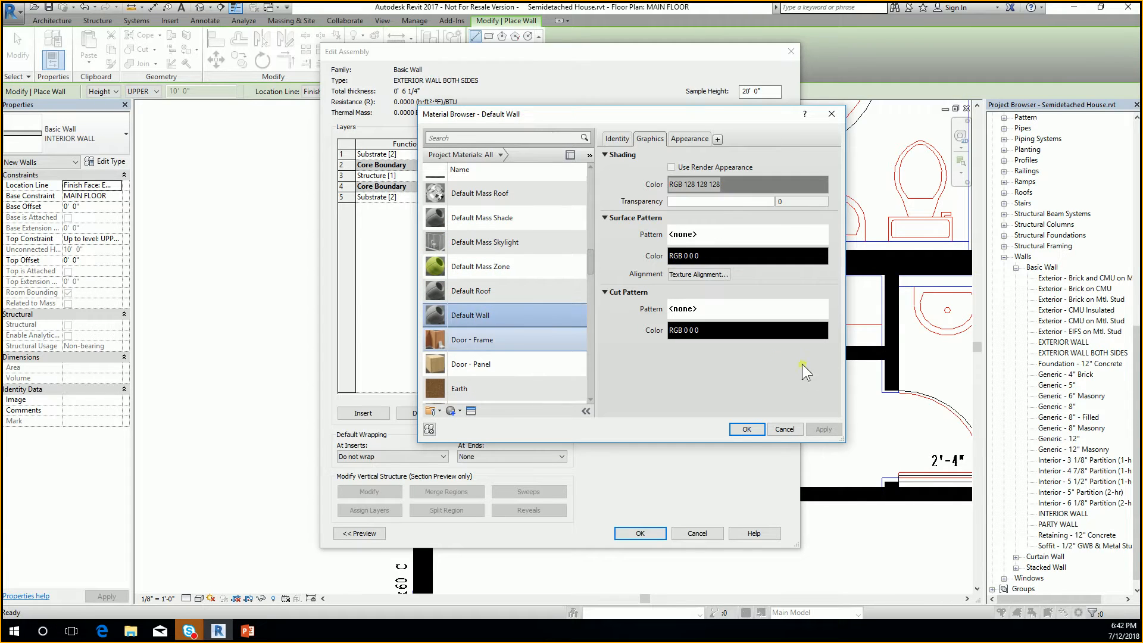
pyautogui.click(746, 429)
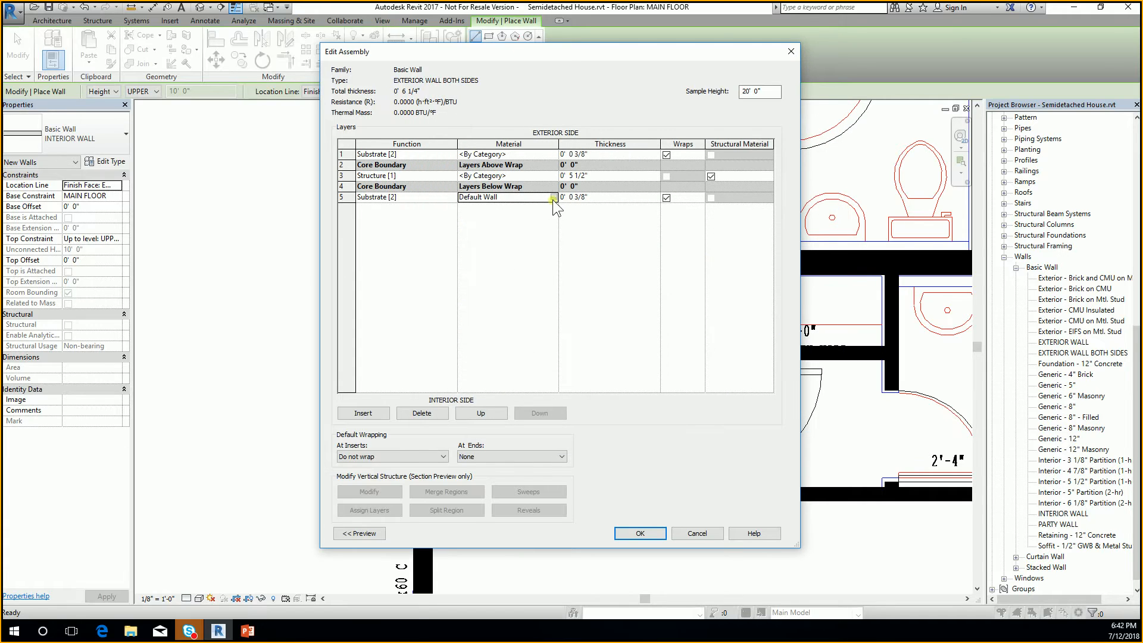
# Assign the Default Wall material to the exterior-side substrate layer as well
pyautogui.click(522, 199)
pyautogui.click(522, 156)
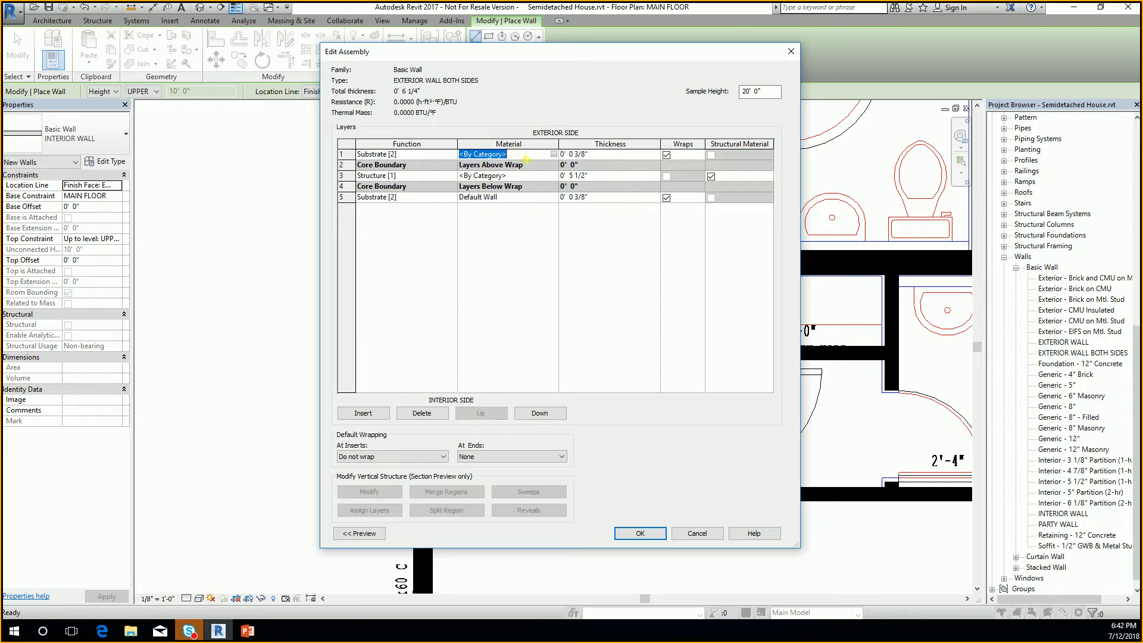
pyautogui.click(524, 198)
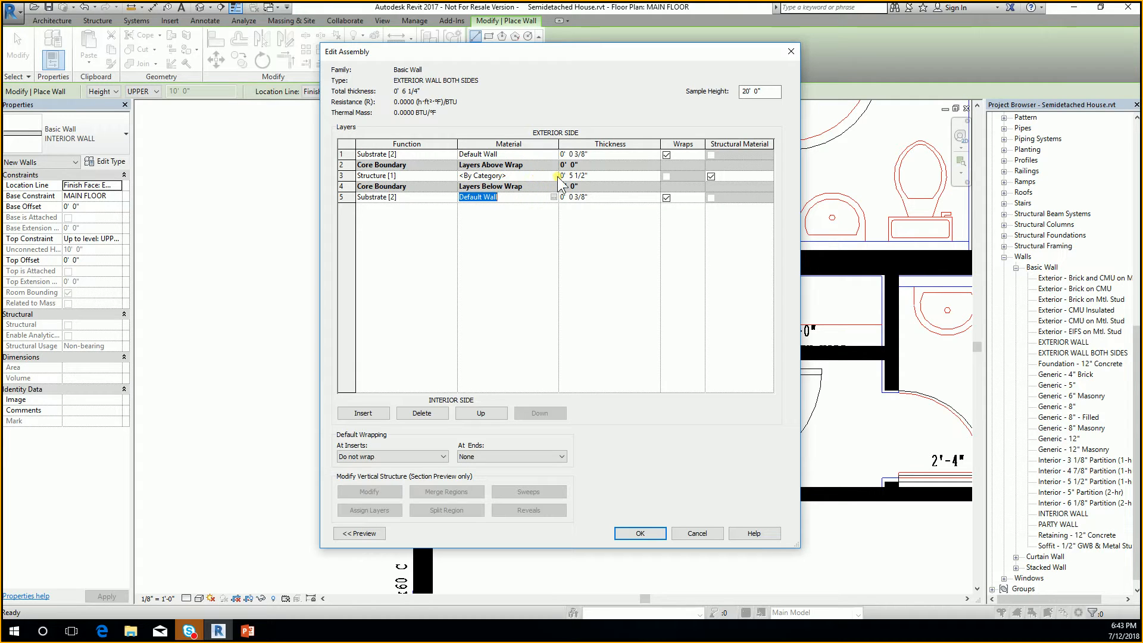
# Search the materials for WOOD, assign Softwood, Lumber to the Structure [1] layer, and accept the wall type's structure and properties
pyautogui.click(554, 197)
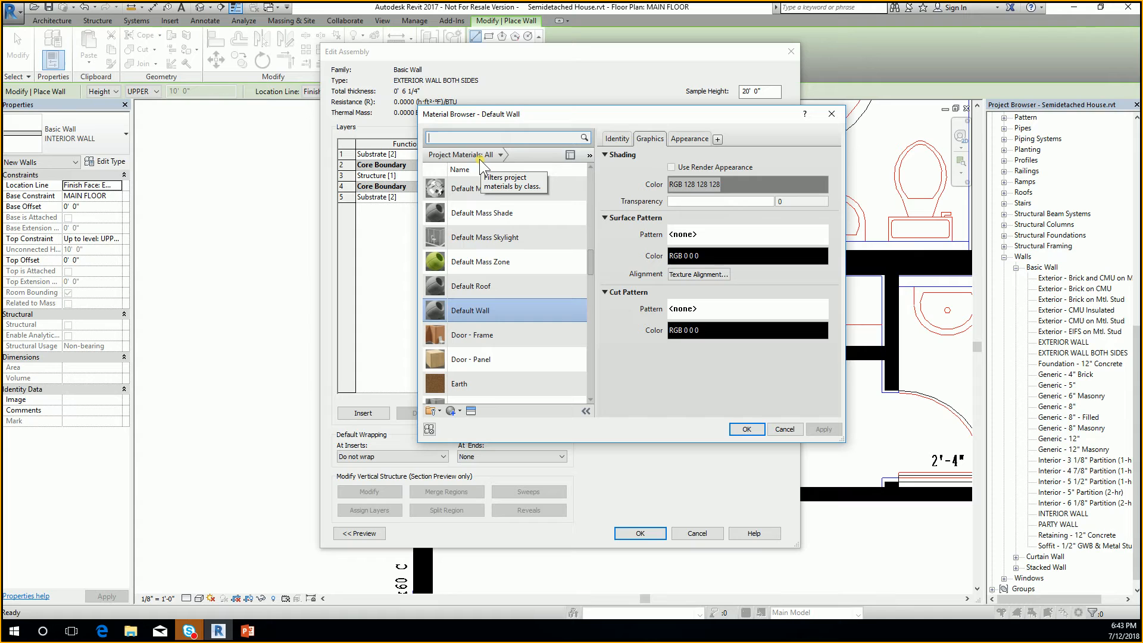
pyautogui.write('WO')
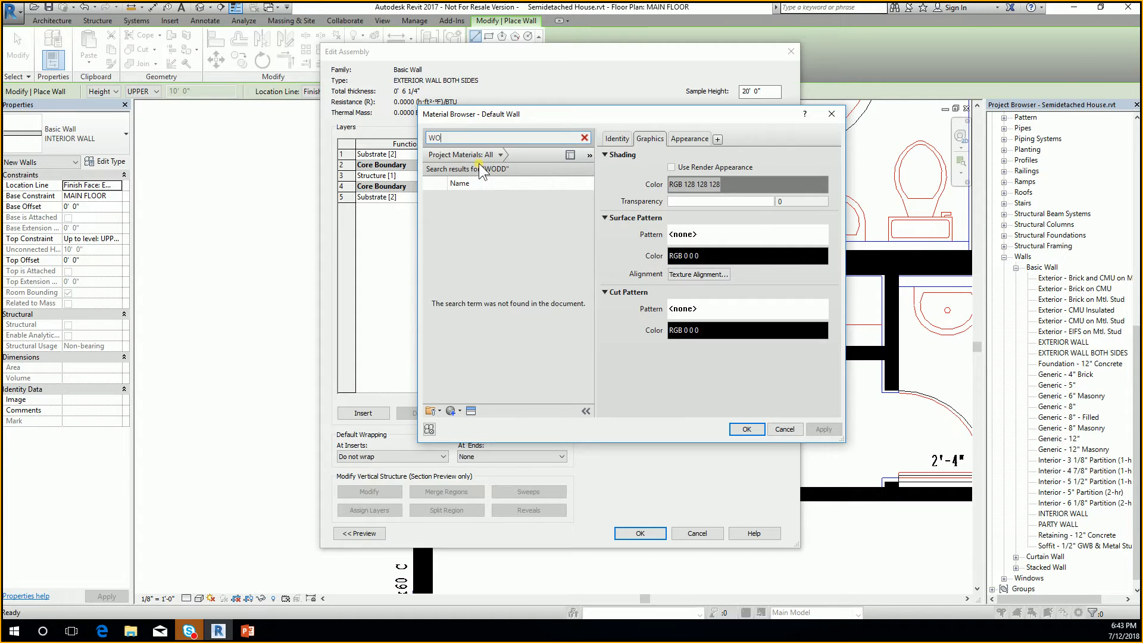
pyautogui.write('DDOD')
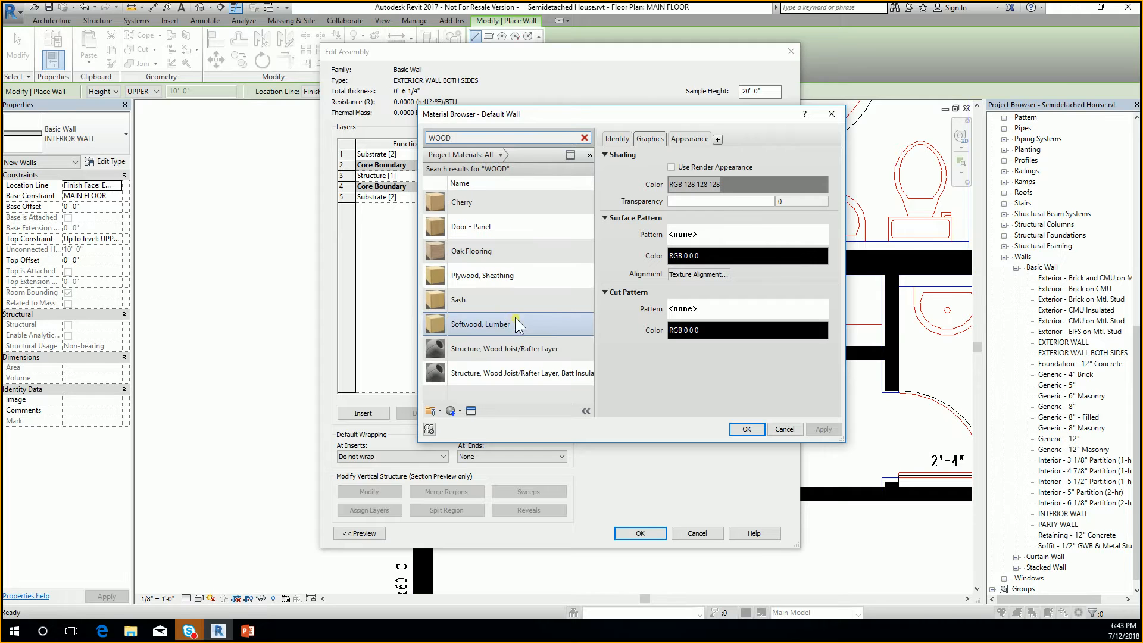
pyautogui.click(514, 323)
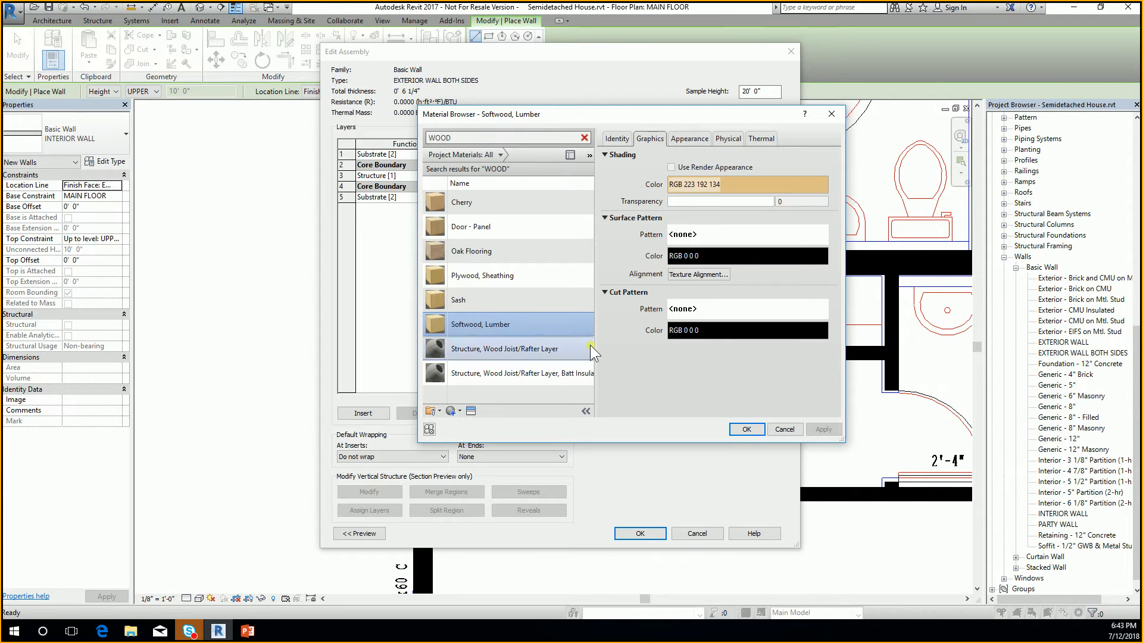
pyautogui.click(746, 428)
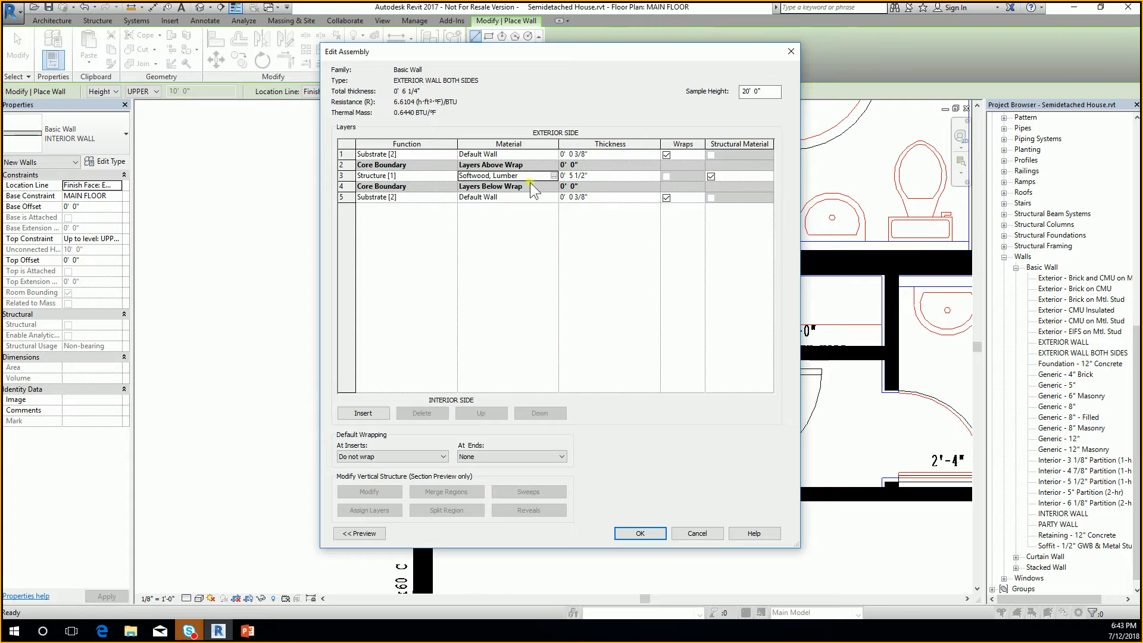
pyautogui.click(660, 532)
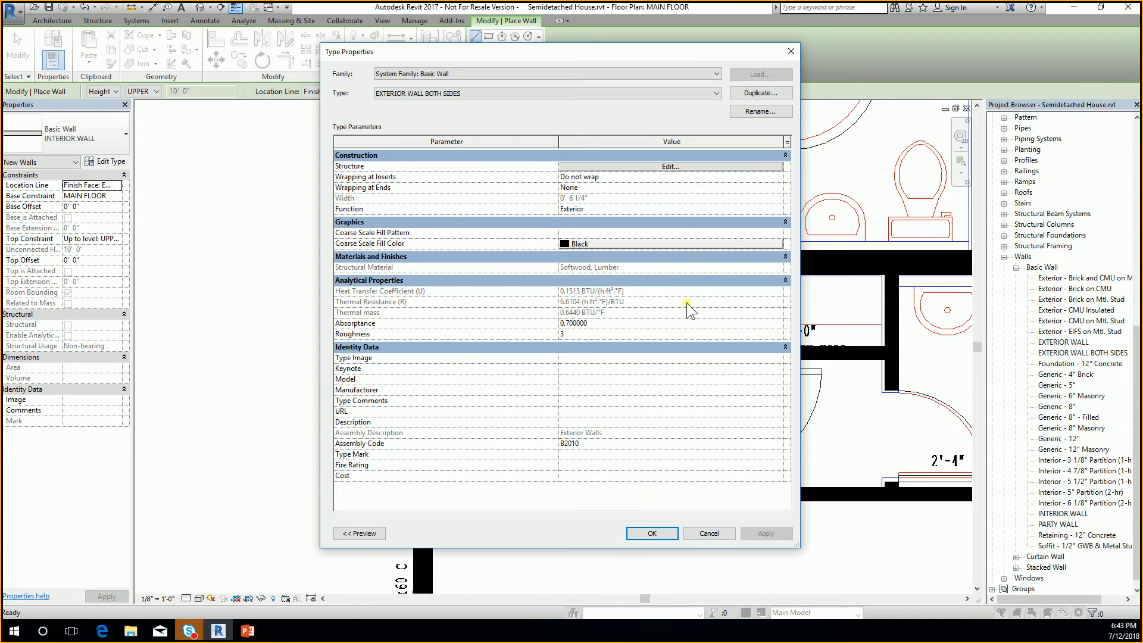
pyautogui.click(664, 534)
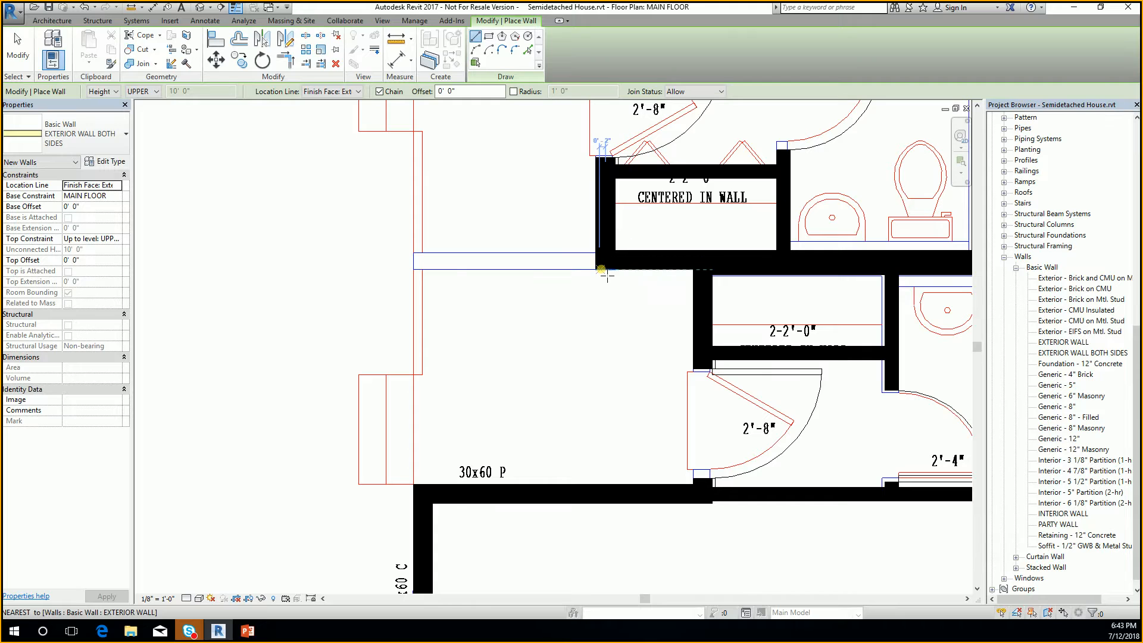
# With the location line at Finish Face: Exterior, draw the wall along the outlined party-wall extension on the plan's left side, from the black wall corner to its outer end
pyautogui.scroll(2, 597, 271)
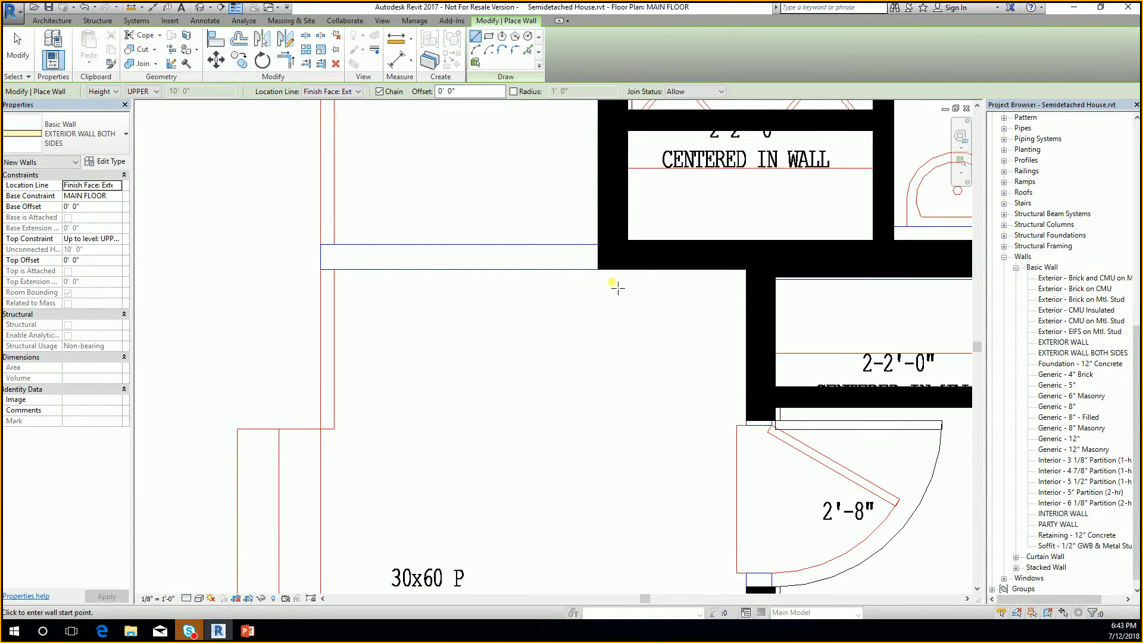
pyautogui.moveTo(617, 287); pyautogui.dragTo(657, 313, button='middle')
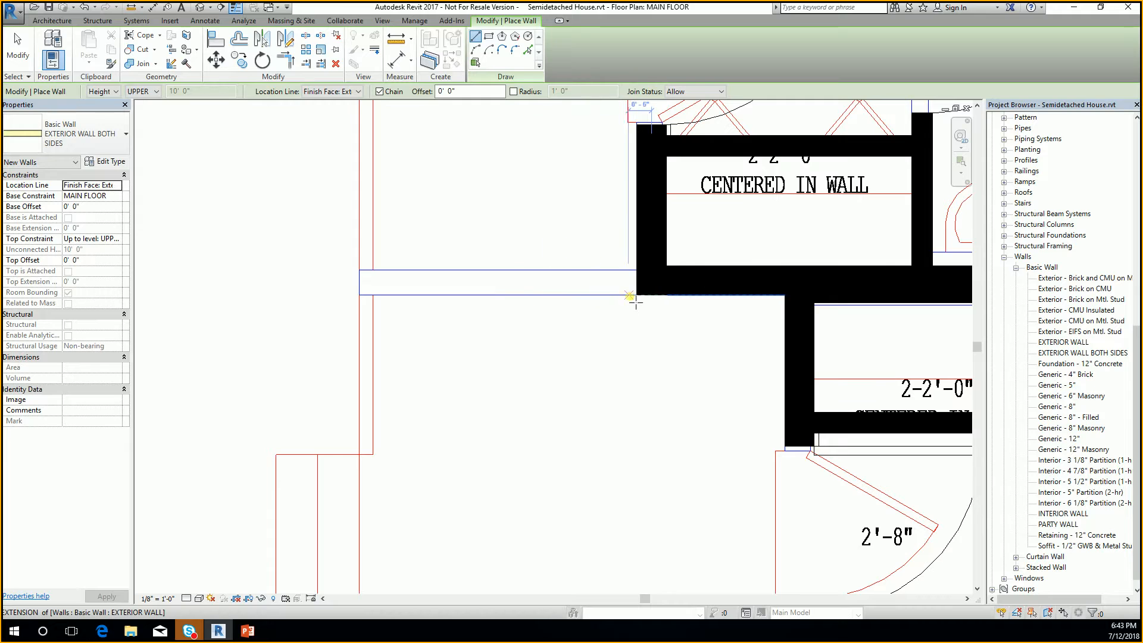
pyautogui.click(331, 91)
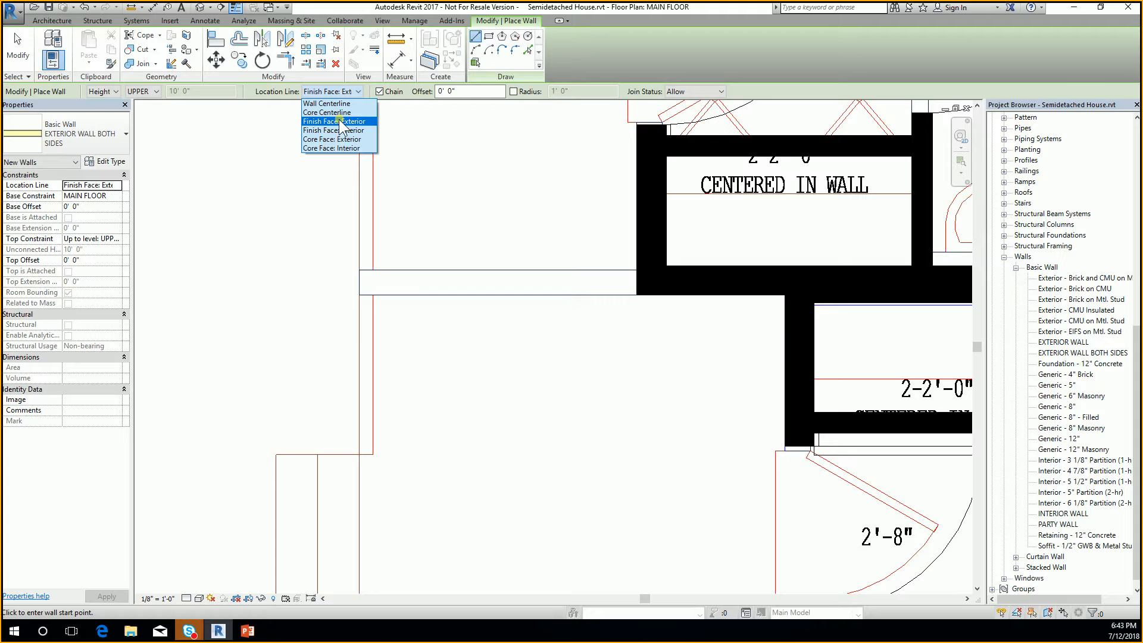
pyautogui.click(340, 121)
pyautogui.click(636, 295)
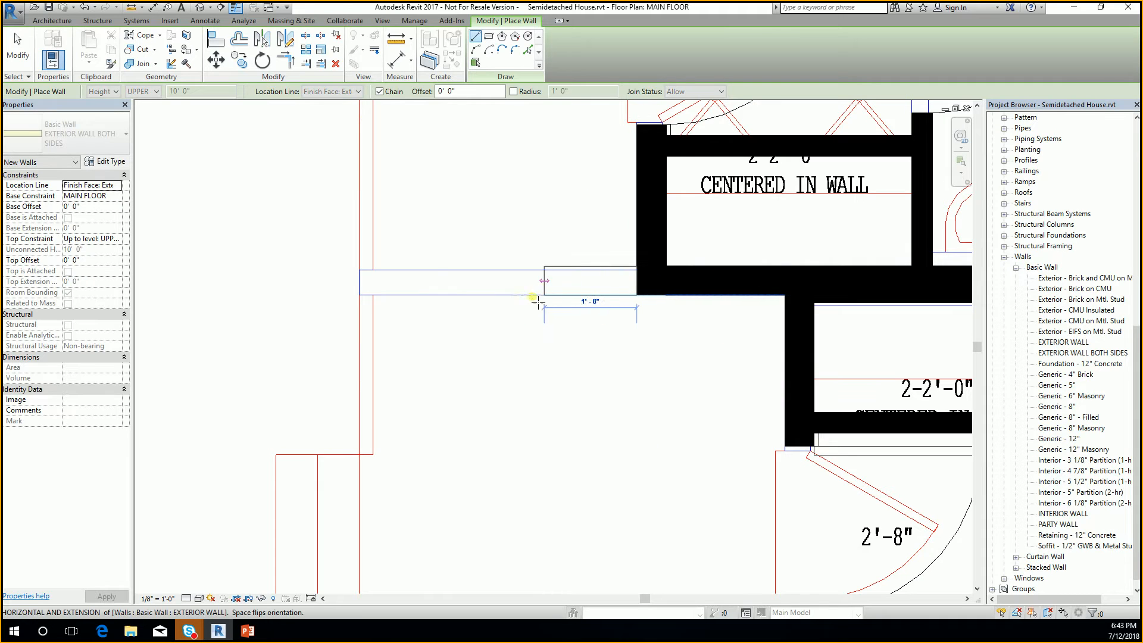
pyautogui.click(360, 295)
# Draw an EXTERIOR WALL BOTH SIDES segment about 3'-6" long from the party wall's right-hand corner inside the outlined extension, and end wall placement
pyautogui.scroll(-5, 359, 294)
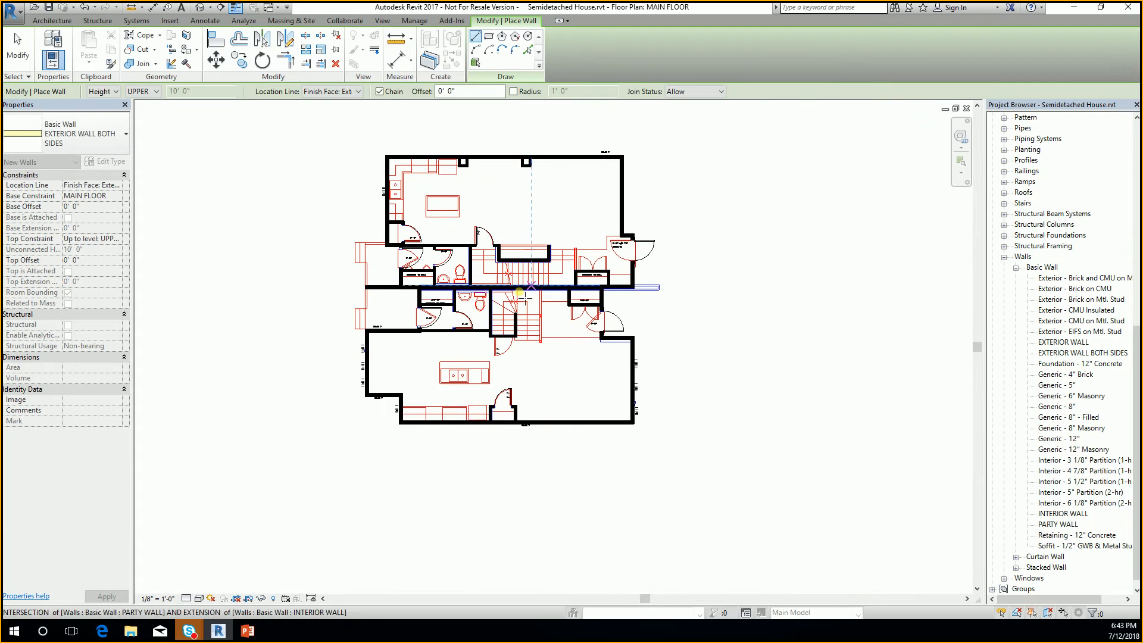
pyautogui.scroll(8, 523, 296)
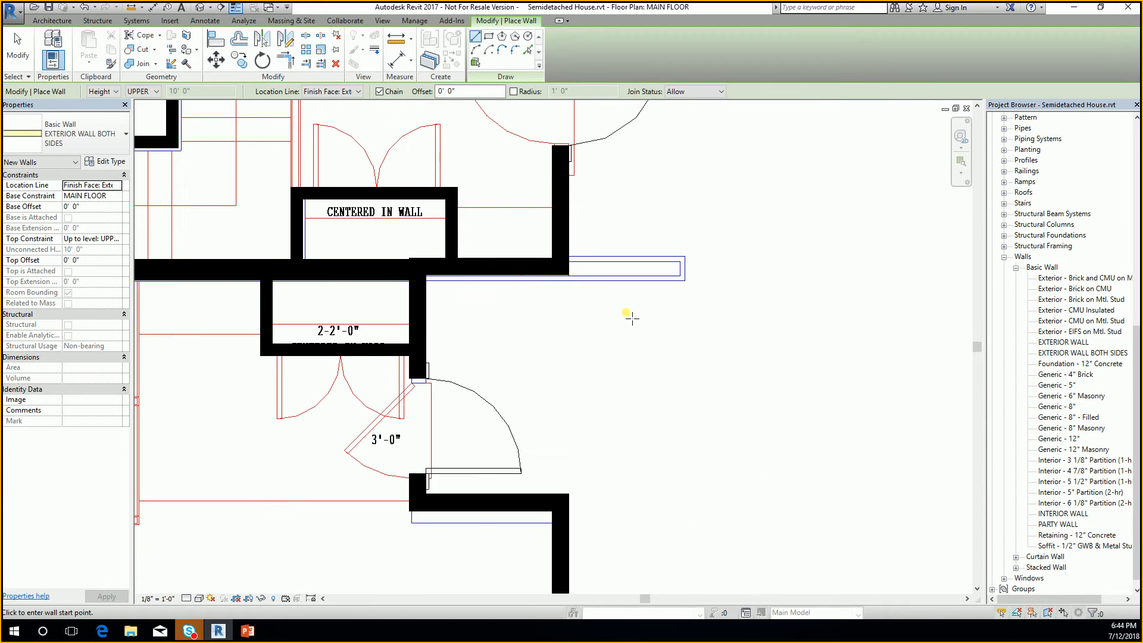
pyautogui.scroll(3, 568, 287)
pyautogui.click(560, 276)
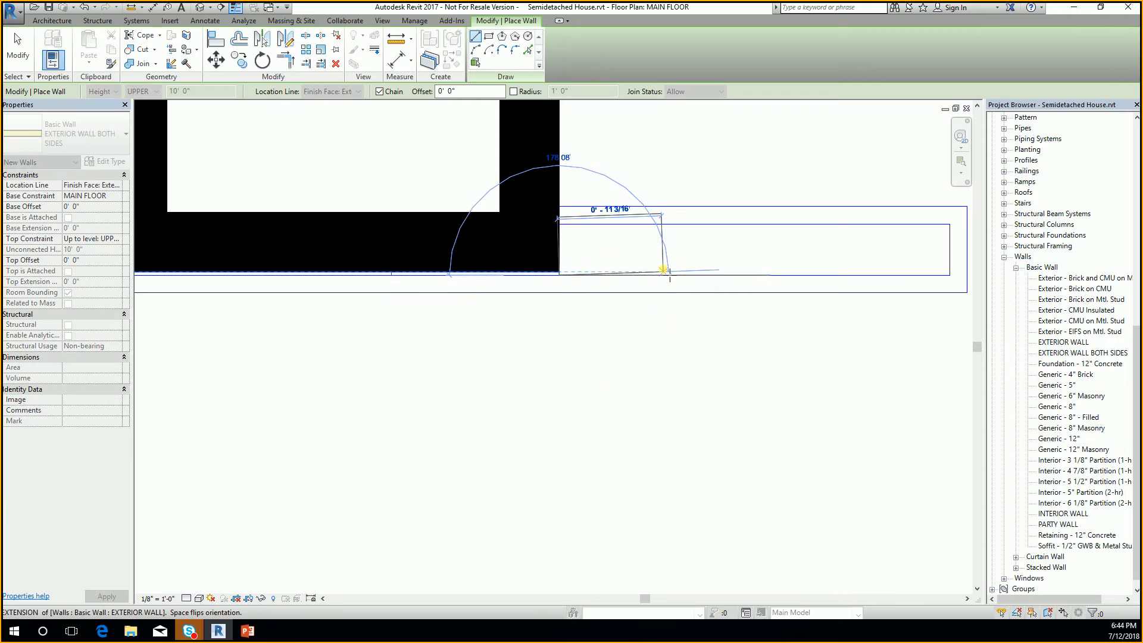
pyautogui.moveTo(670, 275); pyautogui.dragTo(444, 307, button='middle')
pyautogui.click(726, 309)
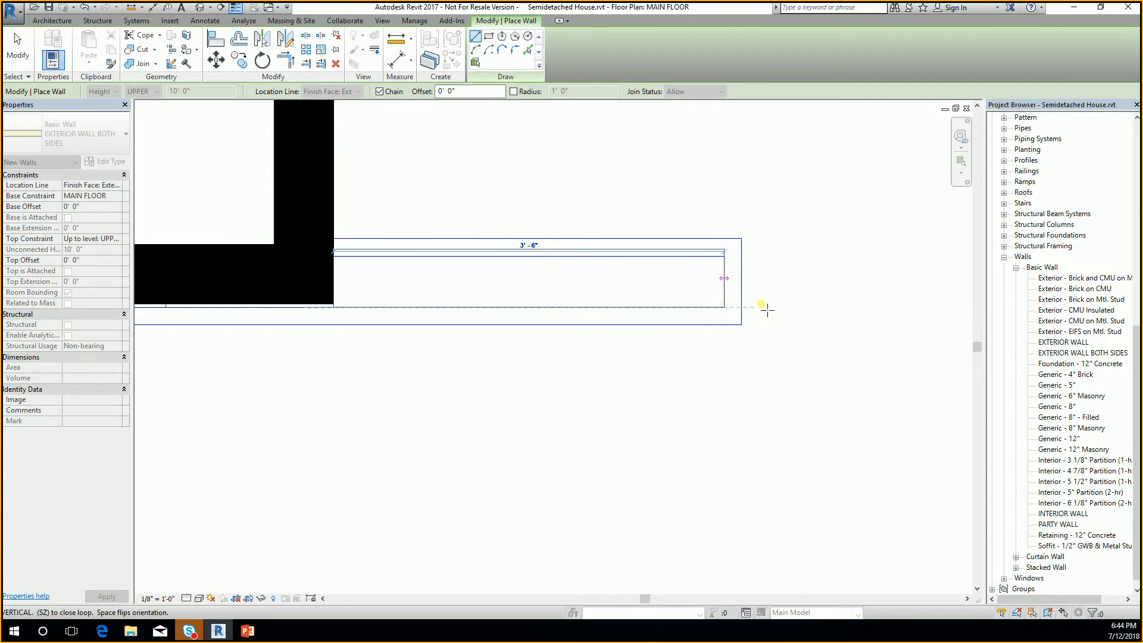
pyautogui.press('Escape')
pyautogui.scroll(-3, 798, 286)
pyautogui.press('Escape')
pyautogui.scroll(-2, 893, 240)
pyautogui.scroll(1, 584, 280)
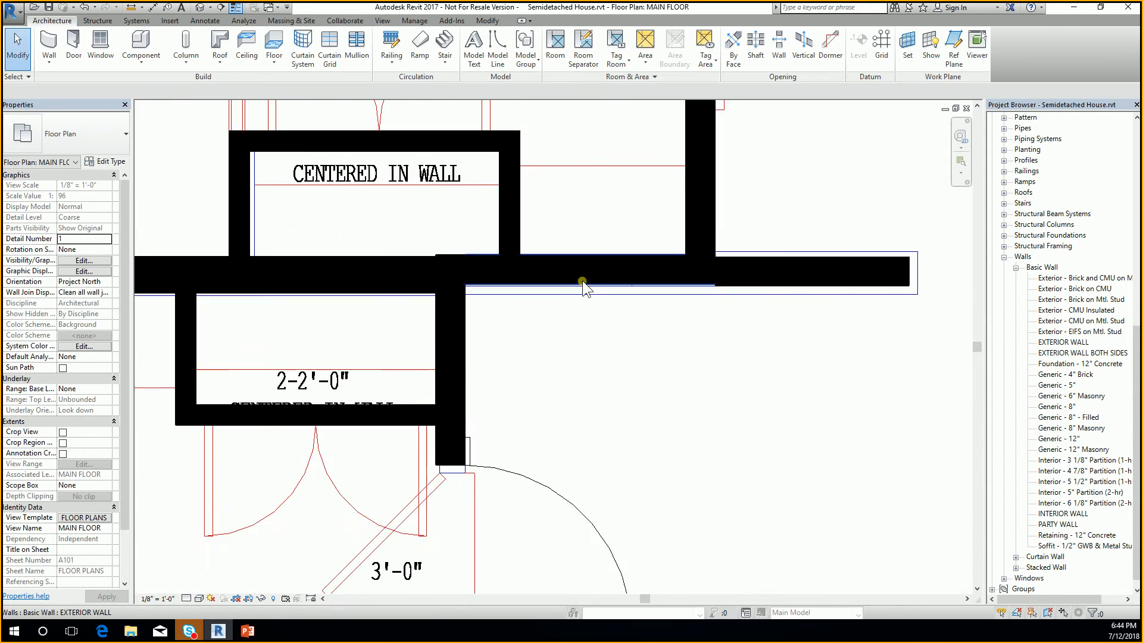
# Examine how the EXTERIOR WALL segment under the upper unit's entry closet meets the face of the new party-wall extension
pyautogui.scroll(2, 582, 281)
pyautogui.click(613, 285)
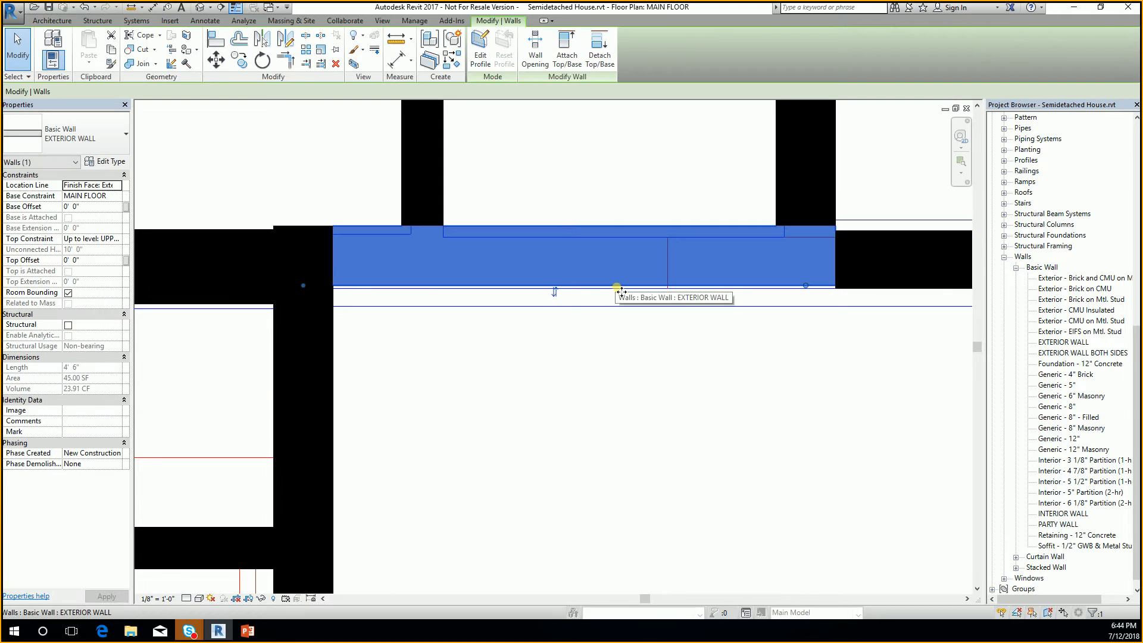
pyautogui.scroll(2, 676, 292)
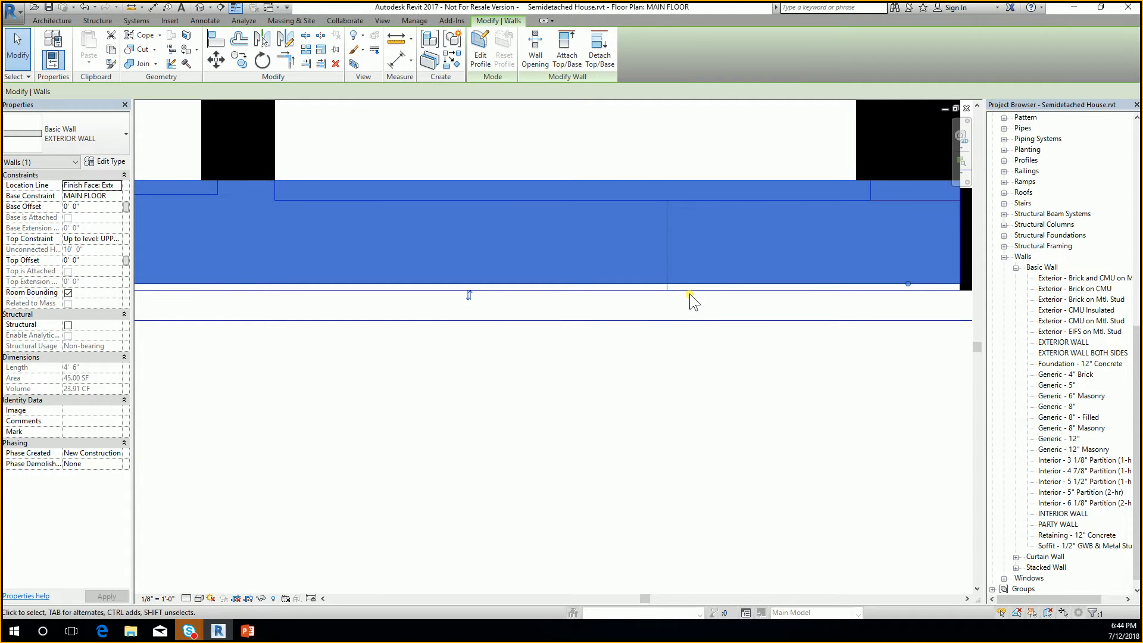
pyautogui.scroll(-2, 678, 294)
pyautogui.press('Escape')
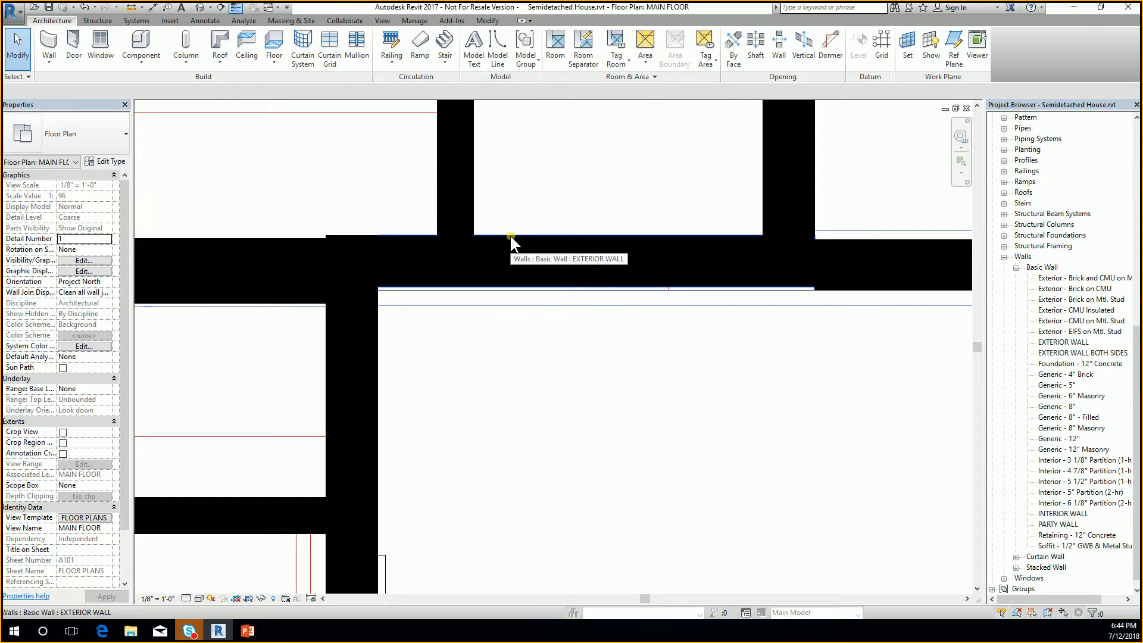
pyautogui.scroll(1, 591, 241)
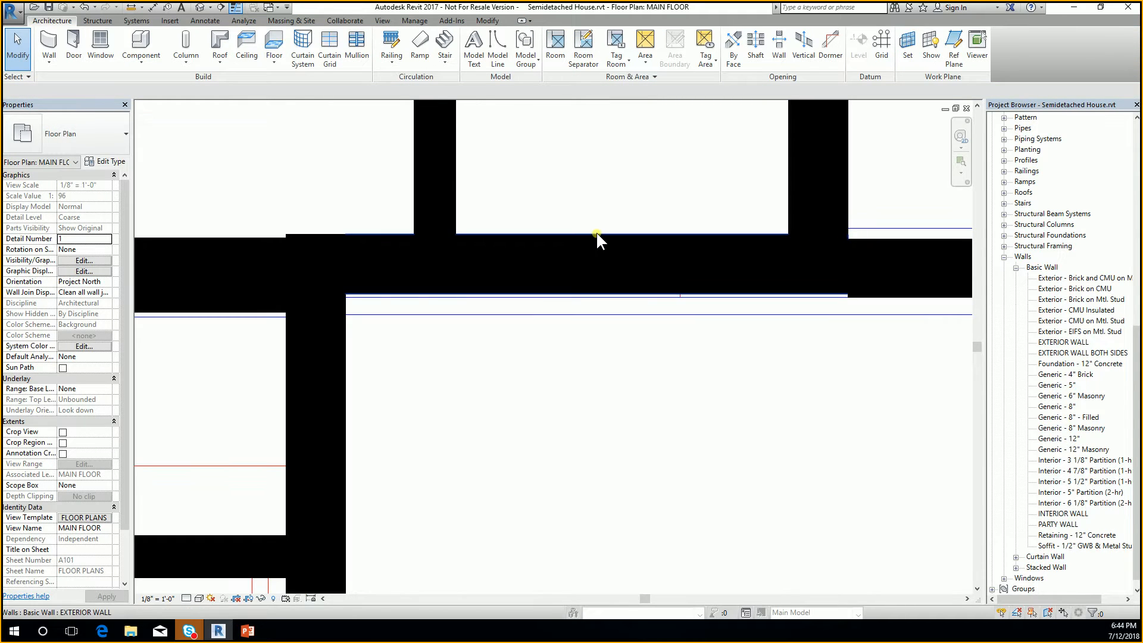
pyautogui.click(648, 294)
pyautogui.click(653, 340)
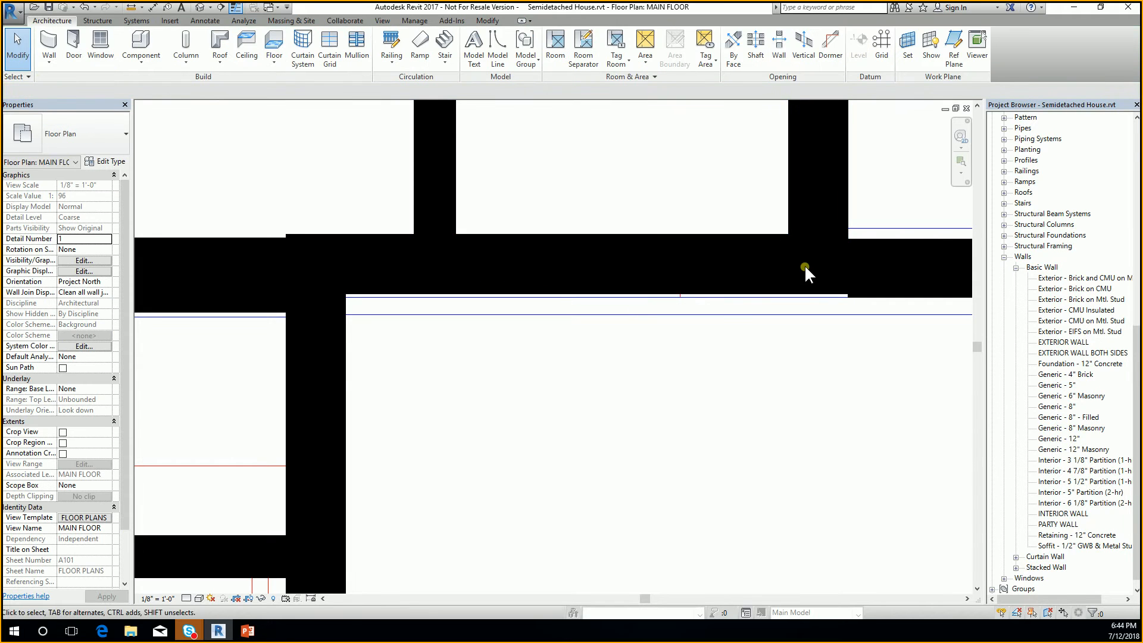
pyautogui.click(723, 294)
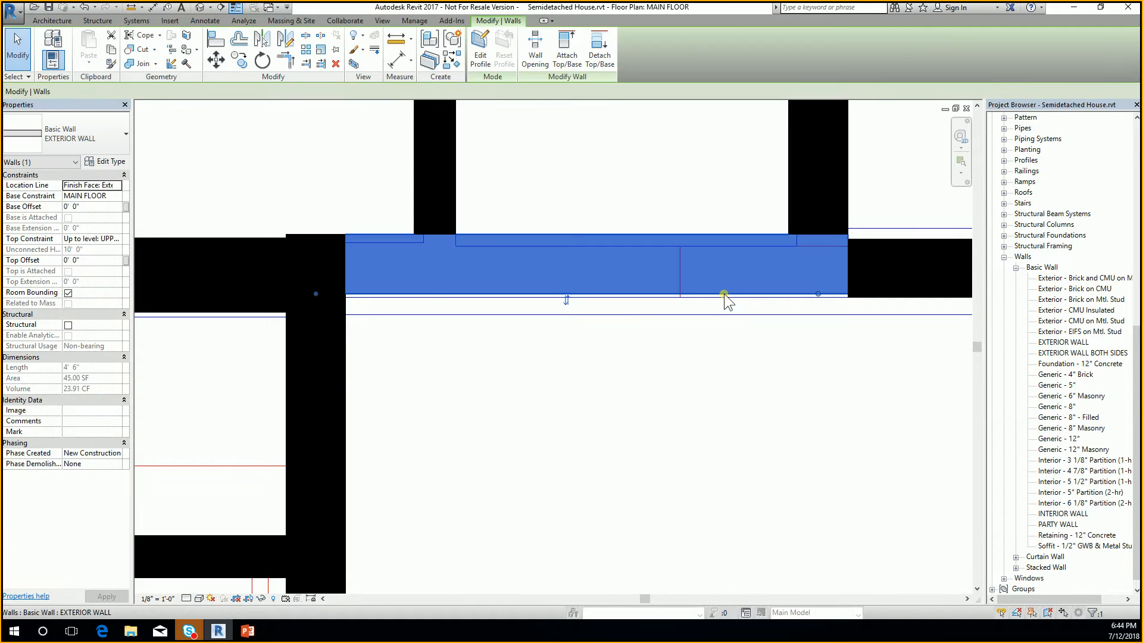
pyautogui.scroll(3, 723, 294)
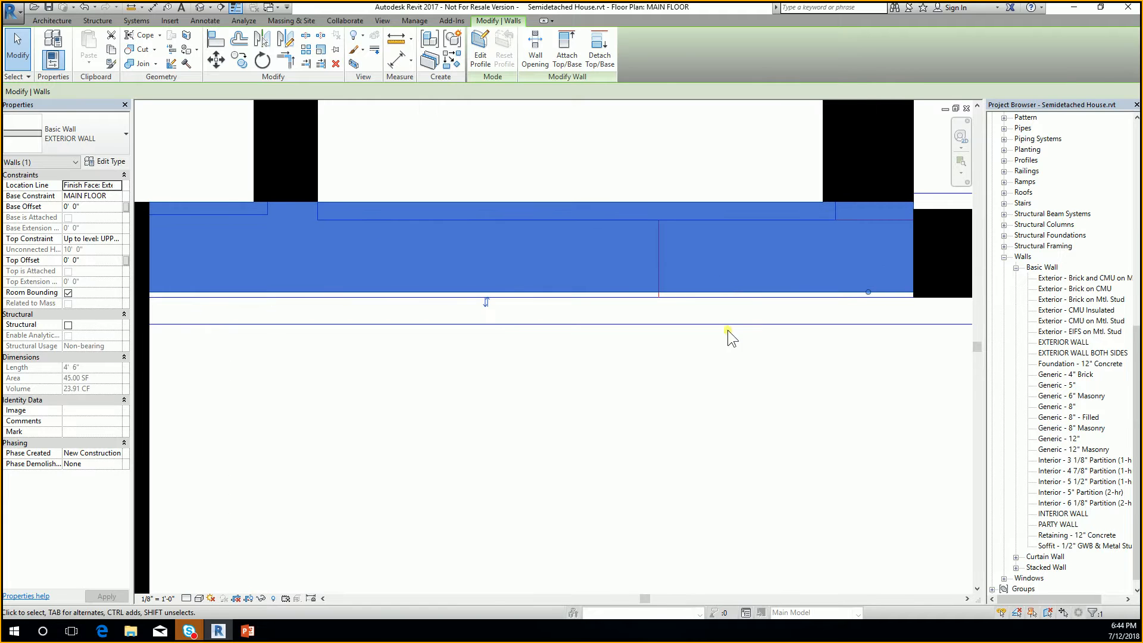
pyautogui.scroll(-3, 634, 290)
pyautogui.click(798, 459)
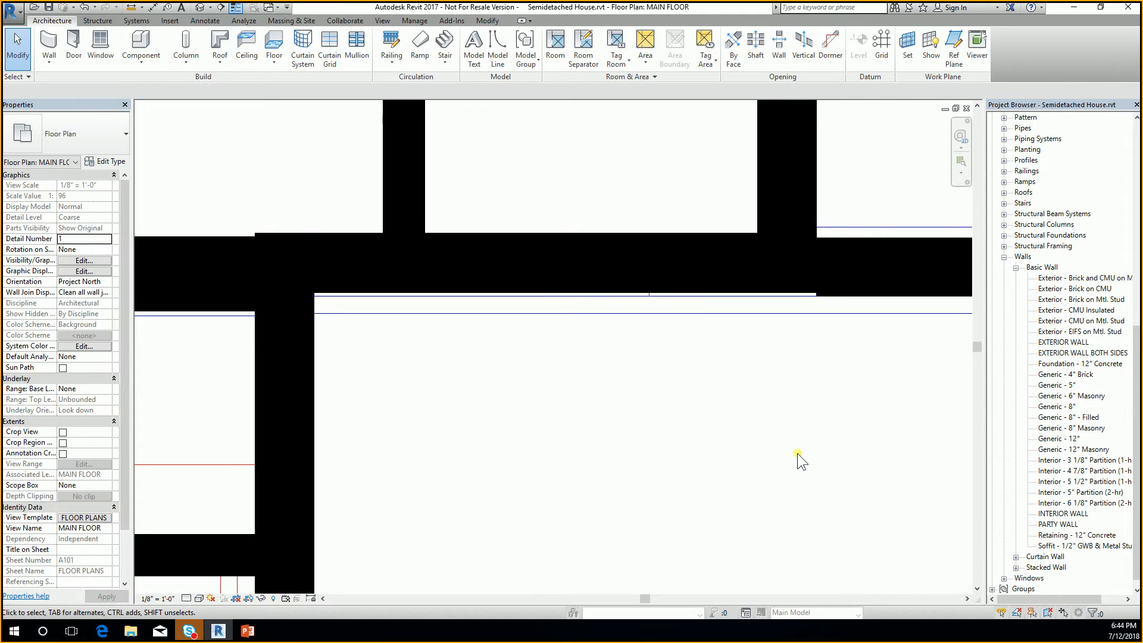
# Align the lower face of the EXTERIOR WALL segment with the lower face of the EXTERIOR WALL BOTH SIDES extension, and end alignment
pyautogui.press('a')
pyautogui.press('l')
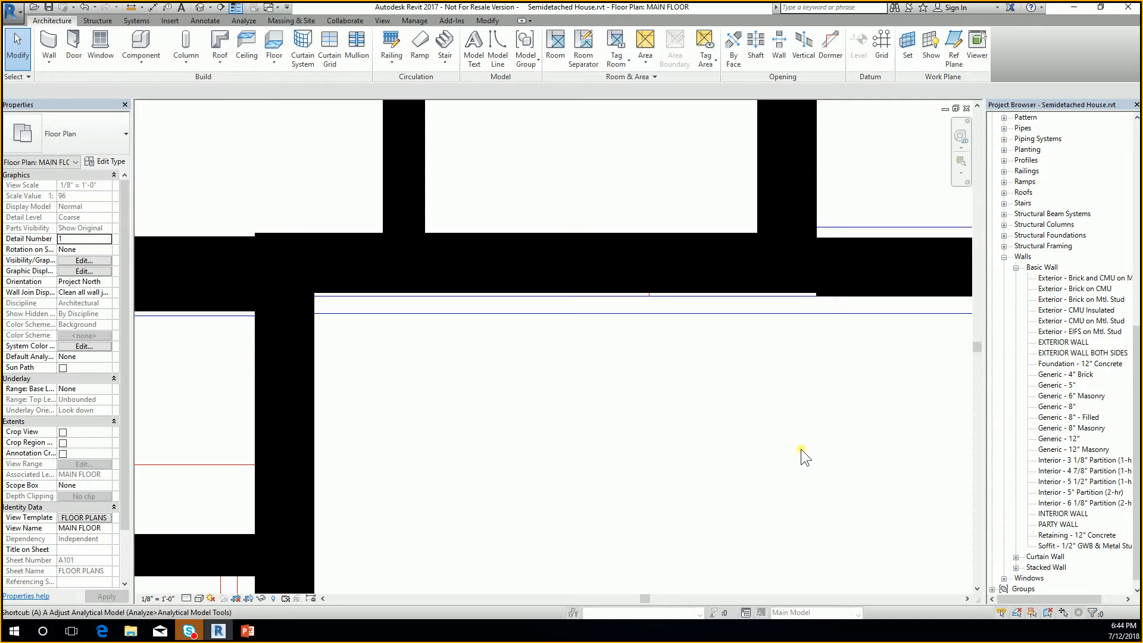
pyautogui.click(487, 21)
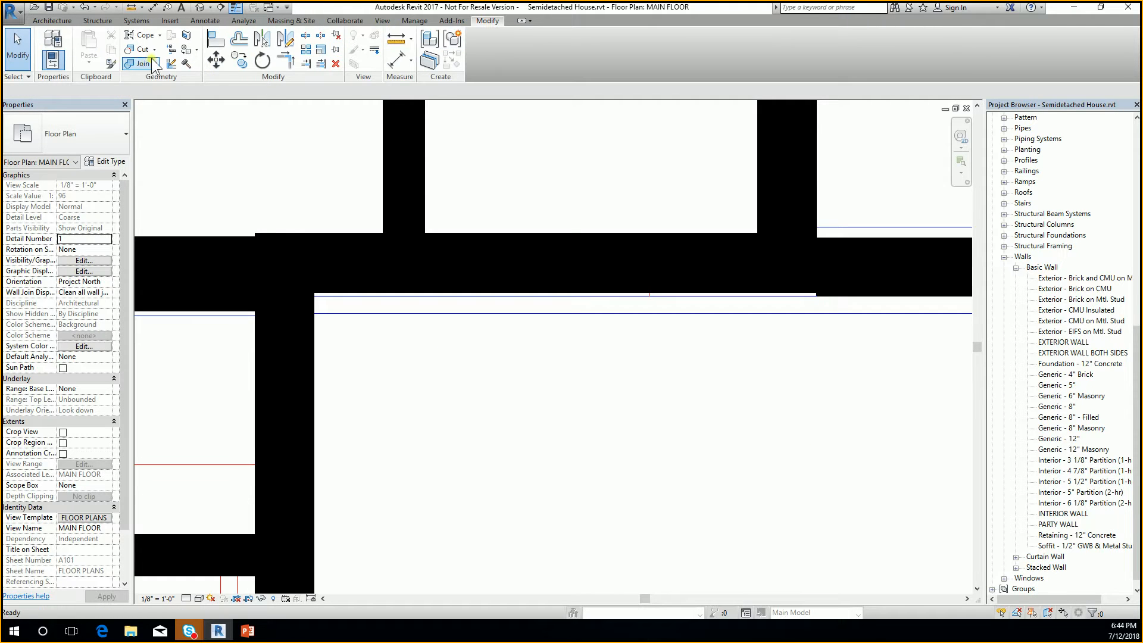
pyautogui.click(219, 41)
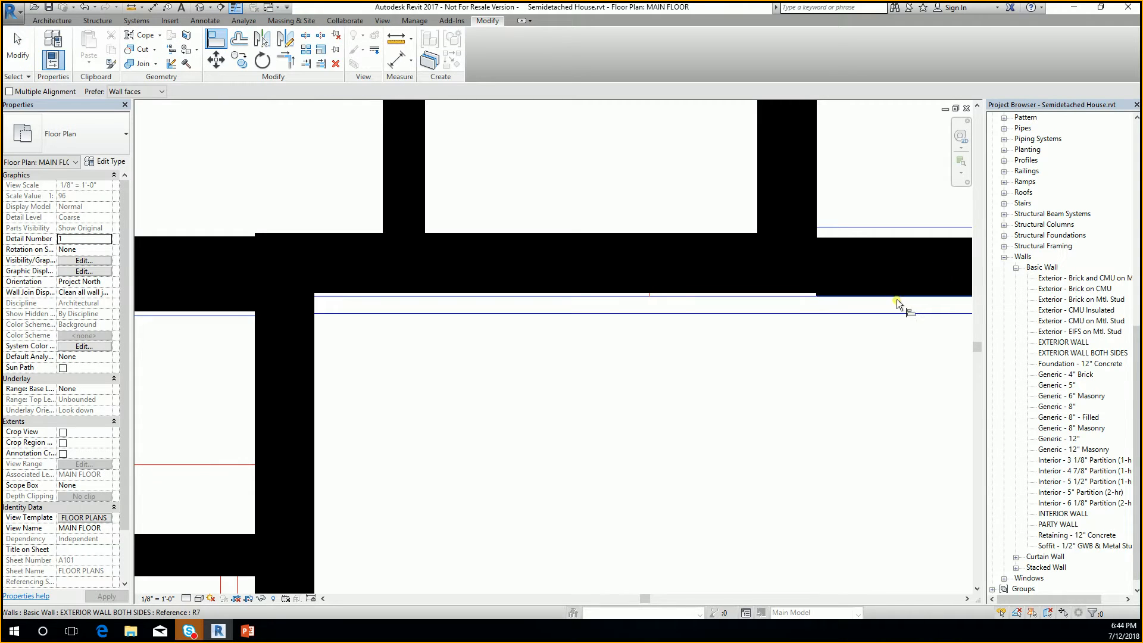
pyautogui.moveTo(796, 323); pyautogui.dragTo(550, 355, button='middle')
pyautogui.scroll(-2, 616, 329)
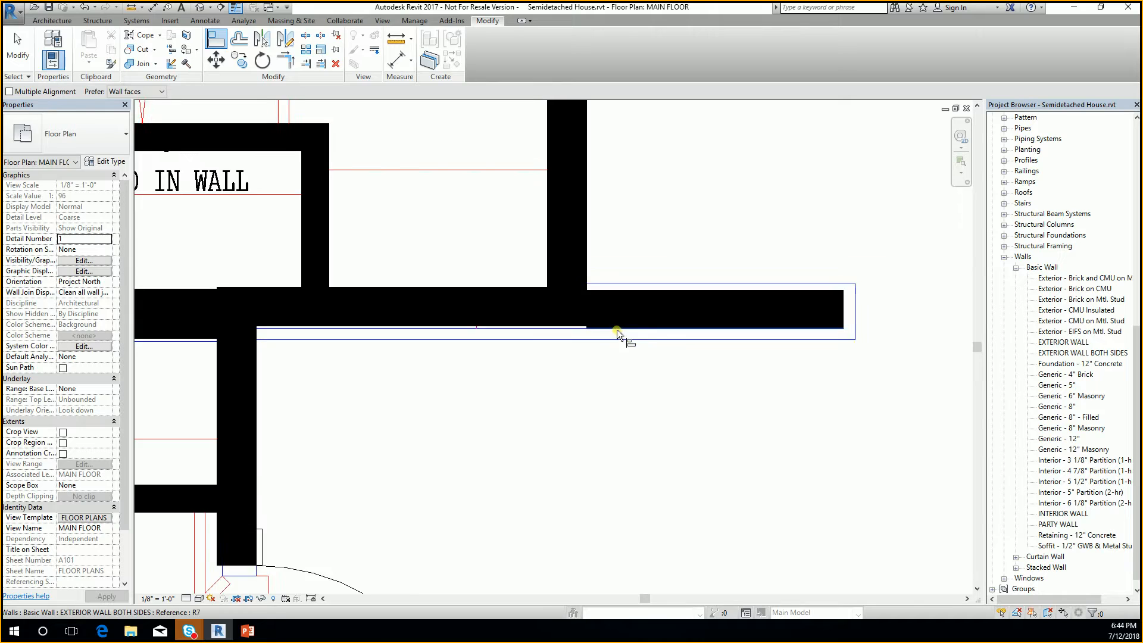
pyautogui.click(655, 328)
pyautogui.scroll(4, 619, 327)
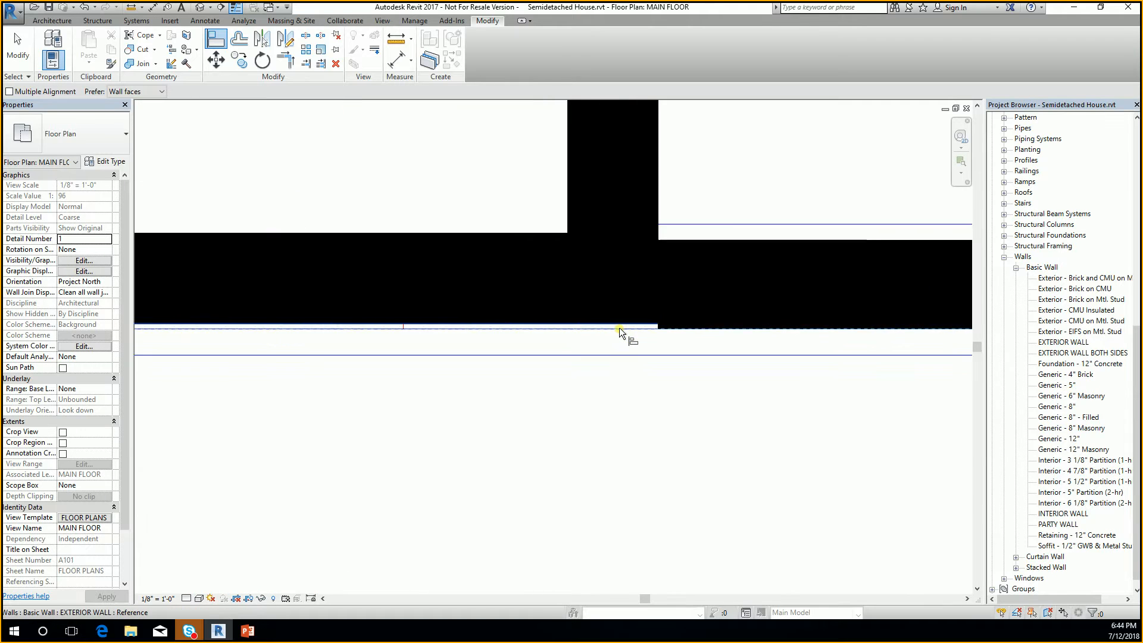
pyautogui.scroll(-5, 665, 311)
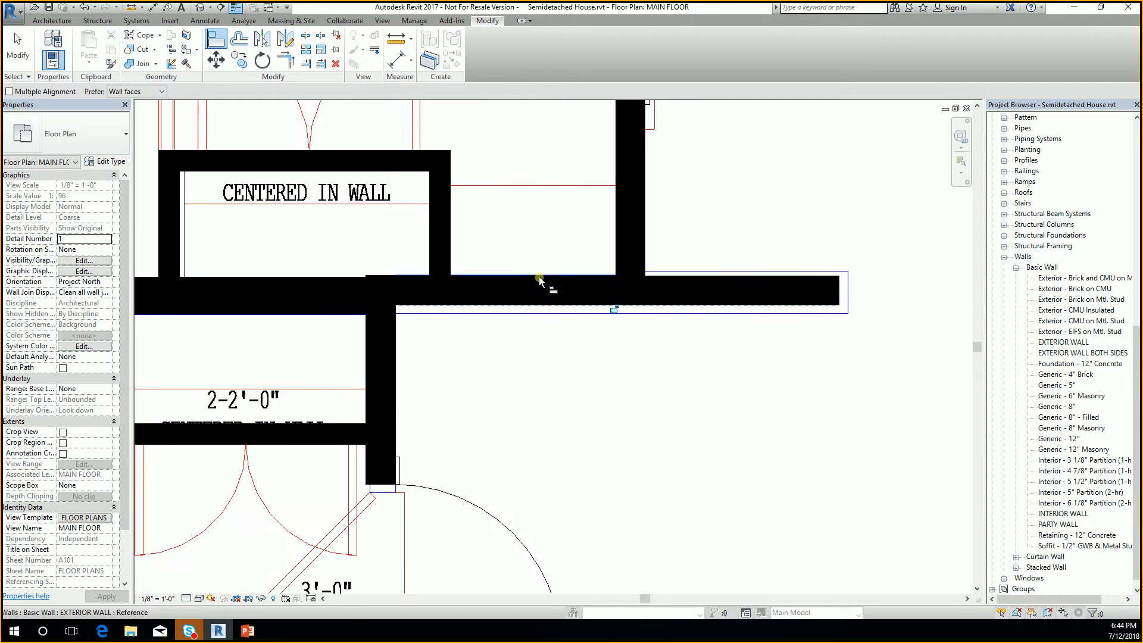
pyautogui.scroll(-5, 719, 284)
pyautogui.press('Escape')
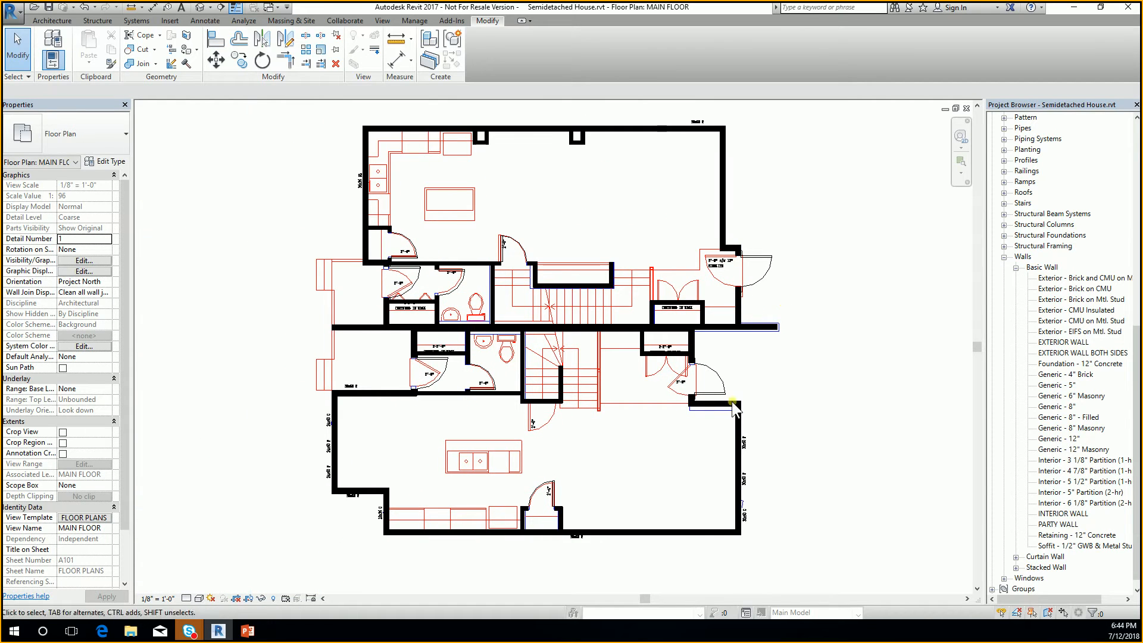
# In the lower unit, align the interior bathroom wall's kitchen-side face with the inner face of the adjoining exterior wall
pyautogui.moveTo(448, 393); pyautogui.dragTo(599, 316, button='middle')
pyautogui.scroll(2, 527, 321)
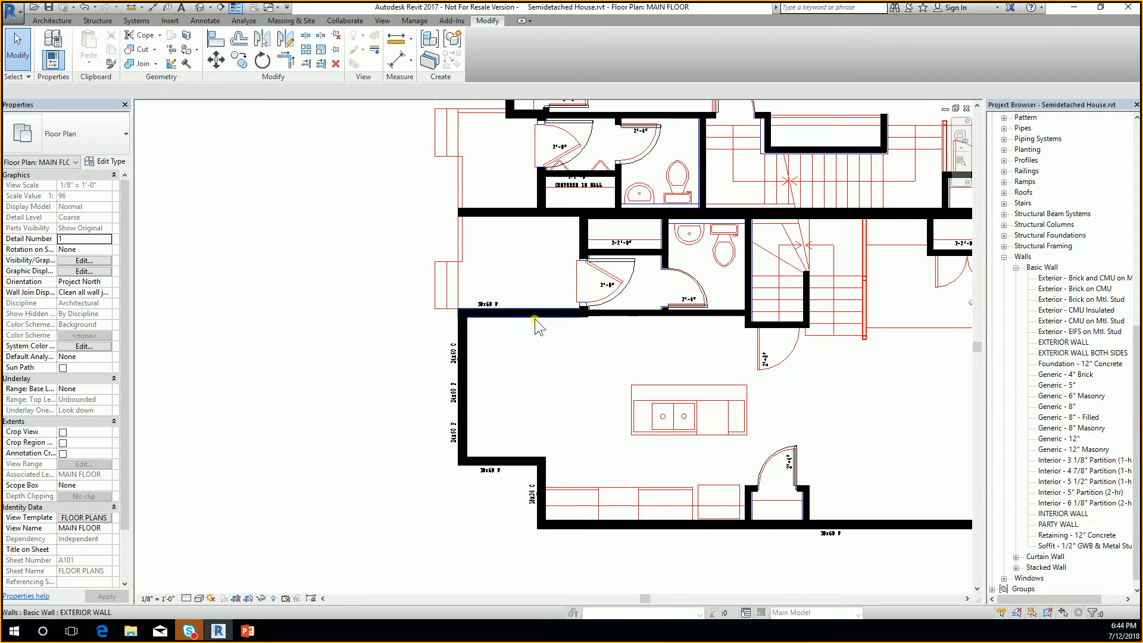
pyautogui.scroll(3, 554, 316)
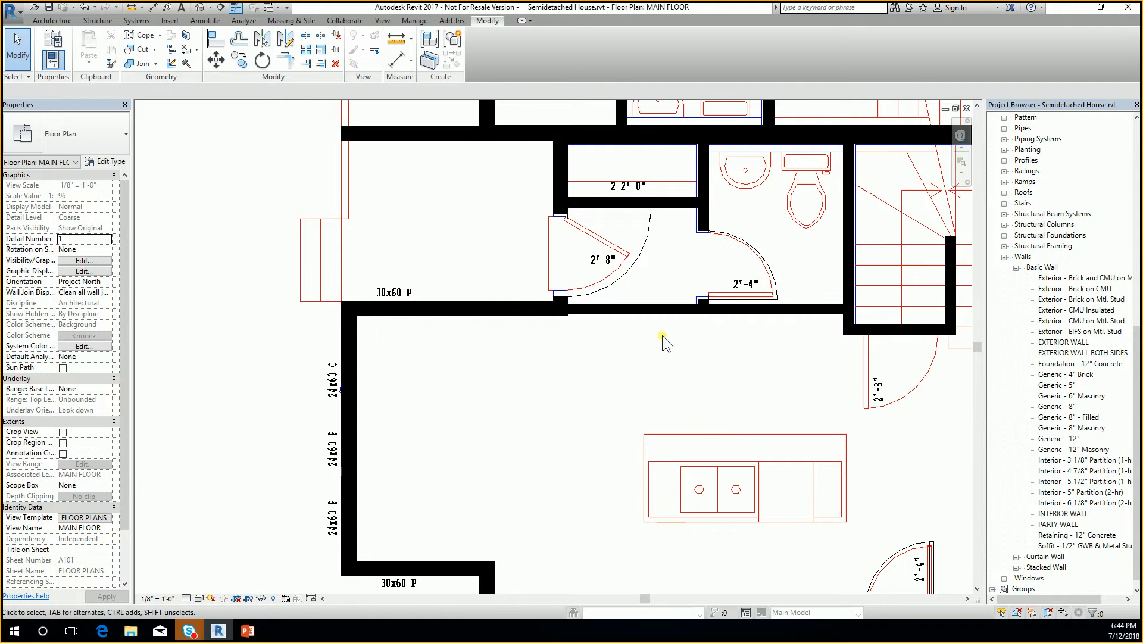
pyautogui.scroll(2, 595, 327)
pyautogui.scroll(2, 594, 327)
pyautogui.press('a')
pyautogui.press('l')
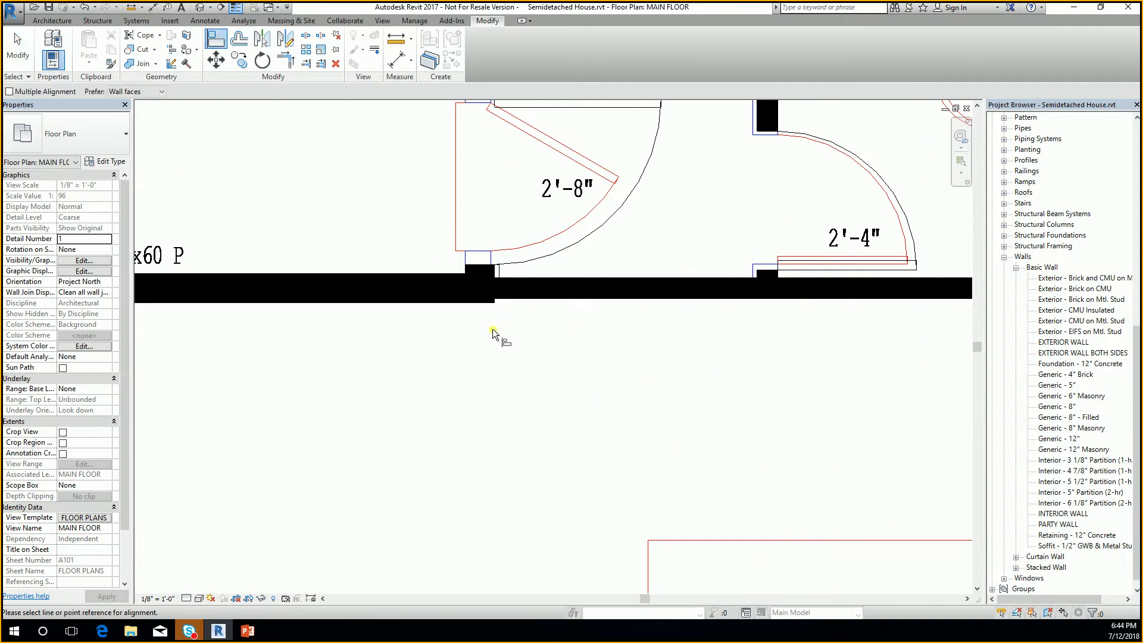
pyautogui.click(469, 303)
pyautogui.click(516, 299)
pyautogui.scroll(-6, 463, 315)
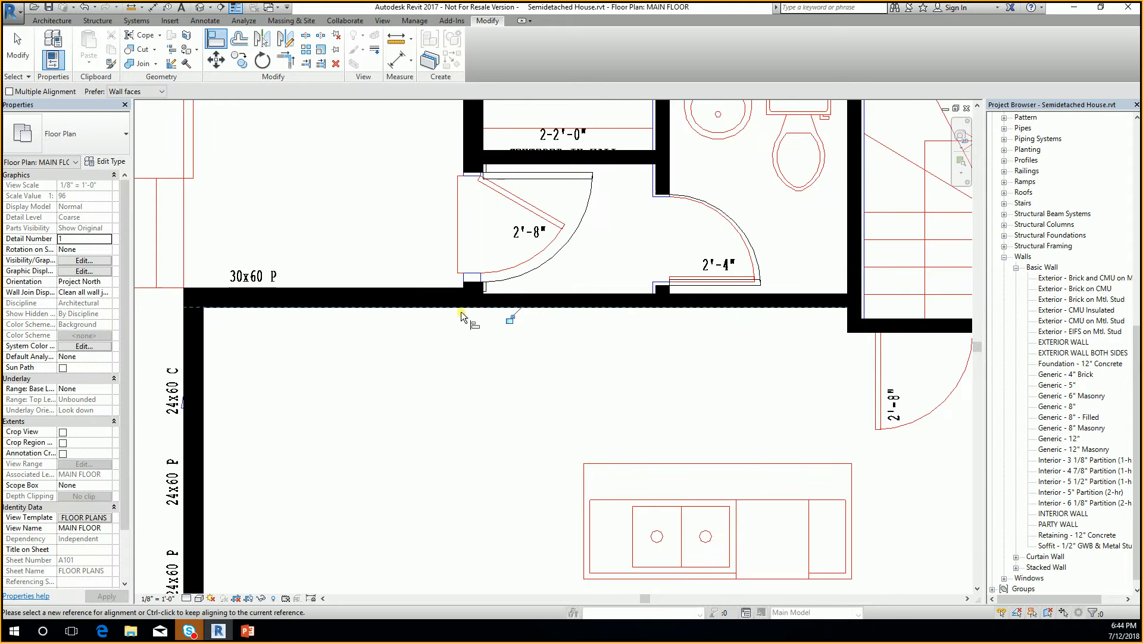
# Align the upper face of the EXTERIOR WALL segment beside the upper entry closet with the upper face of the PARTY WALL
pyautogui.scroll(-1, 544, 280)
pyautogui.moveTo(687, 344); pyautogui.dragTo(490, 287, button='middle')
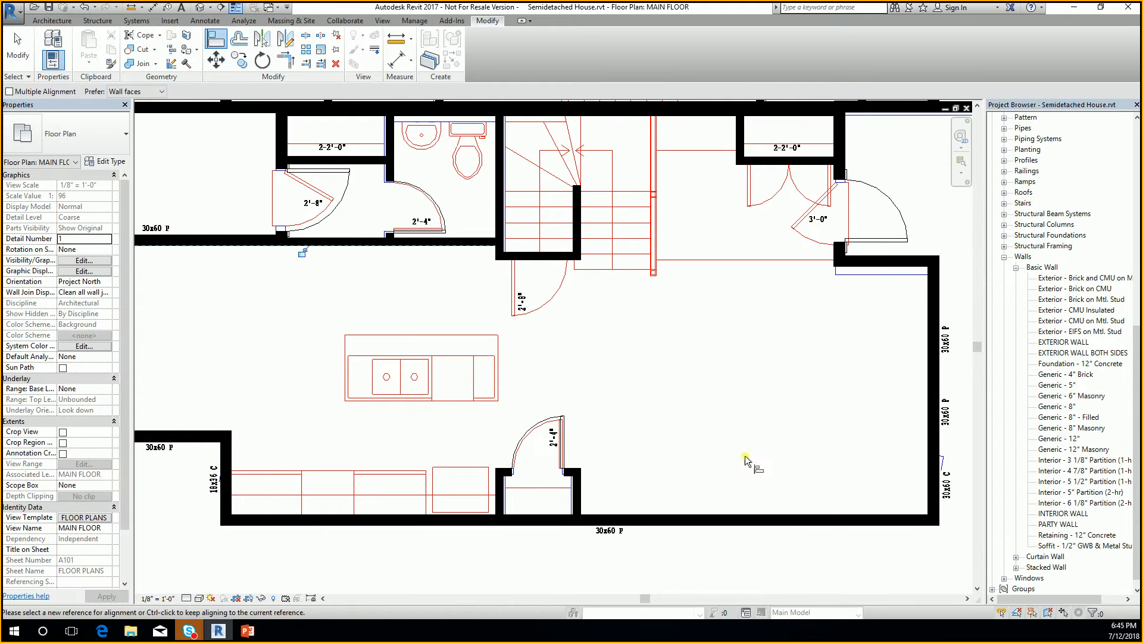
pyautogui.moveTo(685, 395); pyautogui.dragTo(518, 491, button='middle')
pyautogui.moveTo(565, 324); pyautogui.dragTo(709, 491, button='middle')
pyautogui.scroll(3, 892, 366)
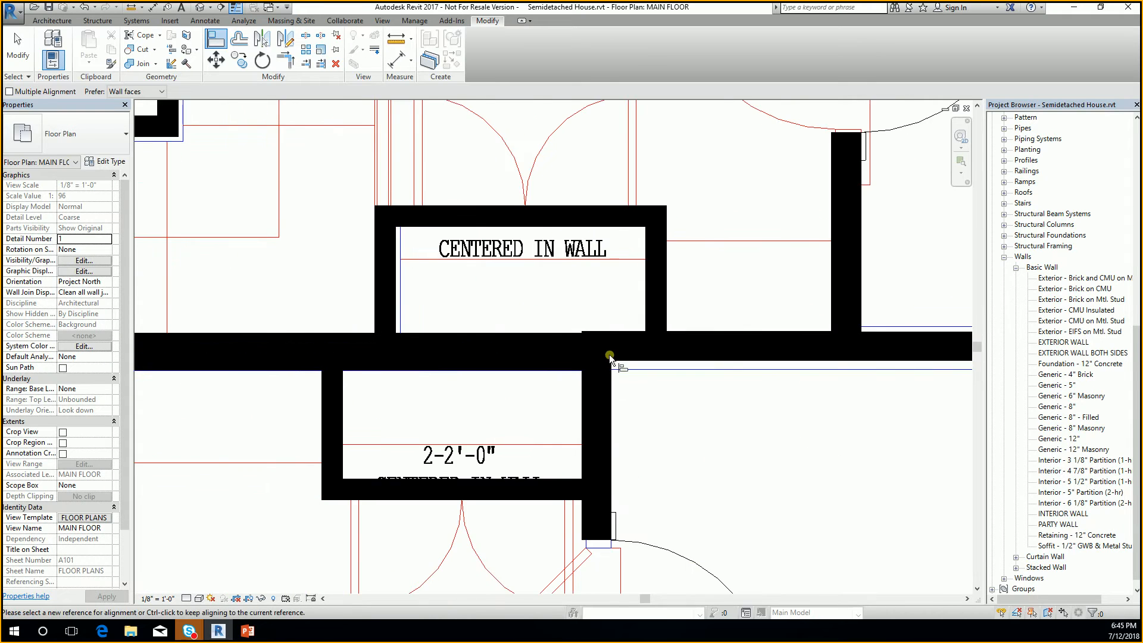
pyautogui.scroll(2, 609, 355)
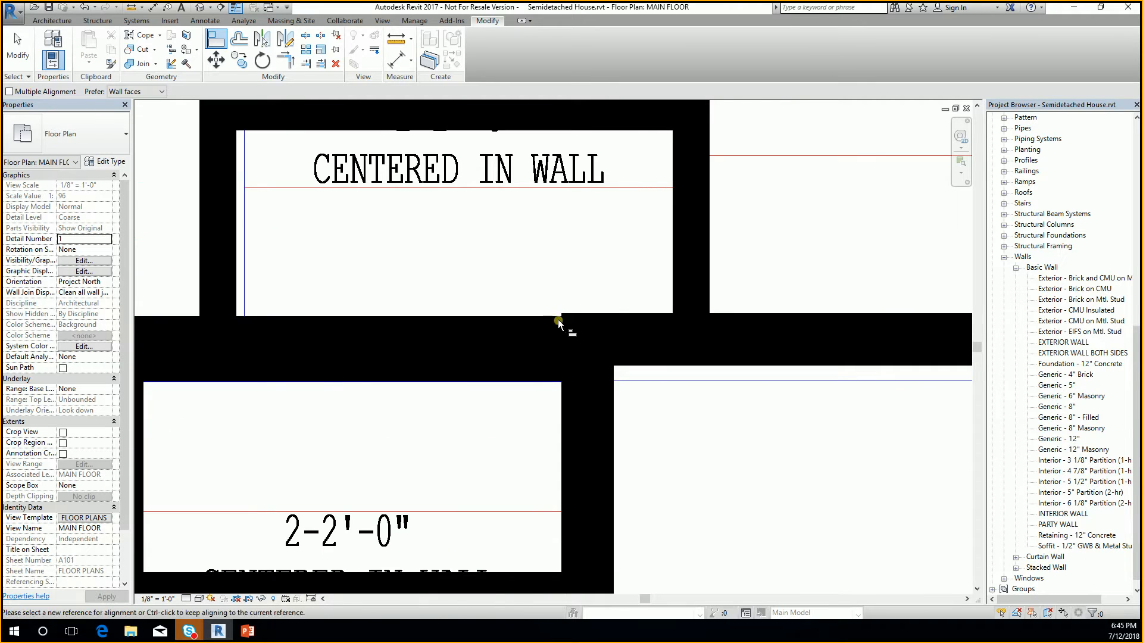
pyautogui.click(554, 321)
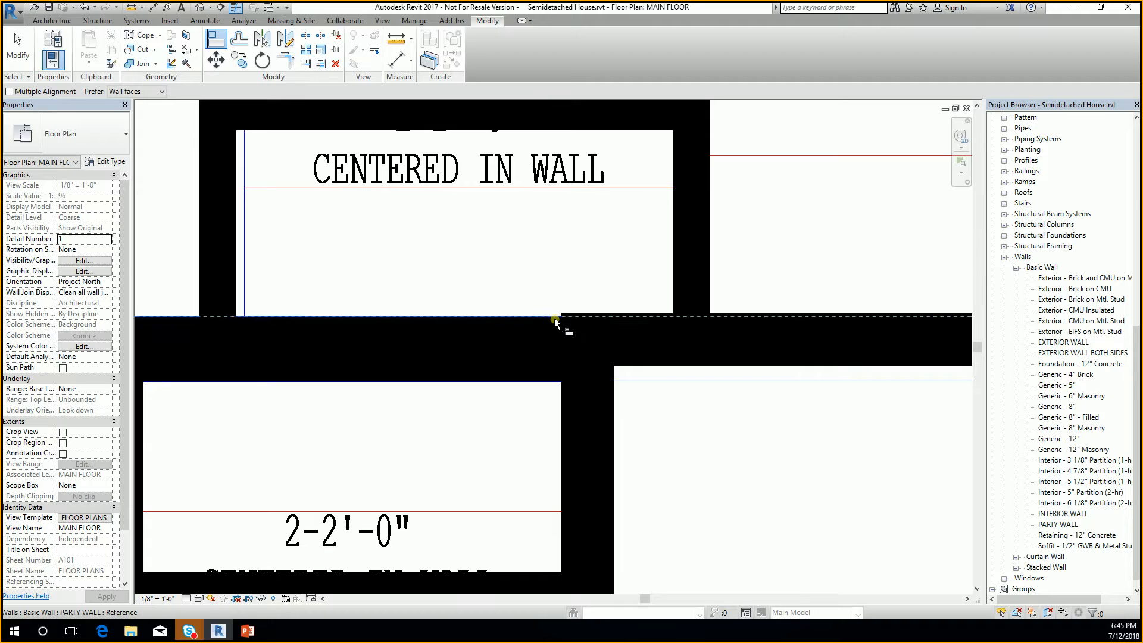
pyautogui.click(628, 313)
pyautogui.scroll(-3, 485, 335)
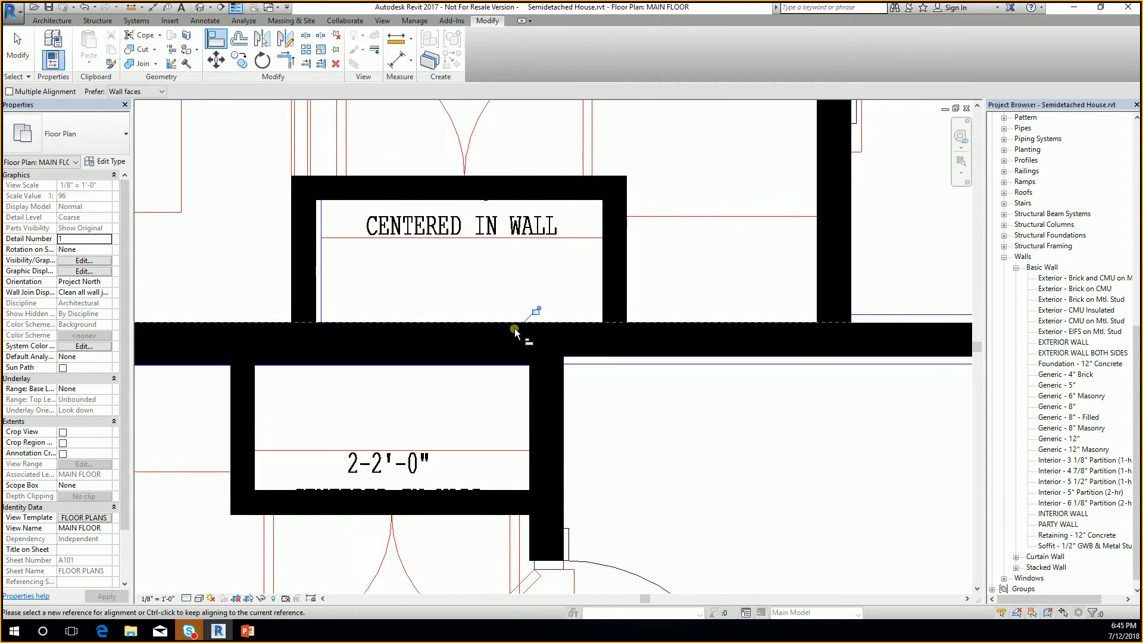
# Check the wall faces and junctions across both units of the main floor for remaining misalignments, and end alignment
pyautogui.moveTo(762, 329); pyautogui.dragTo(740, 457, button='middle')
pyautogui.scroll(-4, 456, 294)
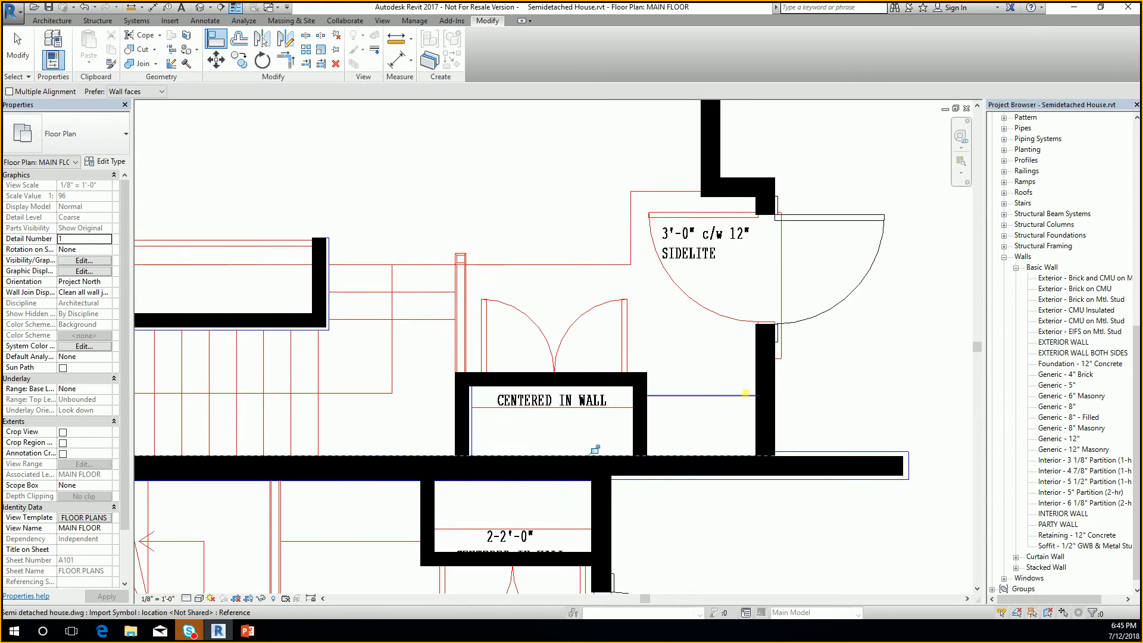
pyautogui.scroll(-3, 671, 346)
pyautogui.moveTo(671, 346); pyautogui.dragTo(731, 464, button='middle')
pyautogui.moveTo(606, 357); pyautogui.dragTo(869, 381, button='middle')
pyautogui.moveTo(470, 314); pyautogui.dragTo(477, 249, button='middle')
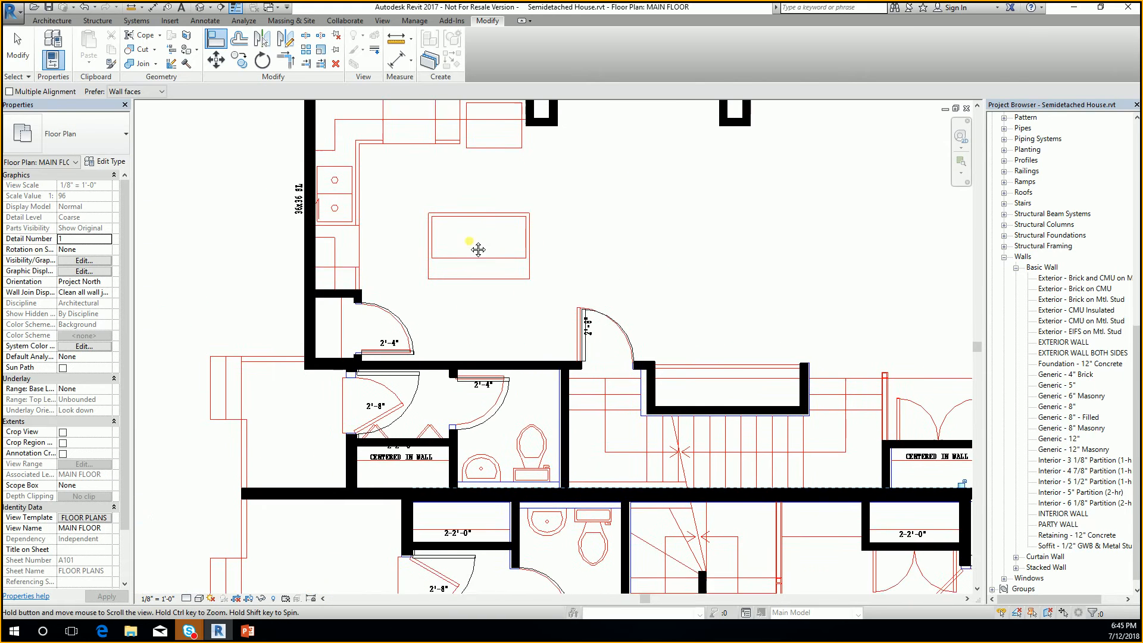
pyautogui.moveTo(553, 353); pyautogui.dragTo(528, 286, button='middle')
pyautogui.scroll(2, 399, 307)
pyautogui.scroll(3, 293, 308)
pyautogui.click(292, 309)
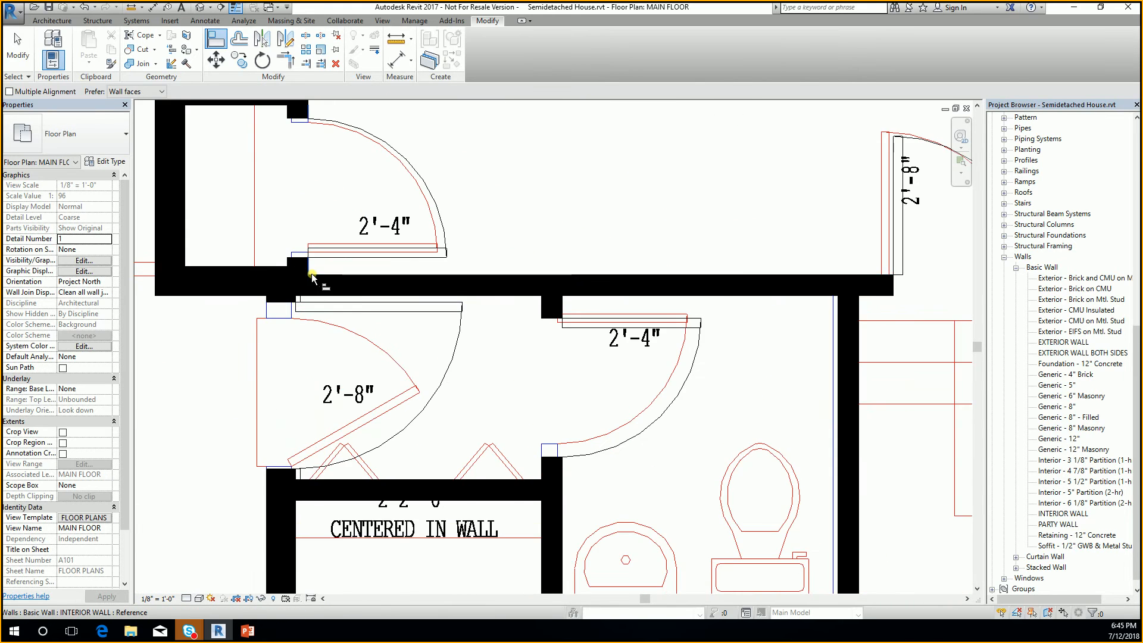
pyautogui.scroll(-3, 383, 273)
pyautogui.scroll(1, 384, 270)
pyautogui.scroll(-3, 447, 302)
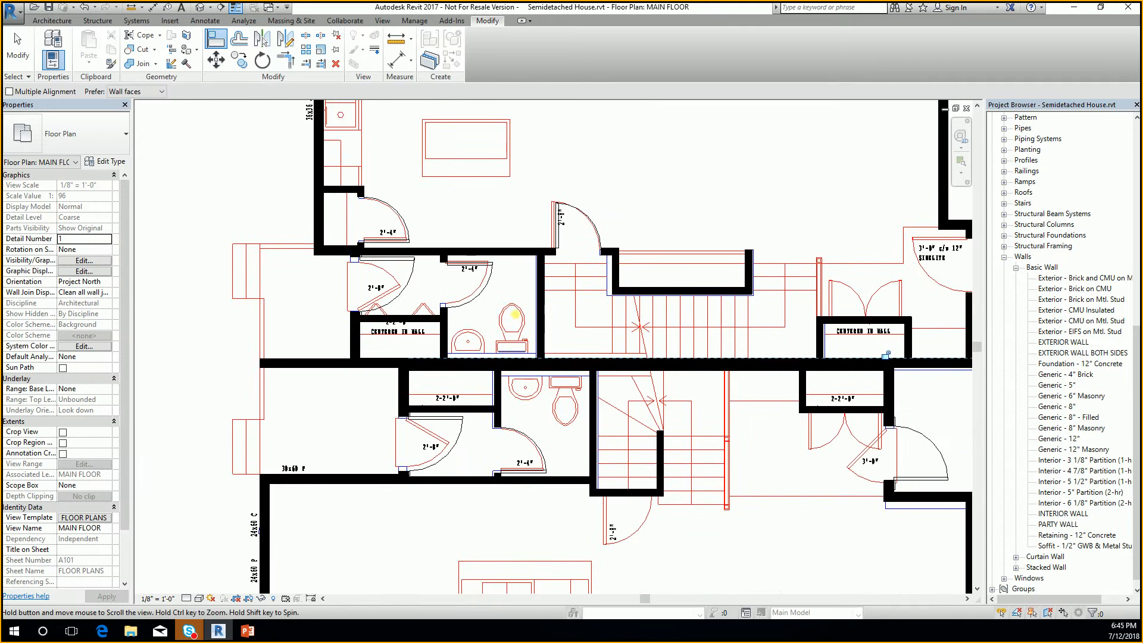
pyautogui.moveTo(471, 430); pyautogui.dragTo(461, 353, button='middle')
pyautogui.moveTo(451, 468); pyautogui.dragTo(434, 339, button='middle')
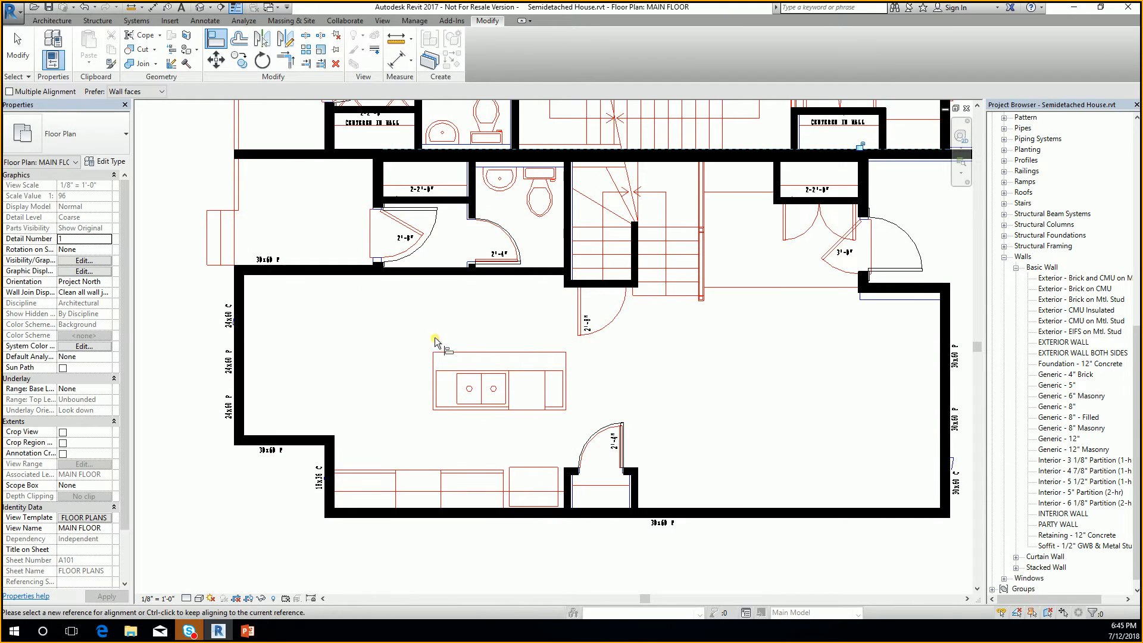
pyautogui.moveTo(623, 411); pyautogui.dragTo(627, 452, button='middle')
pyautogui.scroll(-2, 610, 360)
pyautogui.moveTo(743, 288); pyautogui.dragTo(722, 383, button='middle')
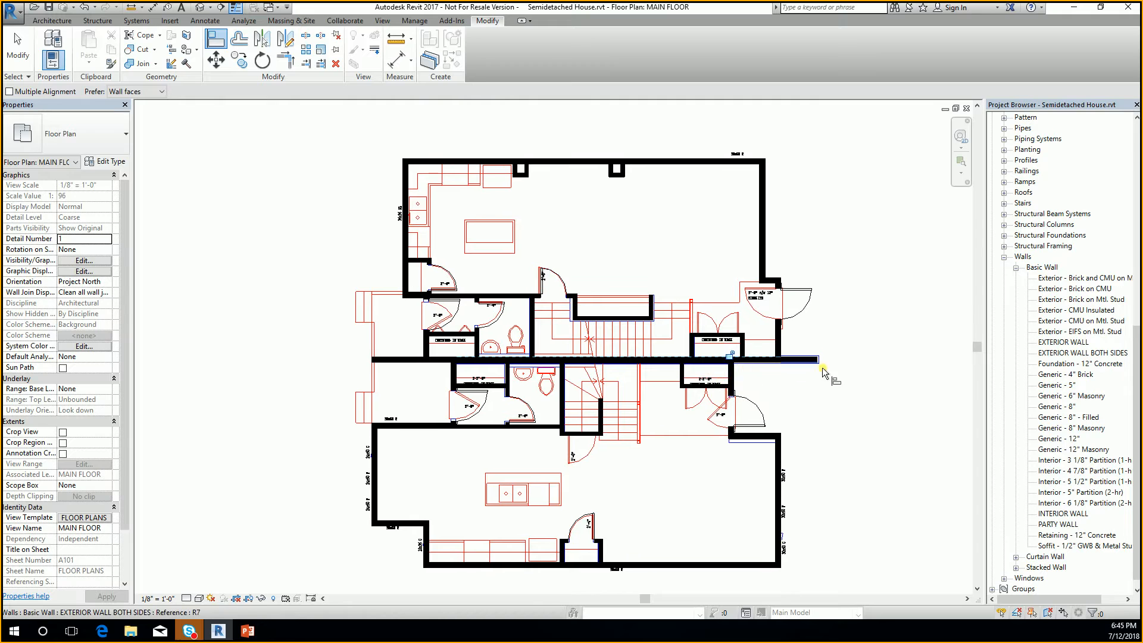
pyautogui.click(719, 378)
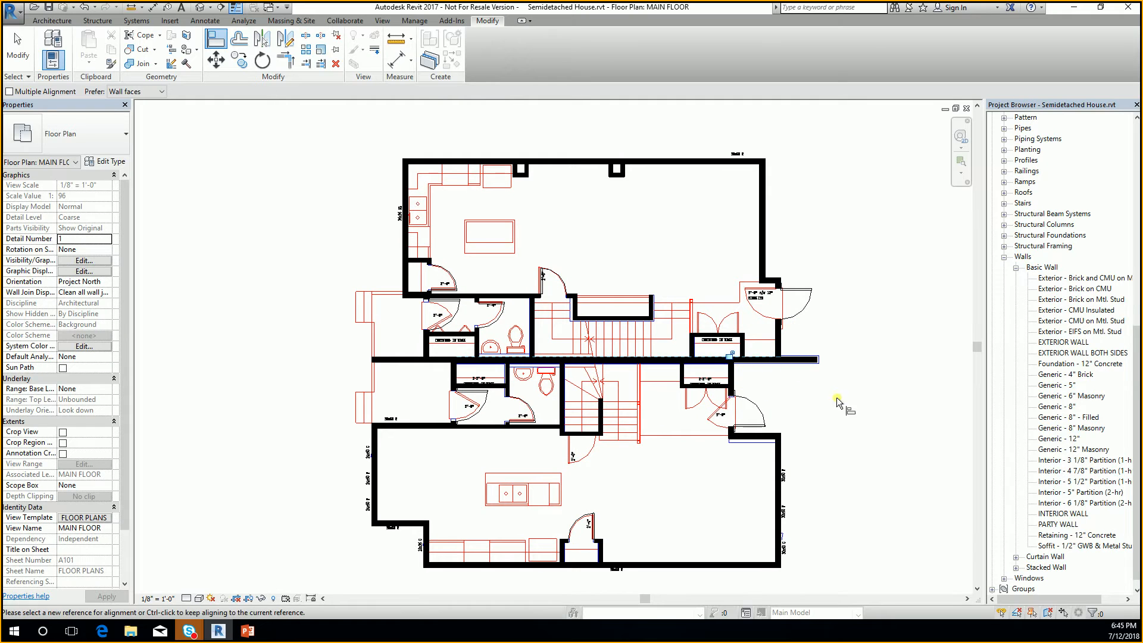
pyautogui.press('Escape')
pyautogui.press('Escape')
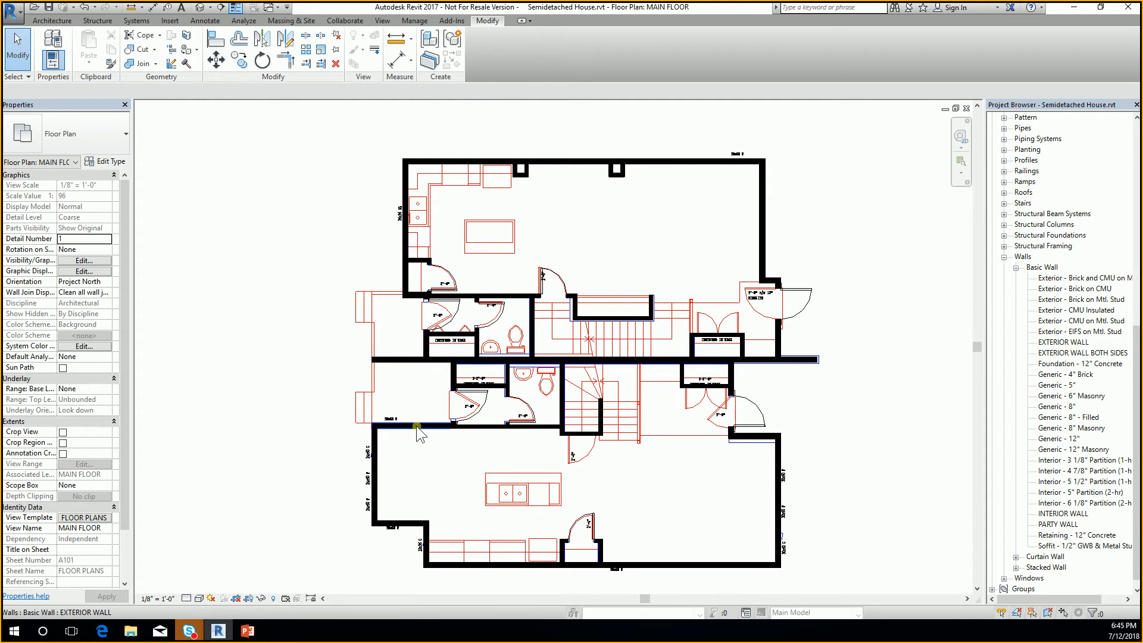
# Inspect the layer structure of the EXTERIOR WALL type through the lower unit's wall beside the 2'-8" door, and close it without changes
pyautogui.click(416, 426)
pyautogui.moveTo(565, 456); pyautogui.dragTo(575, 355, button='middle')
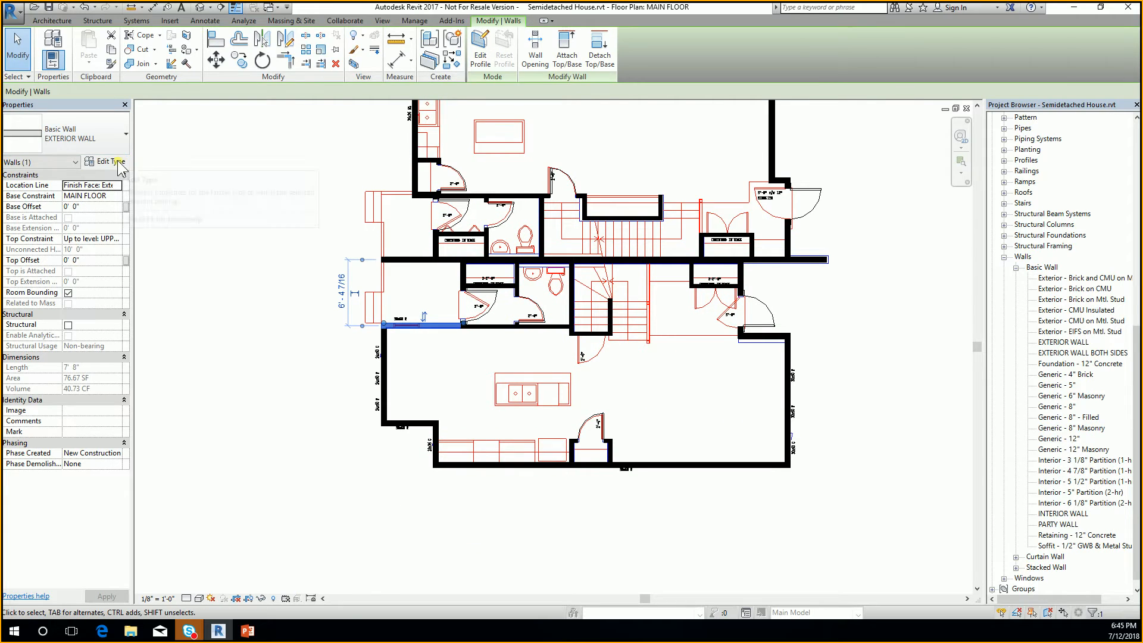
pyautogui.click(98, 161)
pyautogui.click(700, 167)
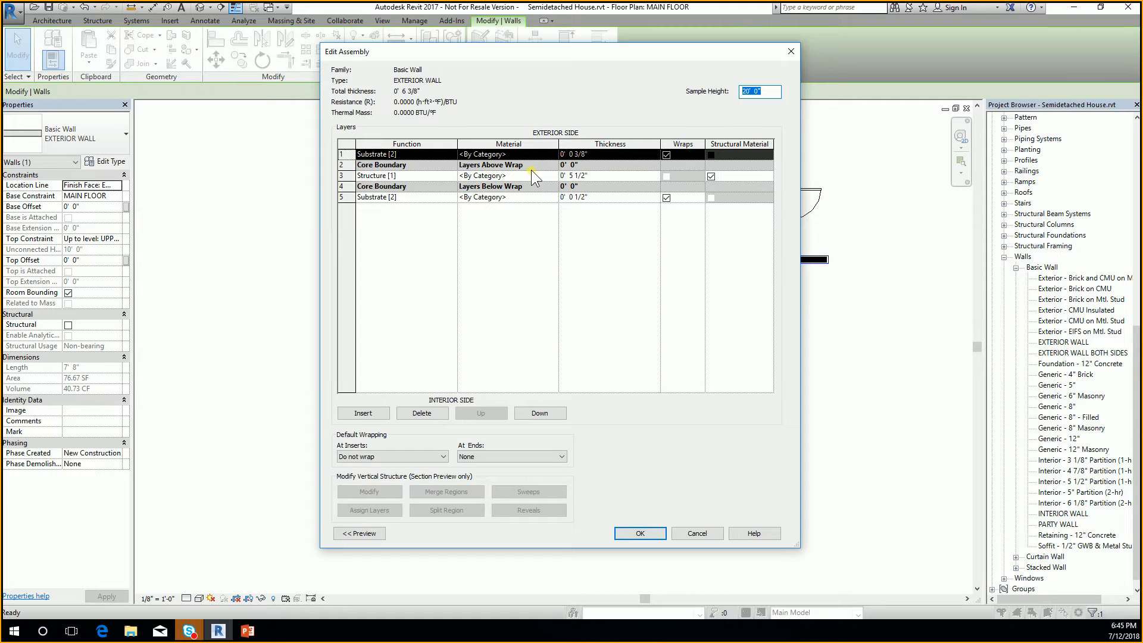
pyautogui.click(762, 92)
pyautogui.press('Escape')
pyautogui.press('Escape')
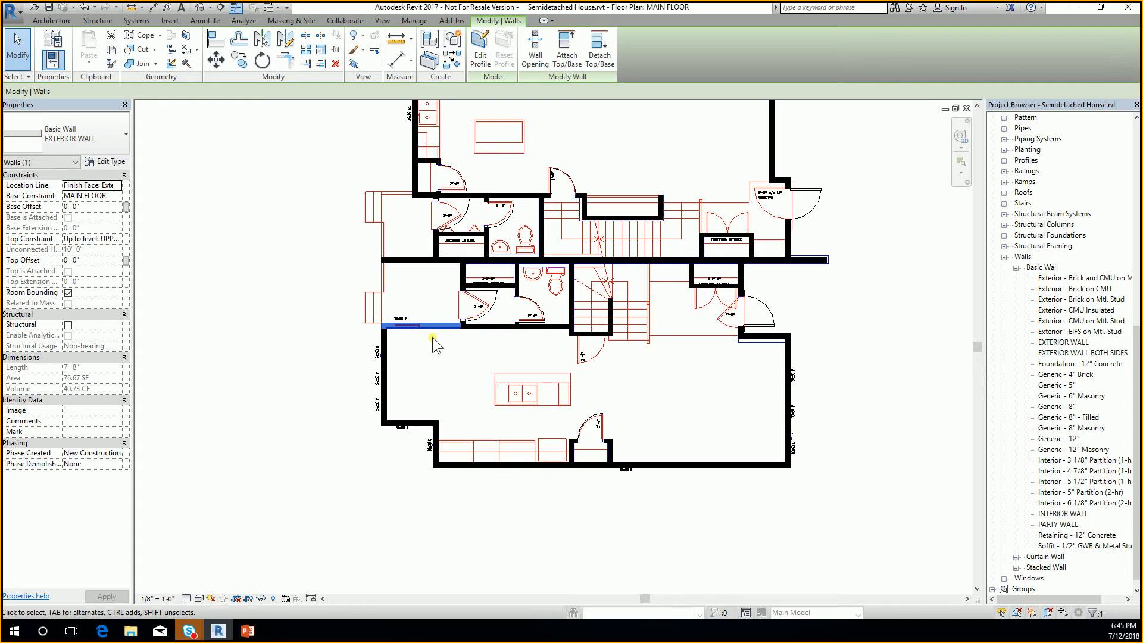
# Open the layer structure of the EXTERIOR WALL type for editing
pyautogui.click(108, 167)
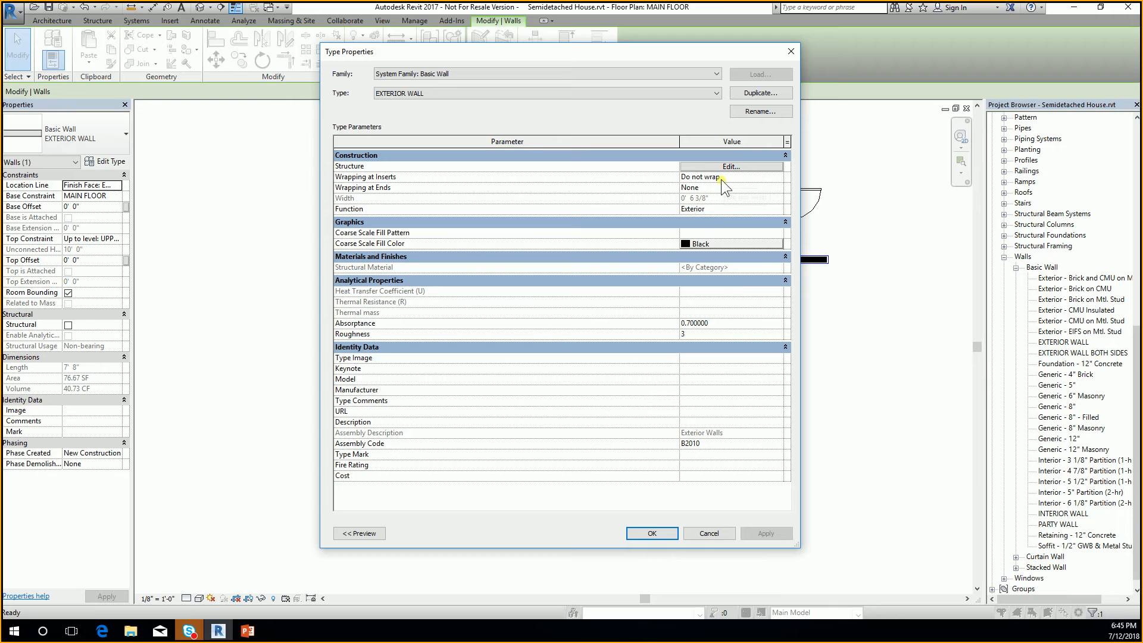
pyautogui.click(728, 167)
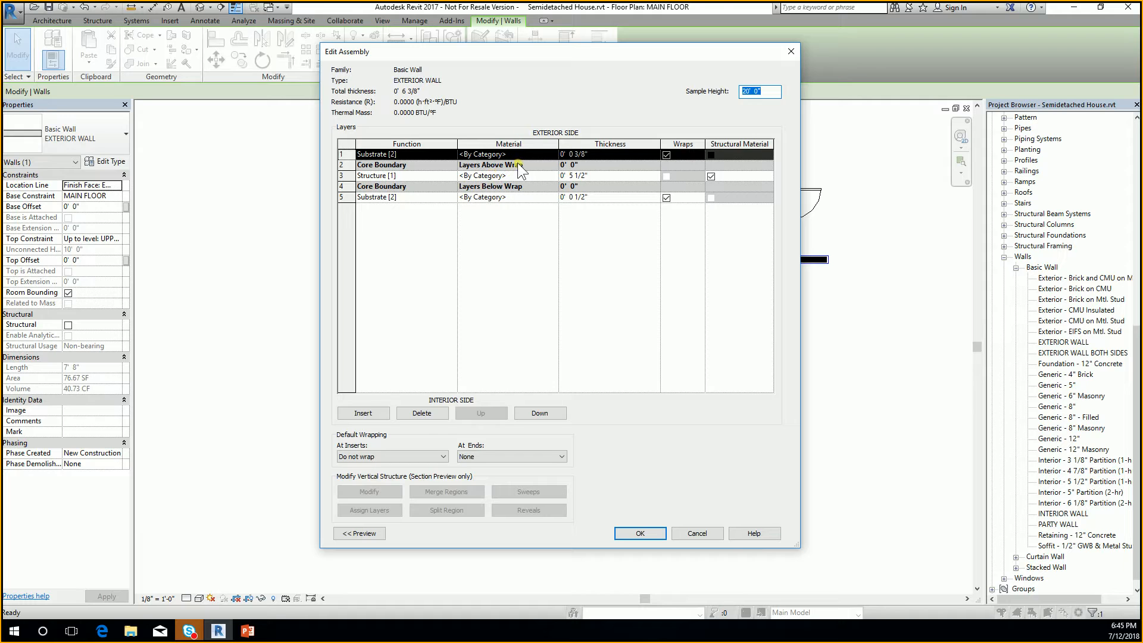
pyautogui.click(553, 154)
pyautogui.click(554, 154)
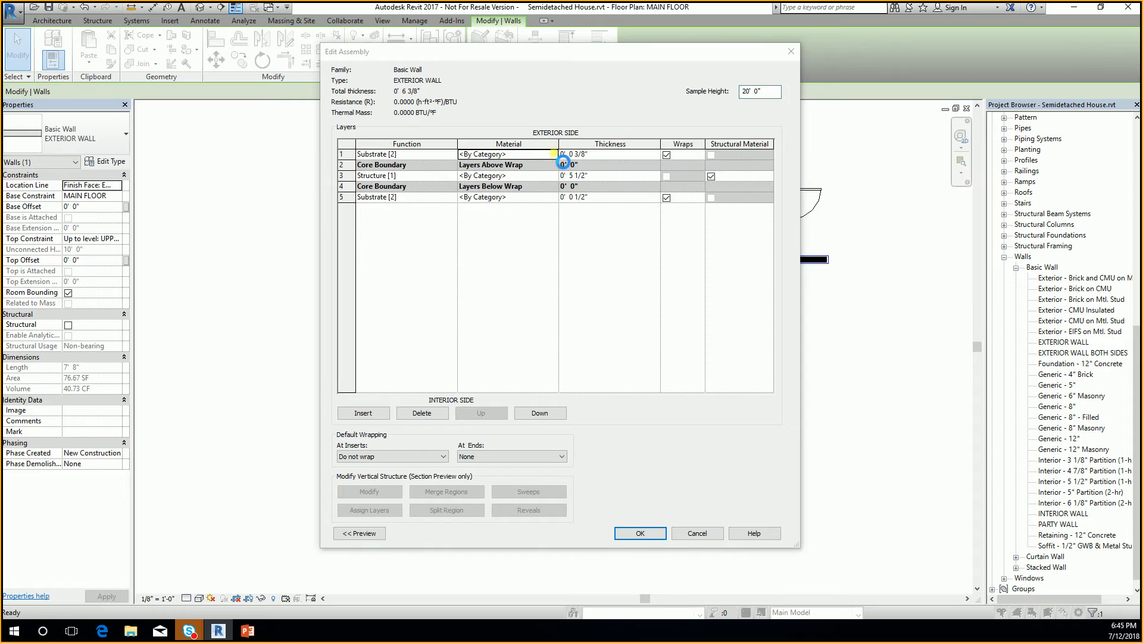
pyautogui.press('Escape')
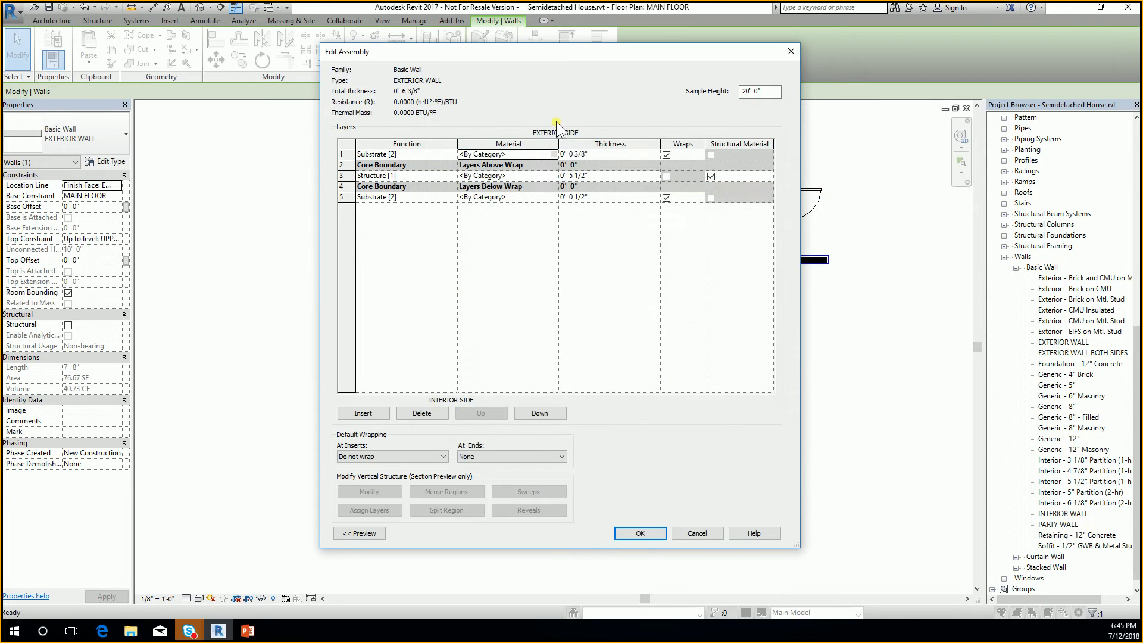
pyautogui.press('ctrl')
pyautogui.press('ctrl')
pyautogui.press('ctrl')
# Assign the Default Wall material to the 3/8" exterior-side substrate layer of the EXTERIOR WALL type
pyautogui.click(500, 156)
pyautogui.click(516, 154)
pyautogui.click(553, 155)
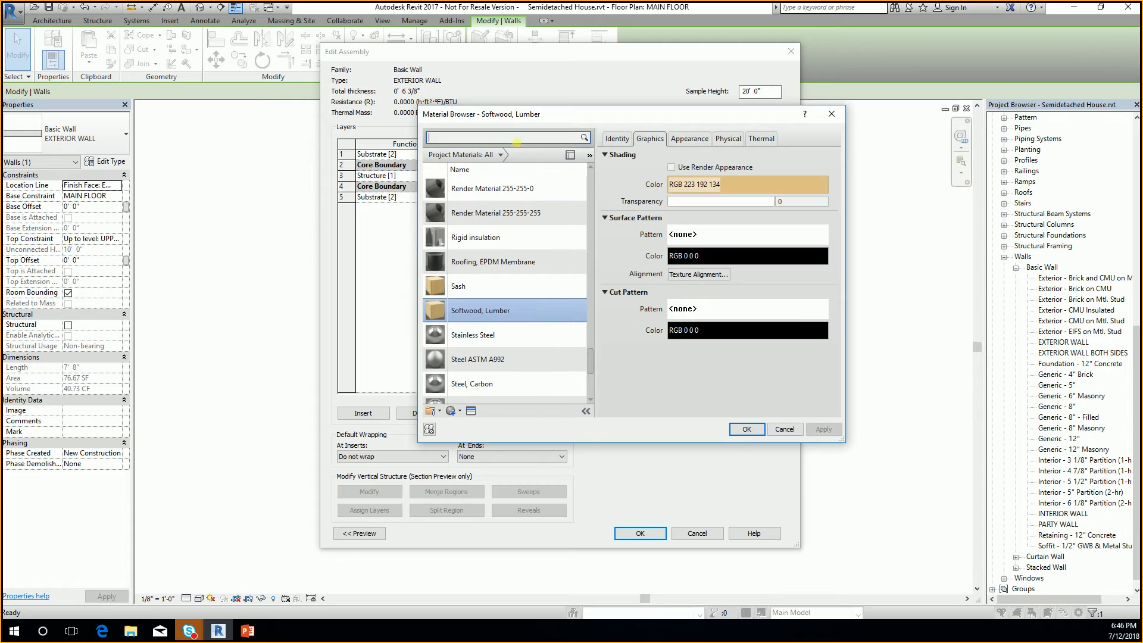
pyautogui.write('WALL')
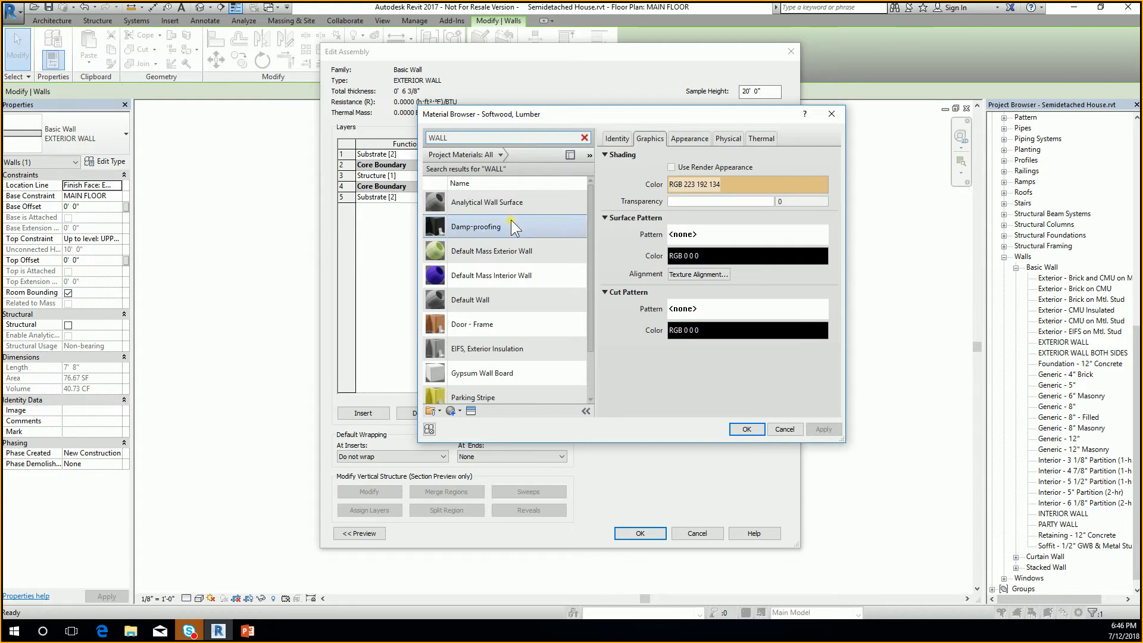
pyautogui.click(503, 299)
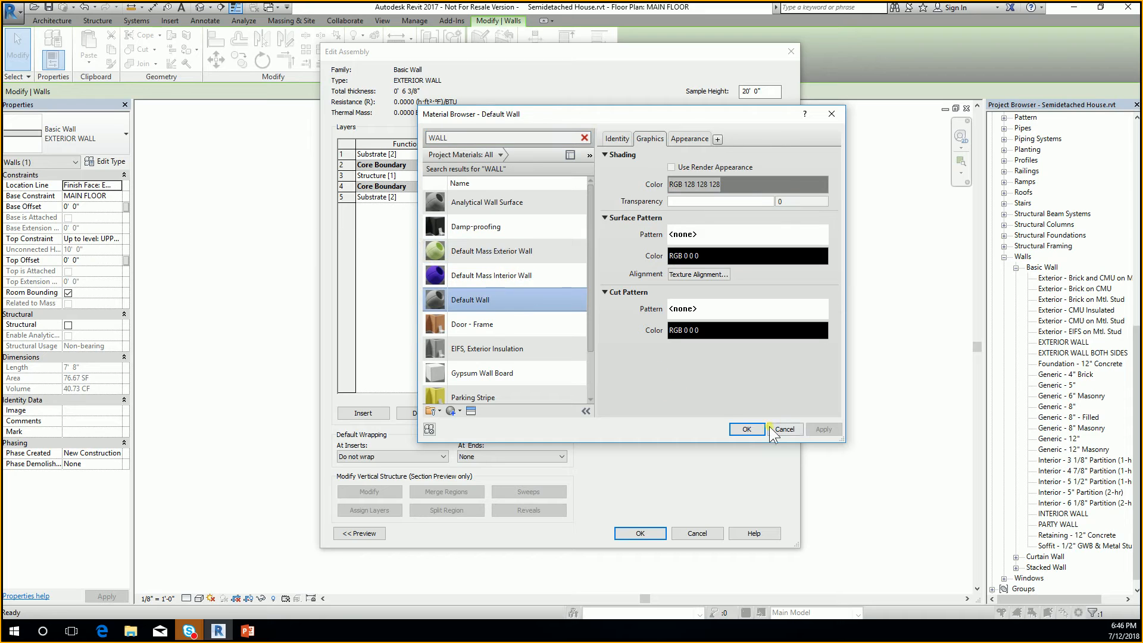
pyautogui.click(746, 429)
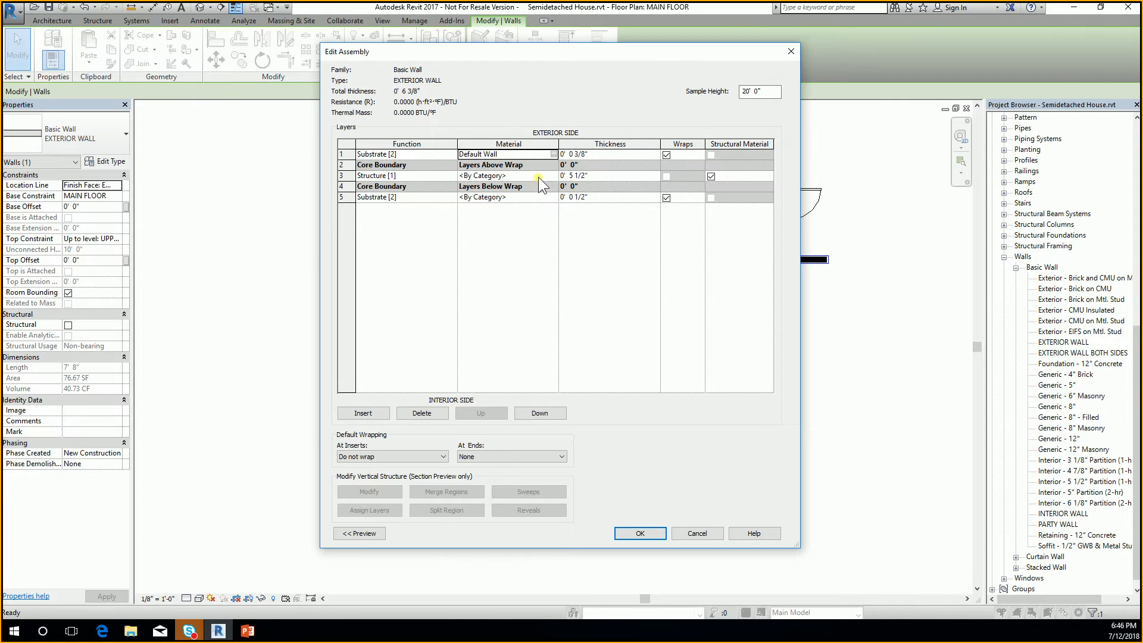
# Assign the Softwood, Lumber material to the structure layer of the EXTERIOR WALL type
pyautogui.click(554, 176)
pyautogui.click(553, 175)
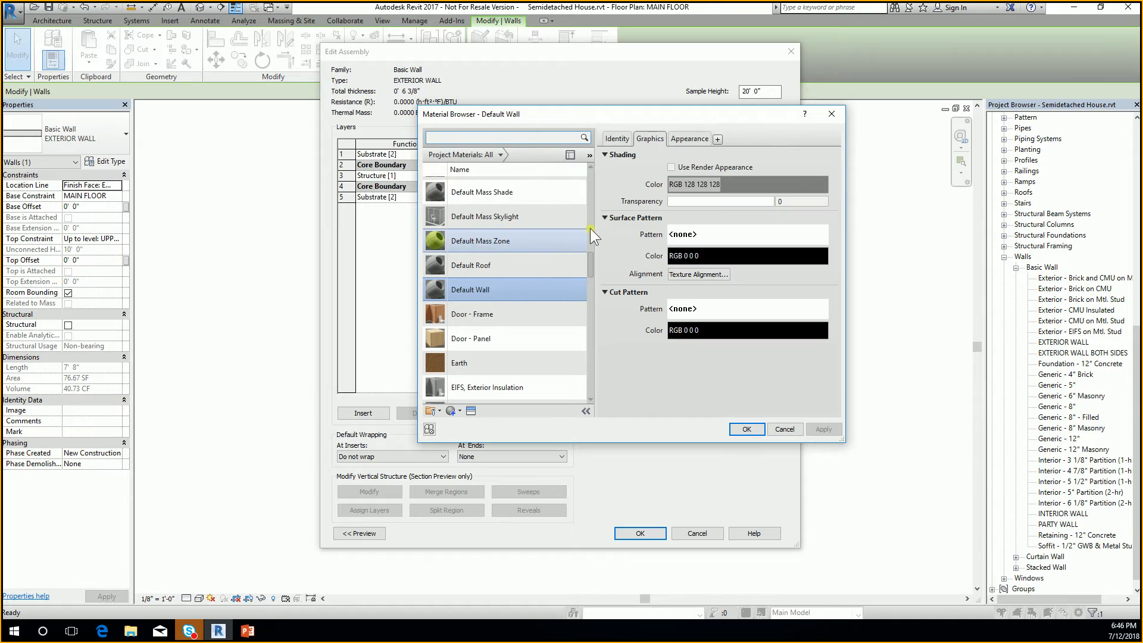
pyautogui.click(474, 145)
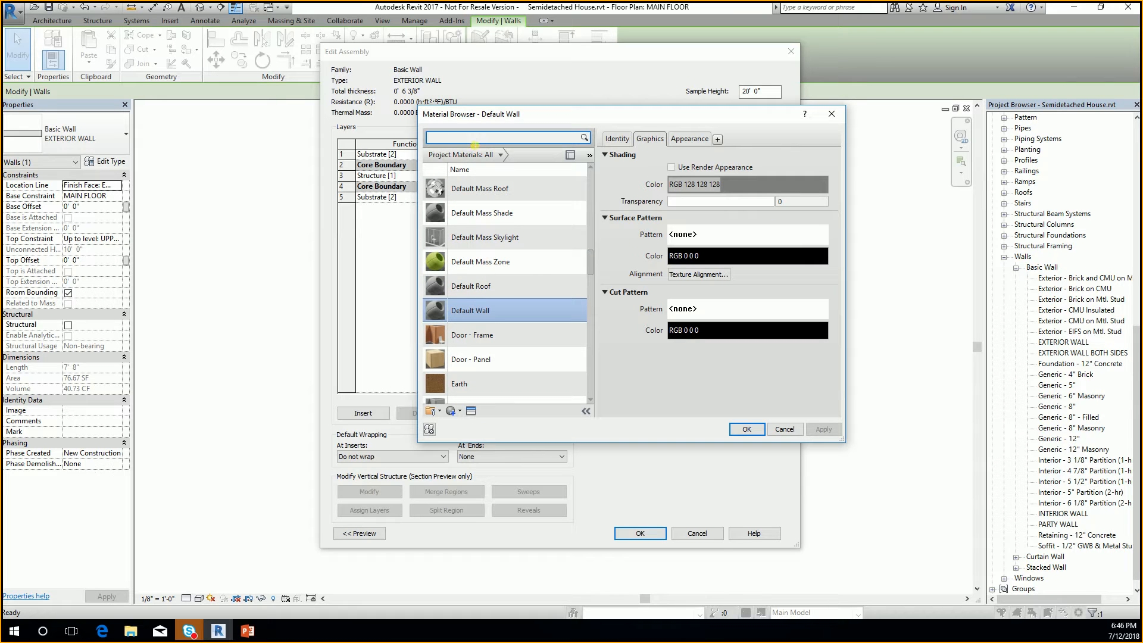
pyautogui.write('LUMBER')
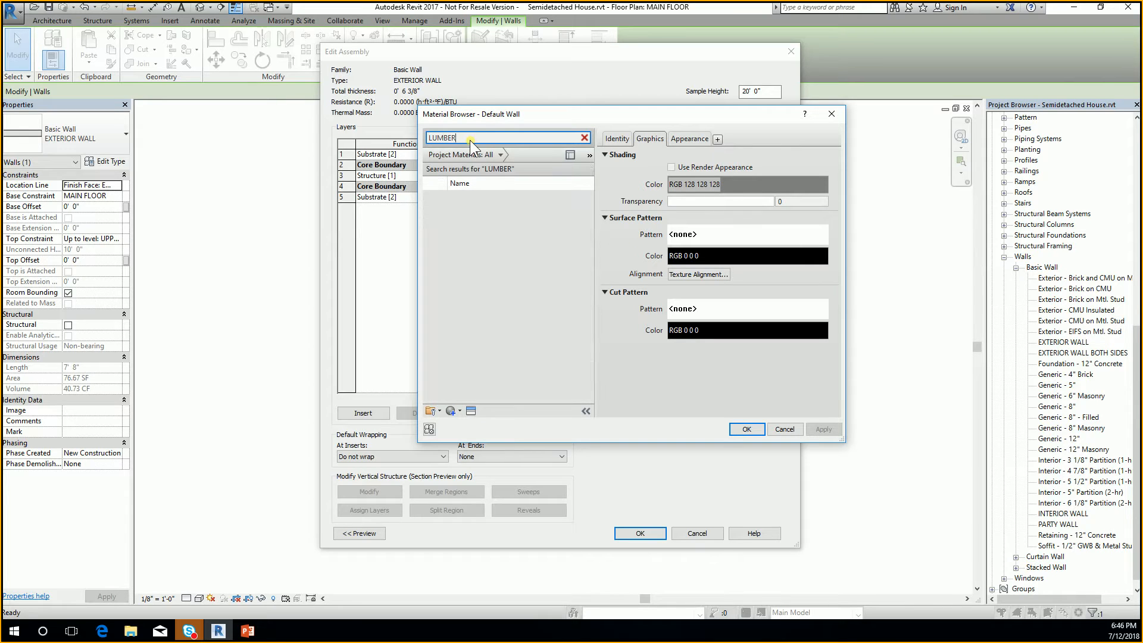
pyautogui.click(500, 205)
pyautogui.click(745, 429)
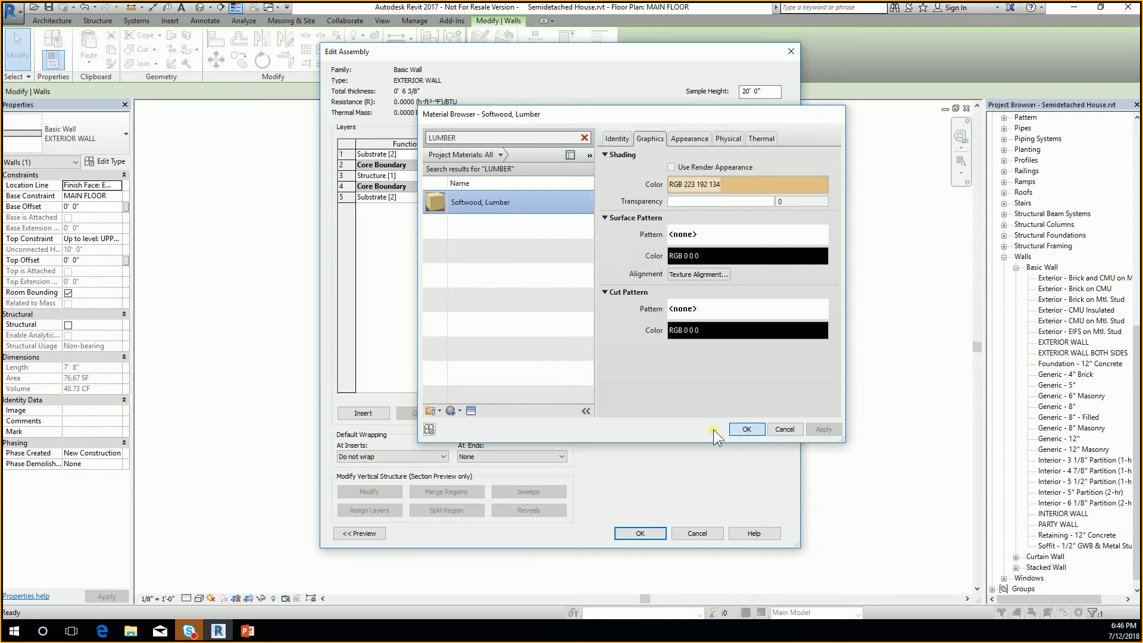
pyautogui.click(545, 248)
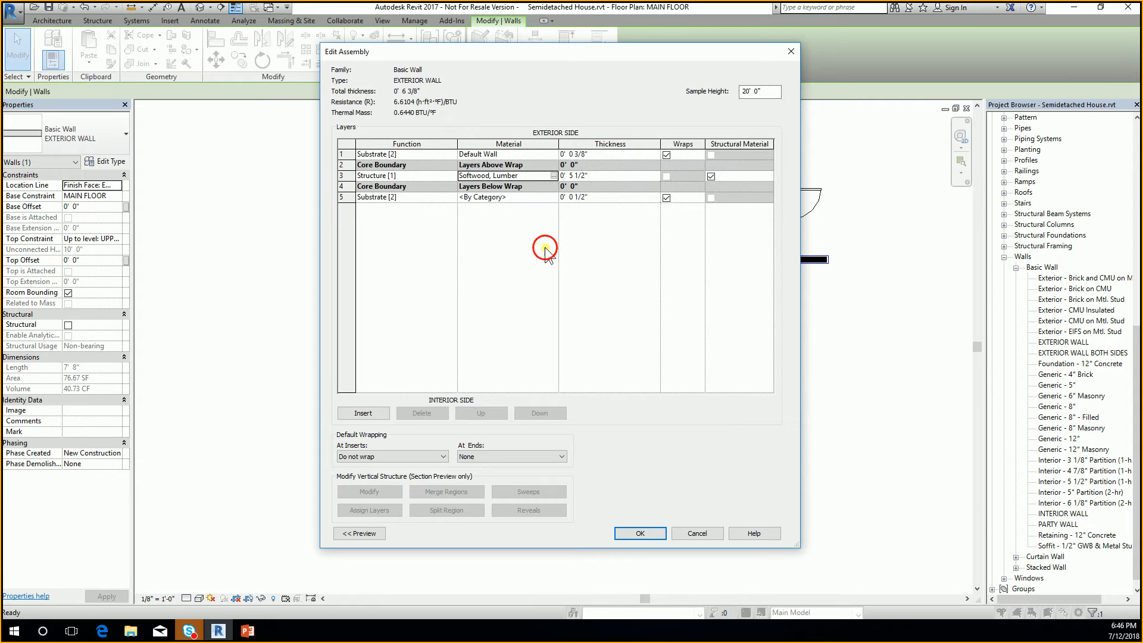
# Assign Gypsum Wall Board to the interior-side substrate layer of the EXTERIOR WALL type and accept the type changes
pyautogui.doubleClick(555, 198)
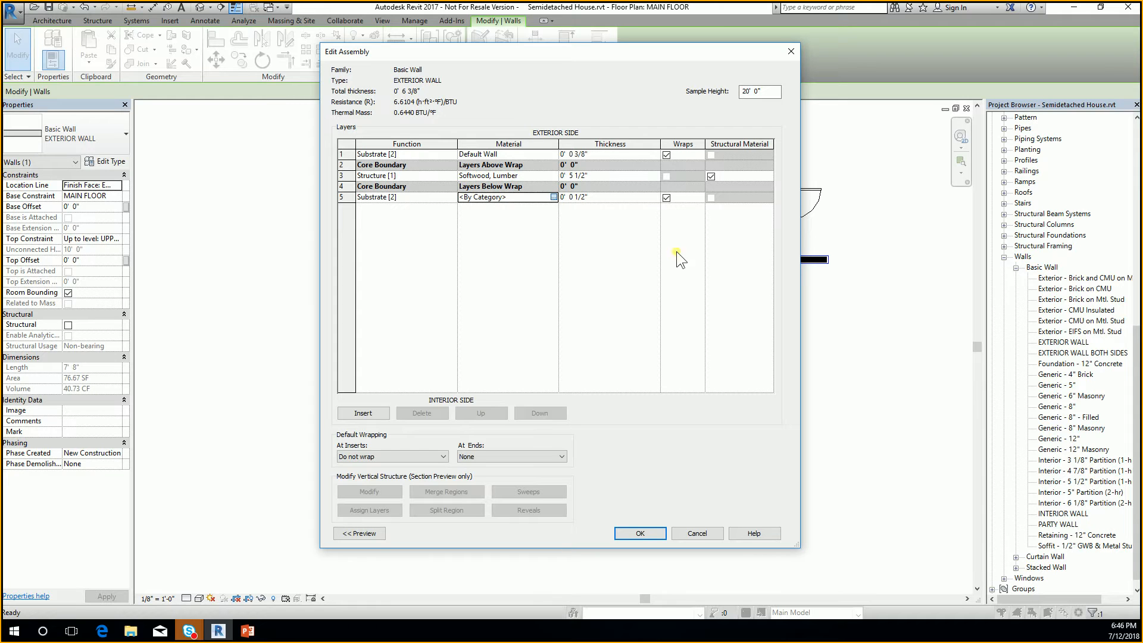
pyautogui.click(465, 141)
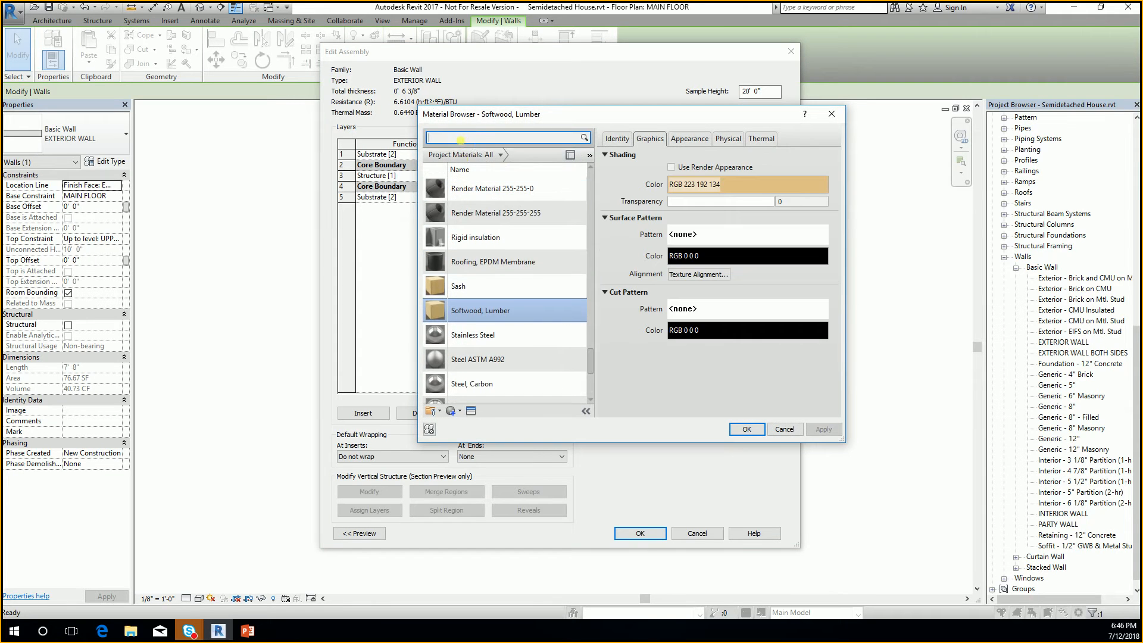
pyautogui.write('DRYWALL')
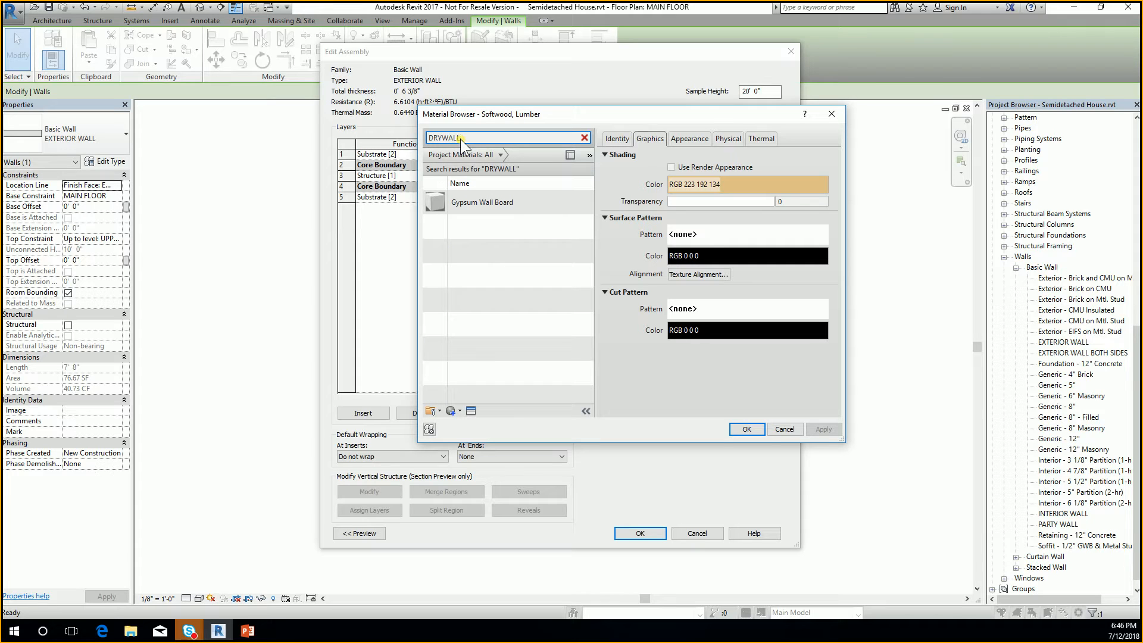
pyautogui.click(463, 200)
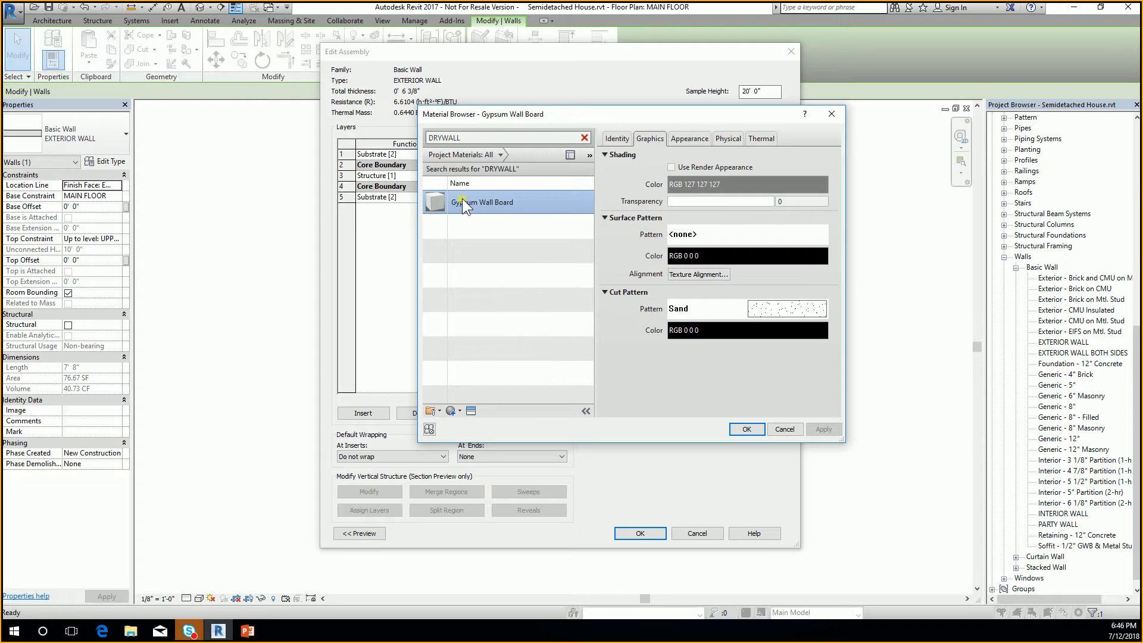
pyautogui.click(618, 140)
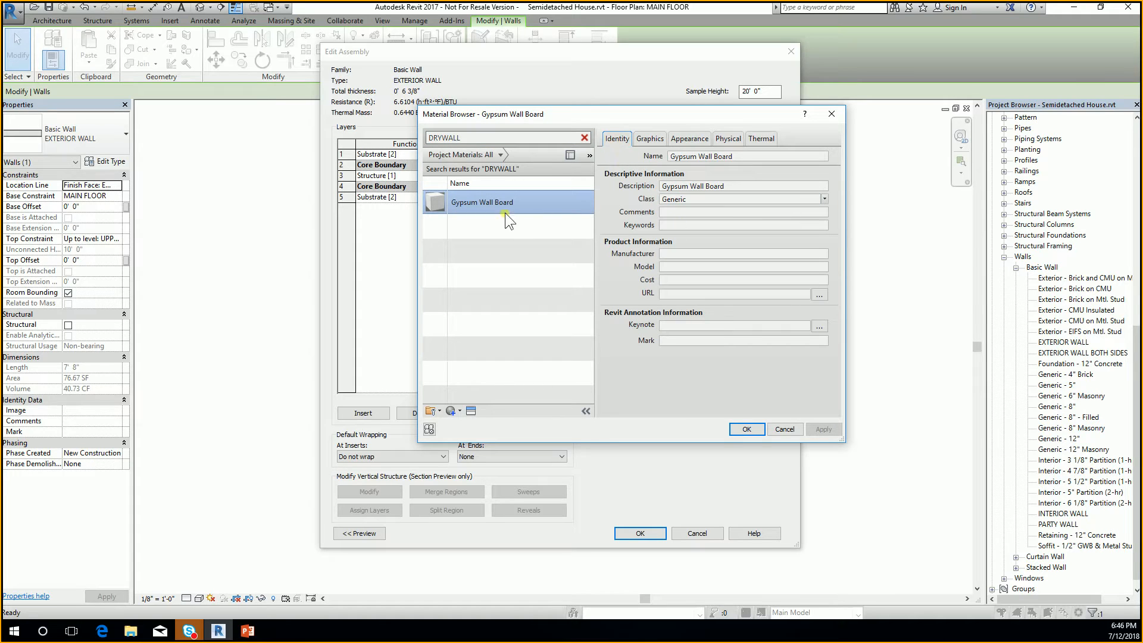
pyautogui.click(745, 429)
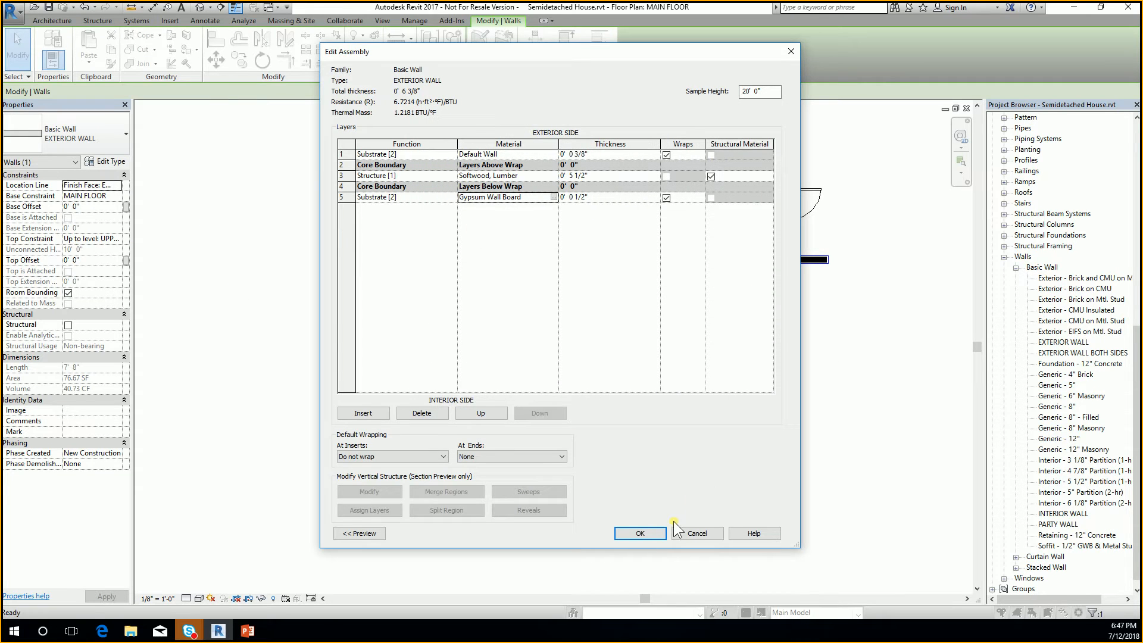
pyautogui.click(651, 538)
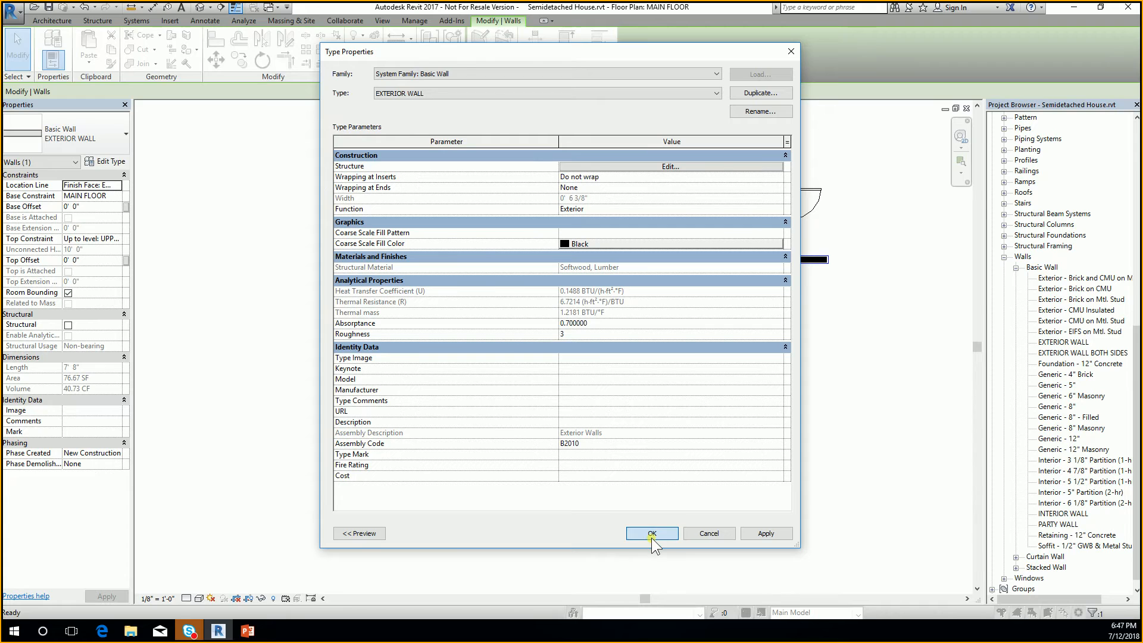
pyautogui.click(651, 532)
pyautogui.click(494, 336)
# Through the lower unit's bathroom wall facing the kitchen, assign Gypsum Wall Board to the INTERIOR WALL type's exterior-side substrate layer
pyautogui.scroll(3, 494, 337)
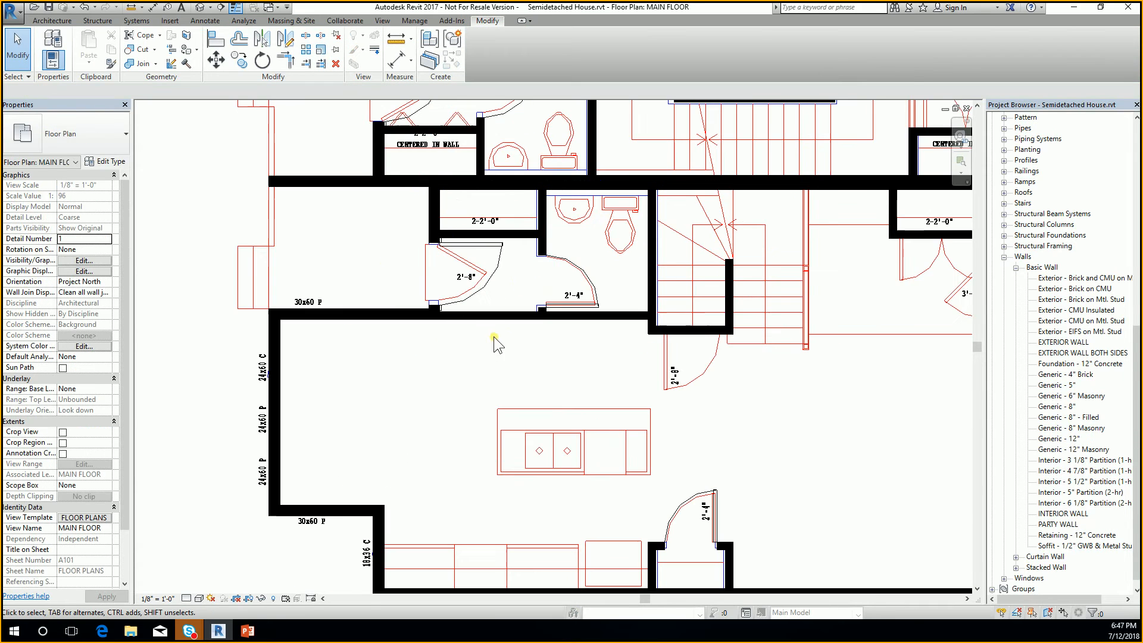
pyautogui.click(502, 323)
pyautogui.scroll(-3, 506, 324)
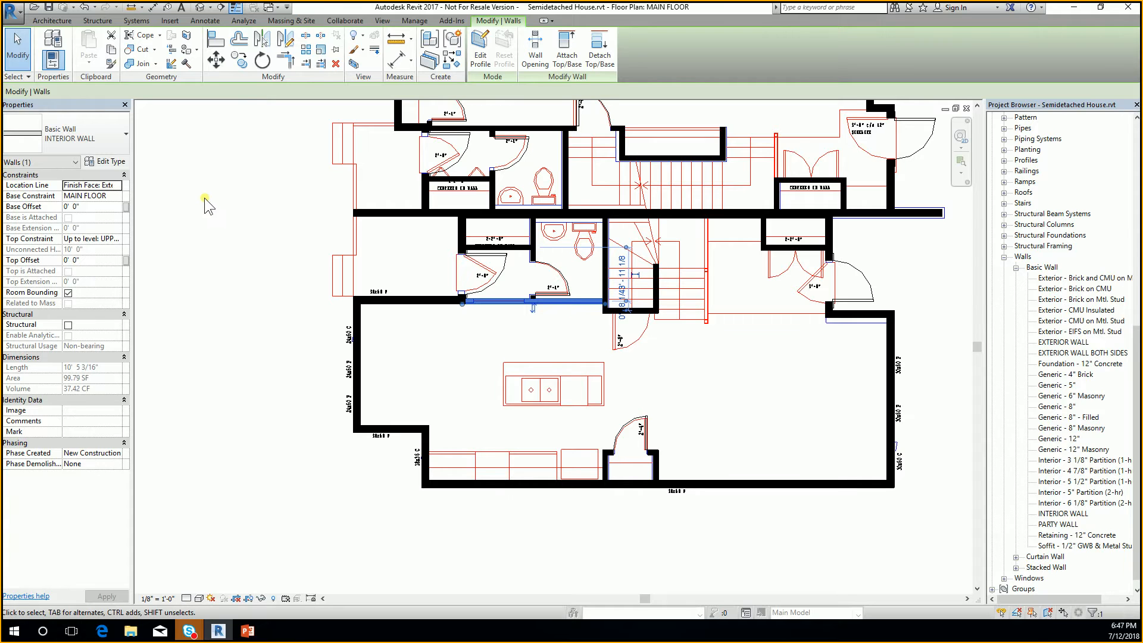
pyautogui.click(107, 161)
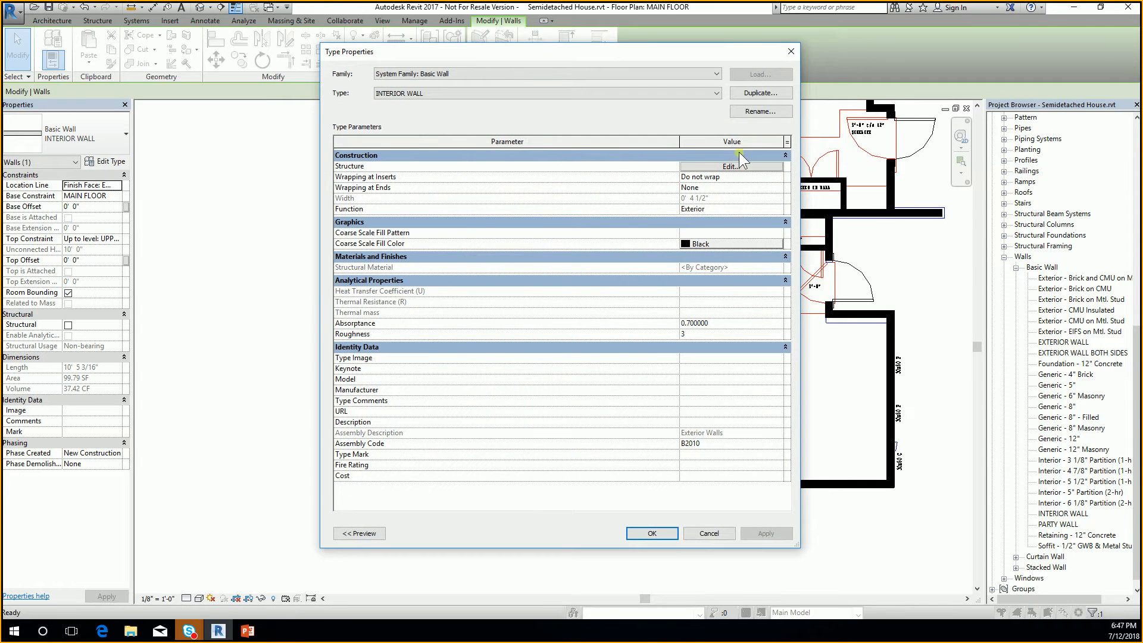
pyautogui.click(736, 165)
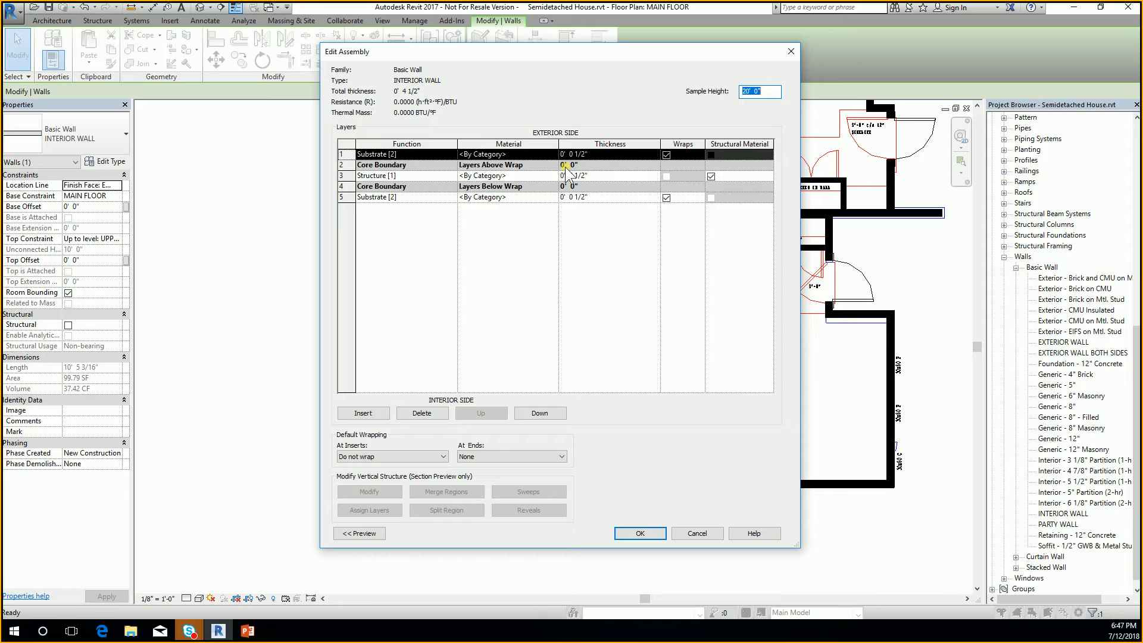
pyautogui.click(554, 154)
pyautogui.click(555, 155)
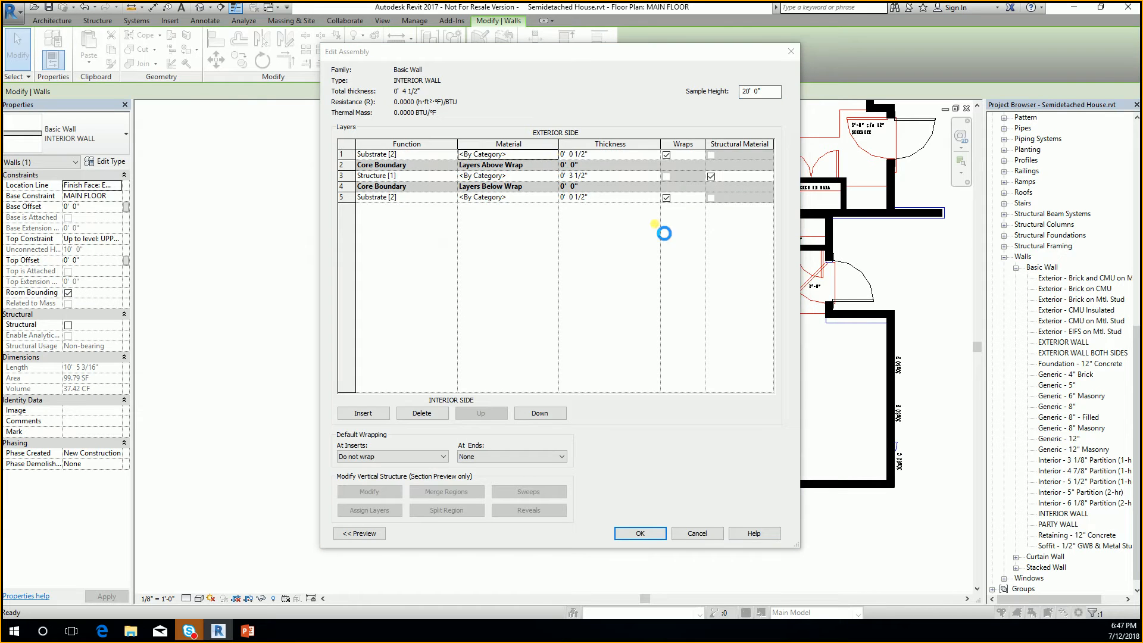
pyautogui.click(514, 140)
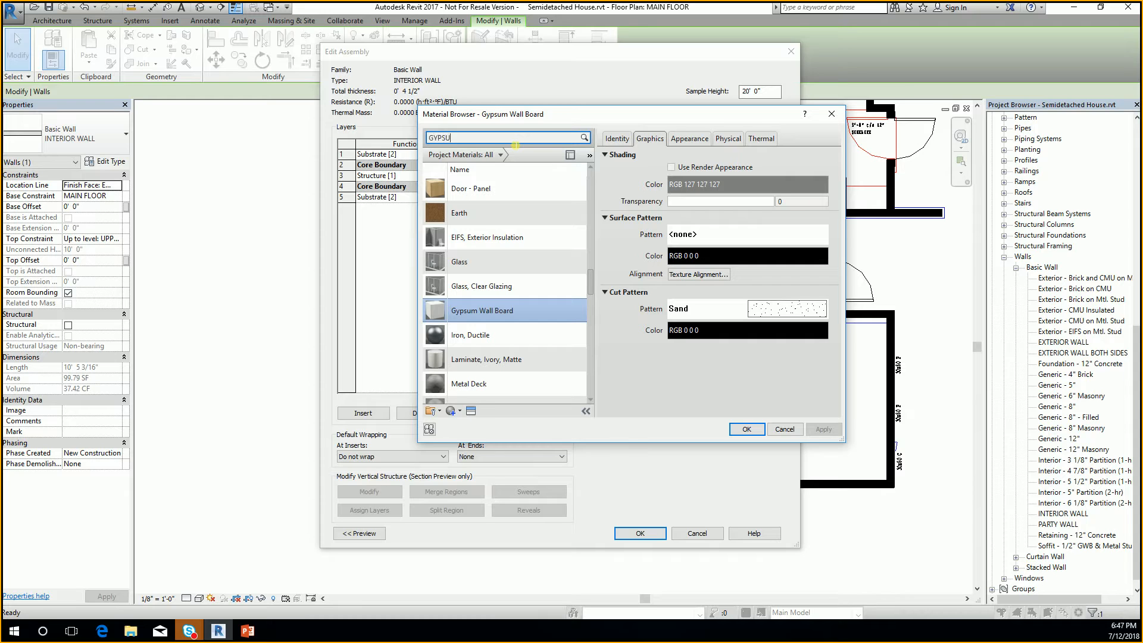
pyautogui.doubleClick(508, 209)
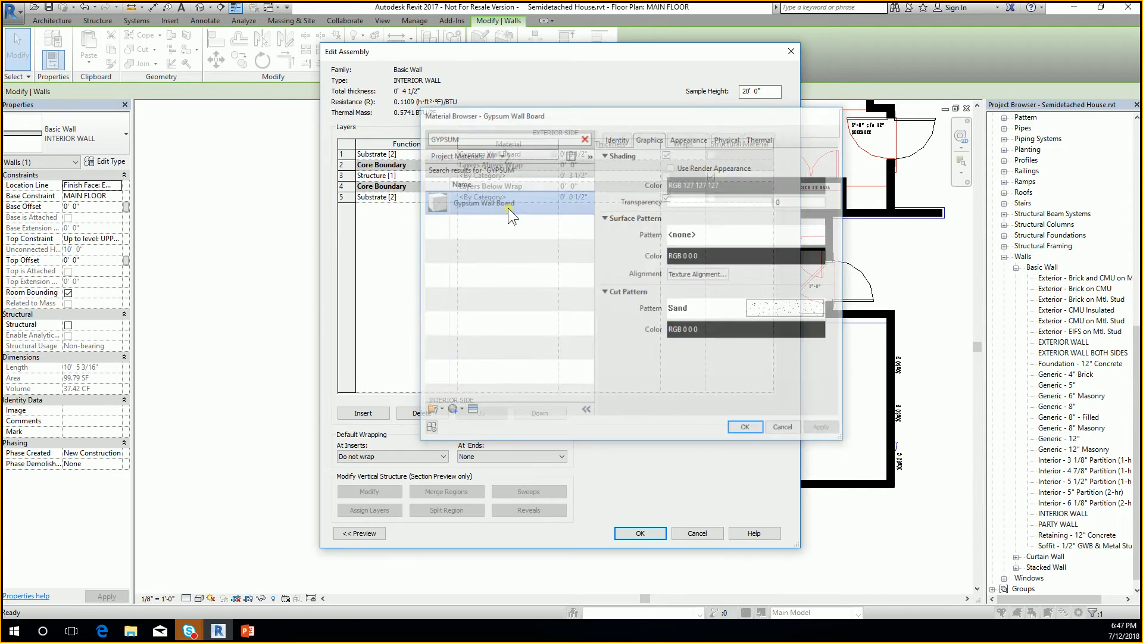
# Copy the Gypsum Wall Board material from the exterior-side substrate layer to the interior-side substrate layer of the INTERIOR WALL type
pyautogui.click(531, 156)
pyautogui.hotkey('ctrl', 'c')
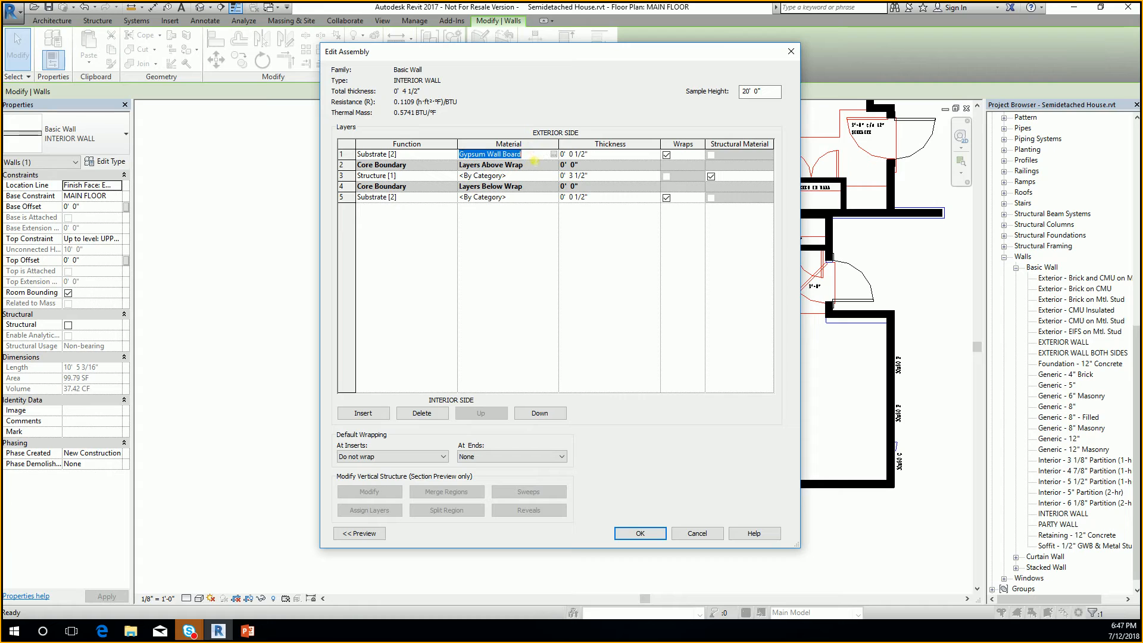
pyautogui.click(530, 197)
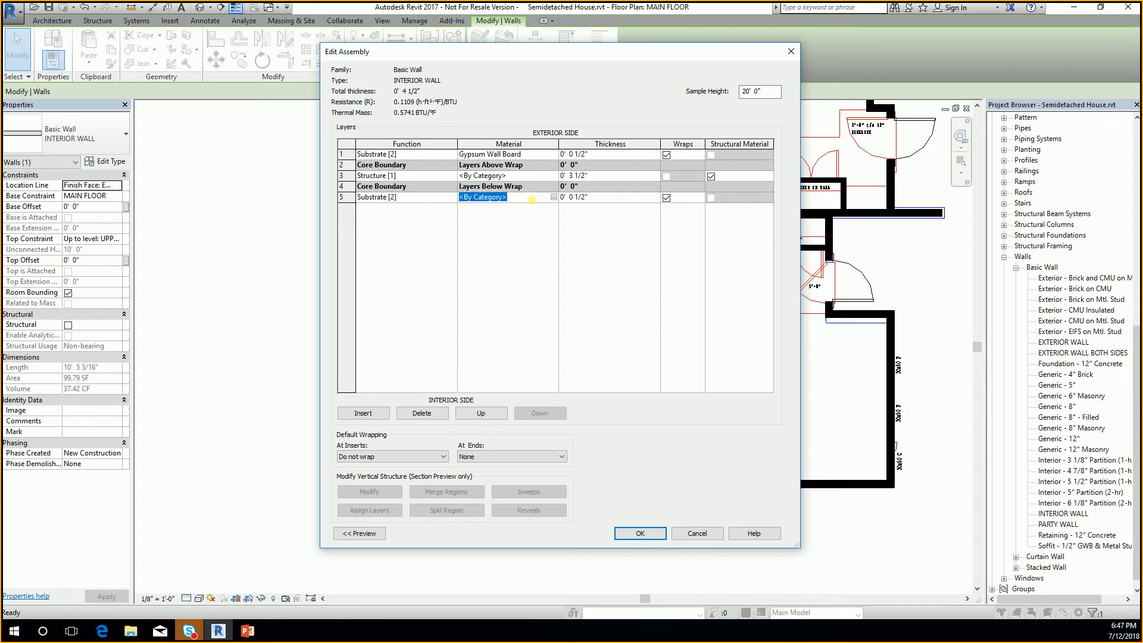
pyautogui.hotkey('ctrl', 'v')
# Assign Softwood, Lumber to the structure layer of the INTERIOR WALL type, accept the type changes and deselect the wall
pyautogui.click(553, 176)
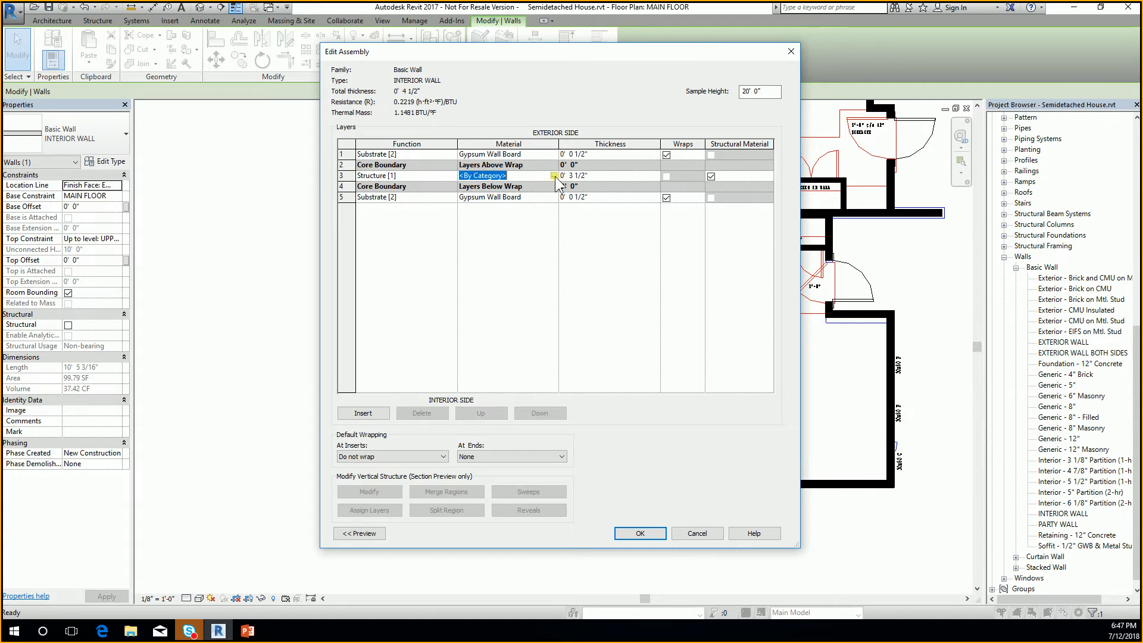
pyautogui.click(554, 176)
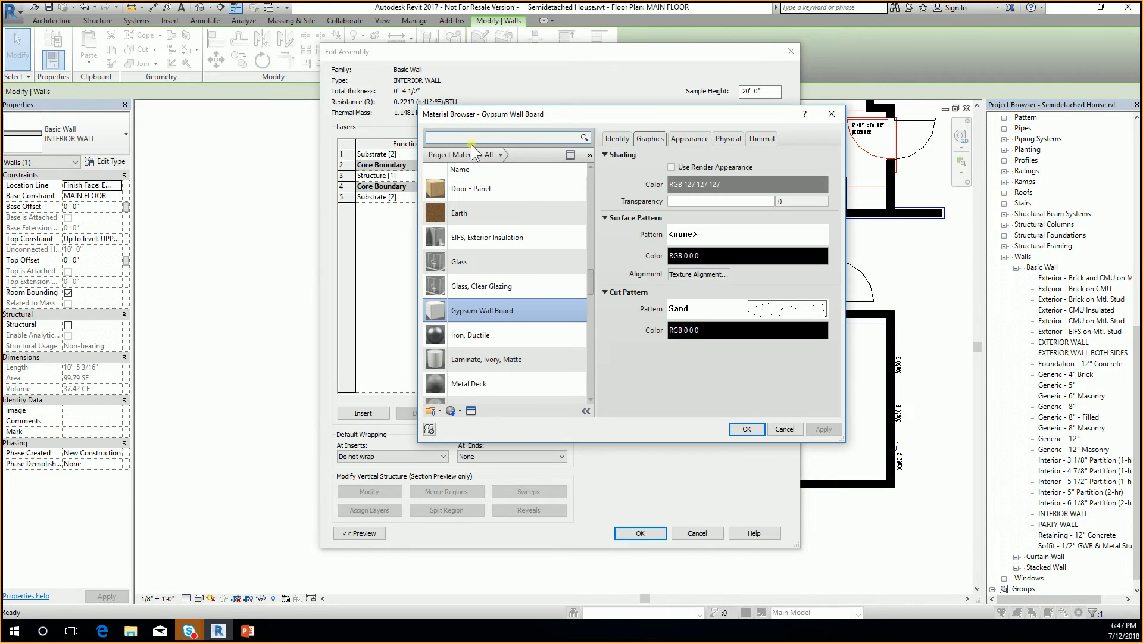
pyautogui.click(466, 142)
pyautogui.write('LUMBER')
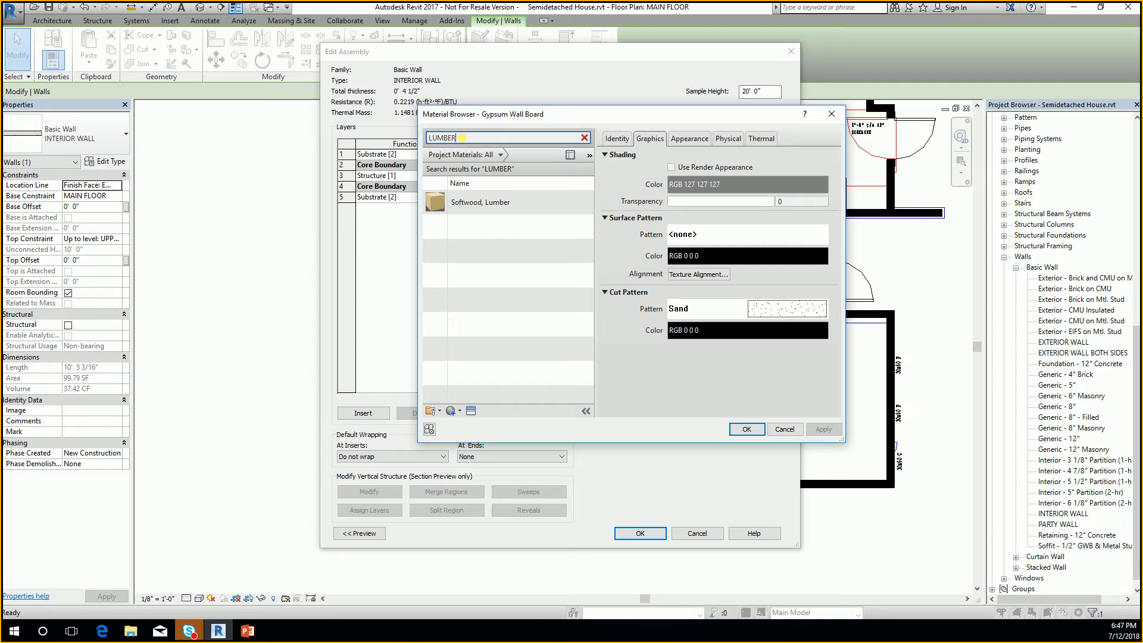
pyautogui.doubleClick(495, 199)
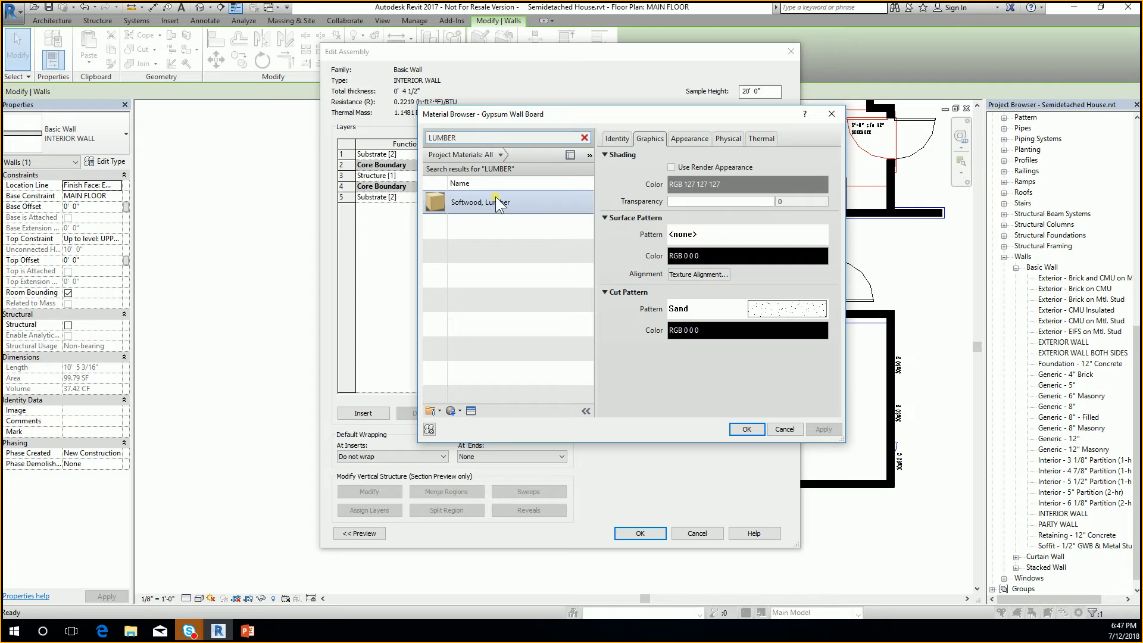
pyautogui.click(622, 533)
pyautogui.click(652, 533)
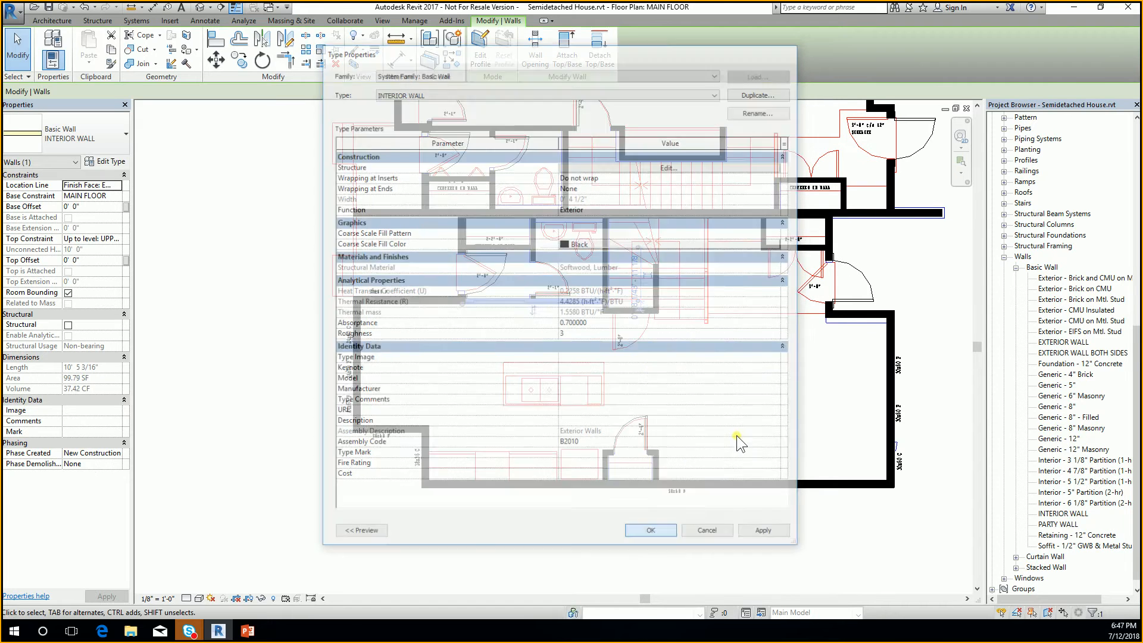
pyautogui.scroll(-3, 688, 353)
pyautogui.click(786, 339)
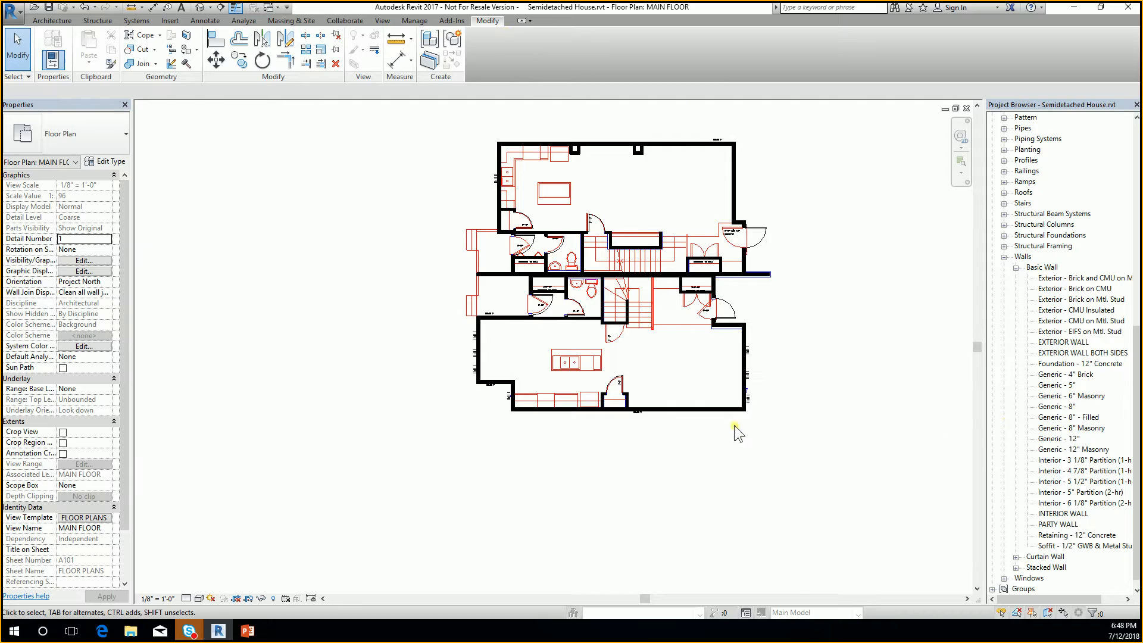
pyautogui.moveTo(784, 375); pyautogui.dragTo(831, 375, button='middle')
pyautogui.hotkey('alt', 'Tab')
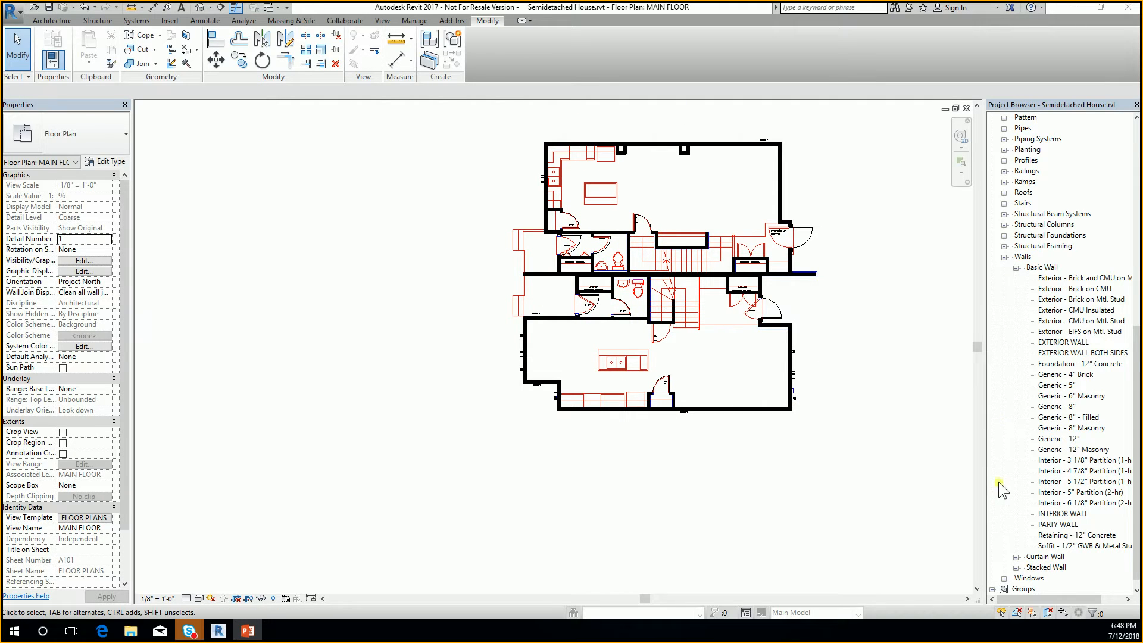
pyautogui.click(846, 360)
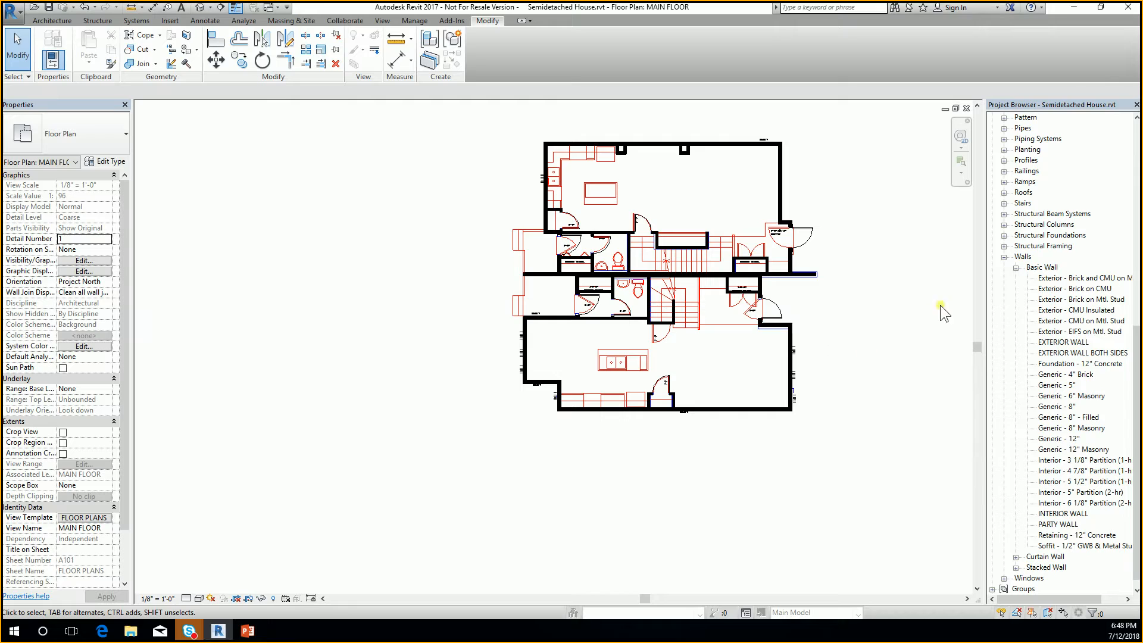
# Collapse the Walls family category and bring up the project's list of floor plan and elevation views
pyautogui.click(1004, 256)
pyautogui.moveTo(1133, 280); pyautogui.dragTo(1128, 205)
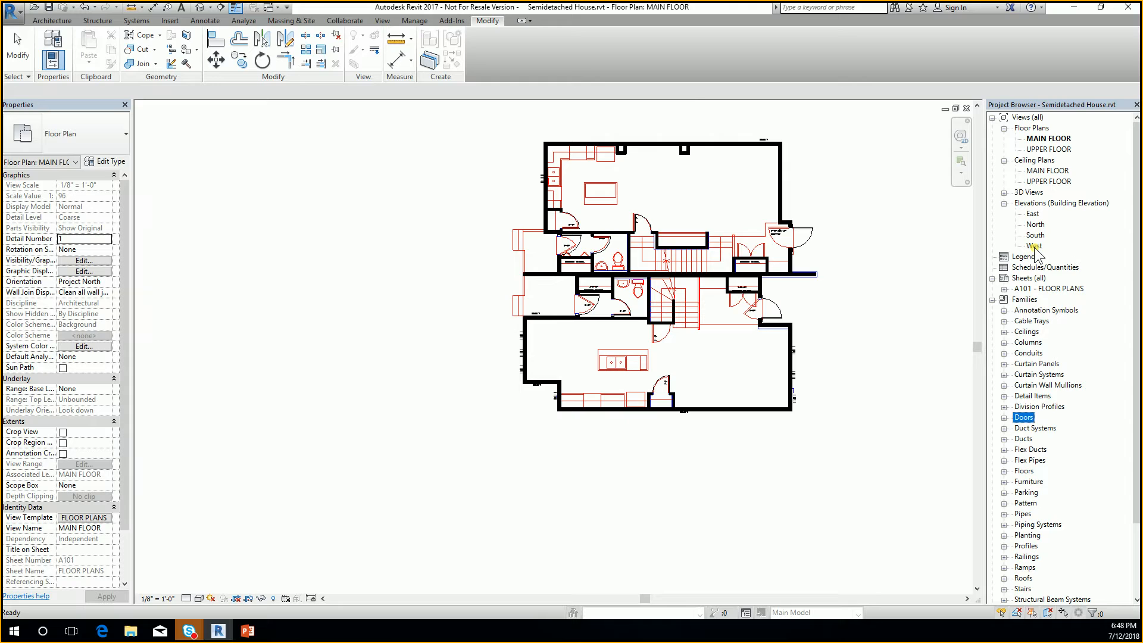
pyautogui.scroll(-2, 527, 299)
pyautogui.moveTo(649, 313); pyautogui.dragTo(634, 326, button='middle')
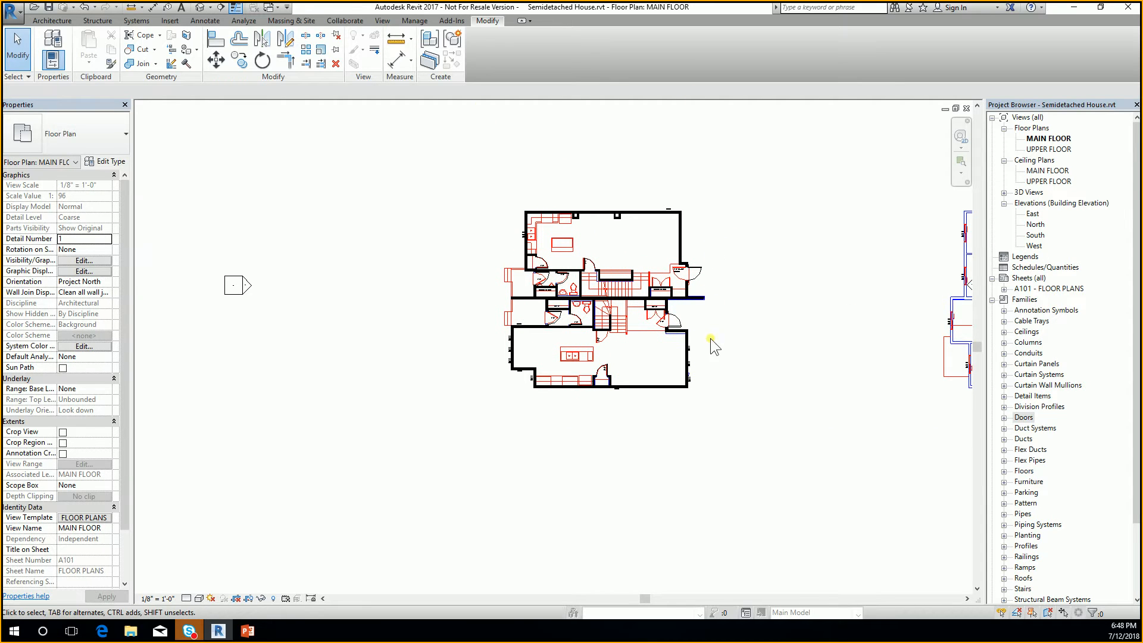
# Flip the facing of the lower and upper units' front entry doors so that both swing into the house
pyautogui.click(676, 326)
pyautogui.scroll(5, 678, 327)
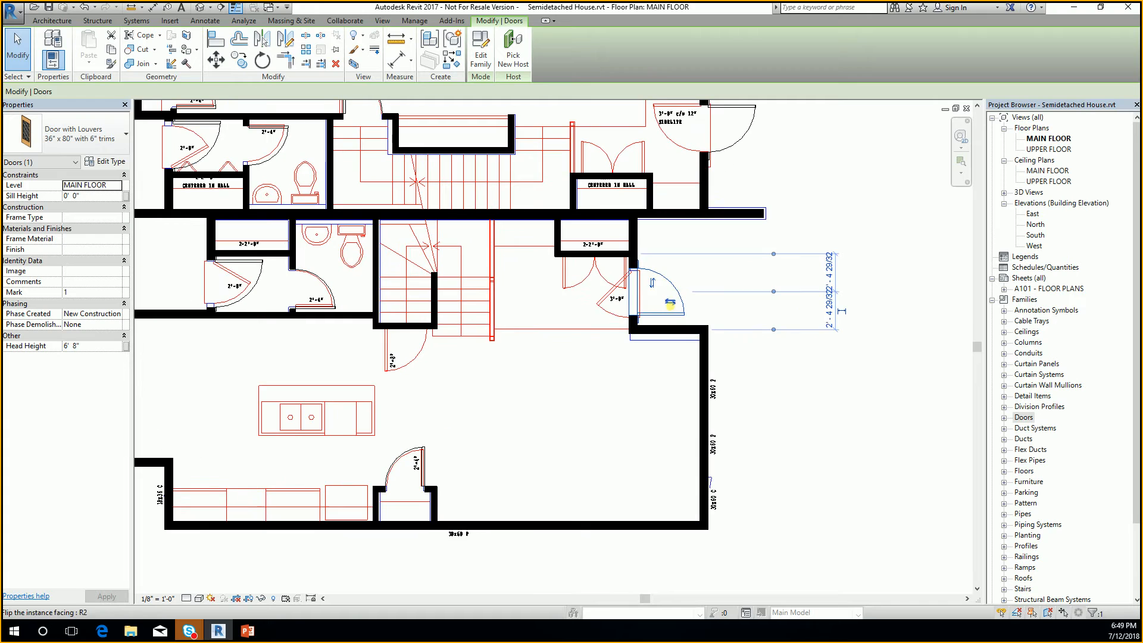
pyautogui.click(669, 302)
pyautogui.moveTo(649, 309); pyautogui.dragTo(676, 388, button='middle')
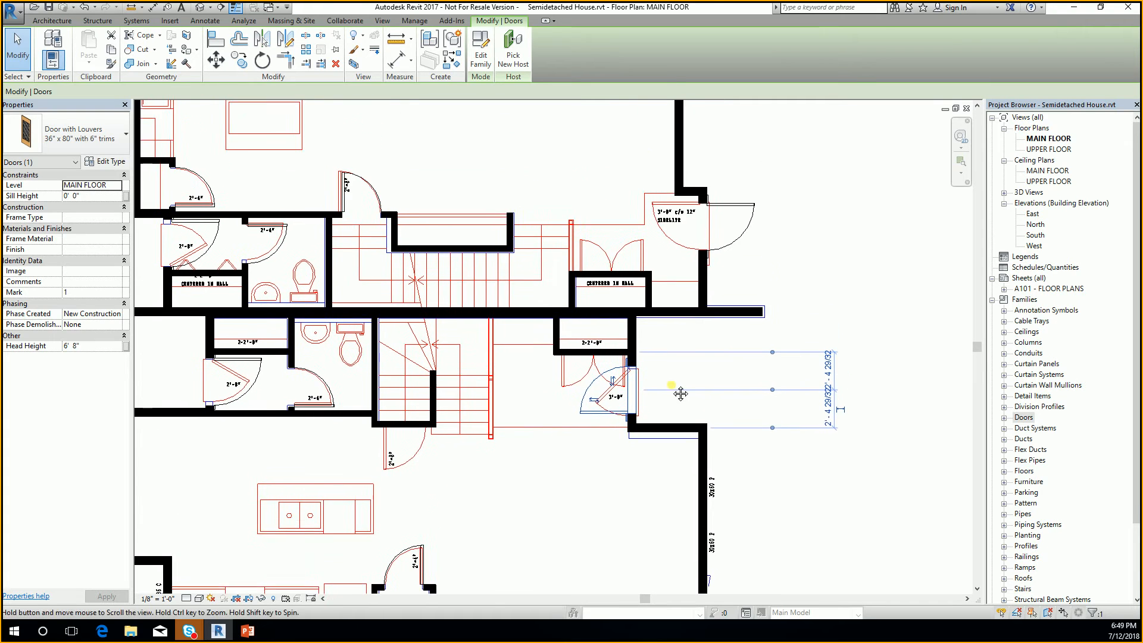
pyautogui.click(744, 226)
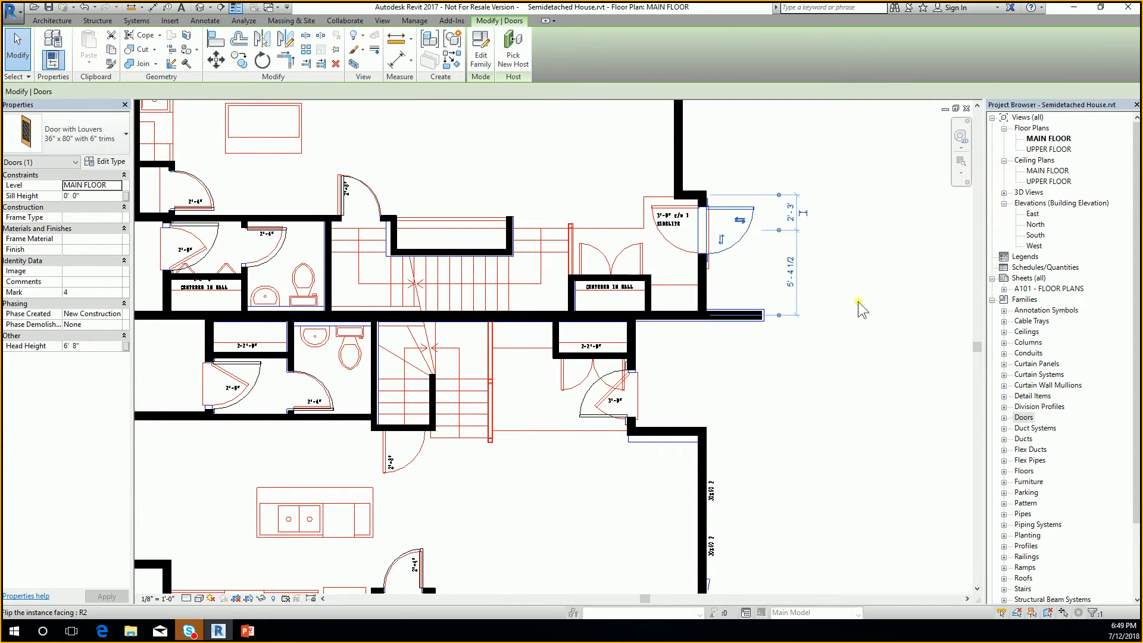
pyautogui.click(740, 221)
pyautogui.click(744, 282)
pyautogui.scroll(-3, 678, 250)
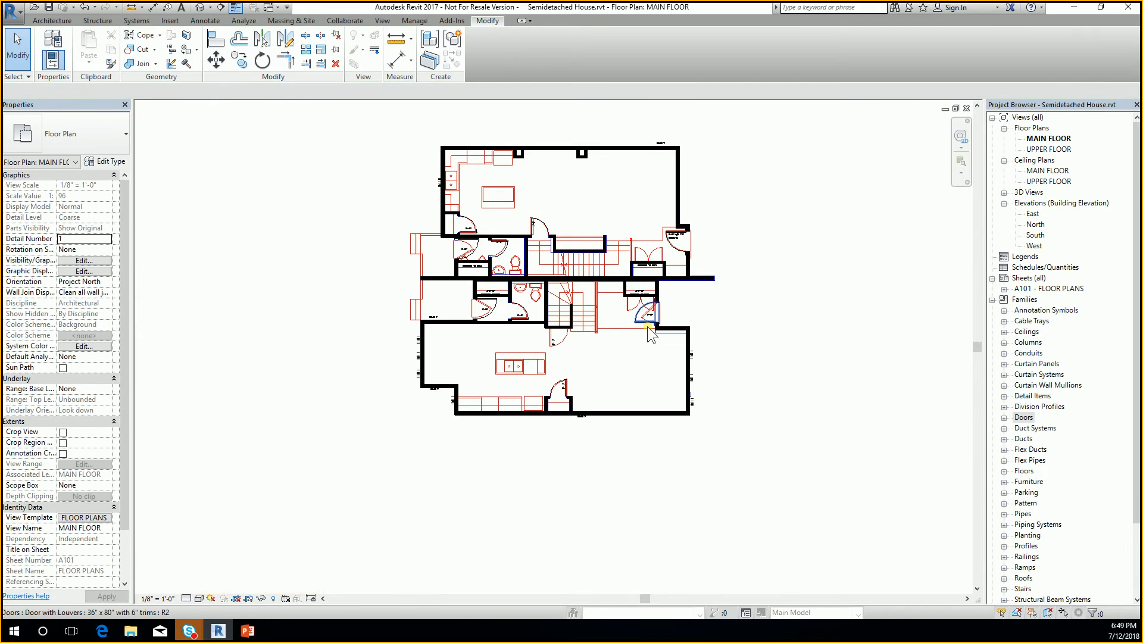
pyautogui.moveTo(670, 312); pyautogui.dragTo(599, 330, button='middle')
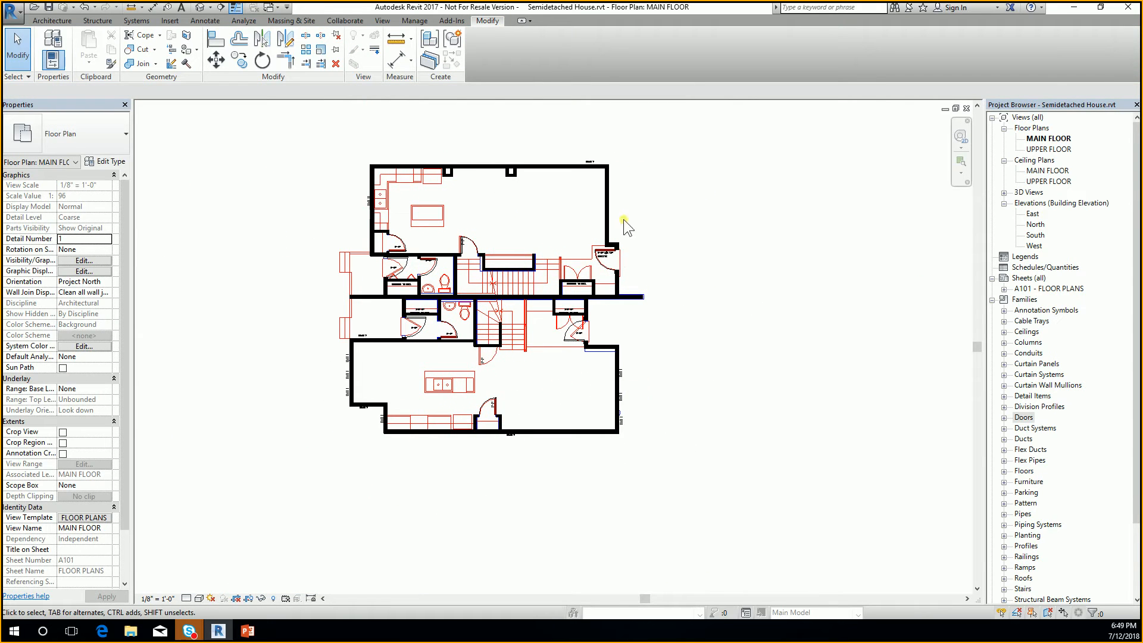
# Move the East elevation marker out of the neighbouring CAD plan into the empty space between it and the main floor plan
pyautogui.scroll(-5, 616, 241)
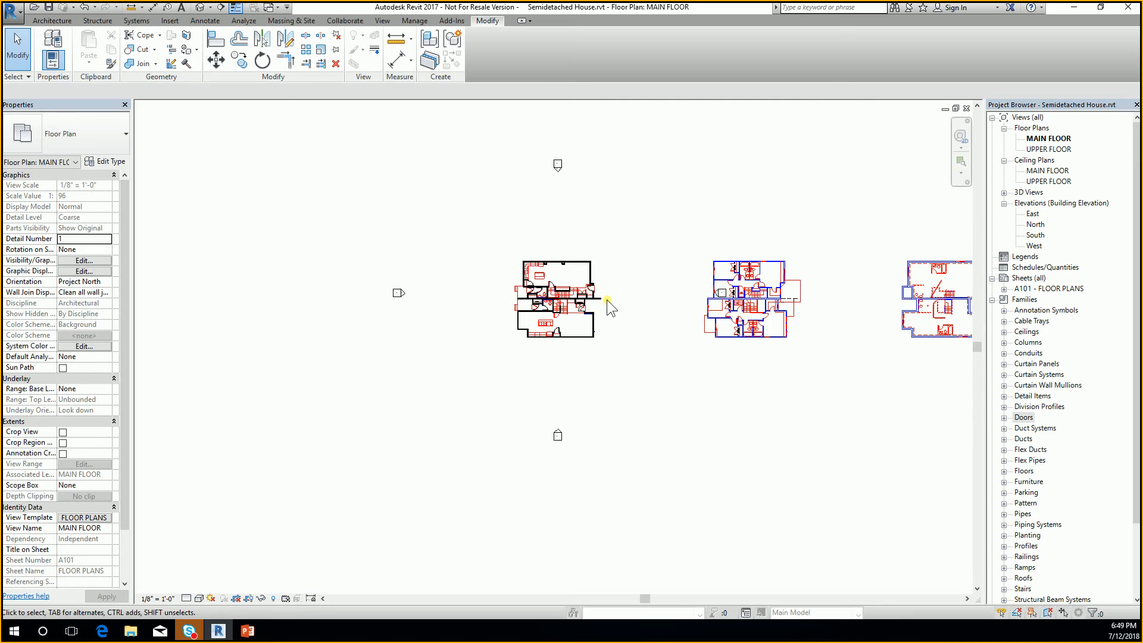
pyautogui.scroll(2, 658, 300)
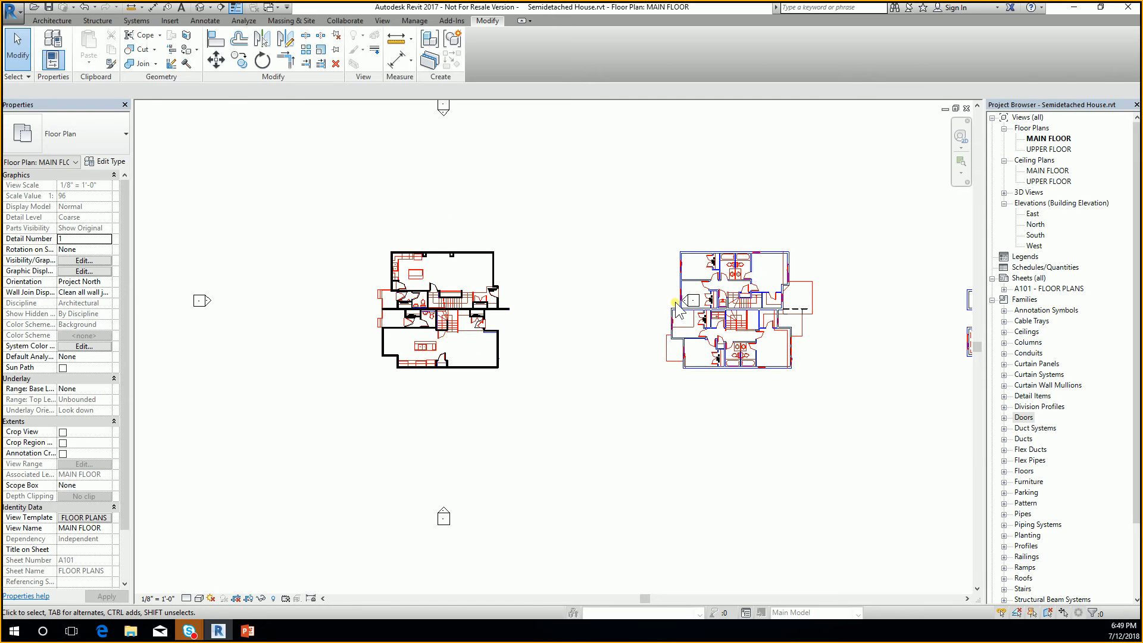
pyautogui.scroll(2, 676, 306)
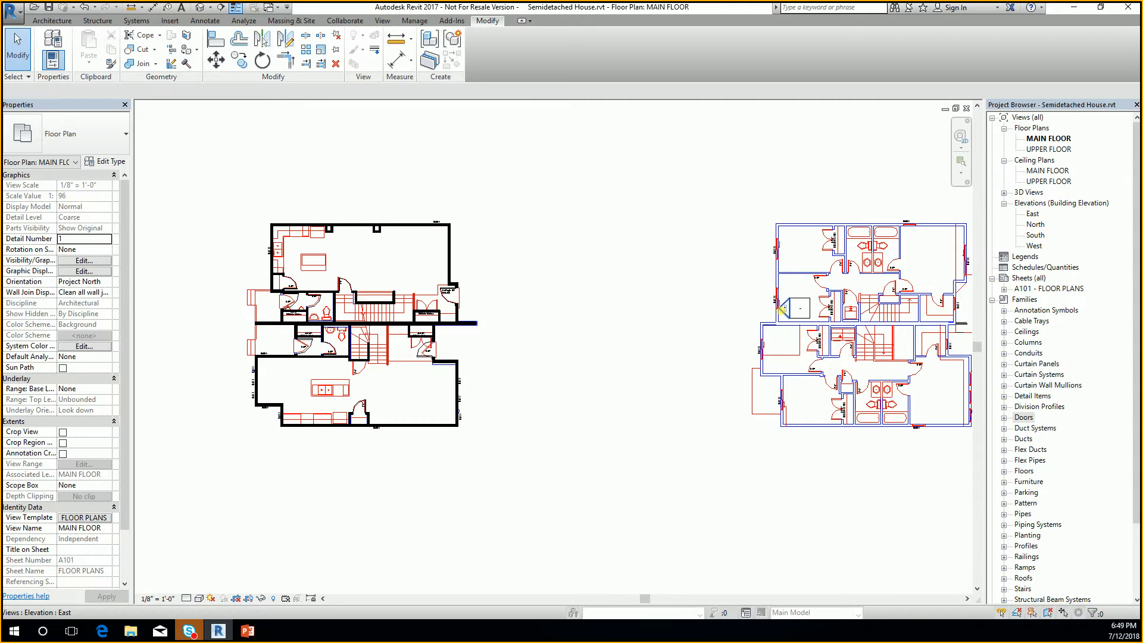
pyautogui.click(782, 309)
pyautogui.scroll(-2, 771, 271)
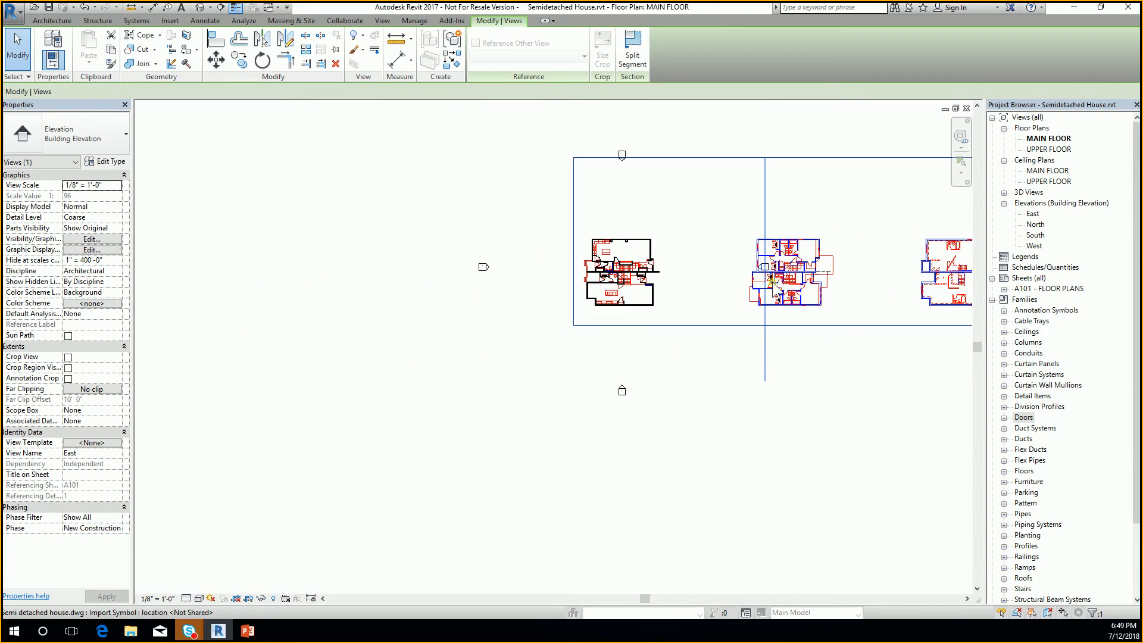
pyautogui.scroll(4, 753, 274)
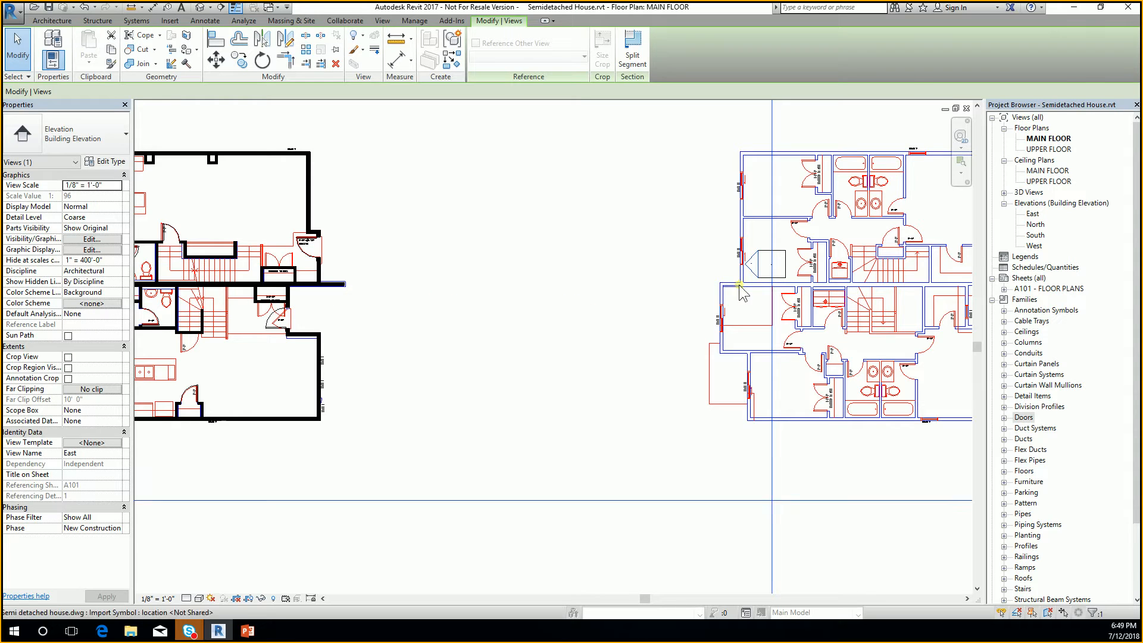
pyautogui.moveTo(779, 285); pyautogui.dragTo(662, 286)
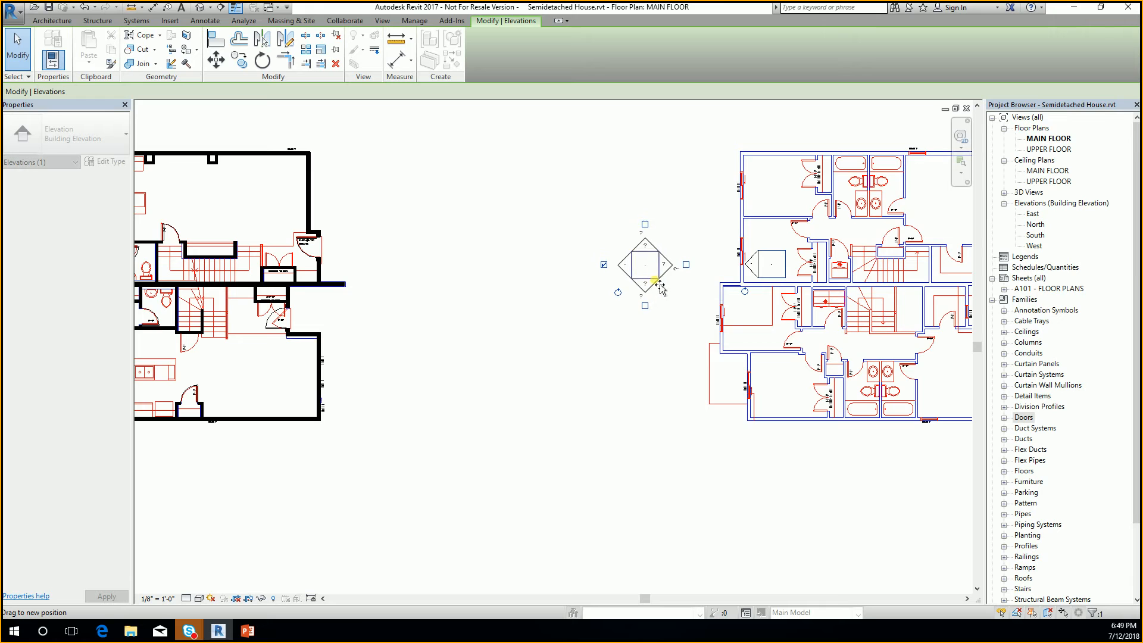
pyautogui.click(579, 305)
# Examine the relocated elevation marker's view arrow and check its view name in the view properties
pyautogui.scroll(3, 619, 276)
pyautogui.scroll(-5, 631, 262)
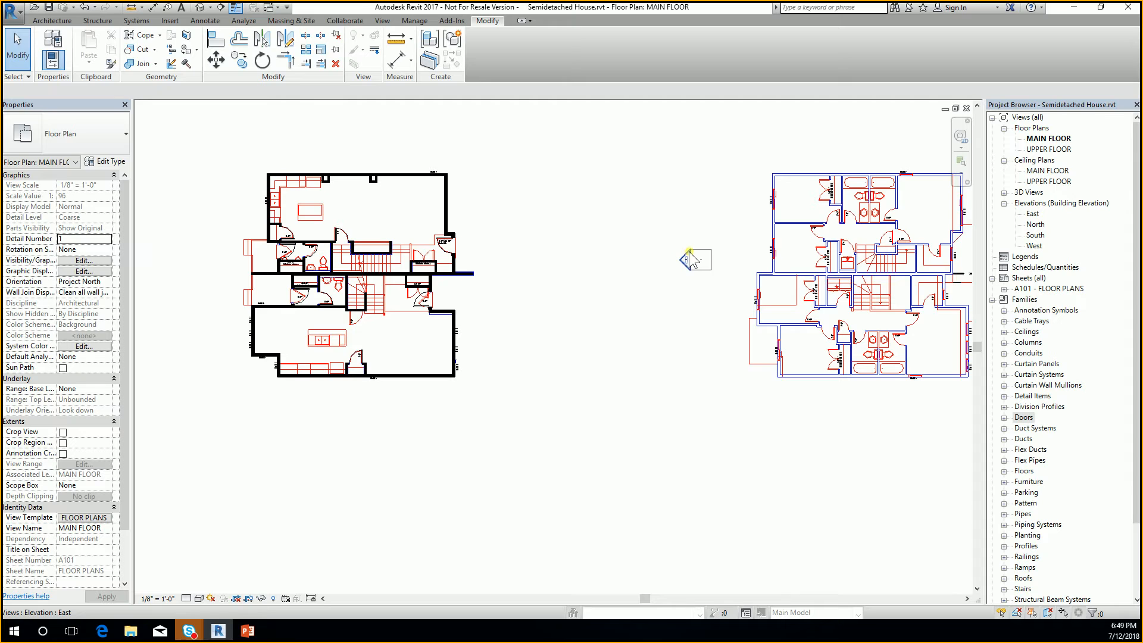
pyautogui.scroll(2, 690, 266)
pyautogui.scroll(3, 682, 268)
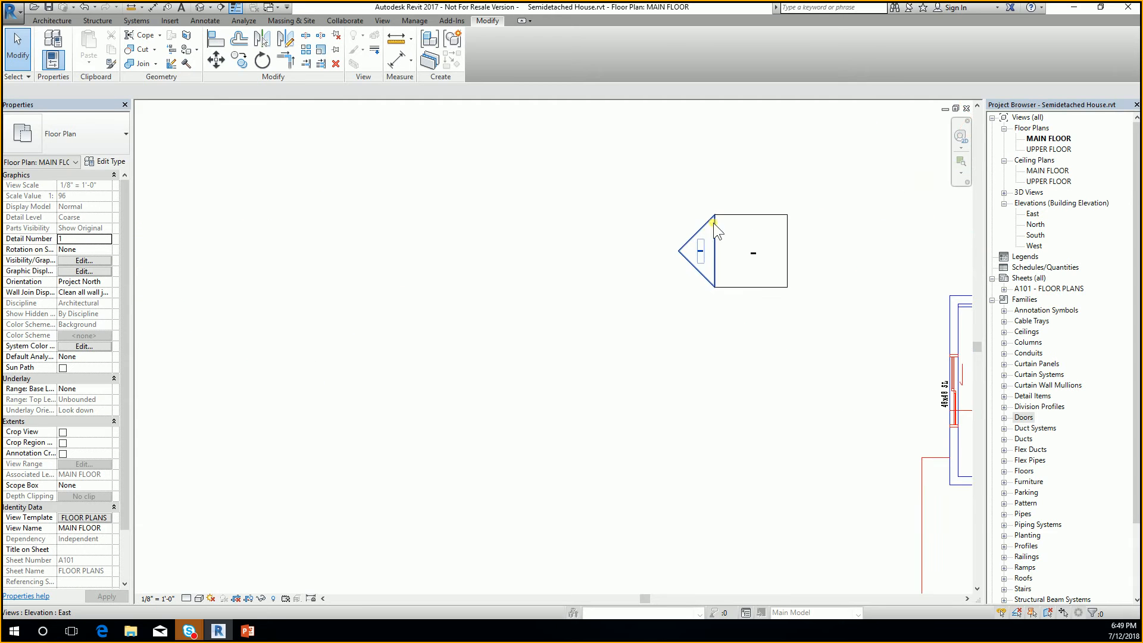
pyautogui.scroll(-4, 678, 263)
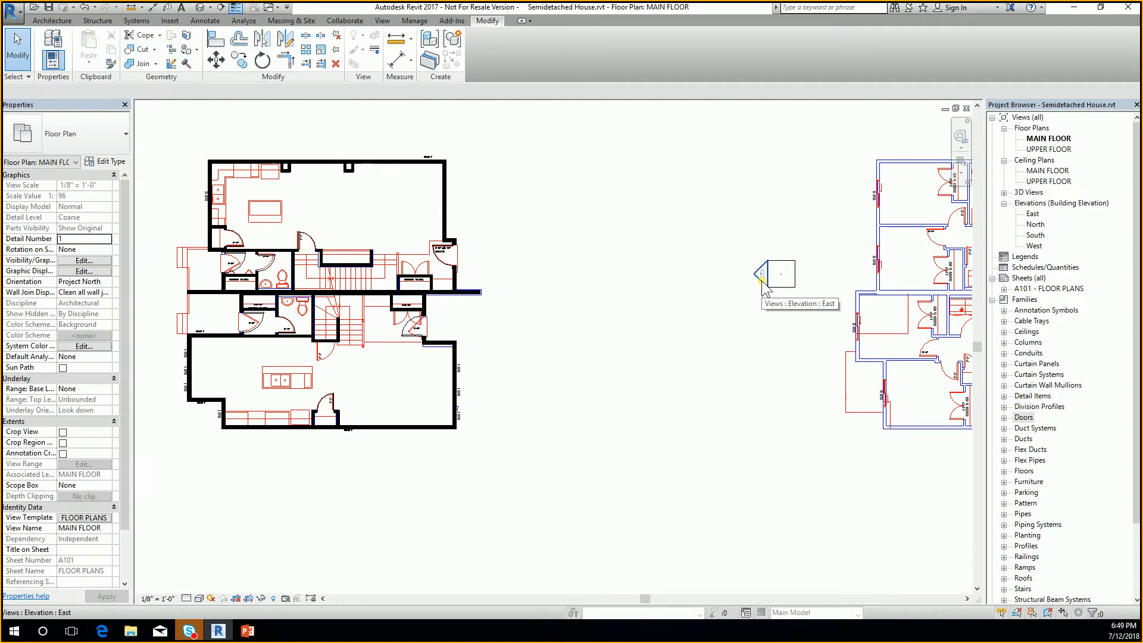
pyautogui.click(762, 287)
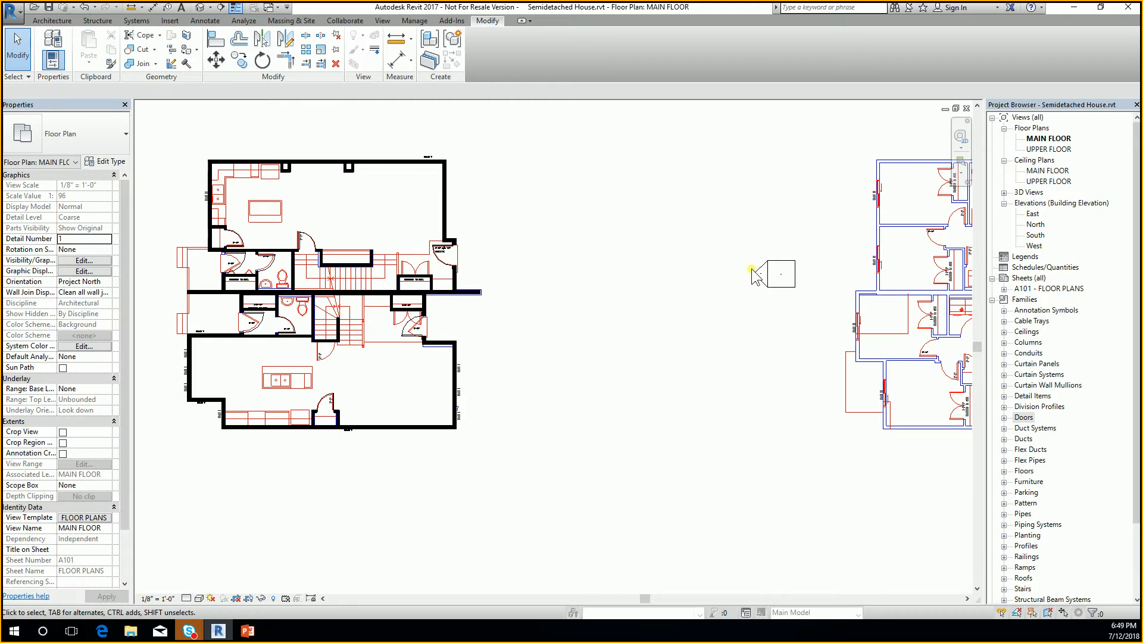
pyautogui.press('ctrl')
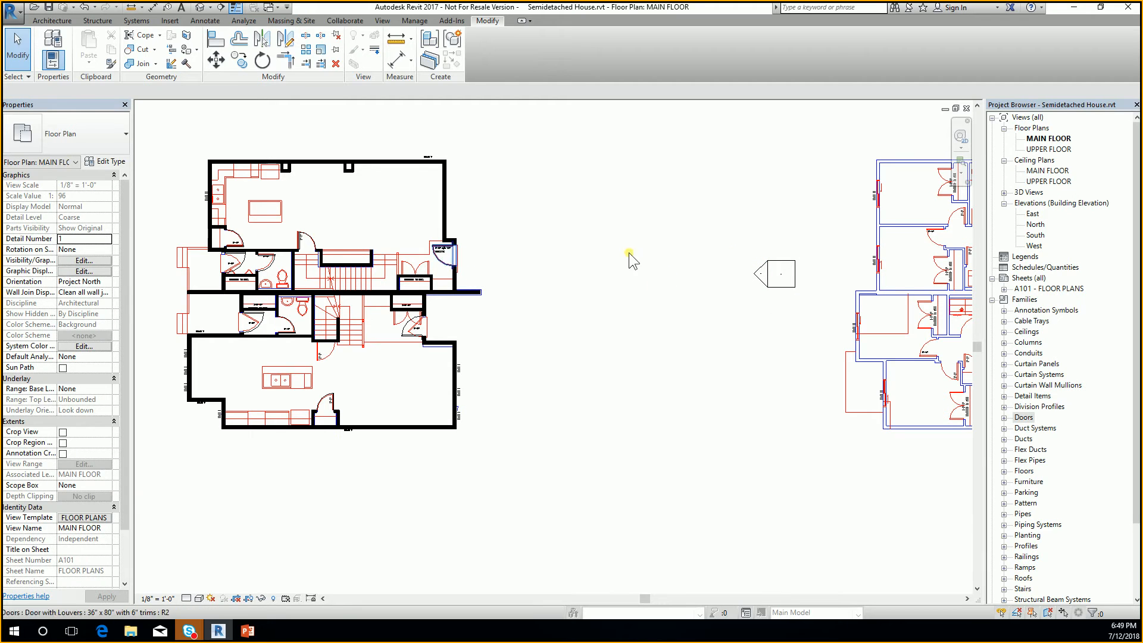
pyautogui.click(762, 275)
pyautogui.scroll(-4, 722, 327)
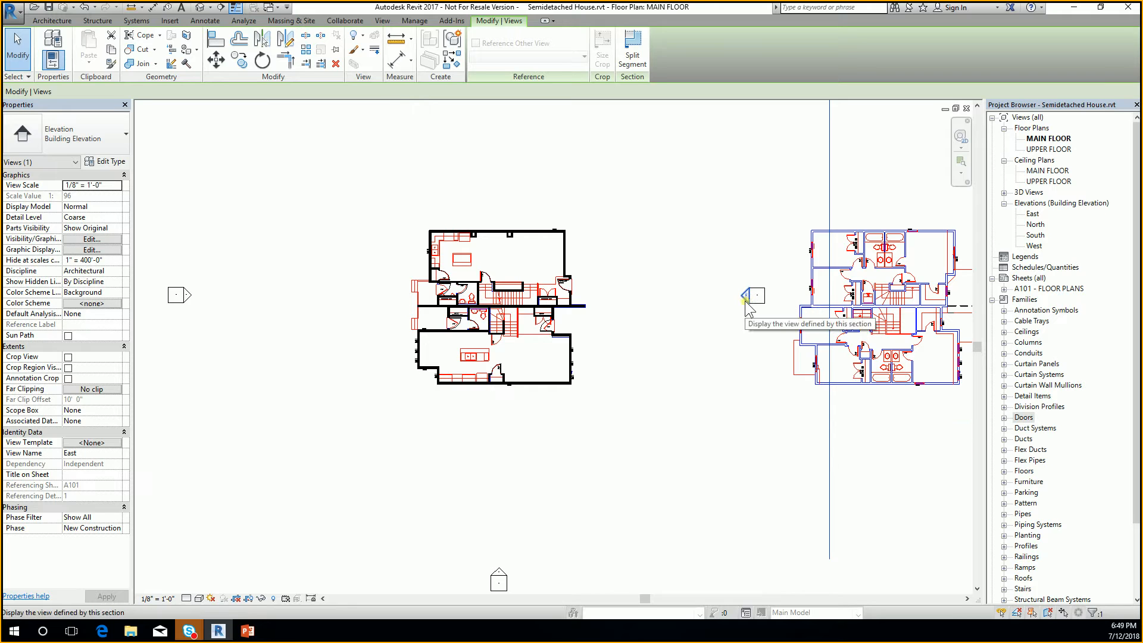
pyautogui.scroll(2, 746, 301)
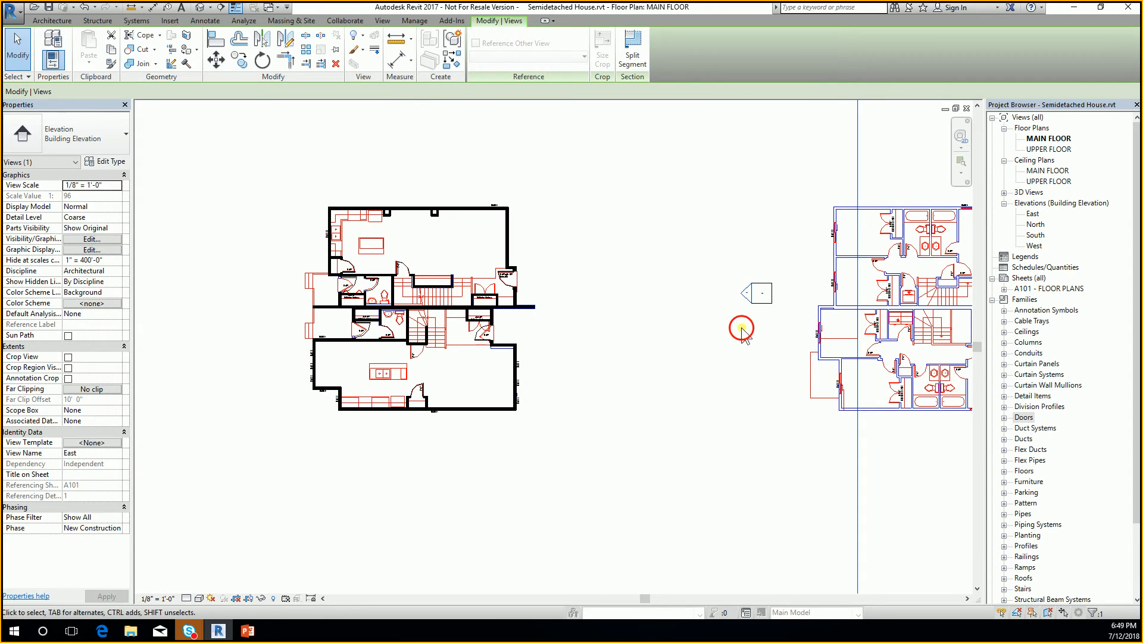
pyautogui.press('Escape')
pyautogui.click(748, 304)
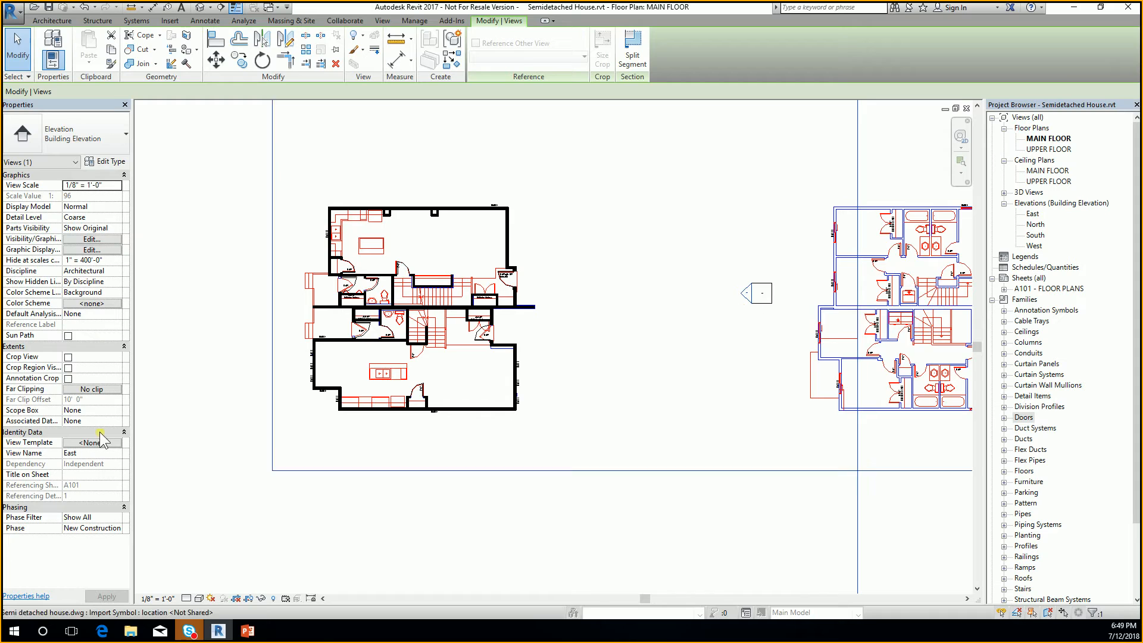
pyautogui.press('ctrl')
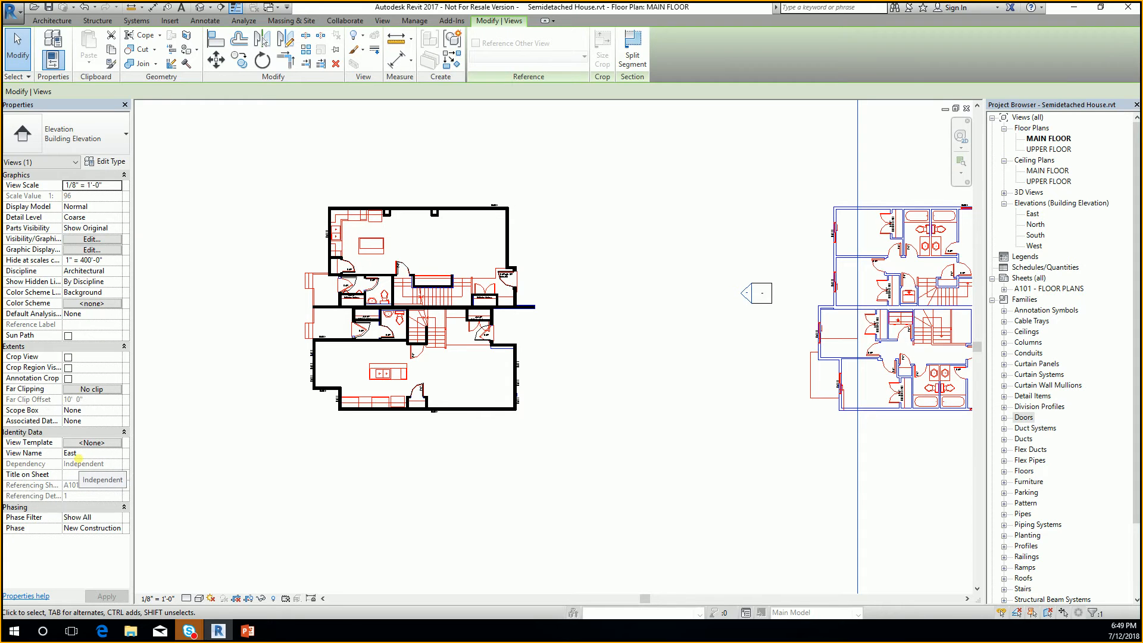
pyautogui.press('ctrl')
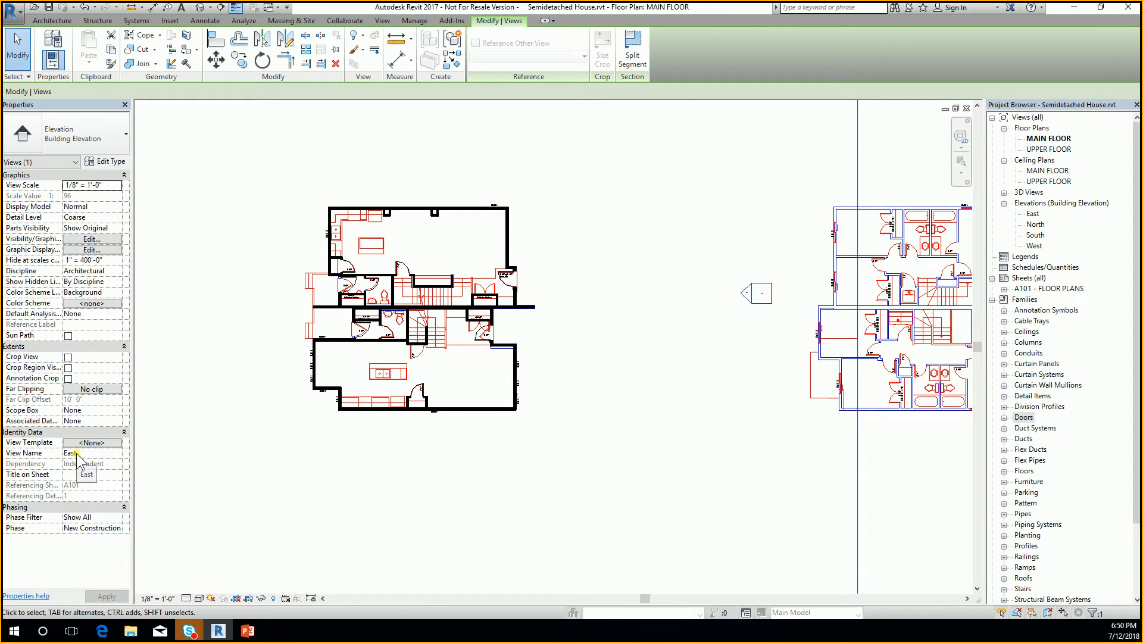
pyautogui.click(569, 444)
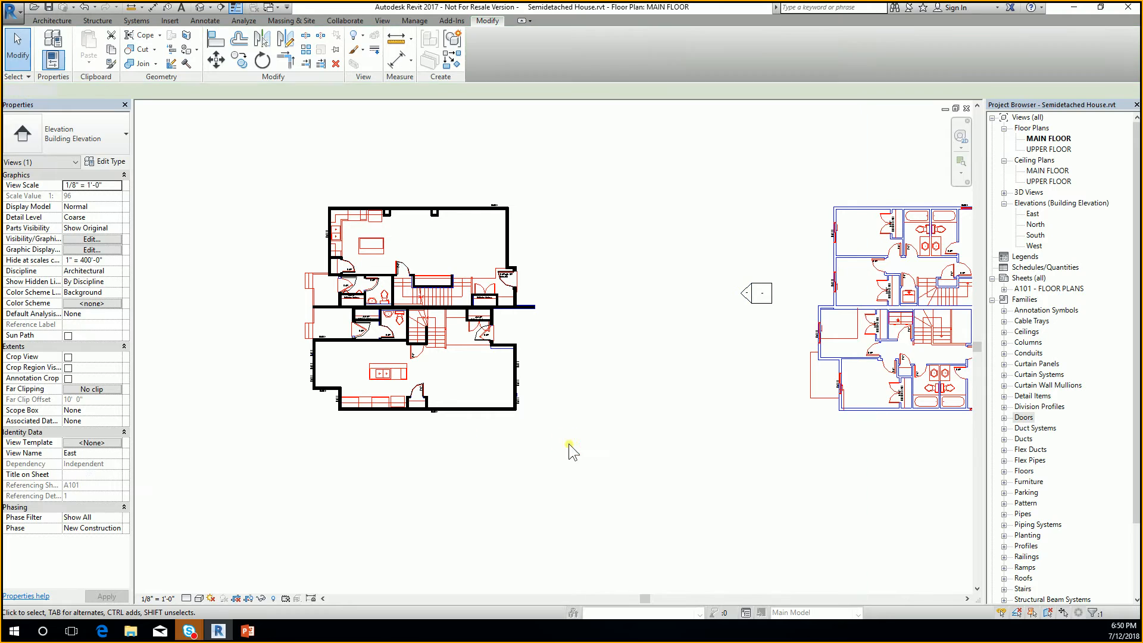
# Duplicate the East building elevation view without detailing
pyautogui.click(1135, 186)
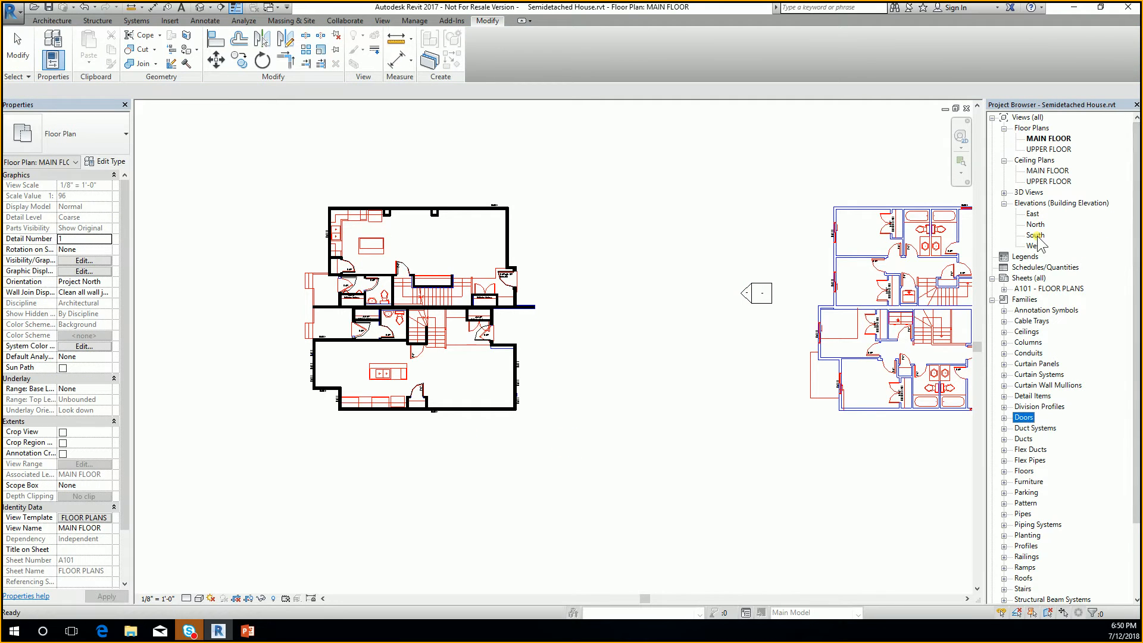
pyautogui.click(1033, 214)
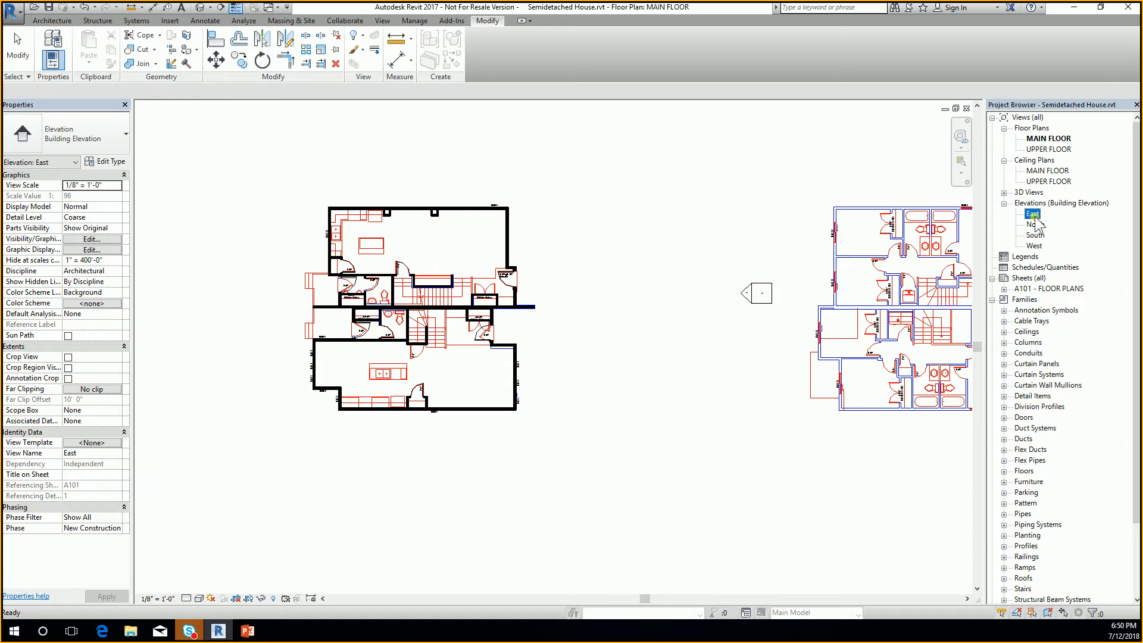
pyautogui.rightClick(1039, 215)
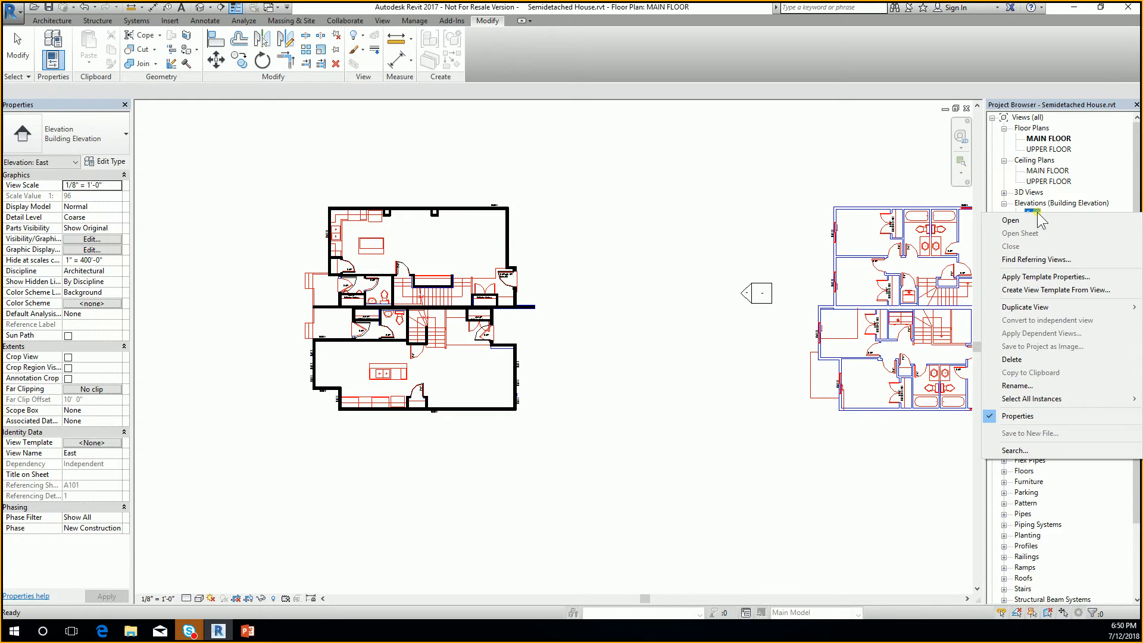
pyautogui.moveTo(1035, 308)
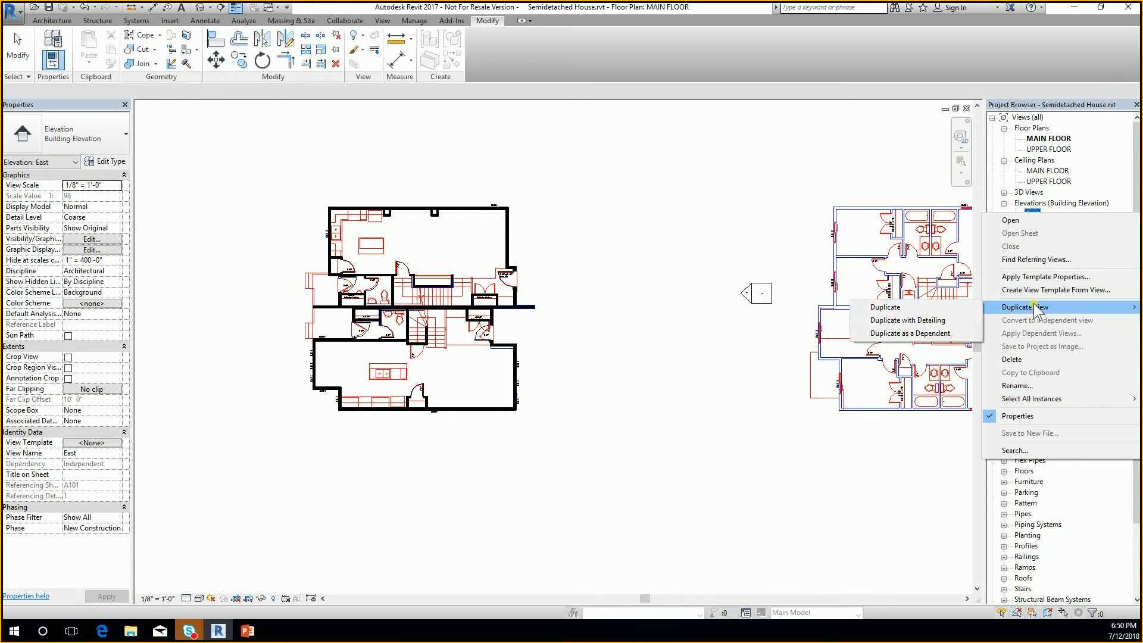
pyautogui.click(907, 306)
# Rename the duplicated East elevation view as FRONT ELEVATION
pyautogui.click(1035, 225)
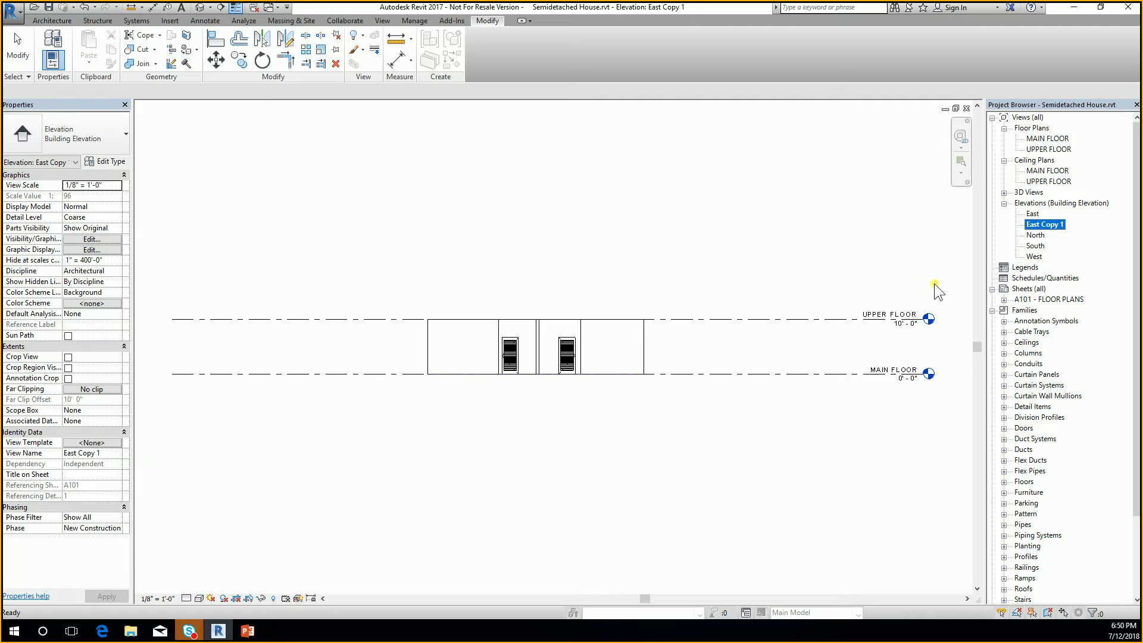
pyautogui.rightClick(1039, 225)
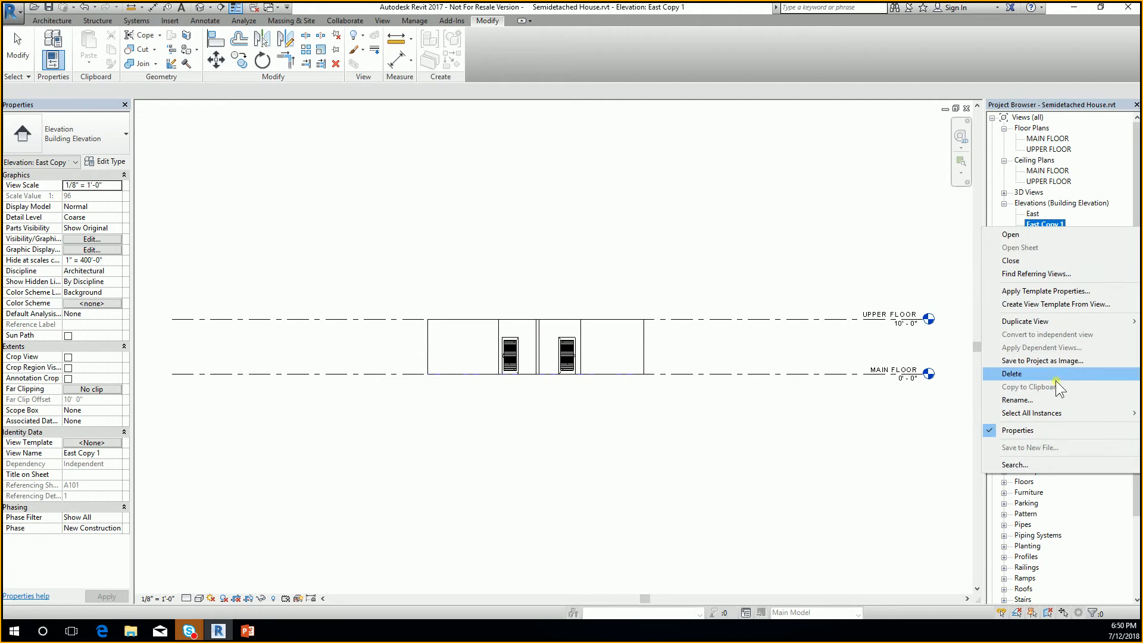
pyautogui.click(1033, 399)
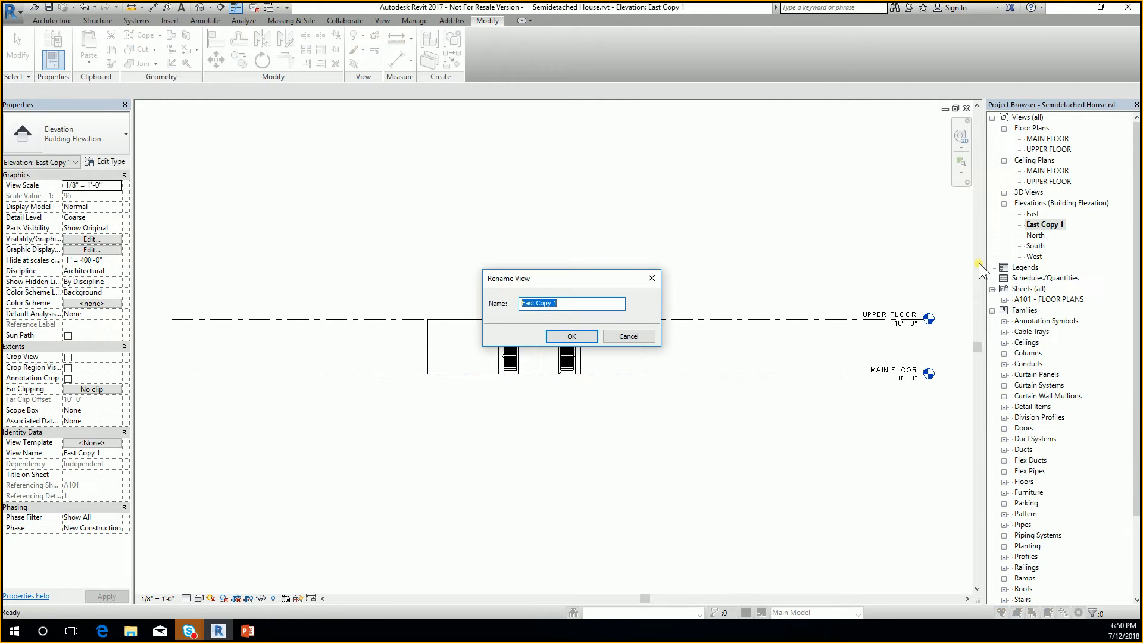
pyautogui.write('fr')
pyautogui.press('BackSpace')
pyautogui.press('BackSpace')
pyautogui.write('FRONY')
pyautogui.write(' ELEVATIOP')
pyautogui.press('BackSpace')
pyautogui.write('N')
pyautogui.press('Return')
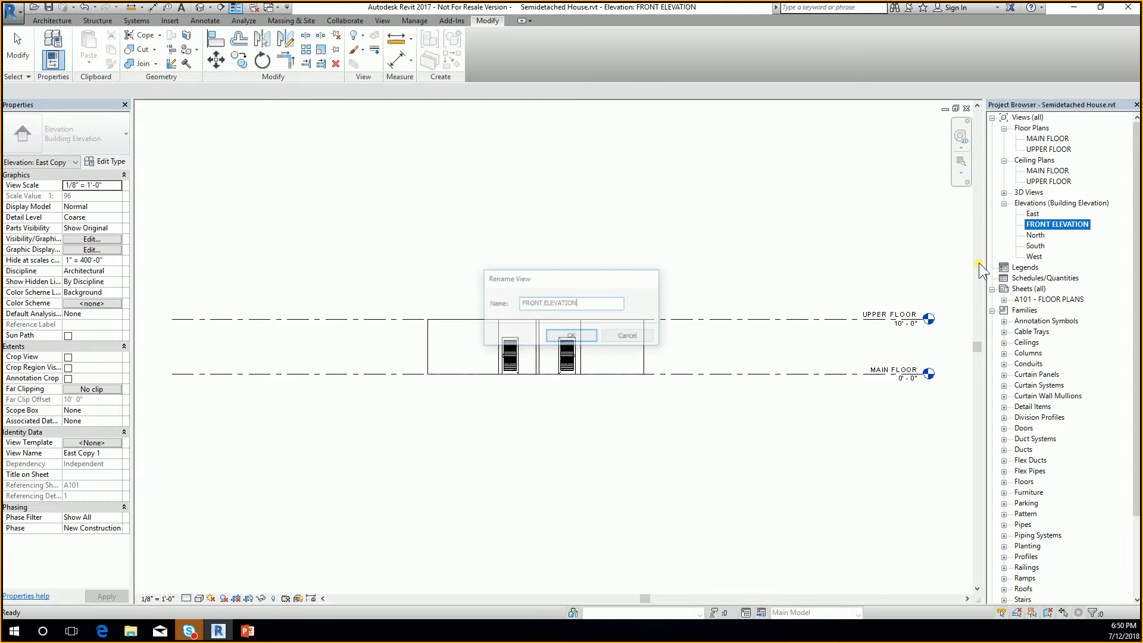
pyautogui.click(753, 374)
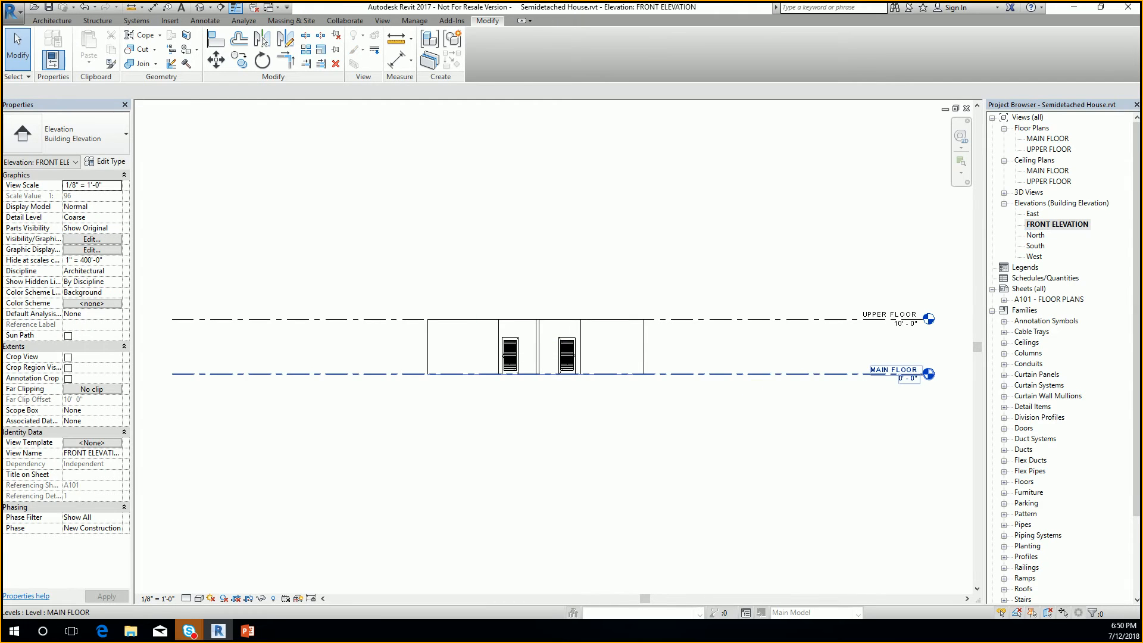
# Examine the FRONT ELEVATION view's walls, the two entry doors and the MAIN FLOOR and UPPER FLOOR level lines
pyautogui.click(772, 441)
pyautogui.scroll(3, 666, 399)
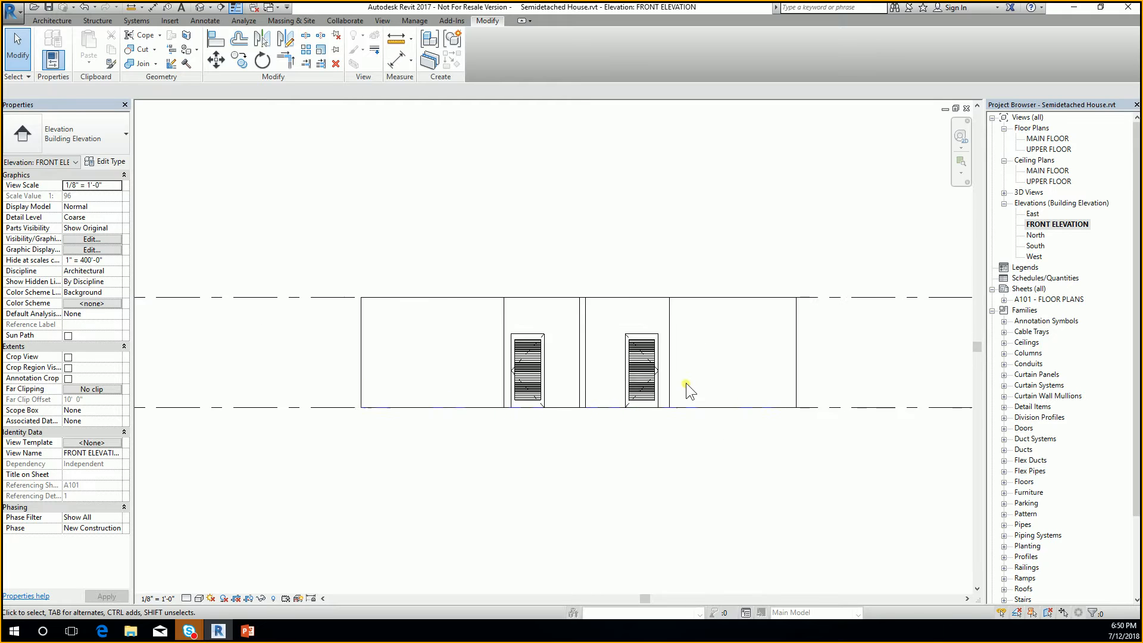
pyautogui.scroll(2, 387, 339)
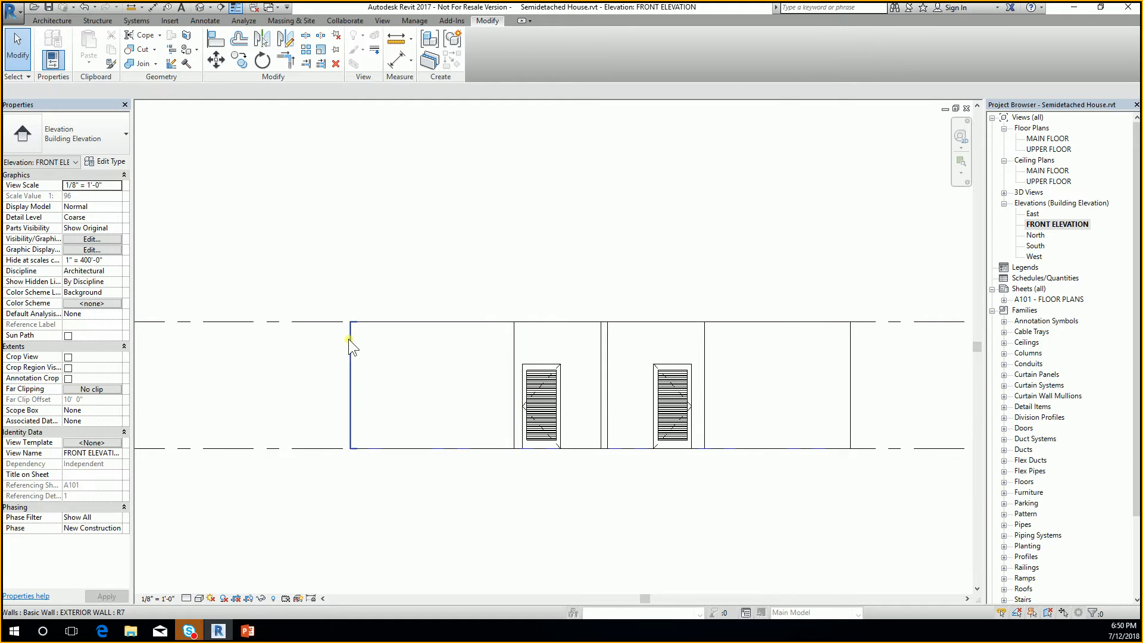
pyautogui.scroll(-3, 476, 340)
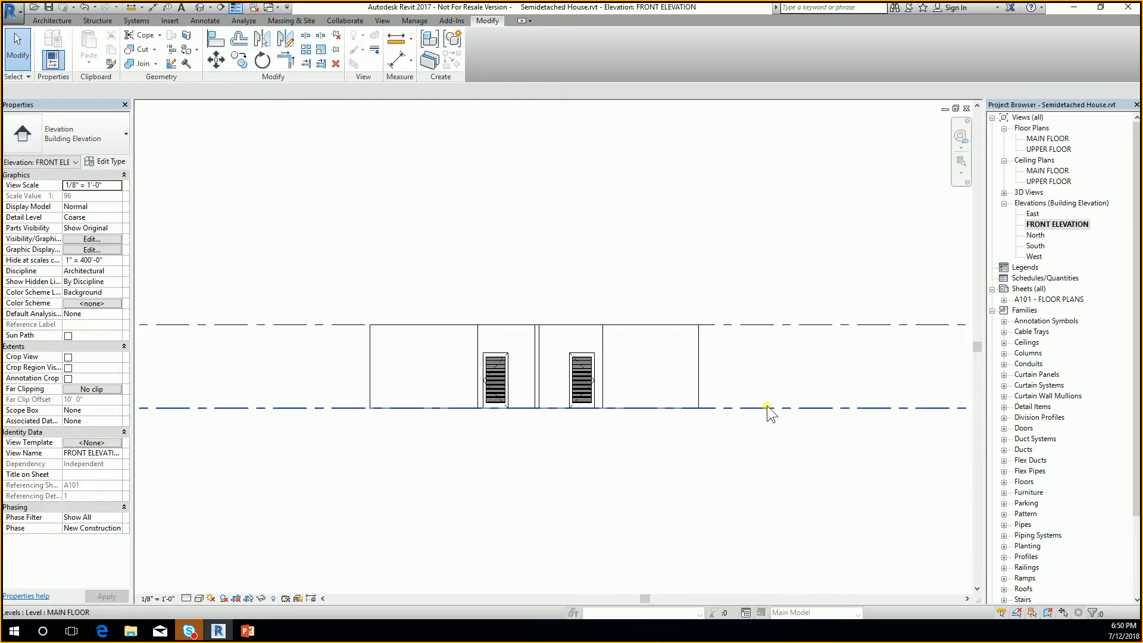
pyautogui.click(766, 325)
pyautogui.click(793, 355)
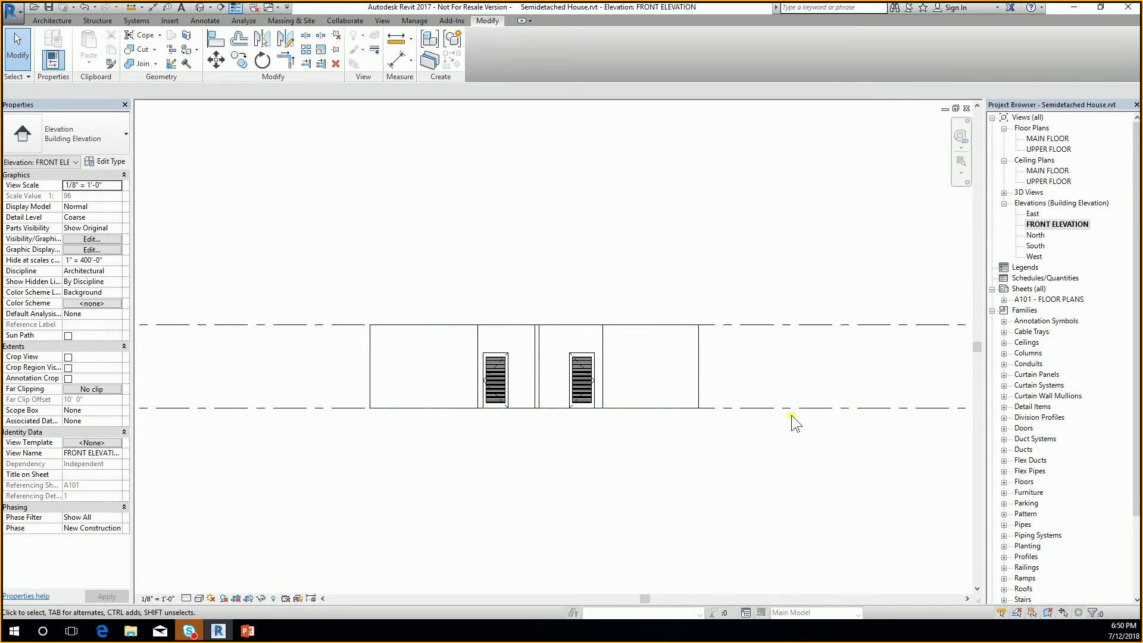
pyautogui.moveTo(791, 416); pyautogui.dragTo(650, 421, button='middle')
pyautogui.scroll(2, 408, 353)
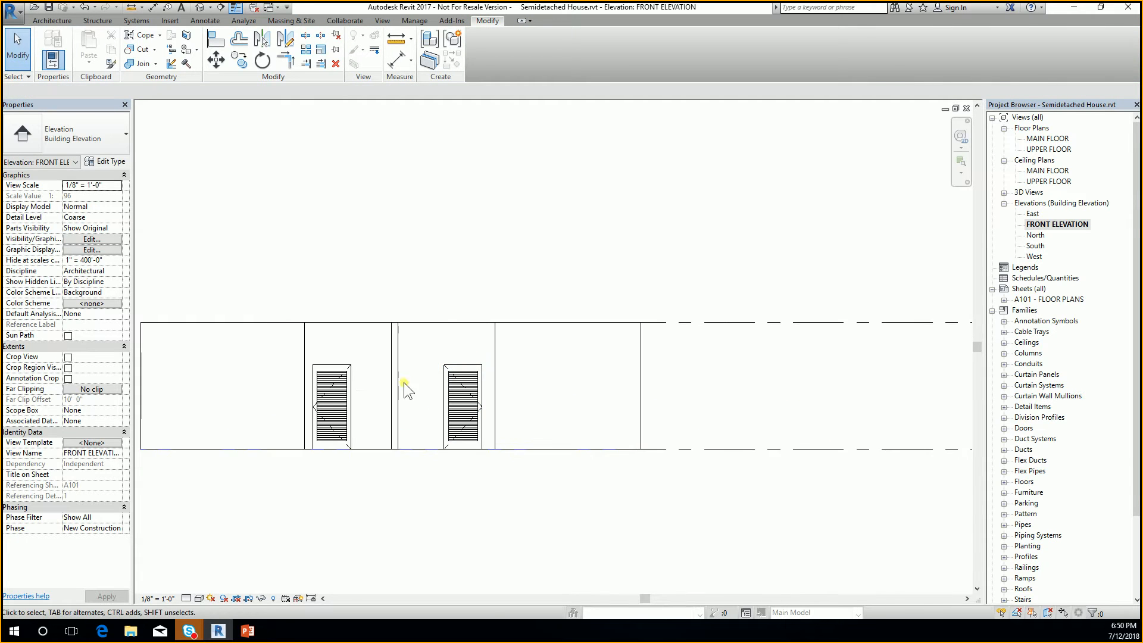
pyautogui.scroll(-2, 480, 363)
pyautogui.scroll(2, 351, 385)
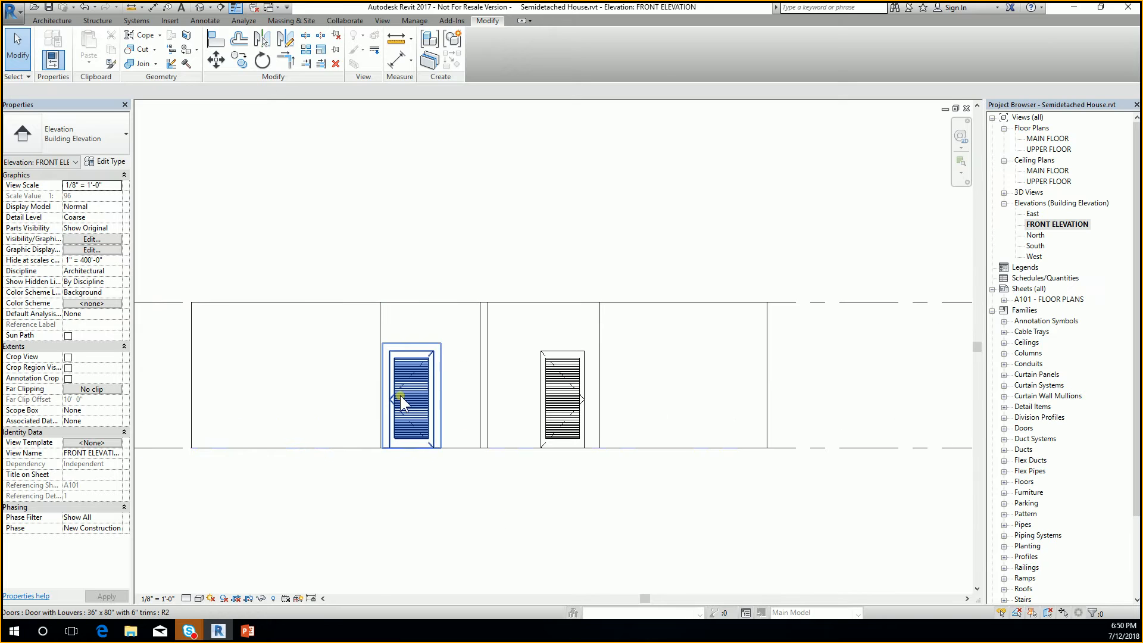
pyautogui.scroll(-3, 561, 404)
pyautogui.scroll(2, 569, 421)
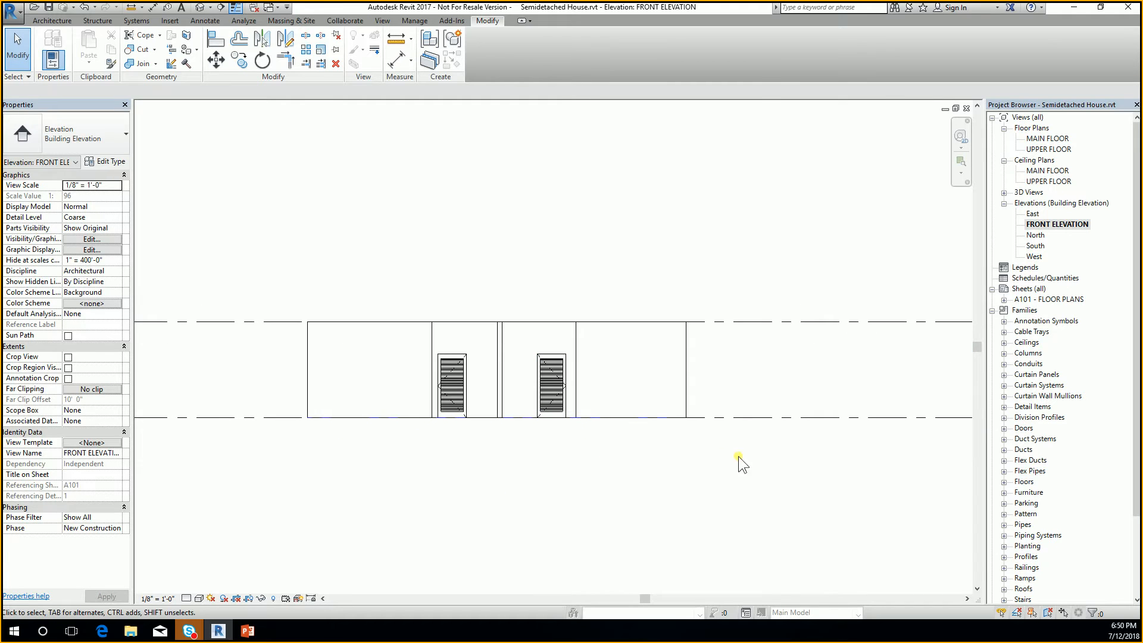
pyautogui.scroll(-2, 764, 439)
pyautogui.moveTo(812, 429); pyautogui.dragTo(635, 430, button='middle')
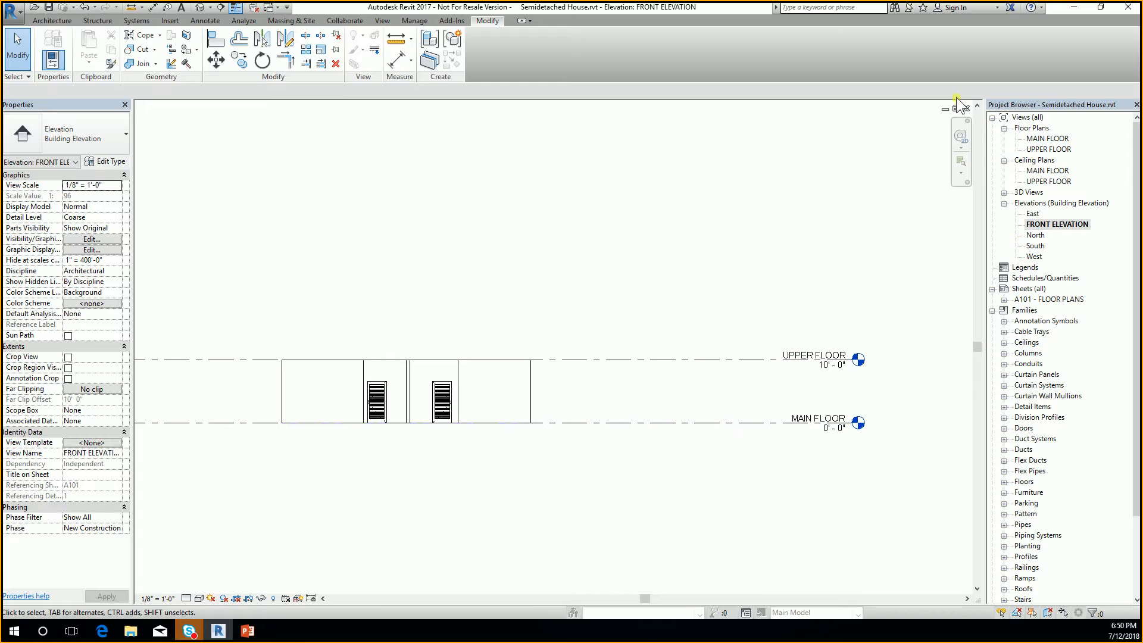
pyautogui.hotkey('alt', 'Tab')
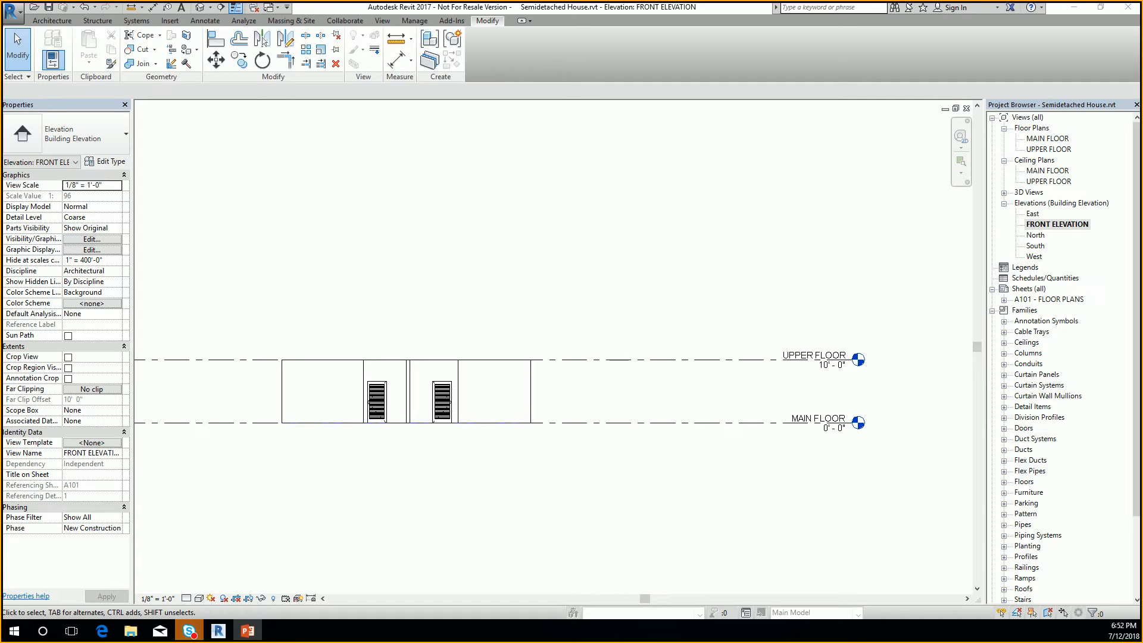
pyautogui.scroll(-2, 726, 281)
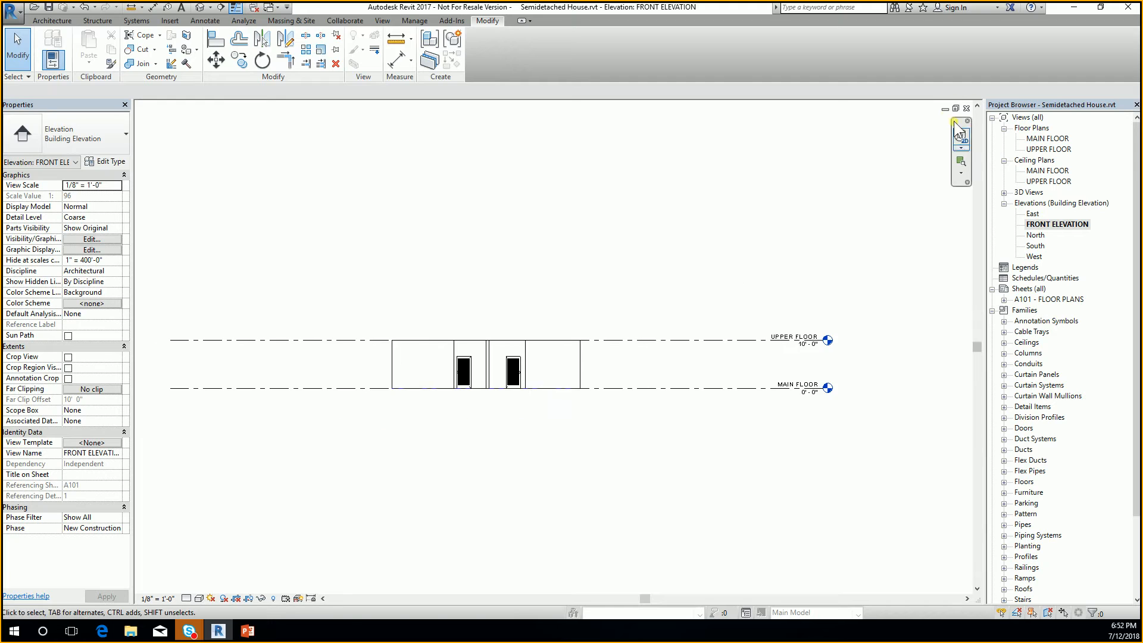
# Close the FRONT ELEVATION view and return to the two units in the MAIN FLOOR plan
pyautogui.click(966, 109)
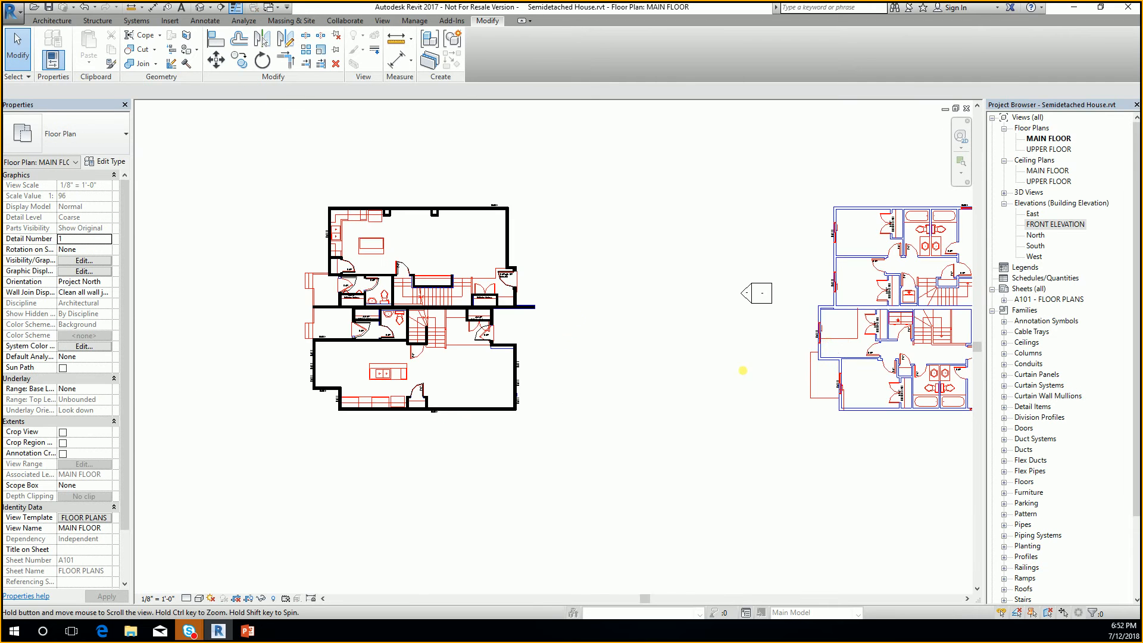
pyautogui.scroll(3, 638, 306)
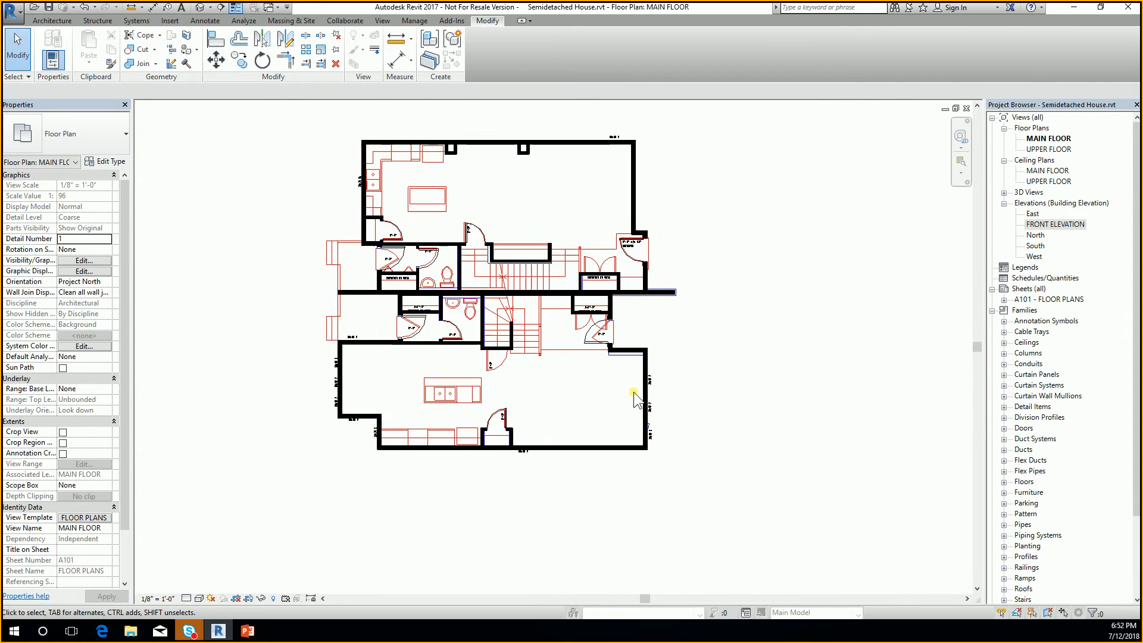
pyautogui.moveTo(633, 393); pyautogui.dragTo(614, 420, button='middle')
pyautogui.moveTo(517, 374); pyautogui.dragTo(541, 374, button='middle')
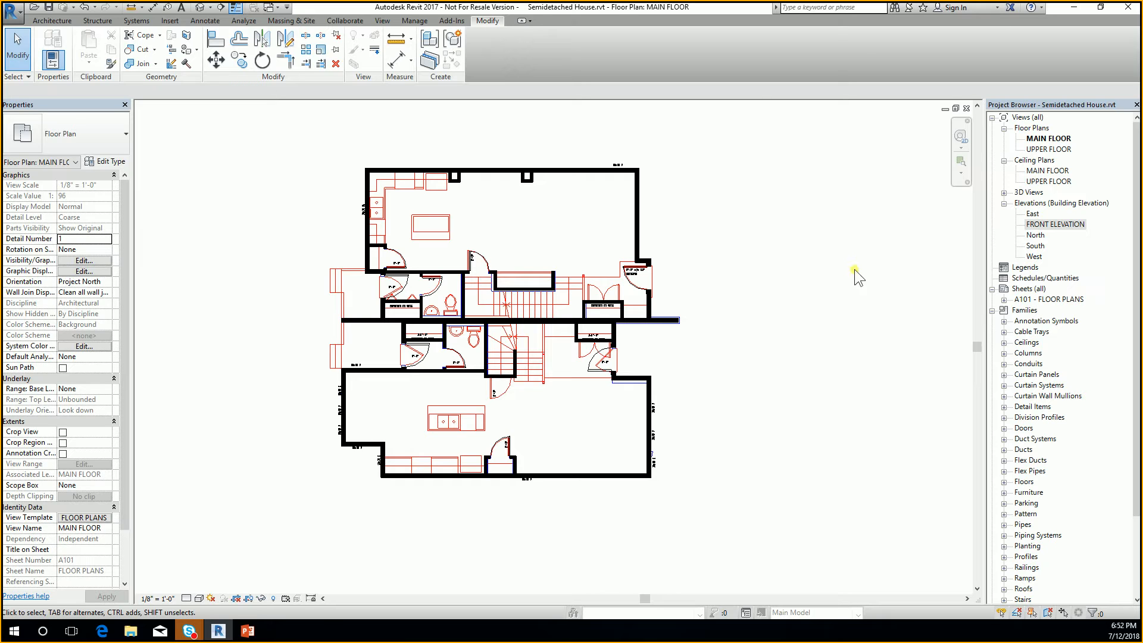
# Review the door types available for the lower unit's front entry door, and clear the selection
pyautogui.scroll(3, 603, 378)
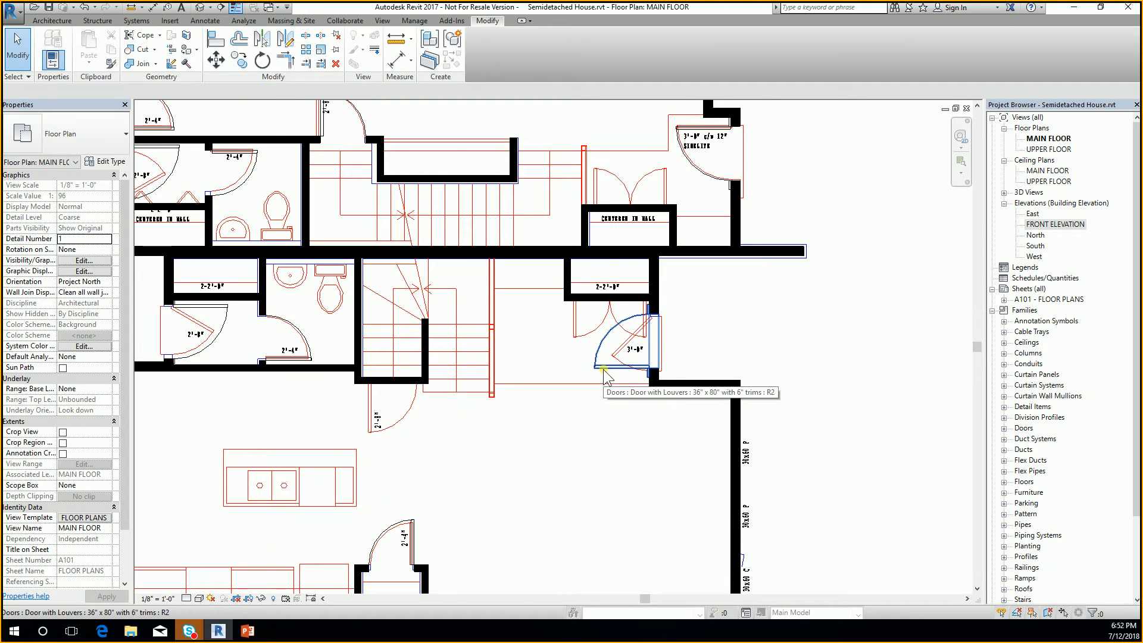
pyautogui.click(603, 370)
pyautogui.click(71, 134)
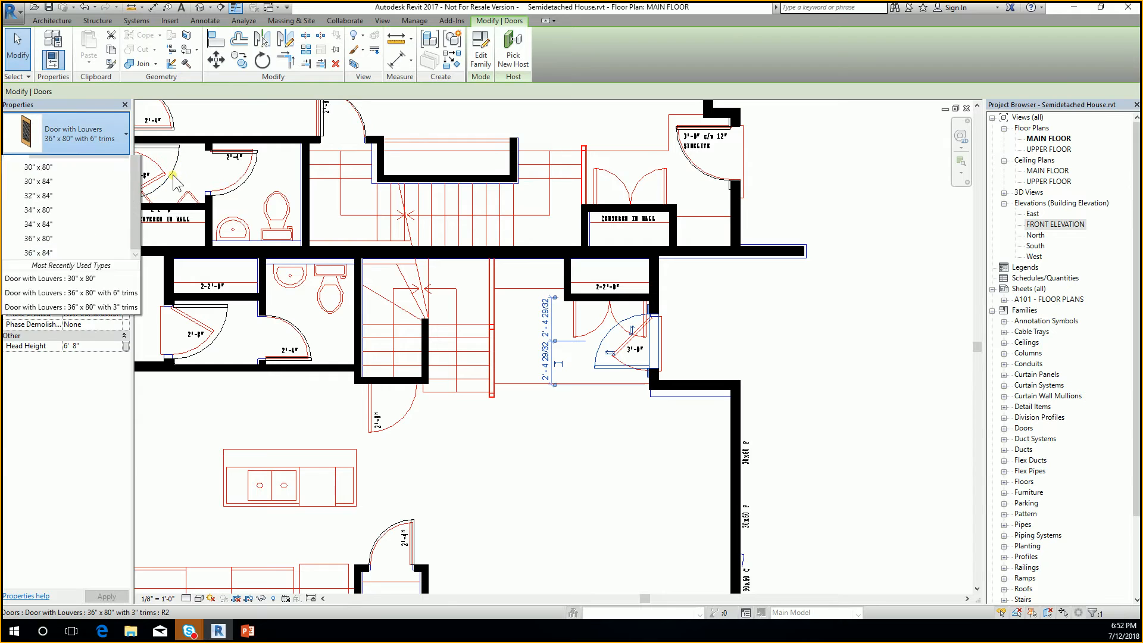
pyautogui.click(80, 143)
pyautogui.click(720, 327)
pyautogui.scroll(-2, 681, 286)
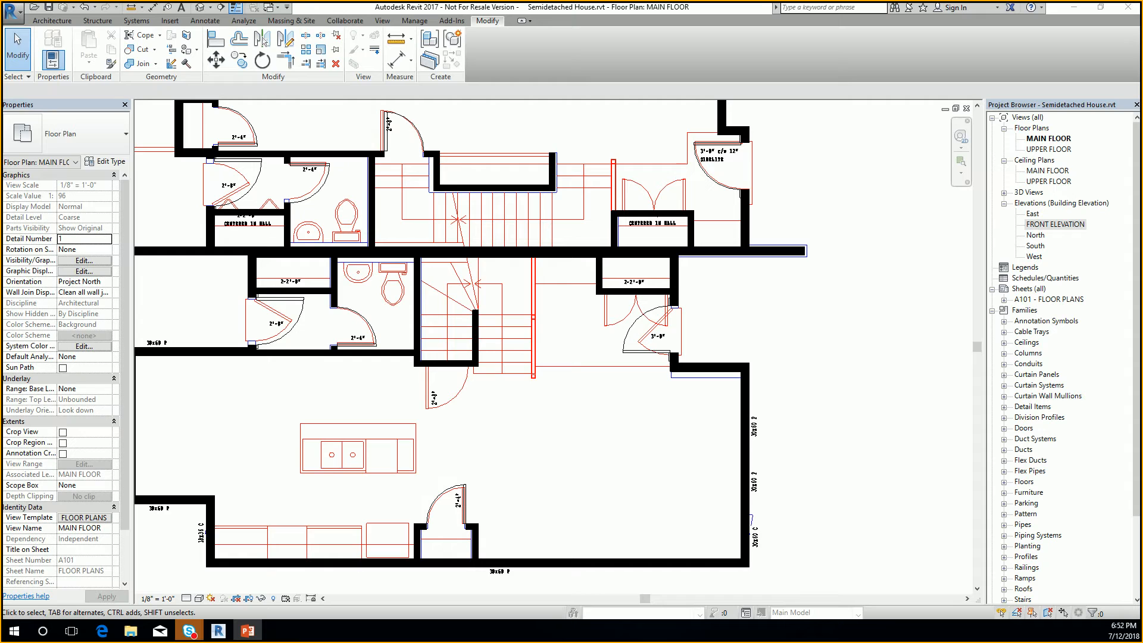
# Examine the main floor plan around the lower unit's stairs for door openings without a placed door
pyautogui.click(571, 403)
pyautogui.scroll(-1, 546, 369)
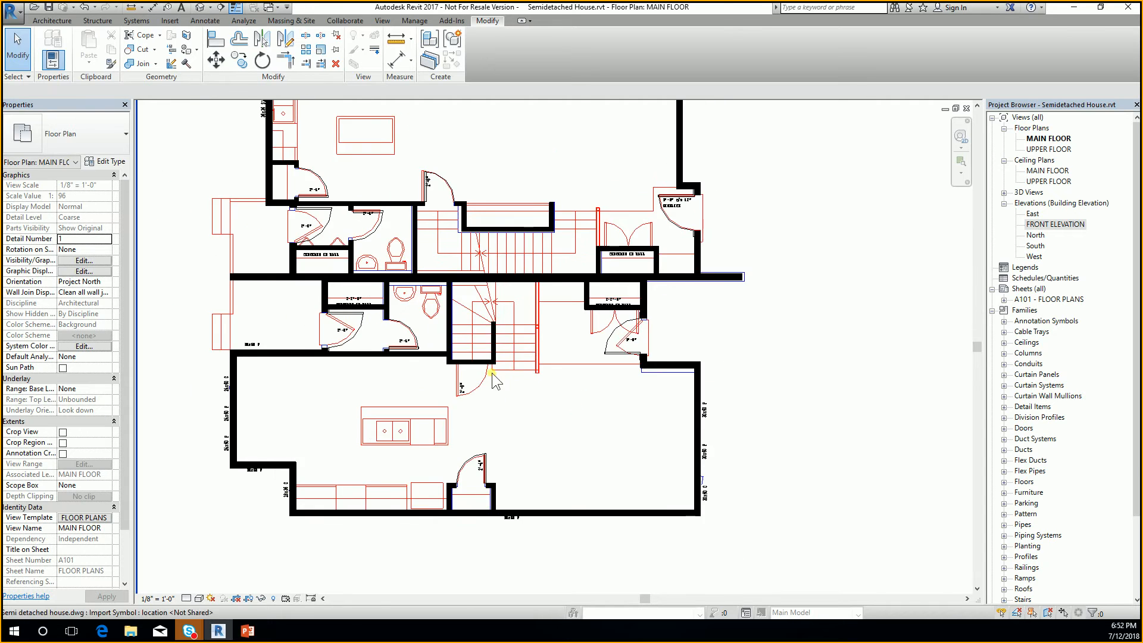
pyautogui.moveTo(491, 375); pyautogui.dragTo(563, 390, button='middle')
pyautogui.moveTo(448, 350); pyautogui.dragTo(460, 380, button='middle')
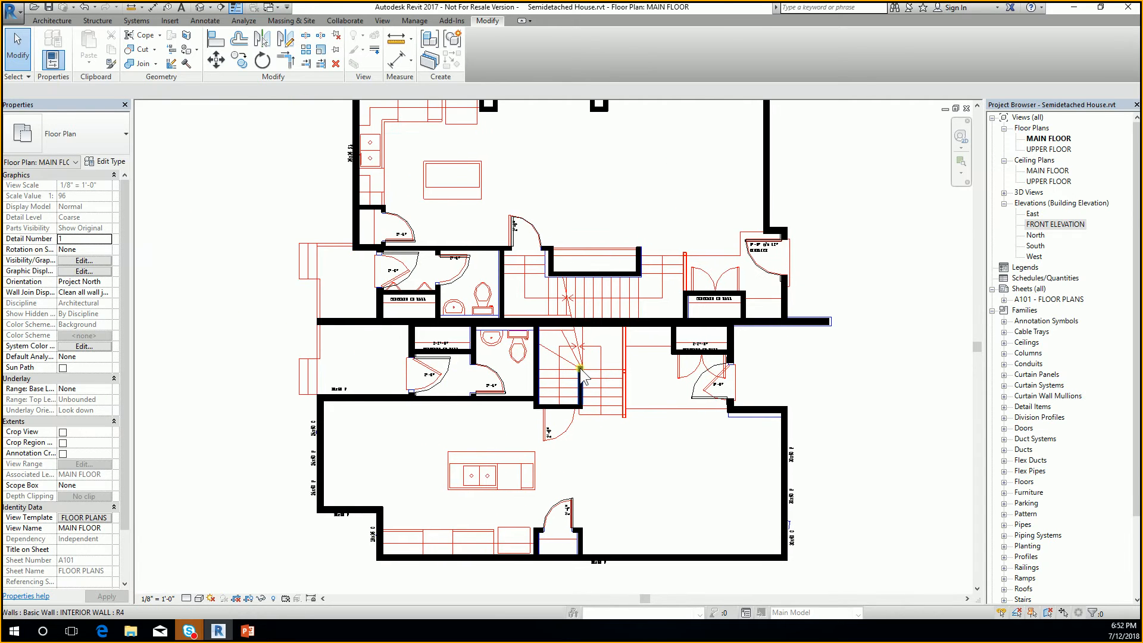
pyautogui.moveTo(580, 368); pyautogui.dragTo(586, 383, button='middle')
pyautogui.scroll(1, 566, 445)
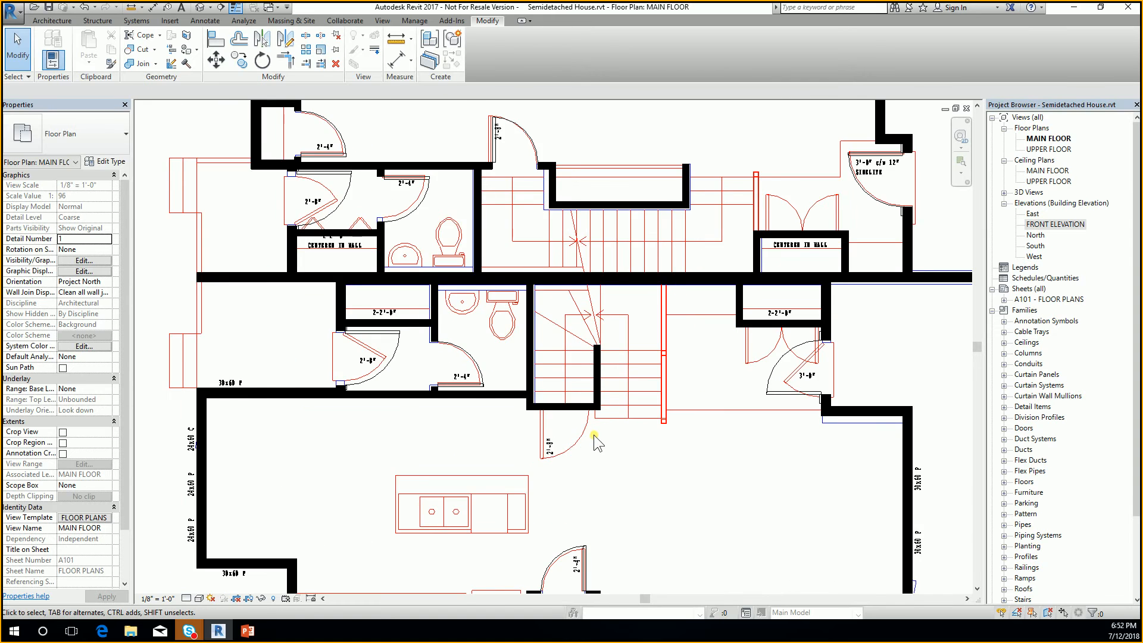
pyautogui.scroll(-1, 594, 434)
pyautogui.scroll(-1, 655, 423)
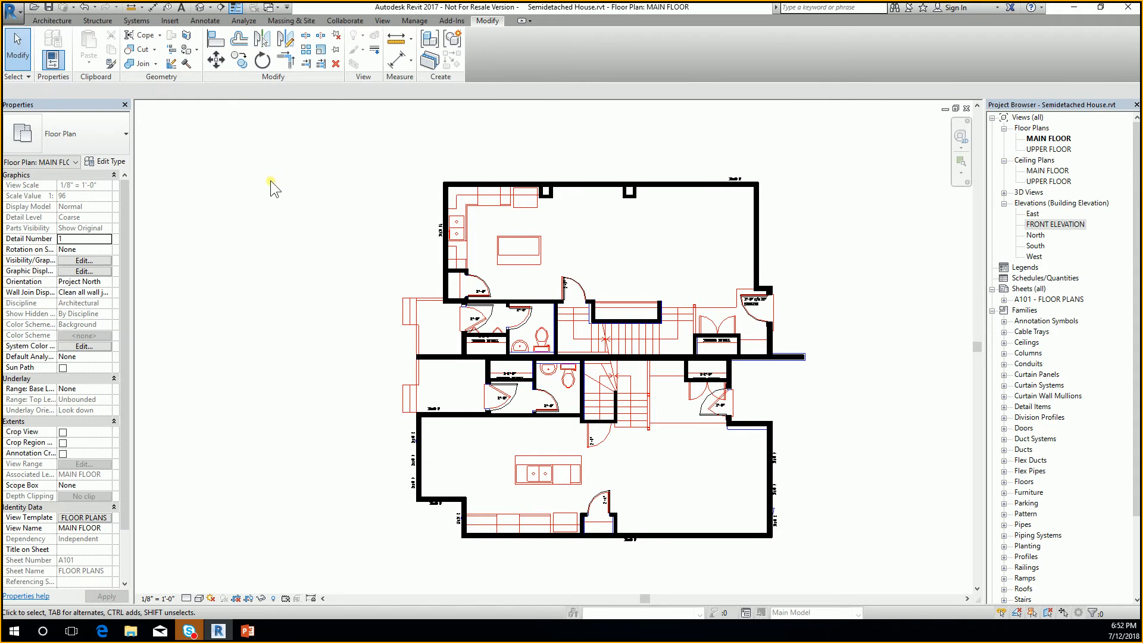
# Place a 30" x 80" Door with Louvers in the wall below the lower unit's stairs, over the drawn 2'-8" door
pyautogui.click(51, 20)
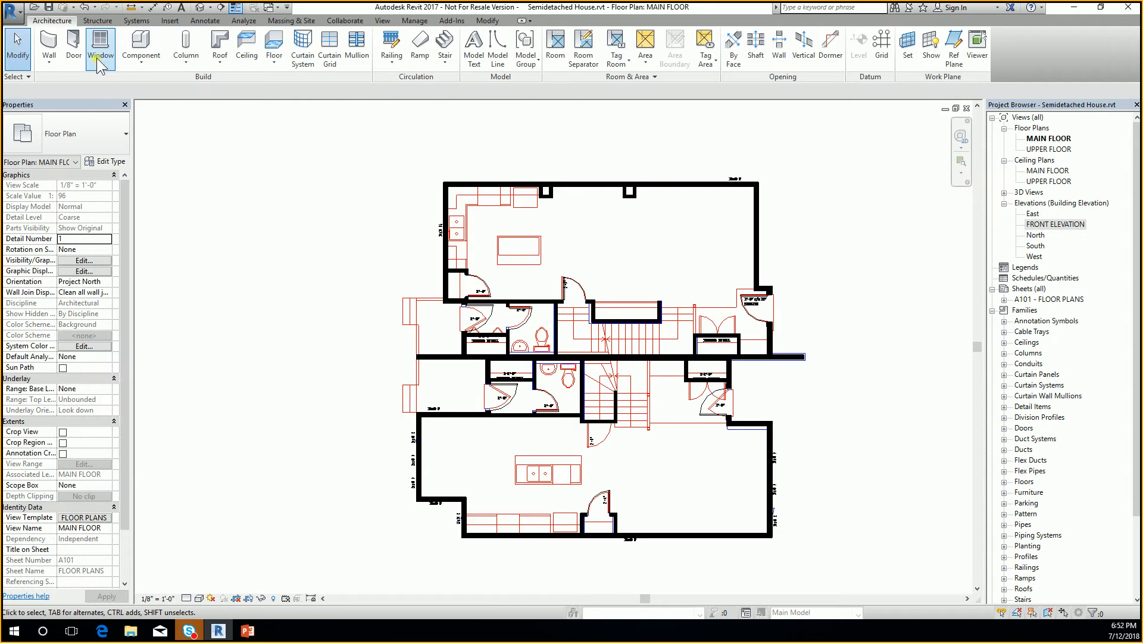
pyautogui.click(72, 53)
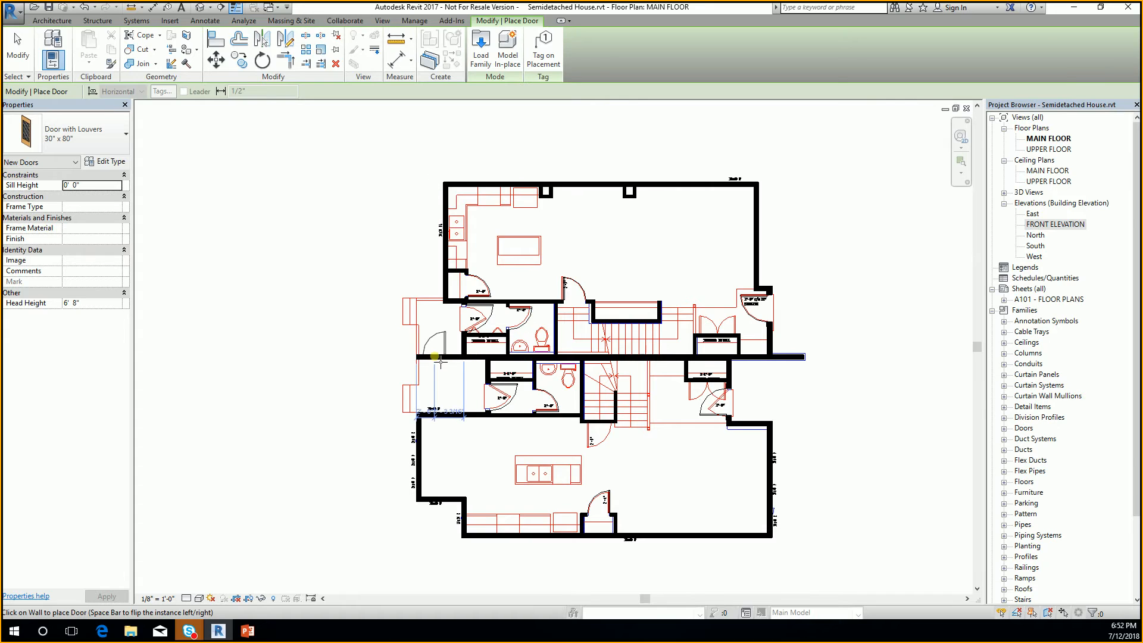
pyautogui.click(89, 136)
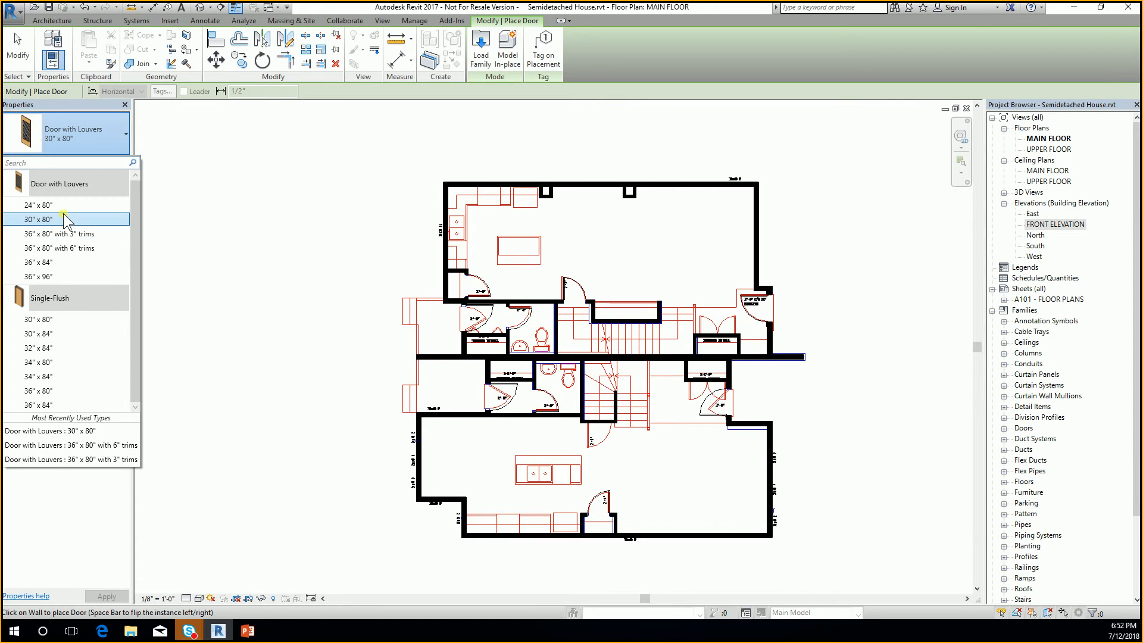
pyautogui.moveTo(61, 223)
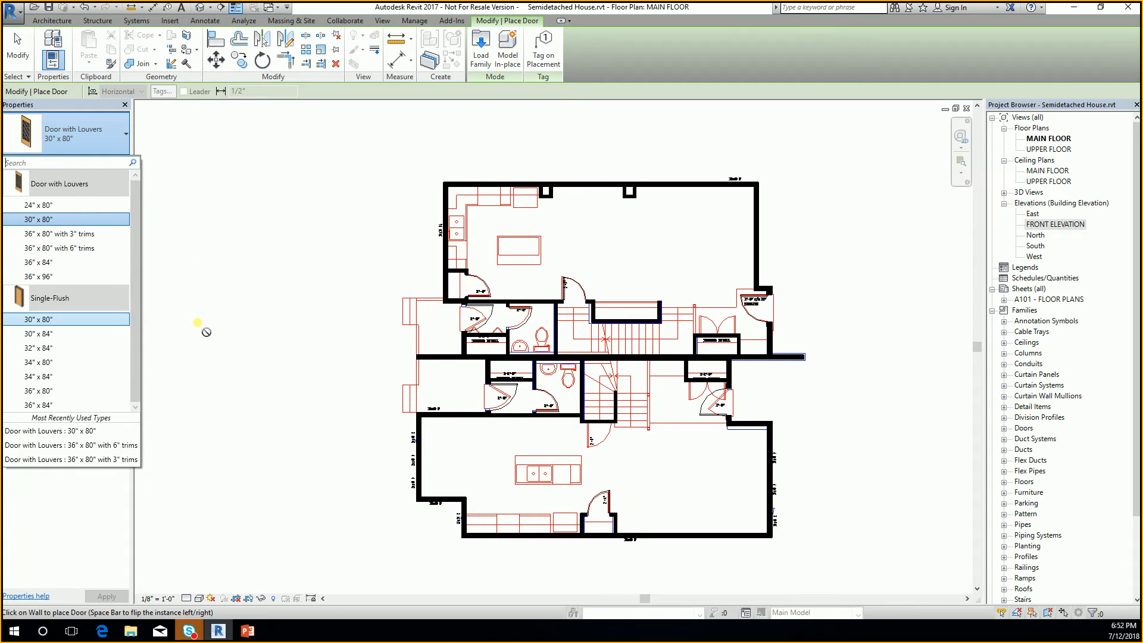
pyautogui.click(57, 220)
pyautogui.scroll(5, 522, 456)
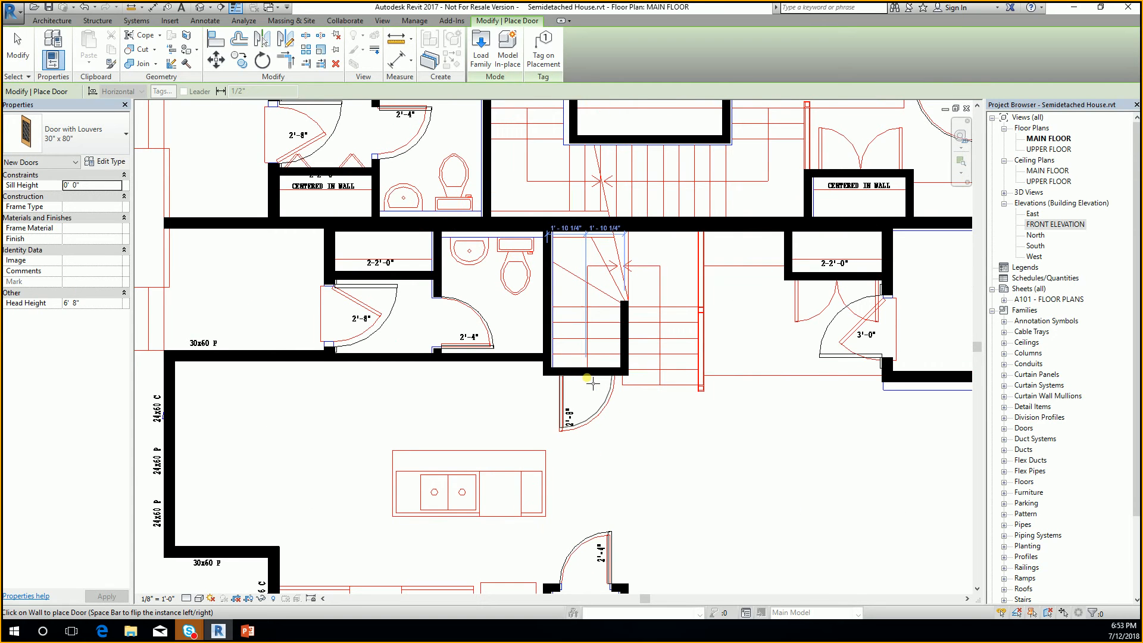
pyautogui.click(593, 384)
pyautogui.scroll(-4, 668, 472)
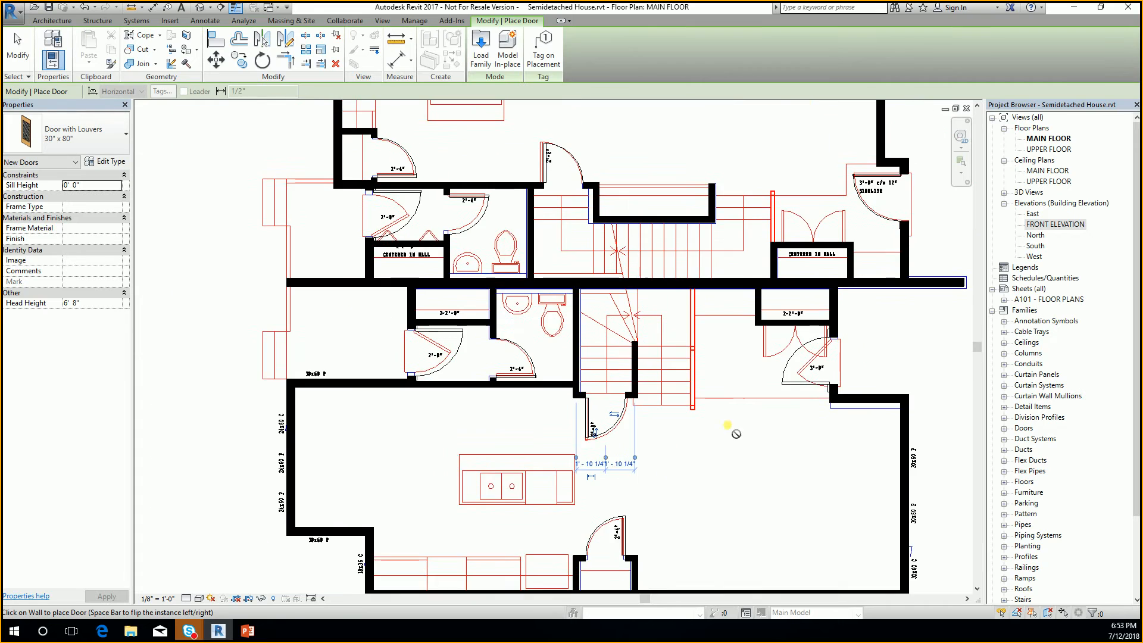
# Switch the door being placed to the 24" x 80" Door with Louvers for the upper unit's entry closet
pyautogui.scroll(4, 737, 318)
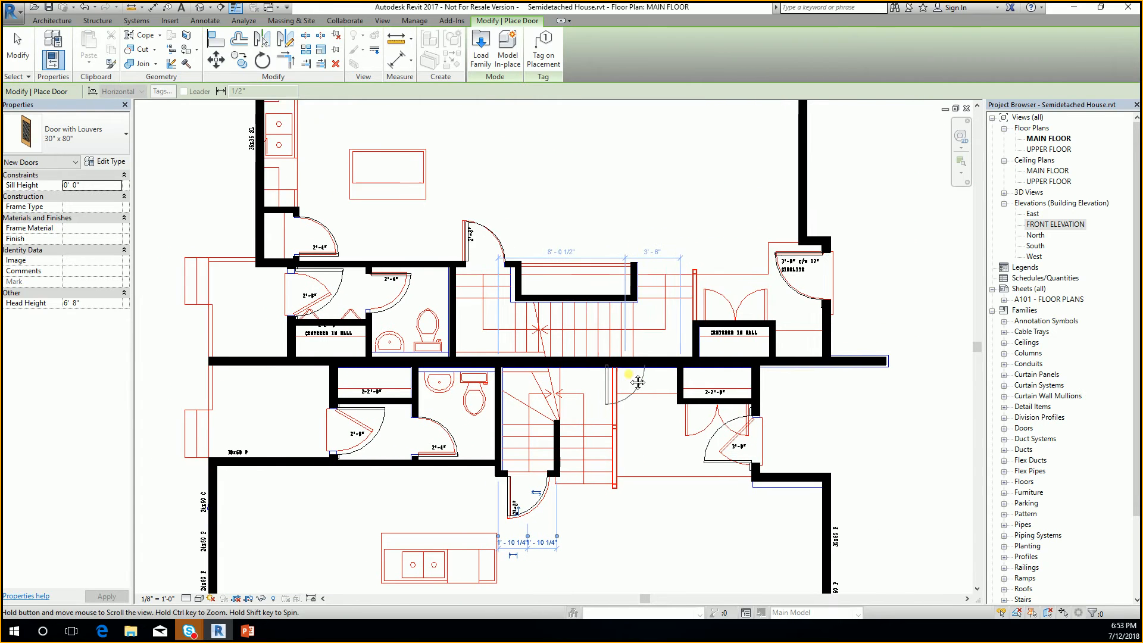
pyautogui.scroll(-1, 762, 434)
pyautogui.moveTo(765, 458); pyautogui.dragTo(754, 397, button='middle')
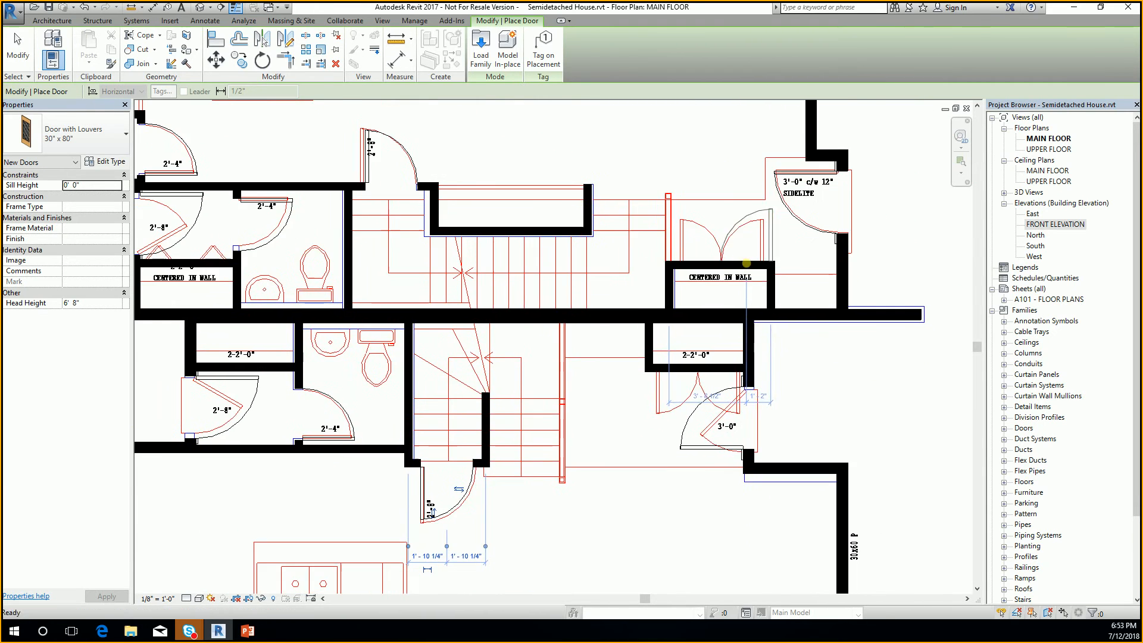
pyautogui.scroll(4, 756, 255)
pyautogui.moveTo(757, 255); pyautogui.dragTo(732, 301, button='middle')
pyautogui.scroll(-2, 739, 266)
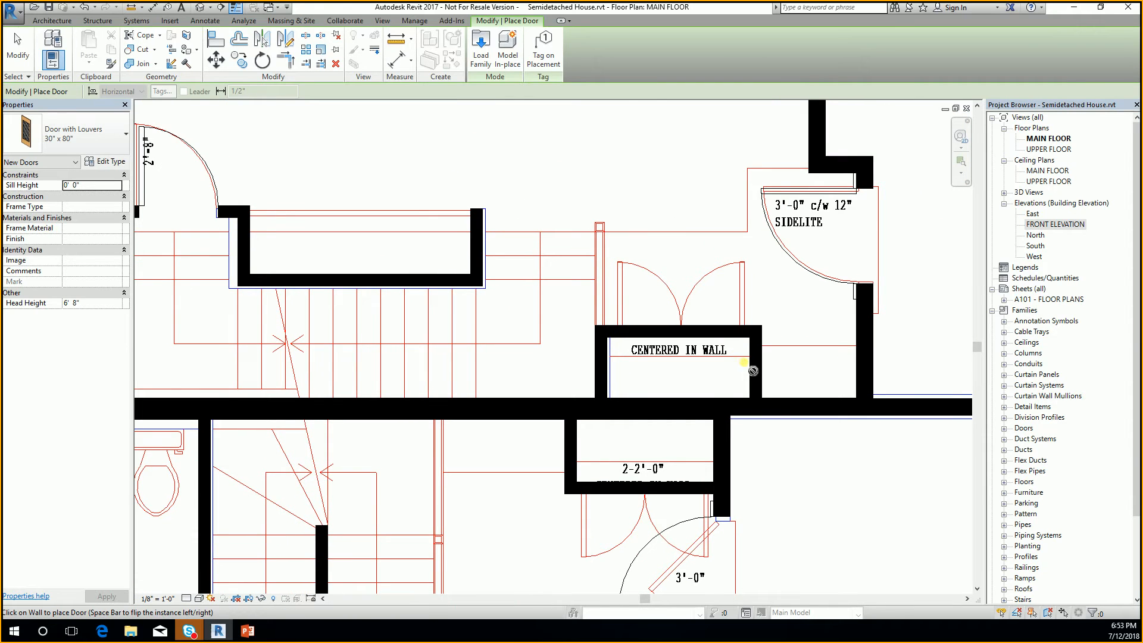
pyautogui.click(81, 140)
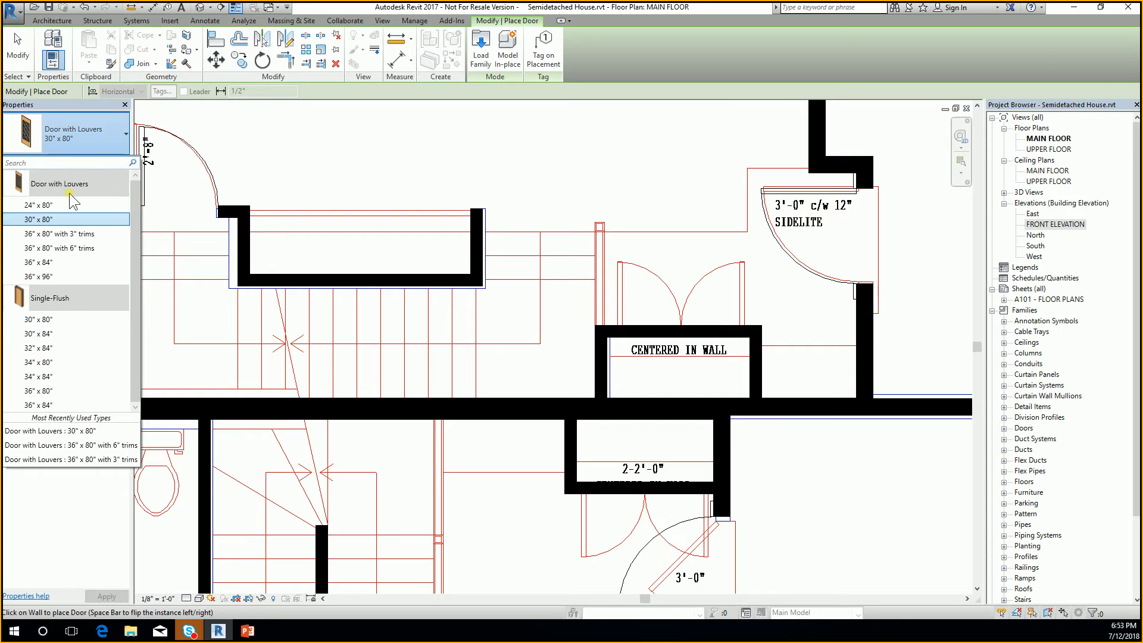
pyautogui.click(42, 203)
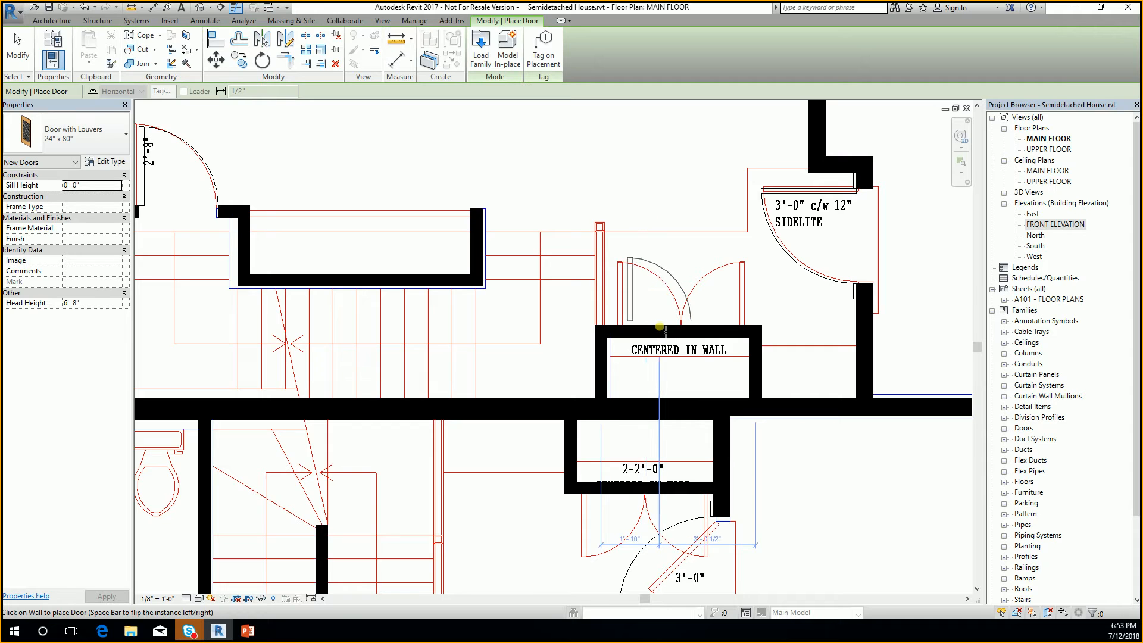
# Place the 24" x 80" Door with Louvers over the stair-side leaf of the upper unit's entry closet, swinging out of the closet
pyautogui.scroll(-2, 658, 326)
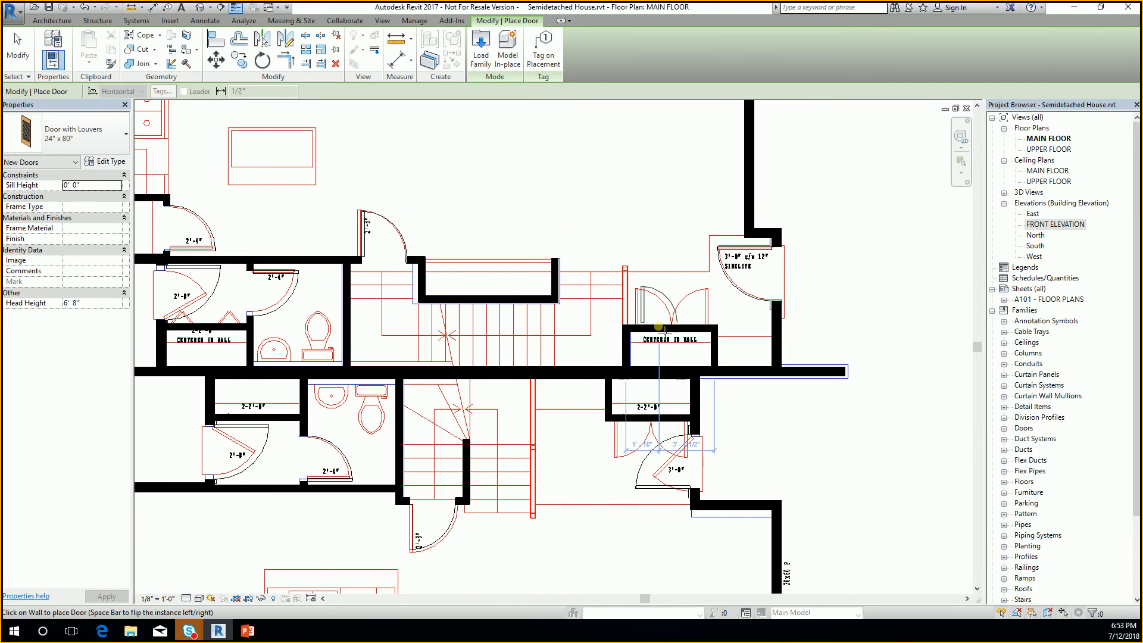
pyautogui.scroll(3, 660, 327)
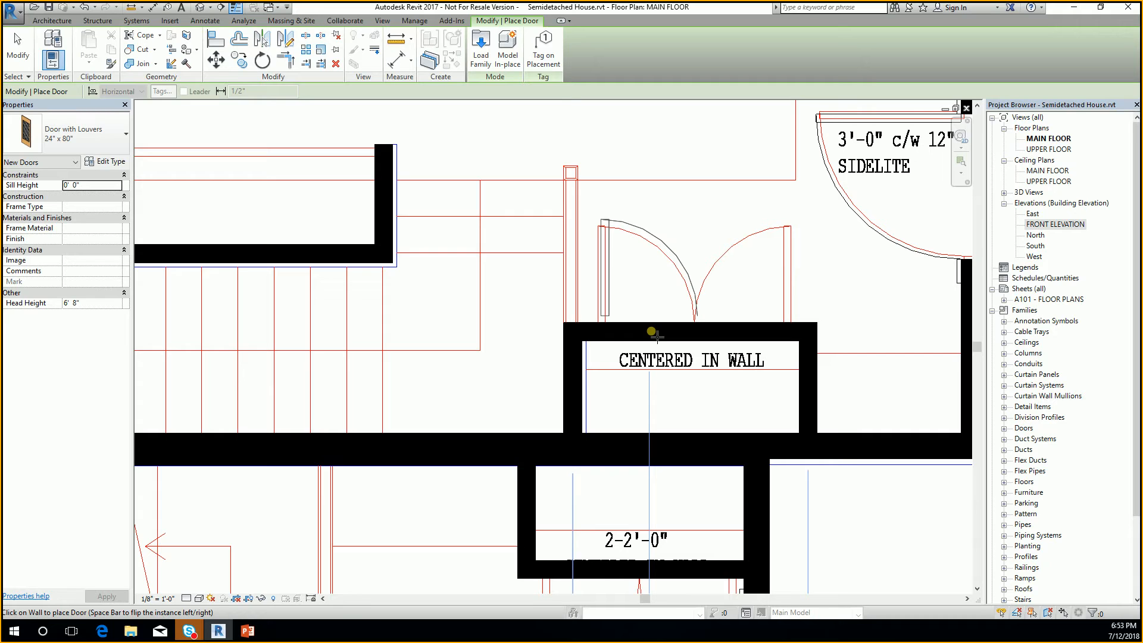
pyautogui.press('space')
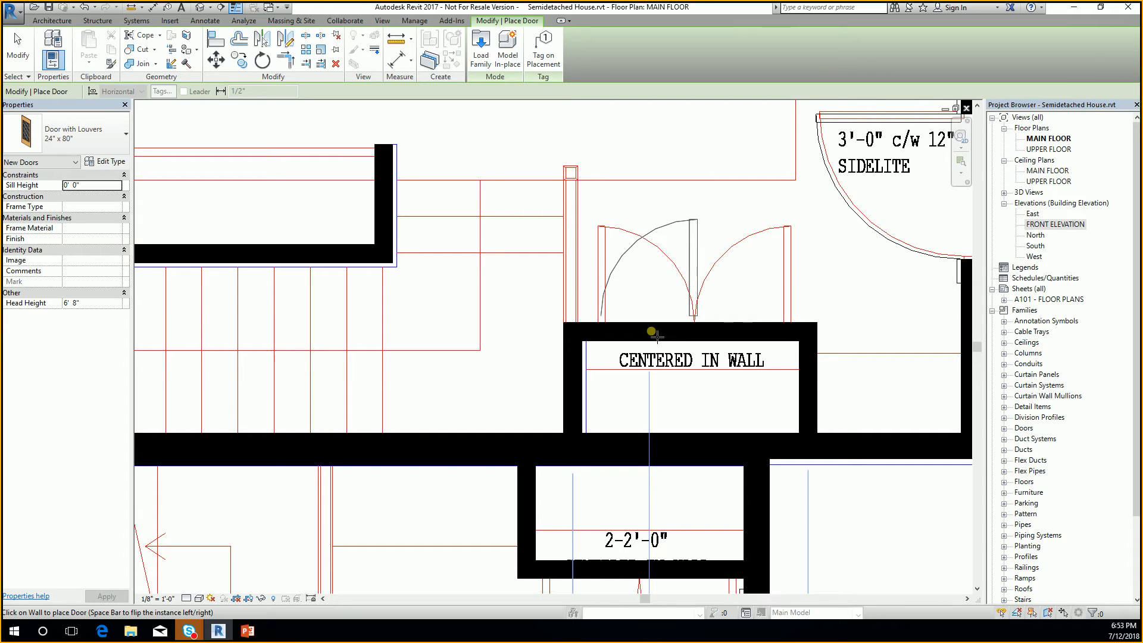
pyautogui.press('space')
pyautogui.press('space')
pyautogui.press('space')
pyautogui.press('space')
pyautogui.press('space')
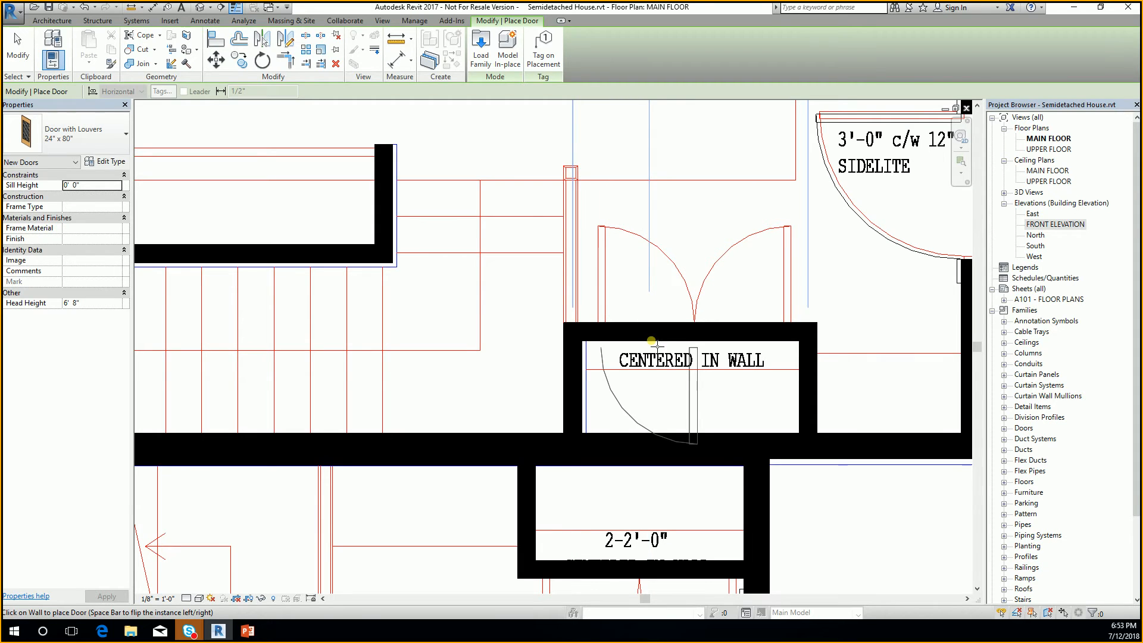
pyautogui.scroll(2, 653, 344)
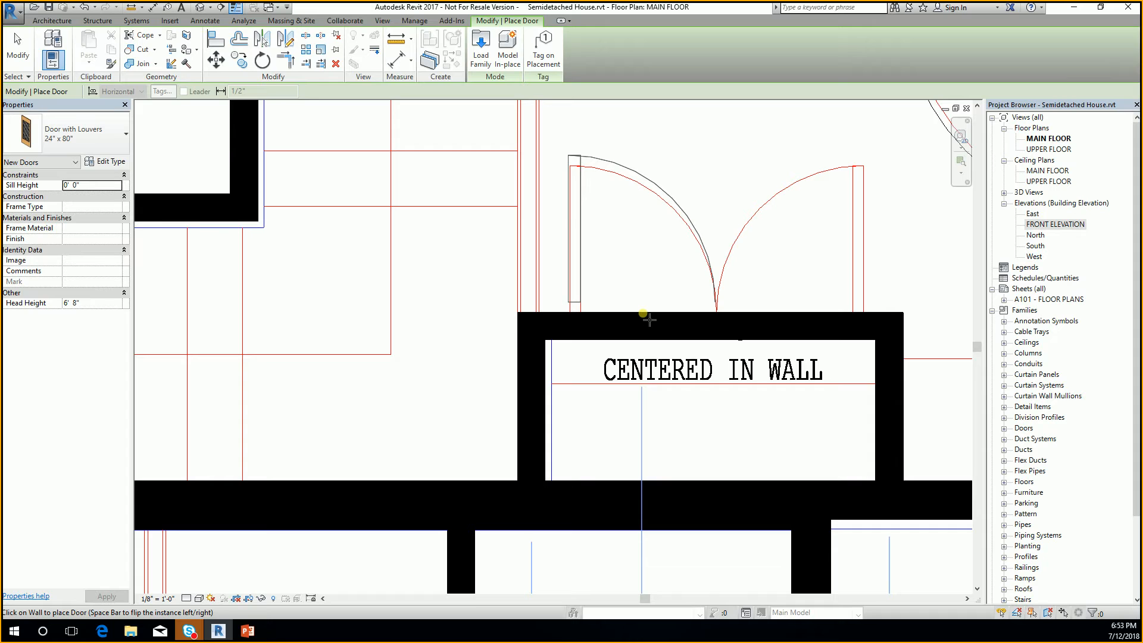
pyautogui.click(644, 317)
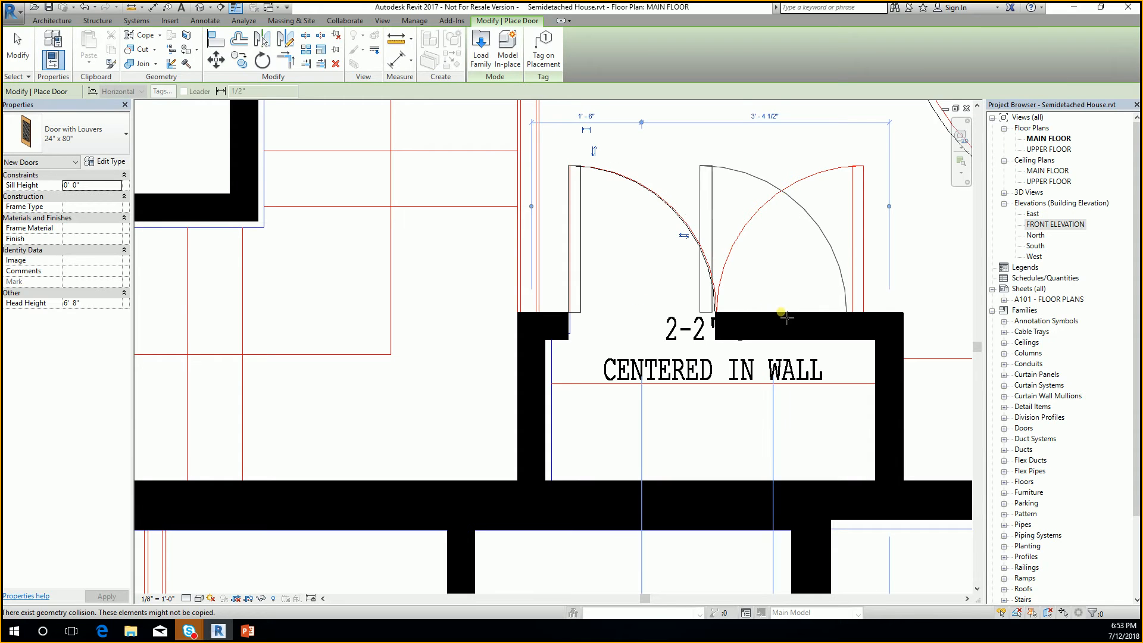
# Place a mirrored 24" x 80" Door with Louvers over the other leaf of the upper unit's entry closet, completing the double door
pyautogui.press('space')
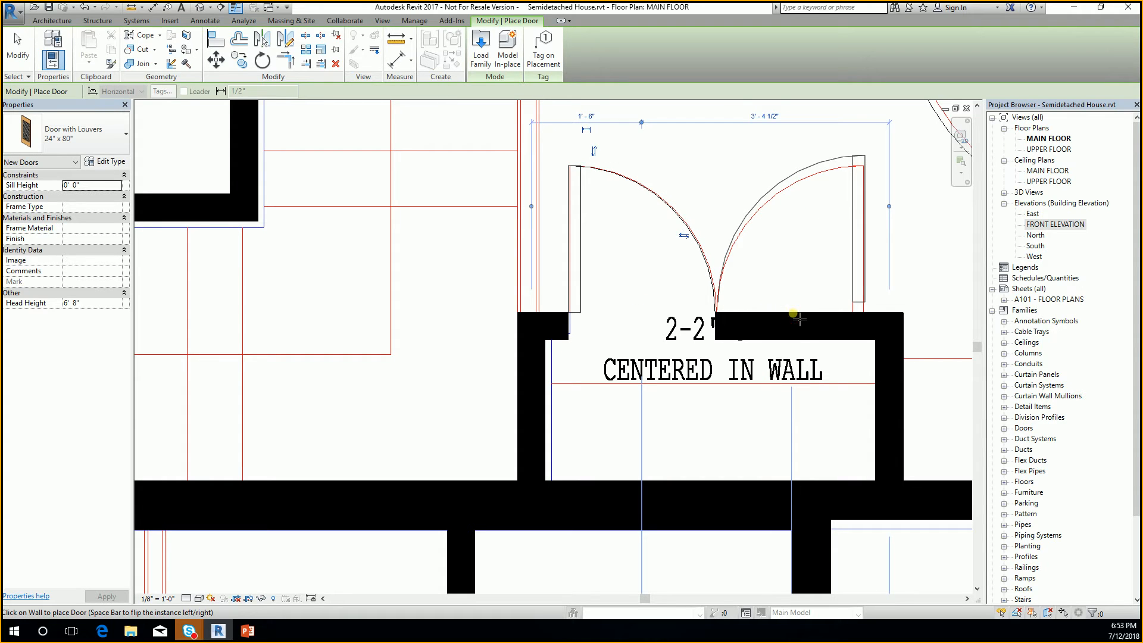
pyautogui.click(801, 321)
pyautogui.press('Escape')
pyautogui.press('Escape')
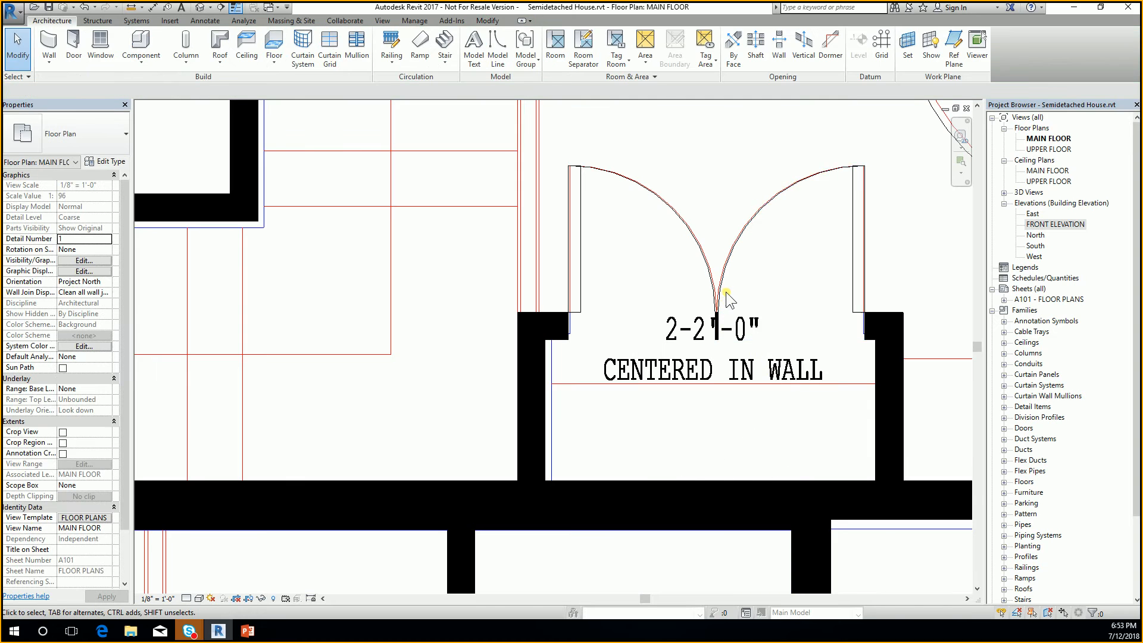
pyautogui.scroll(2, 725, 291)
pyautogui.click(720, 282)
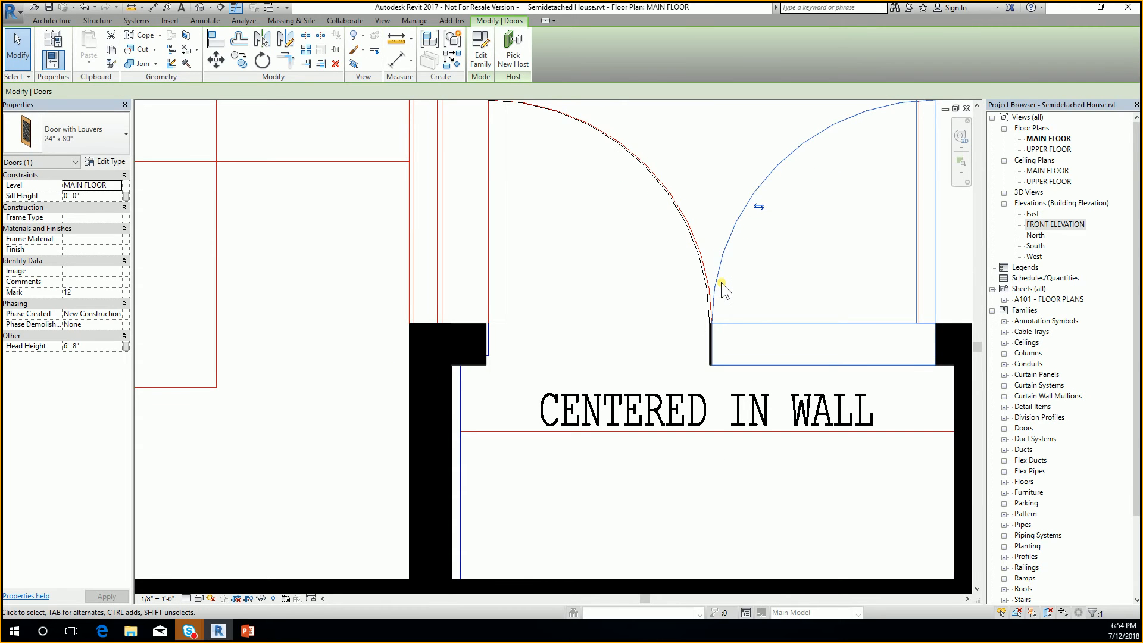
pyautogui.press('Escape')
# Place a mirrored pair of 24" x 80" Doors with Louvers in the lower unit's entry closet wall, over the drawn 2-2'-0" doors
pyautogui.scroll(-4, 625, 286)
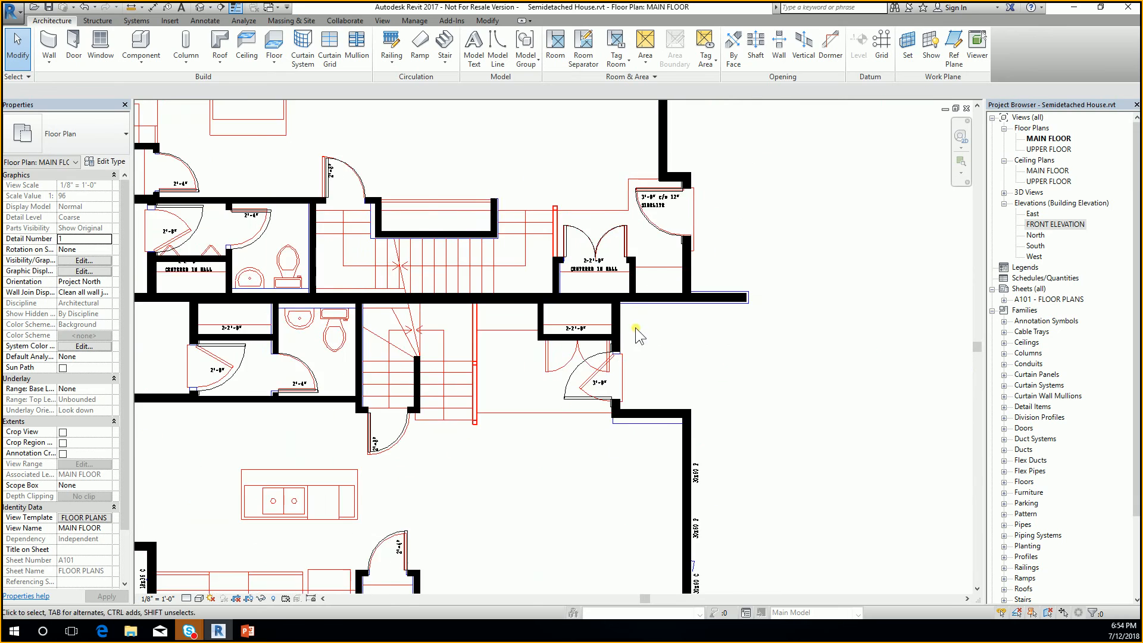
pyautogui.scroll(-1, 634, 327)
pyautogui.press('d')
pyautogui.press('r')
pyautogui.scroll(3, 658, 333)
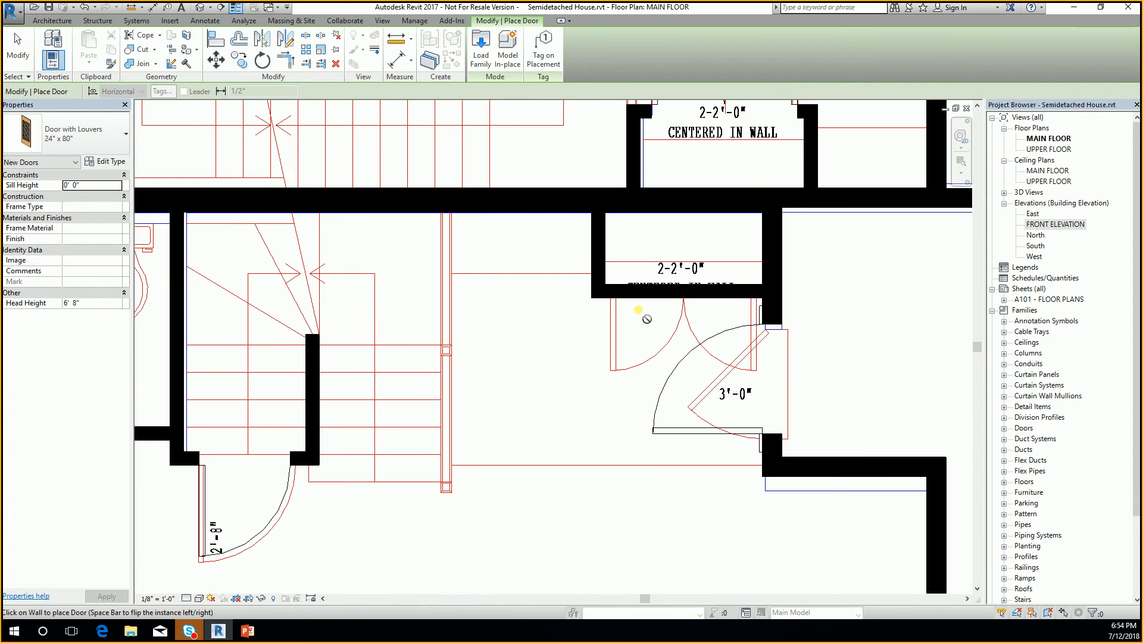
pyautogui.scroll(3, 646, 319)
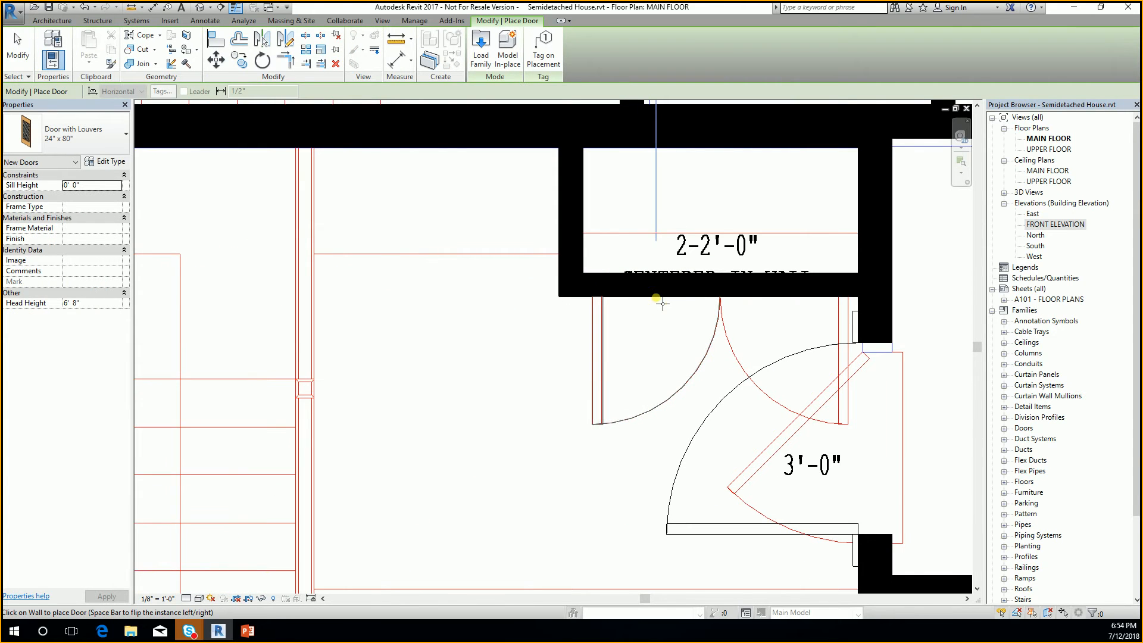
pyautogui.click(663, 304)
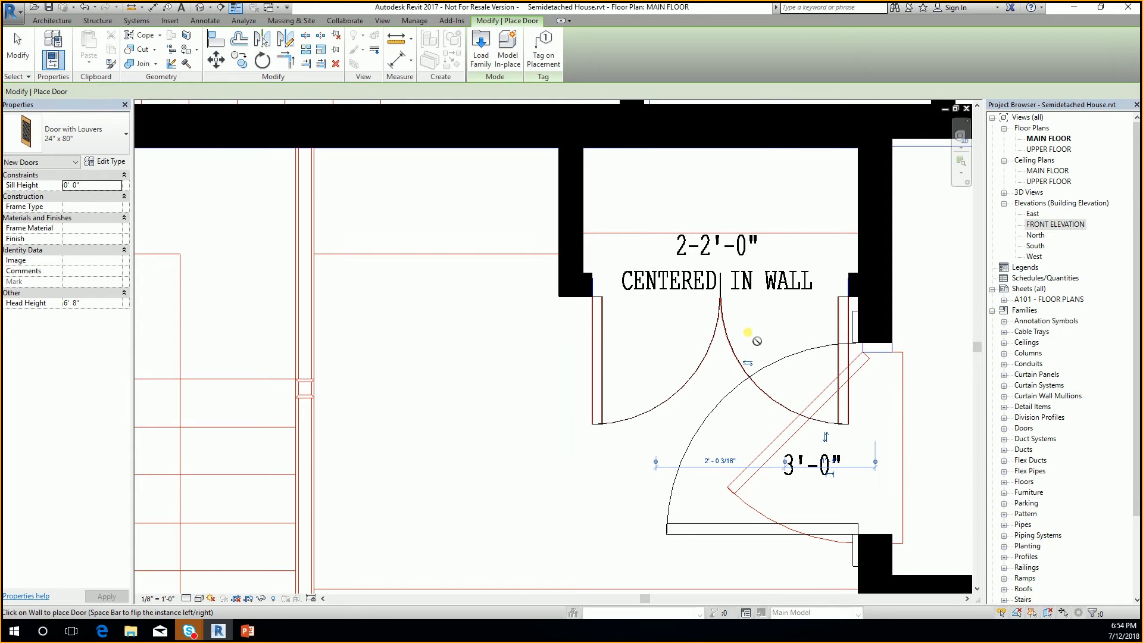
# Place a mirrored pair of 24" x 80" Doors with Louvers in the wall of the closet beside the lower unit's bathroom
pyautogui.scroll(-6, 756, 340)
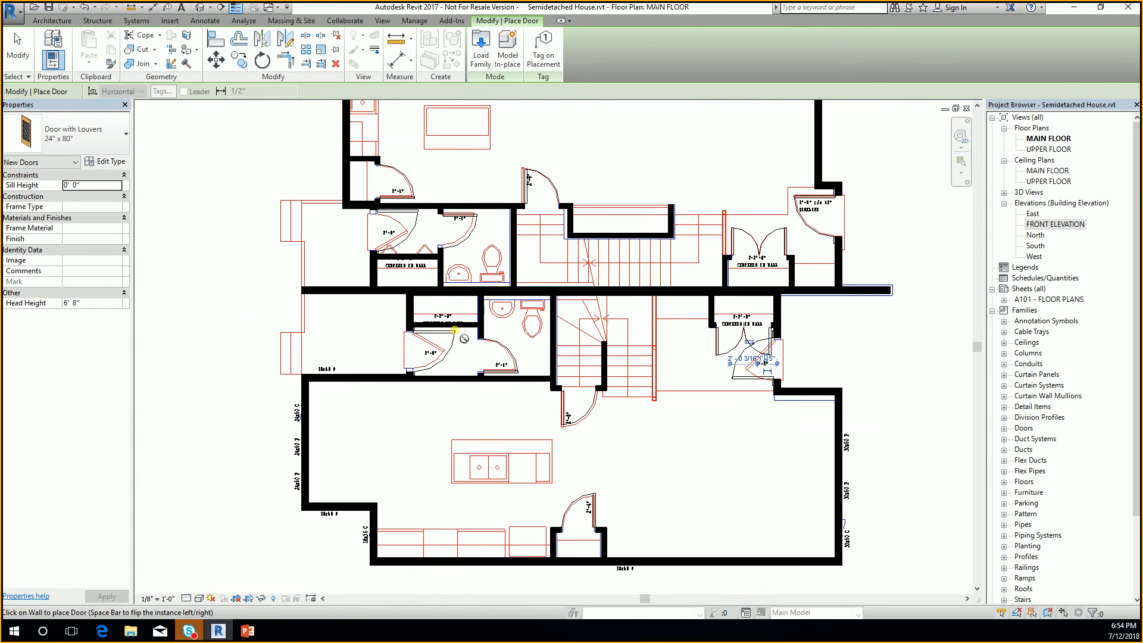
pyautogui.scroll(5, 455, 331)
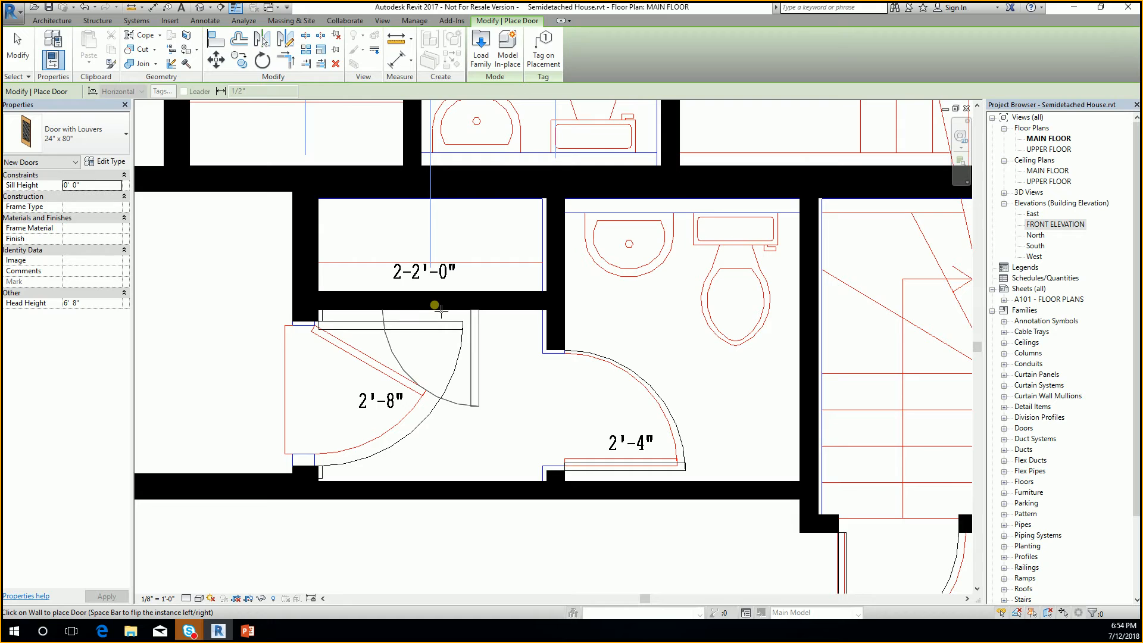
pyautogui.click(479, 307)
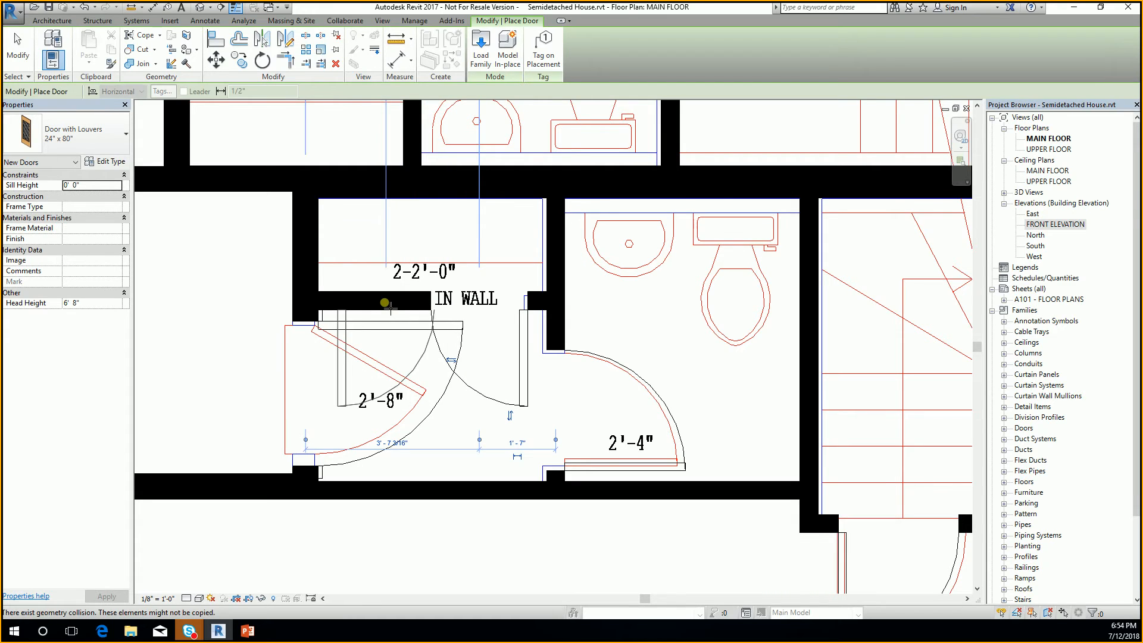
pyautogui.scroll(-3, 473, 354)
pyautogui.scroll(-2, 473, 352)
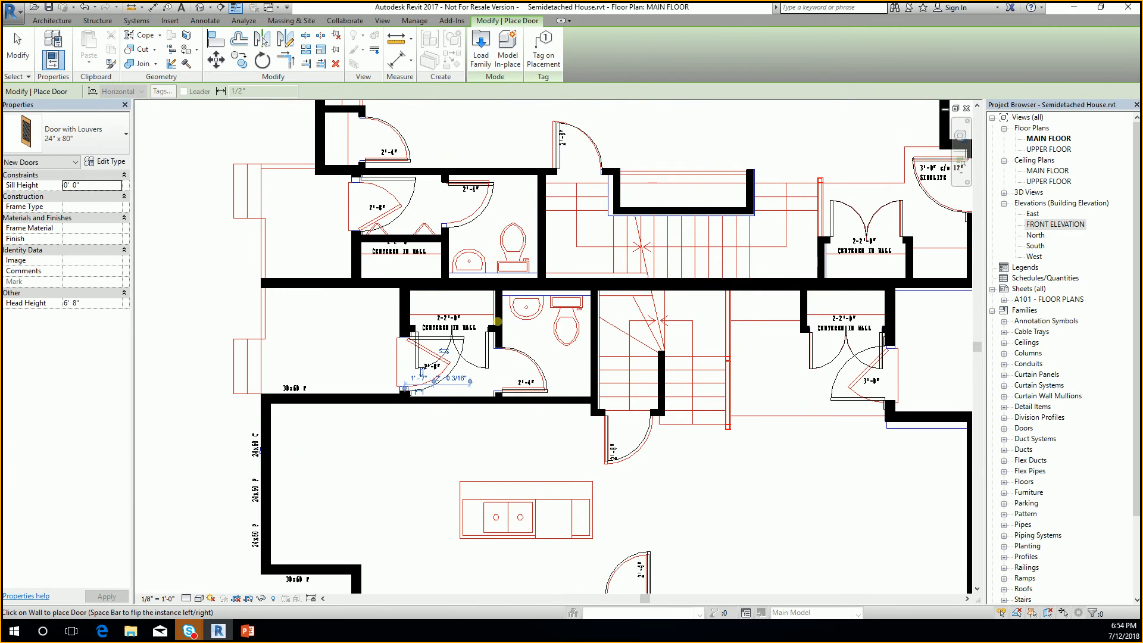
# Place a mirrored pair of outward-swinging 24" x 80" Doors with Louvers in the wall of the closet beside the upper unit's bathroom
pyautogui.scroll(4, 428, 223)
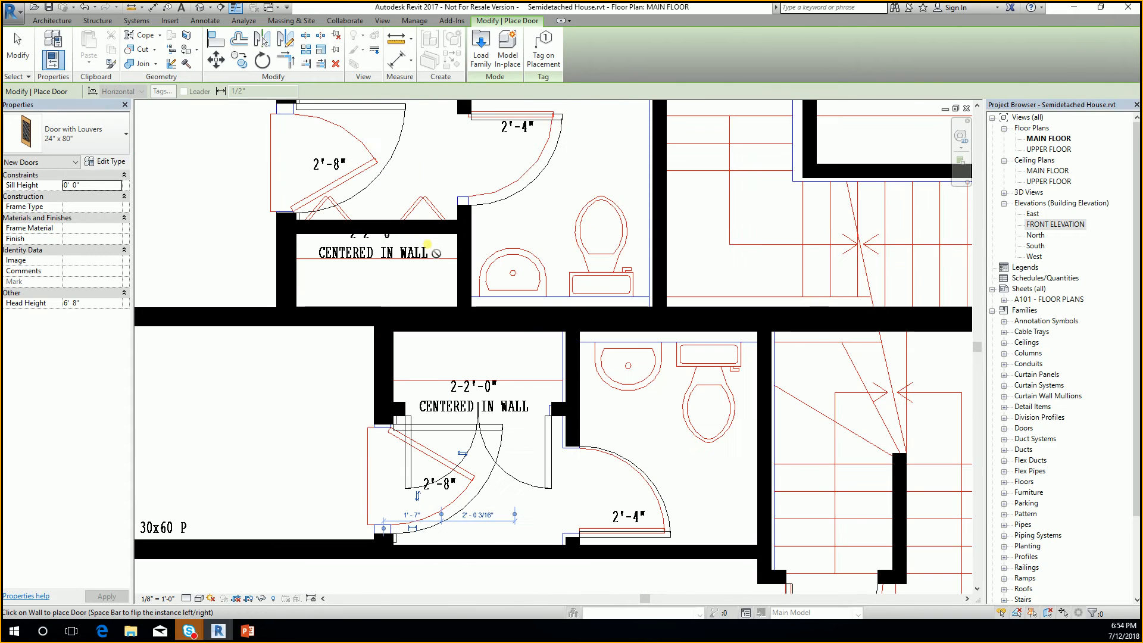
pyautogui.click(409, 219)
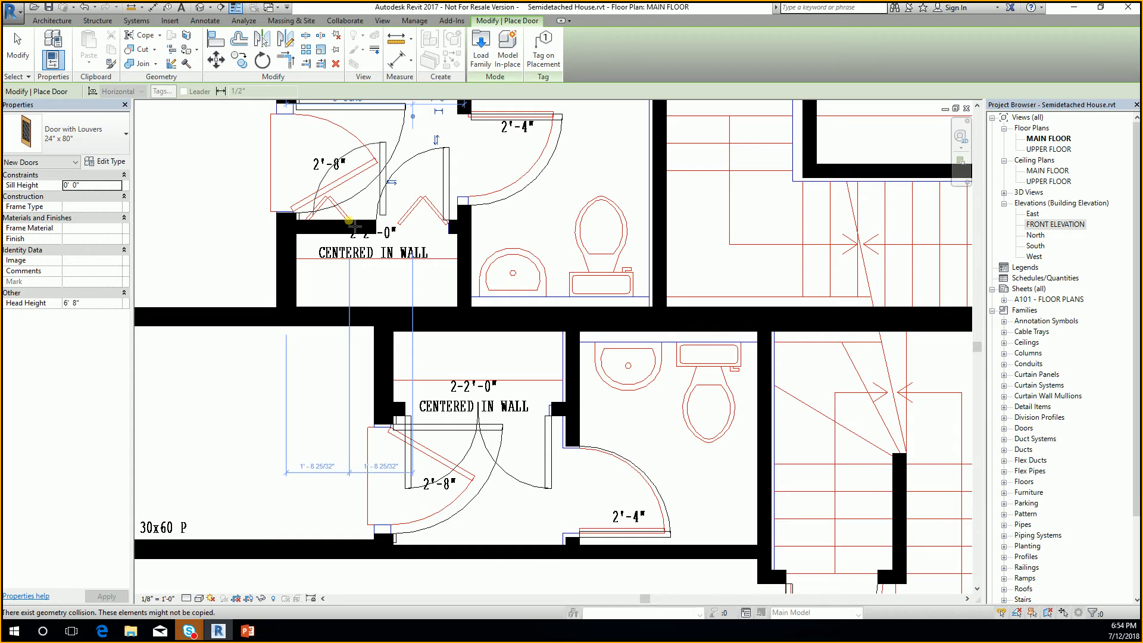
pyautogui.click(341, 222)
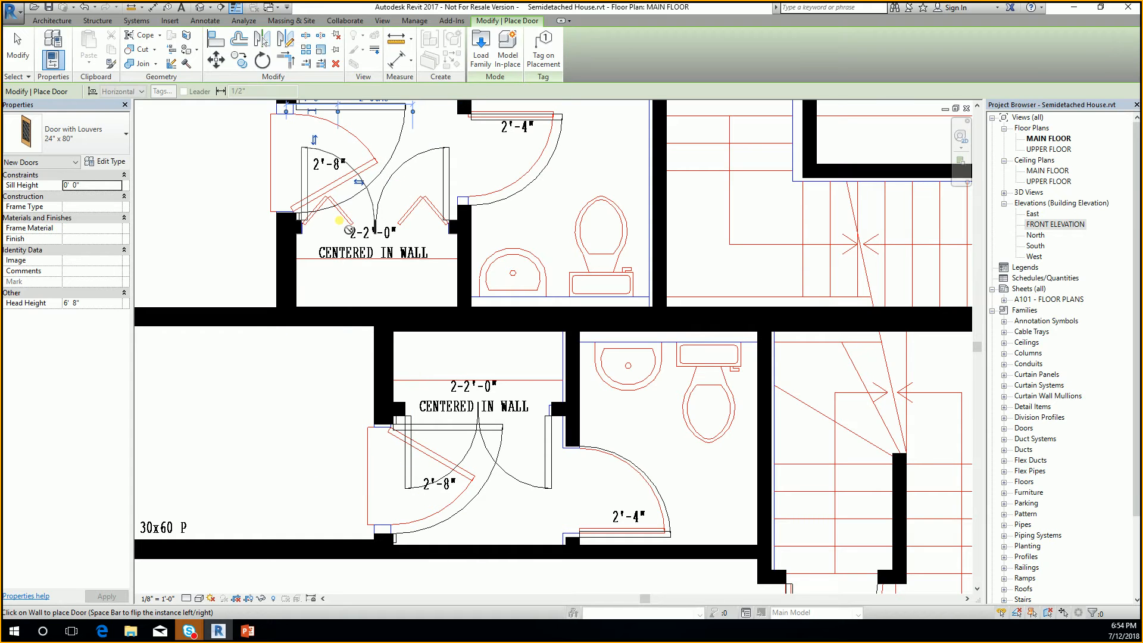
pyautogui.press('Escape')
pyautogui.press('Escape')
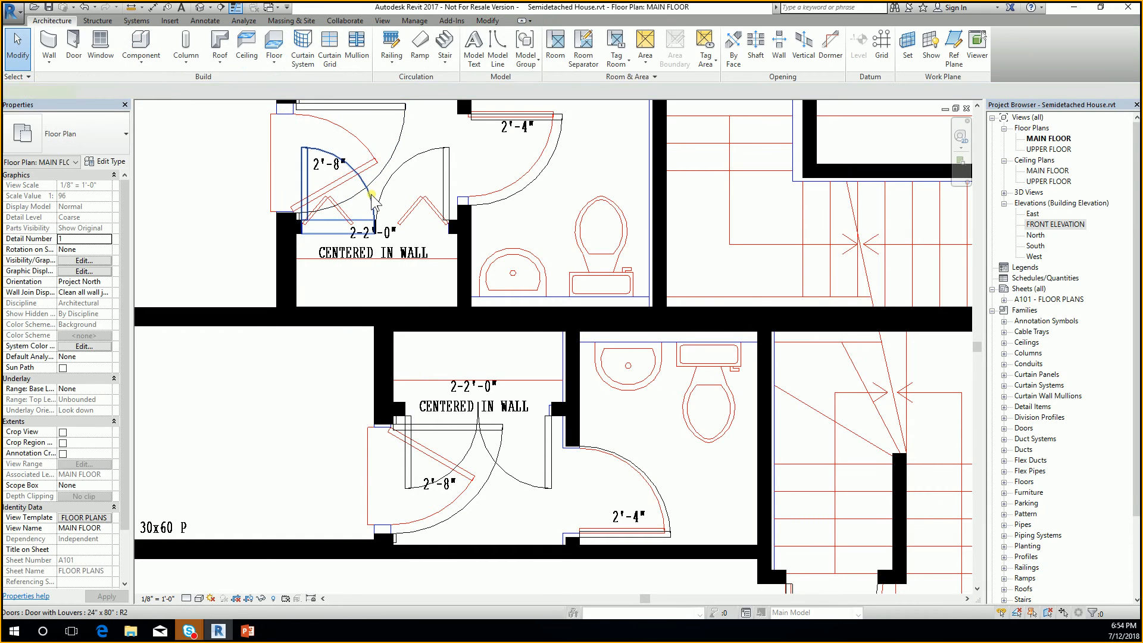
pyautogui.click(365, 201)
pyautogui.press('Escape')
# Examine the placed doors across the main floor, especially the 2'-8" door beside the lower unit's bathroom closet, against the CAD plan
pyautogui.scroll(-3, 455, 288)
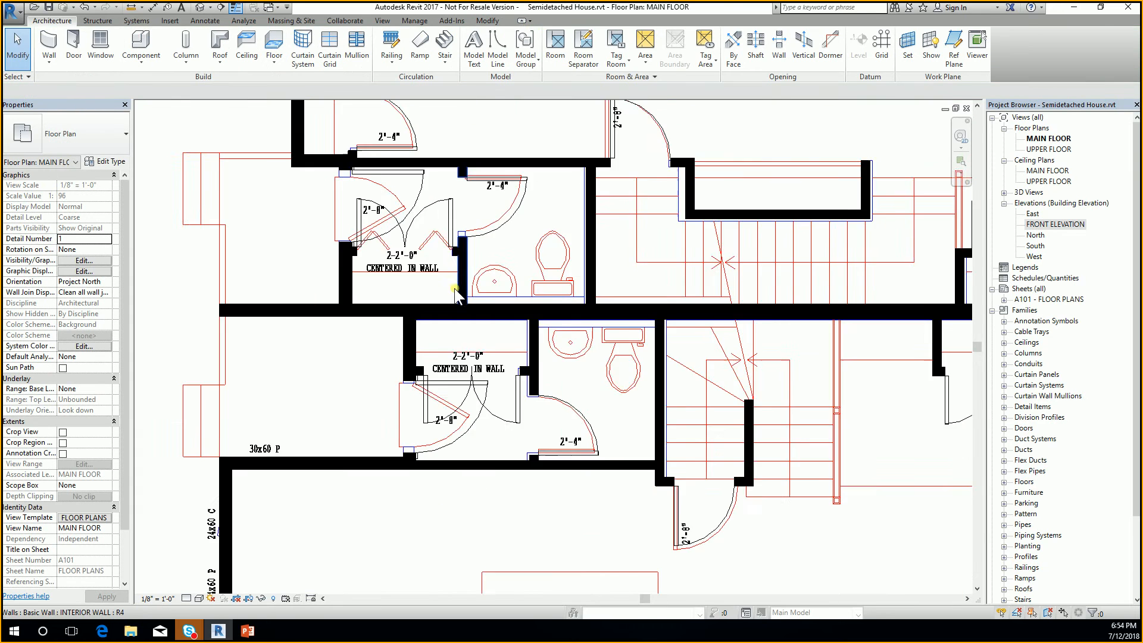
pyautogui.moveTo(648, 264); pyautogui.dragTo(631, 334, button='middle')
pyautogui.scroll(-1, 629, 311)
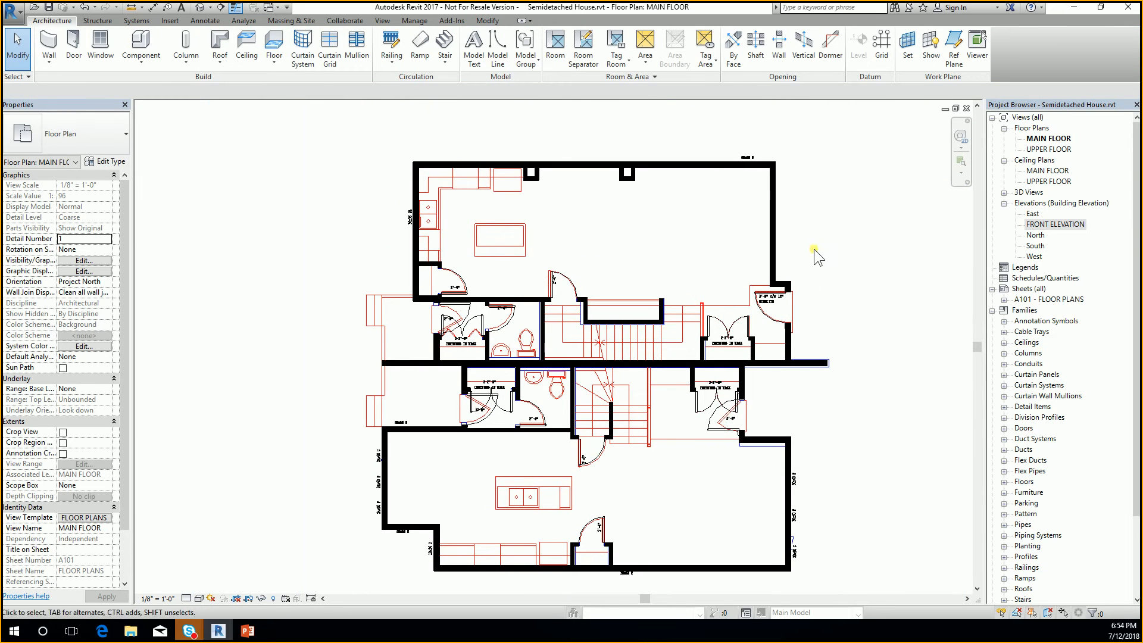
pyautogui.moveTo(613, 409); pyautogui.dragTo(623, 360, button='middle')
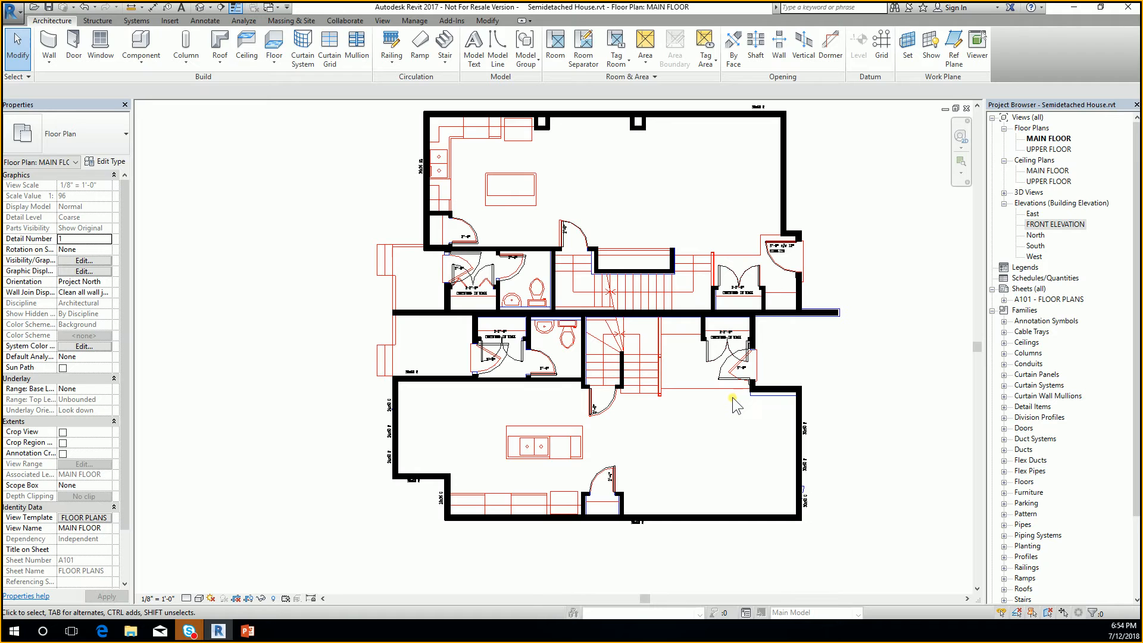
pyautogui.scroll(5, 513, 357)
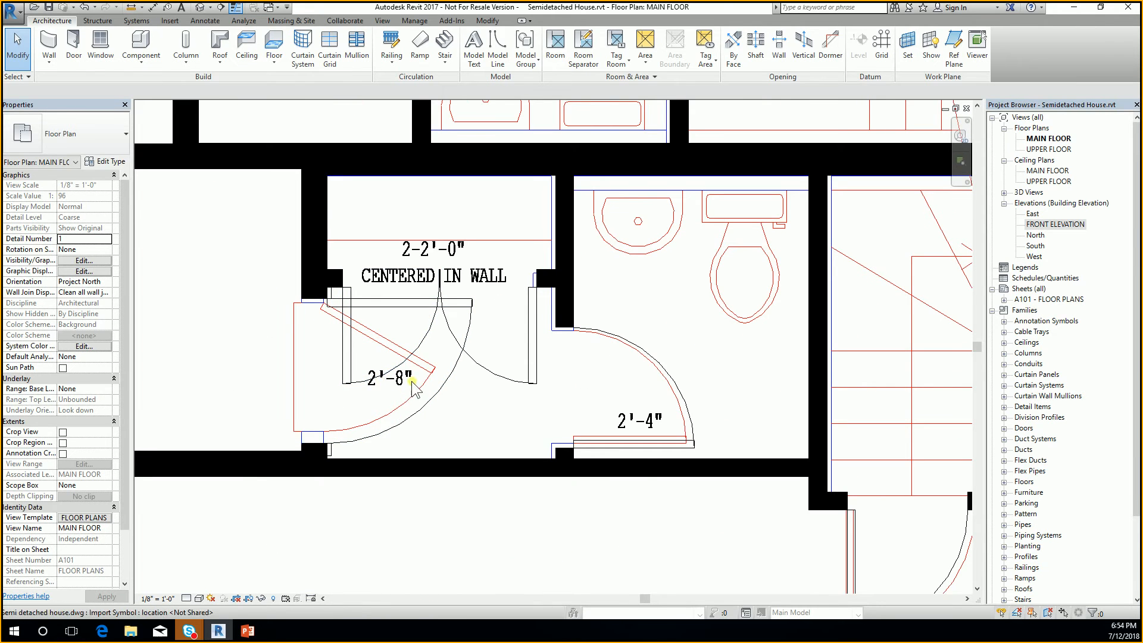
pyautogui.scroll(-3, 428, 378)
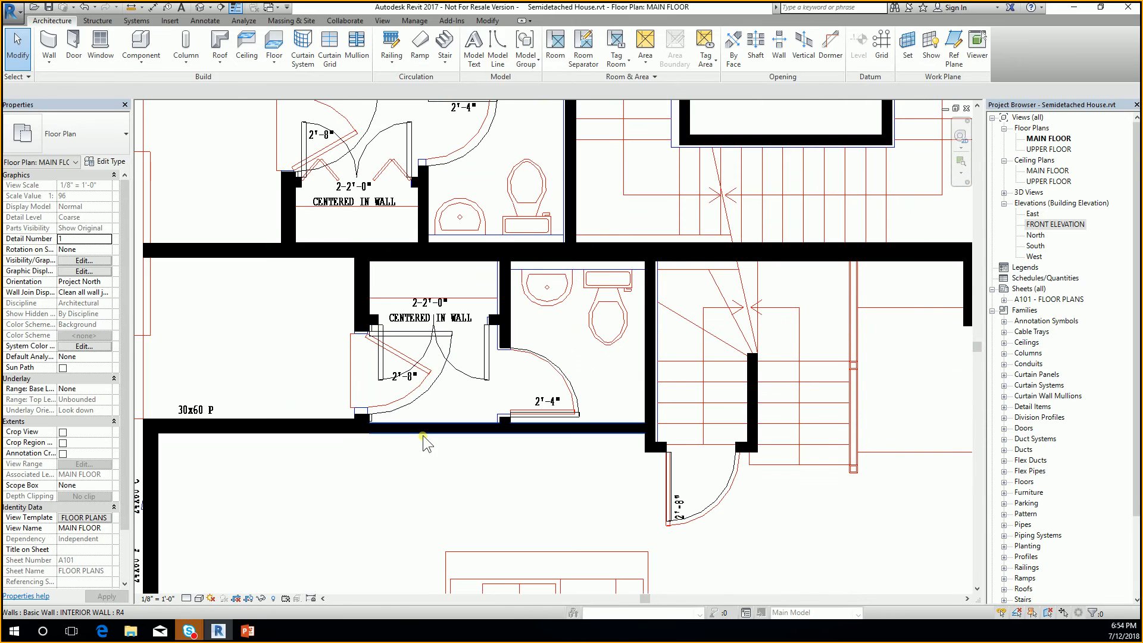
pyautogui.scroll(4, 440, 410)
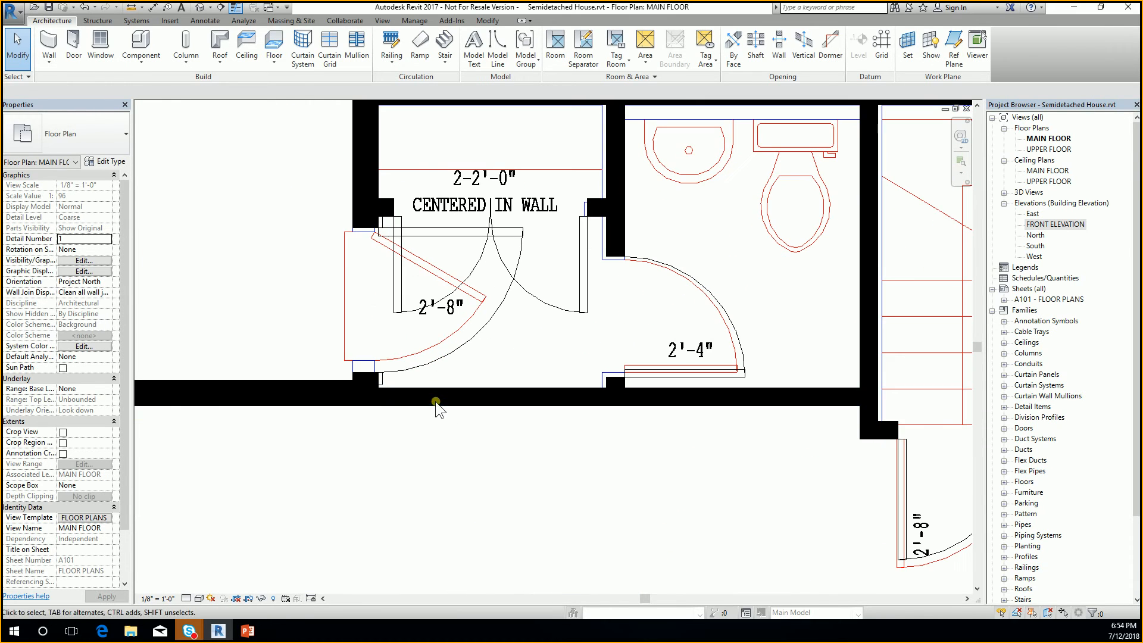
pyautogui.scroll(-2, 490, 319)
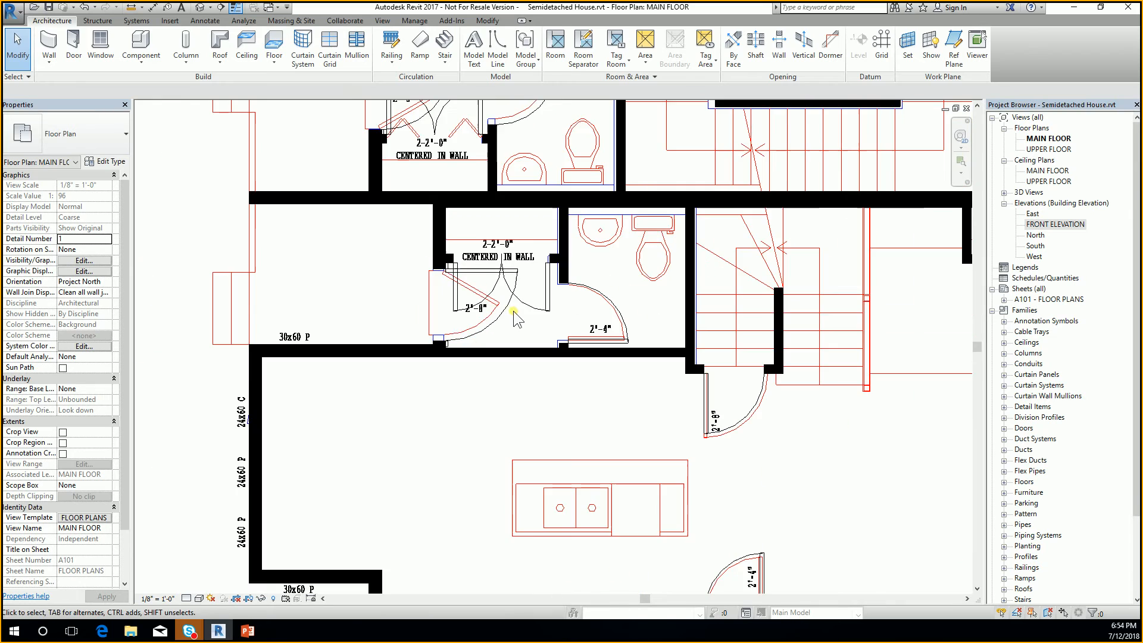
pyautogui.scroll(1, 503, 316)
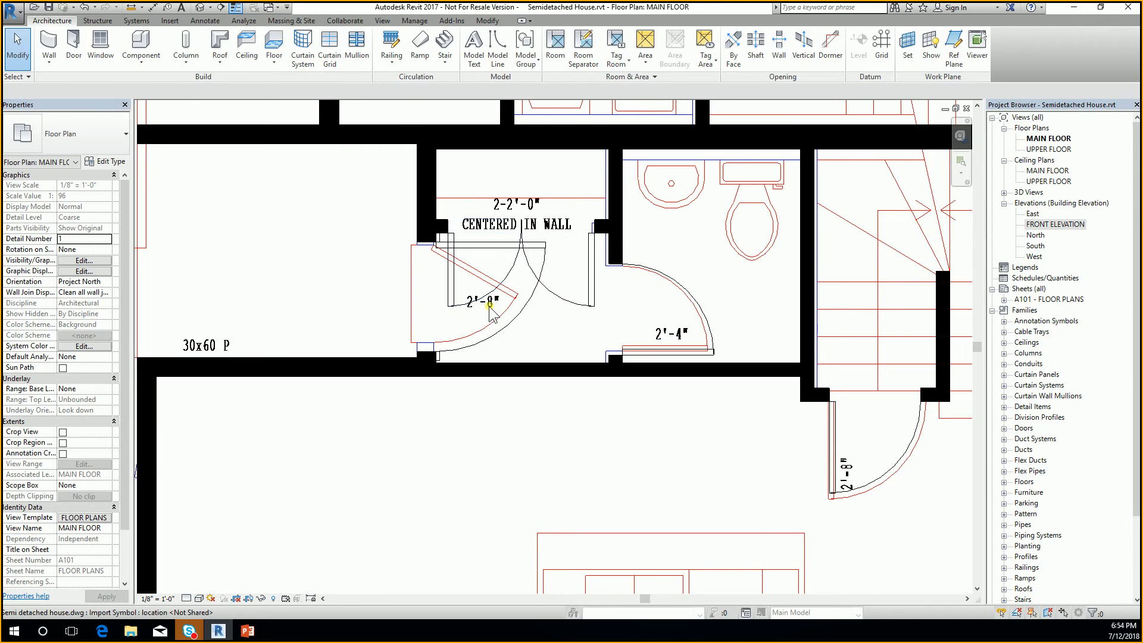
pyautogui.scroll(1, 497, 309)
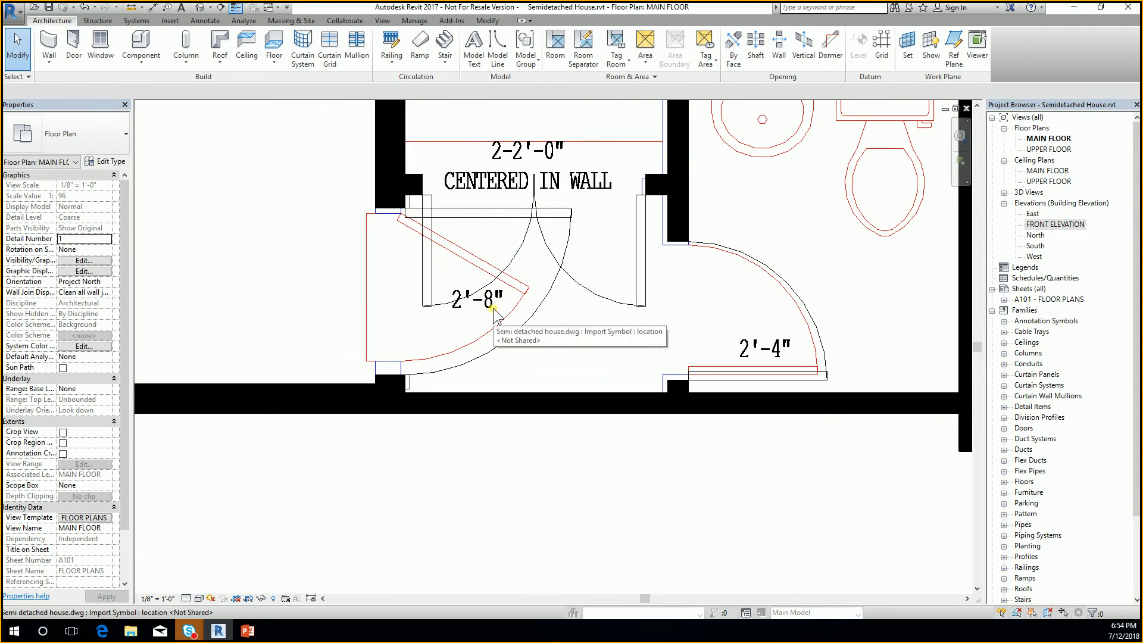
pyautogui.press('ctrl')
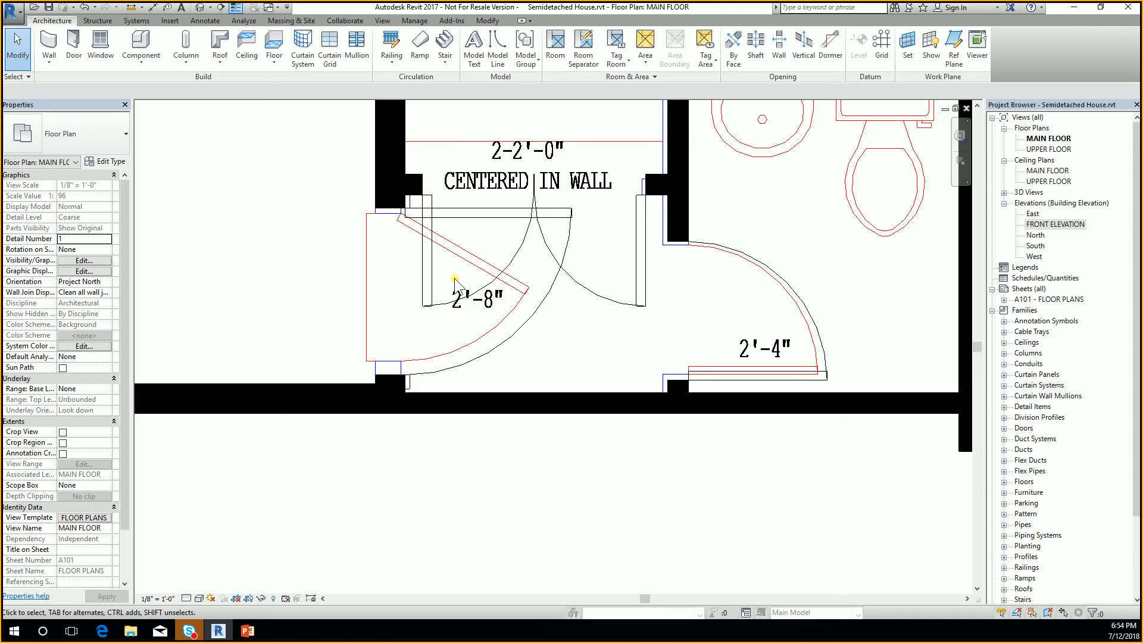
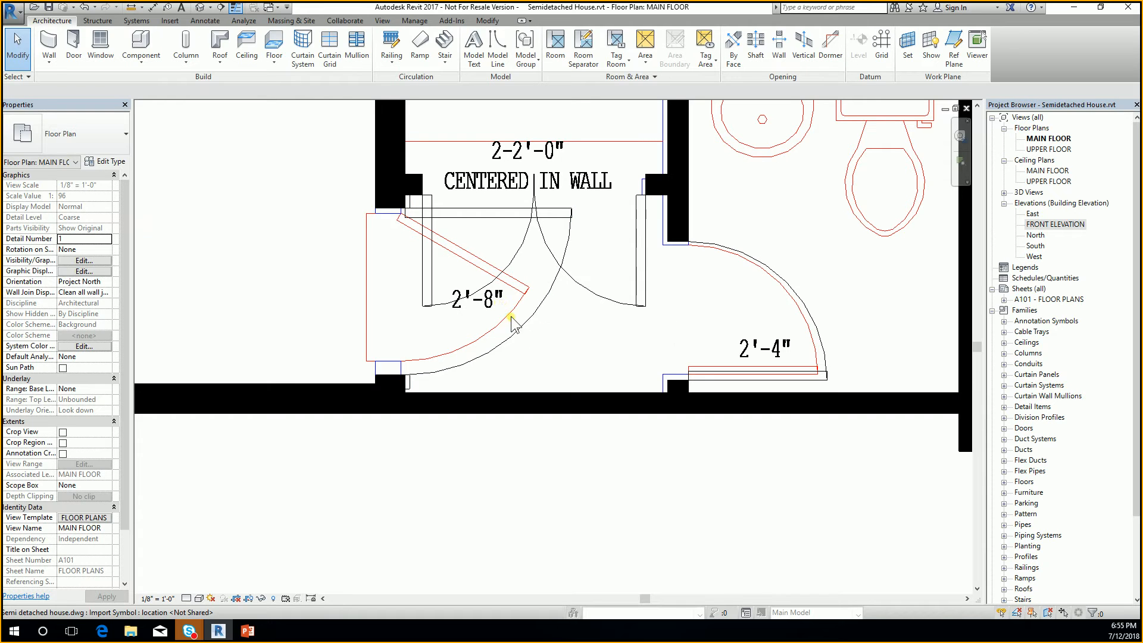
# Review the door types available for the door over the drawn 2'-8" opening beside the lower unit's bathroom closet
pyautogui.click(513, 337)
pyautogui.scroll(-3, 513, 336)
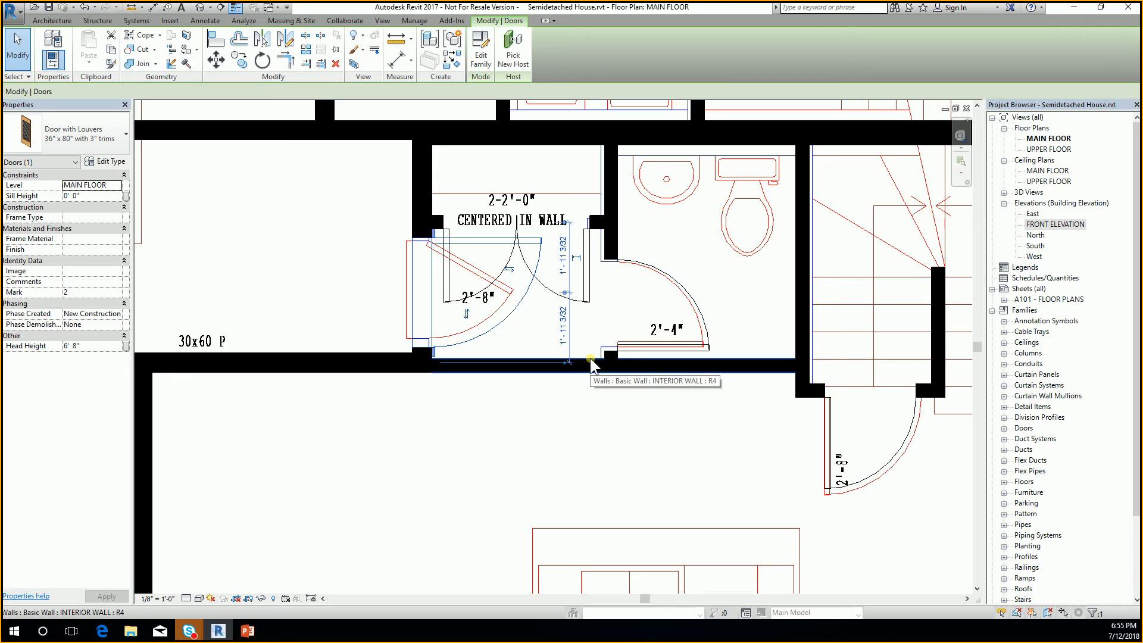
pyautogui.click(95, 143)
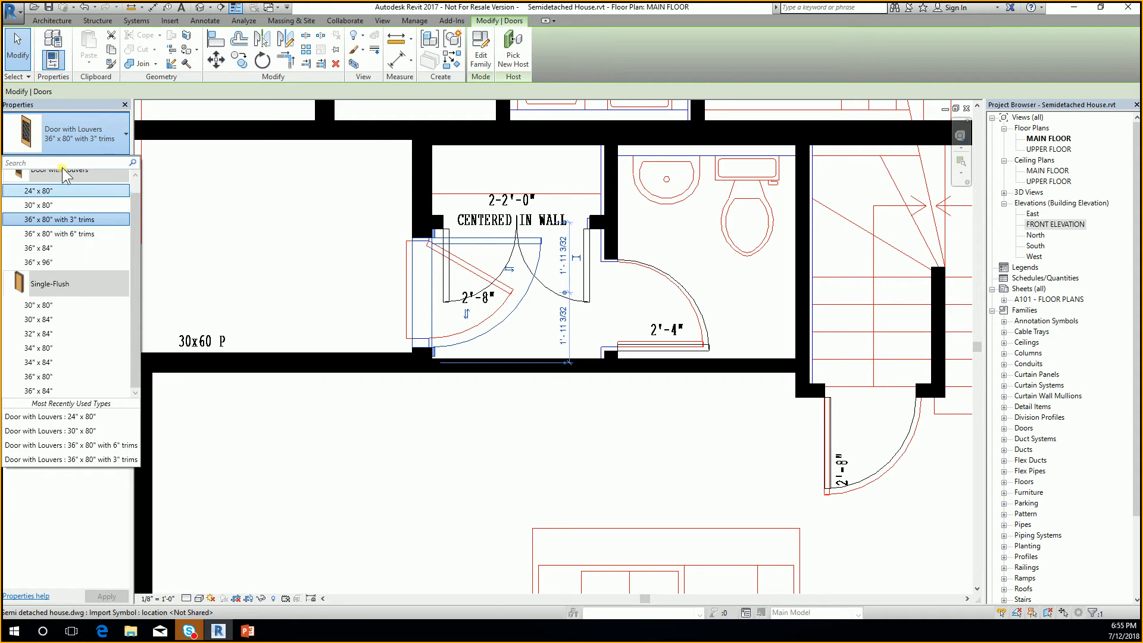
pyautogui.click(97, 148)
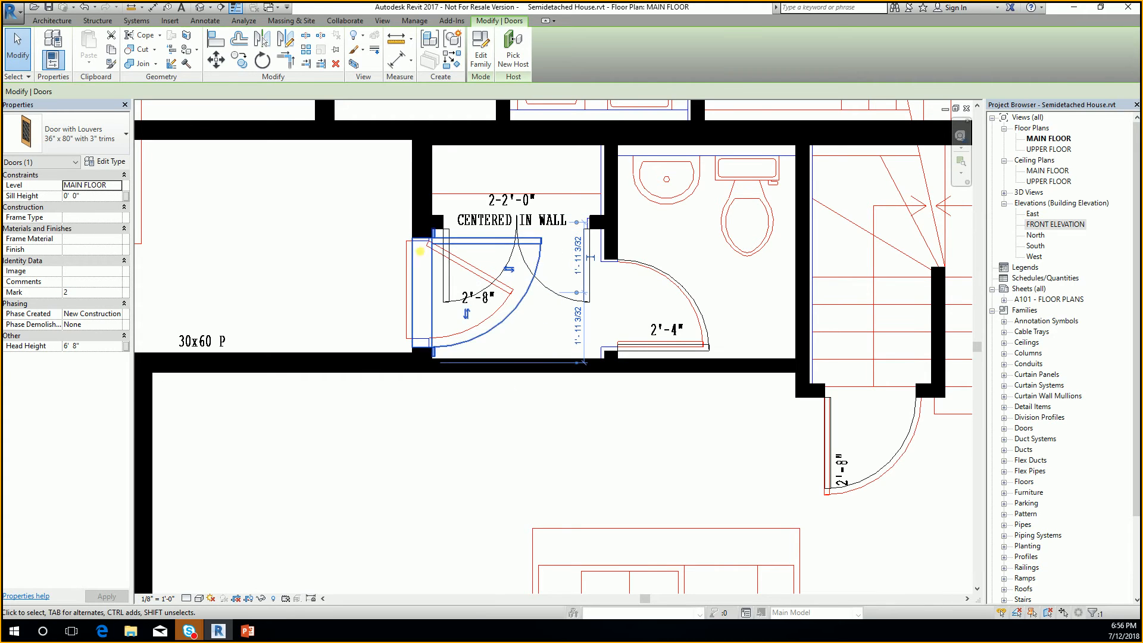
# Duplicate the 36" x 80" with 3" trims type of the door beside the lower unit's bathroom closet as 32" x 80" with 3" trims
pyautogui.click(113, 164)
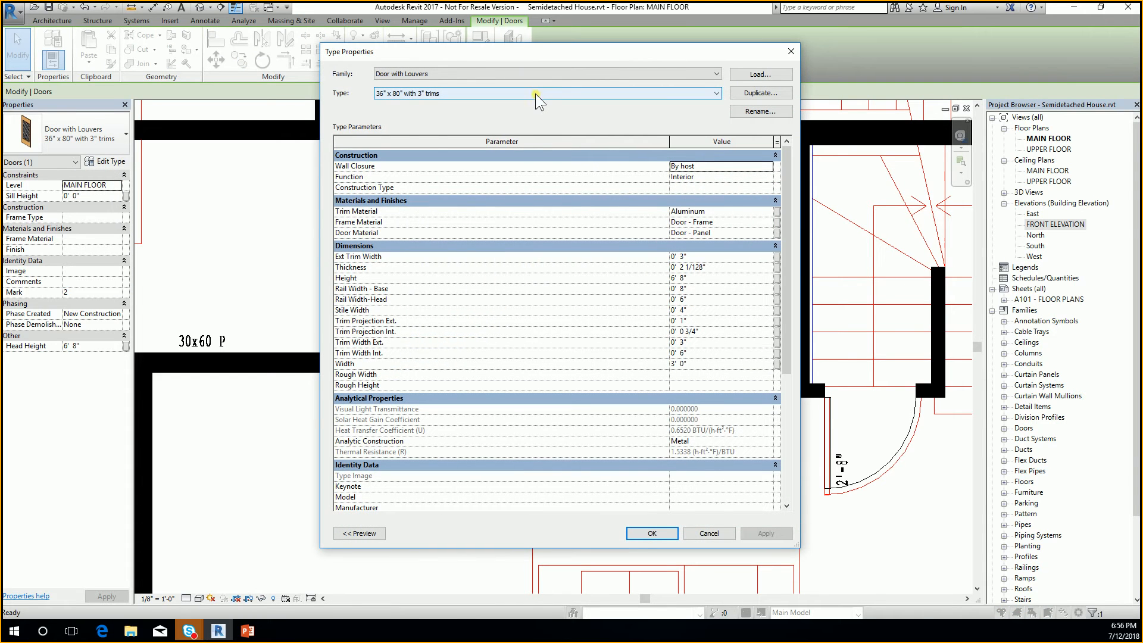
pyautogui.click(620, 93)
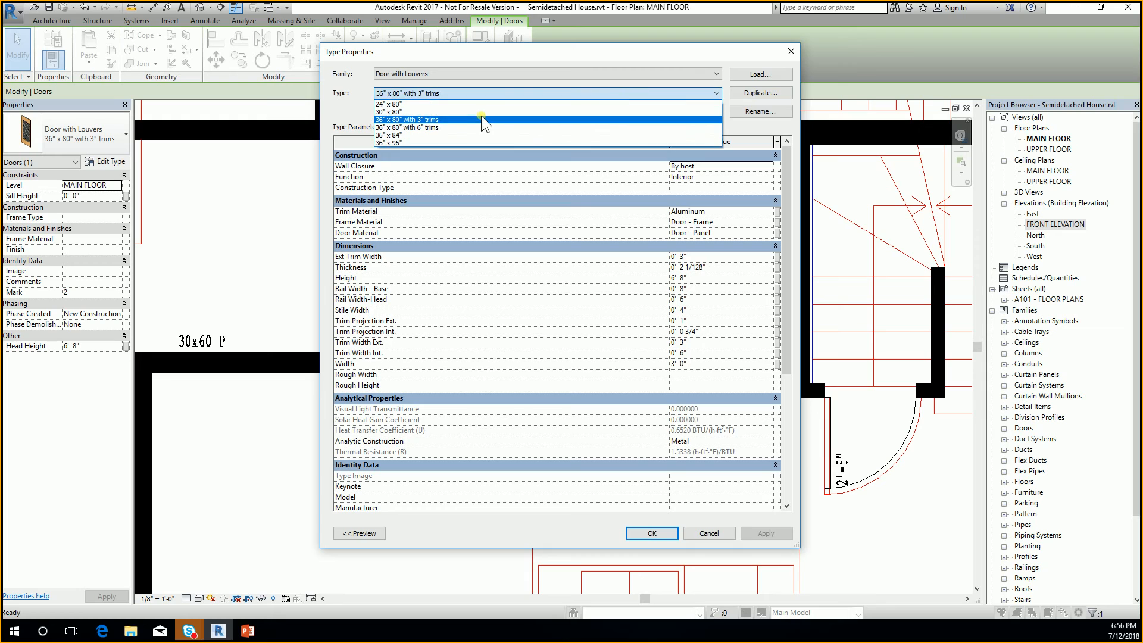
pyautogui.click(461, 96)
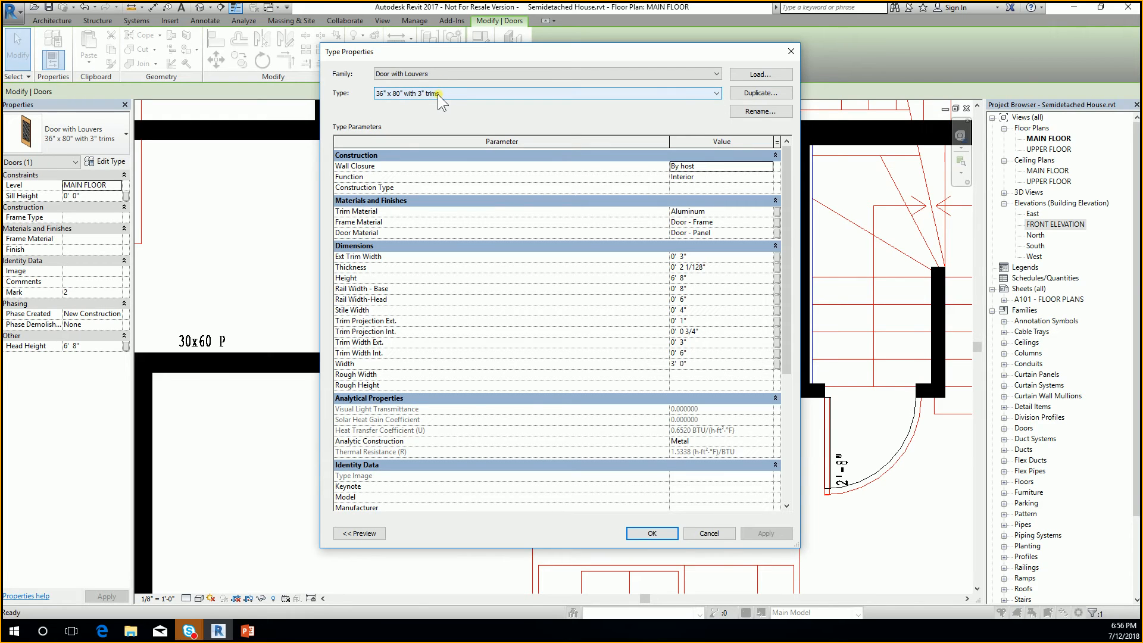
pyautogui.click(411, 95)
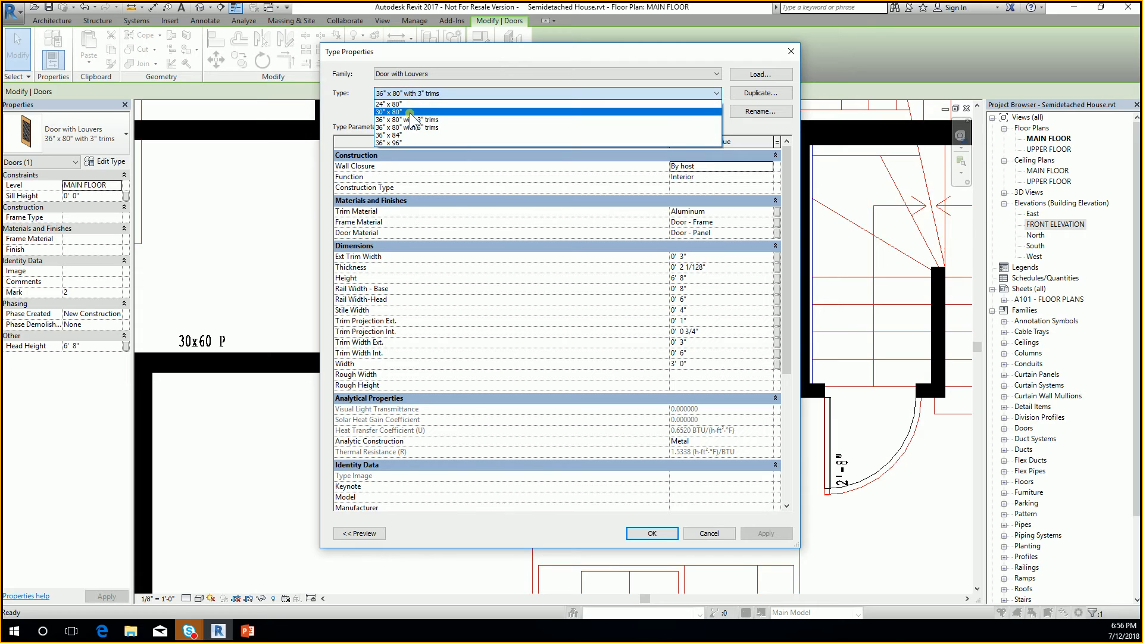
pyautogui.click(407, 119)
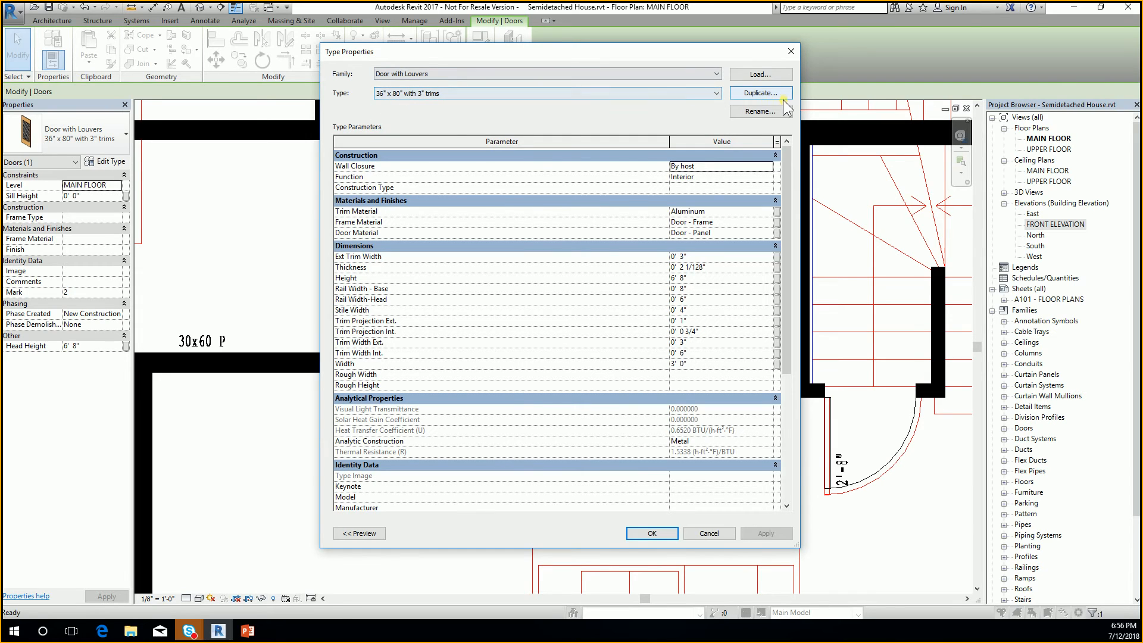
pyautogui.click(760, 94)
pyautogui.click(606, 295)
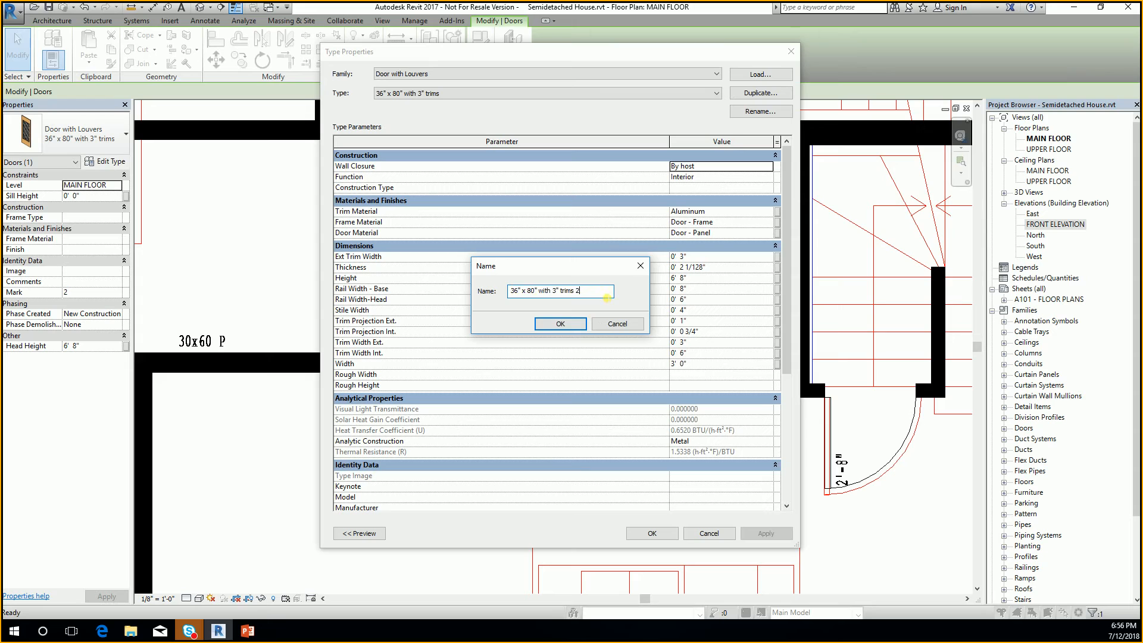
pyautogui.press('Right')
pyautogui.press('Delete')
pyautogui.write('2"')
pyautogui.press('BackSpace')
pyautogui.click(575, 324)
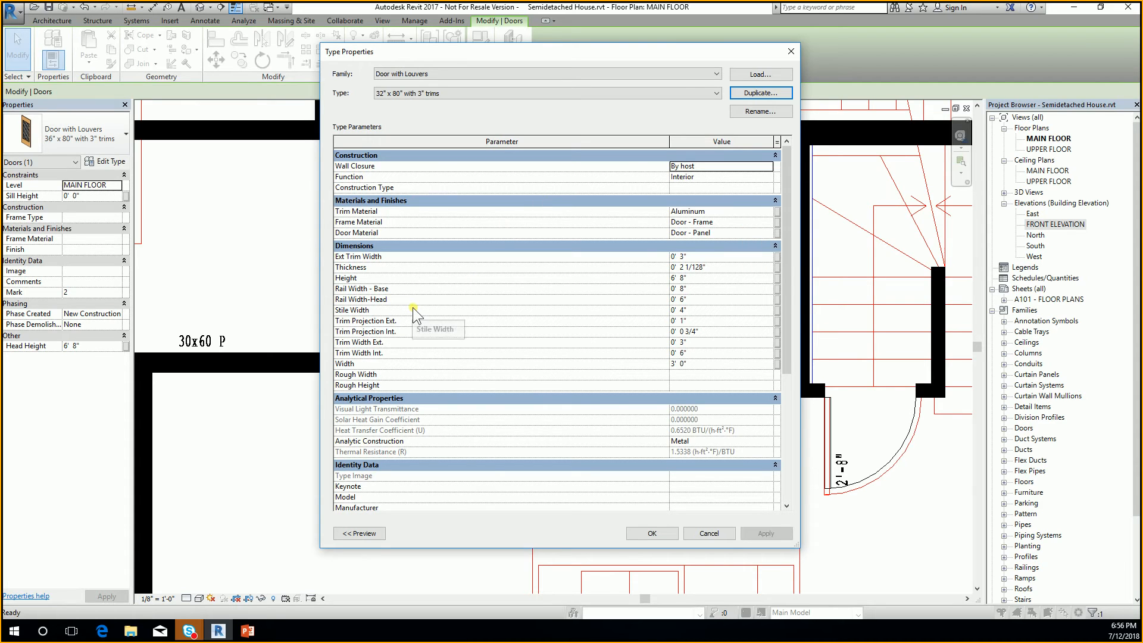
# Set the width of the 32" x 80" with 3" trims door type to 32 inches and apply it to the selected door
pyautogui.click(410, 368)
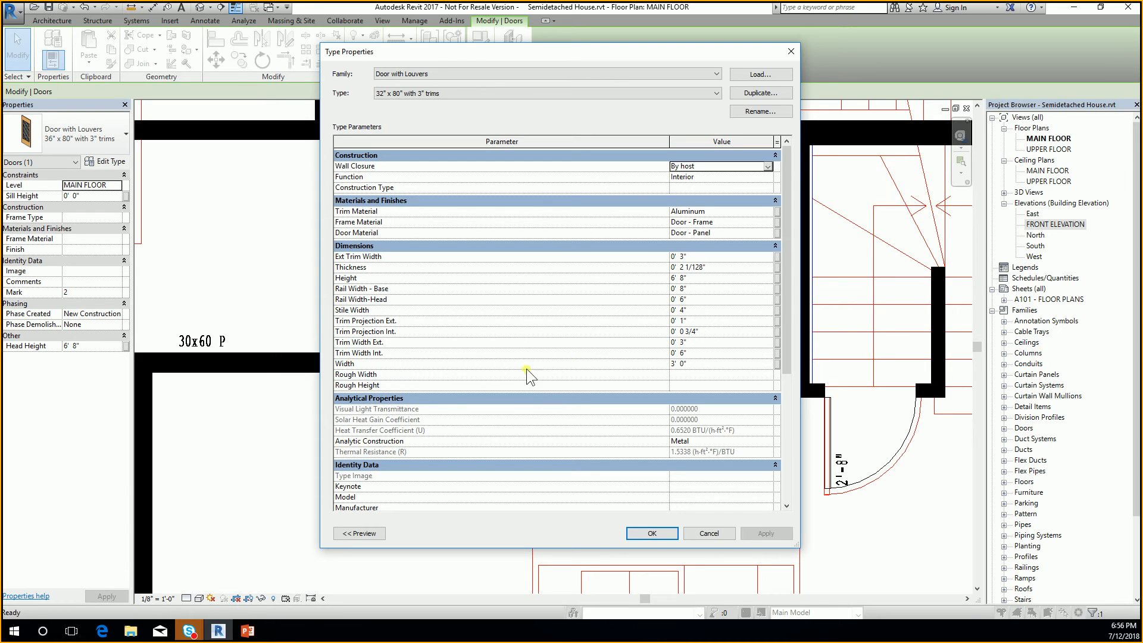
pyautogui.click(712, 367)
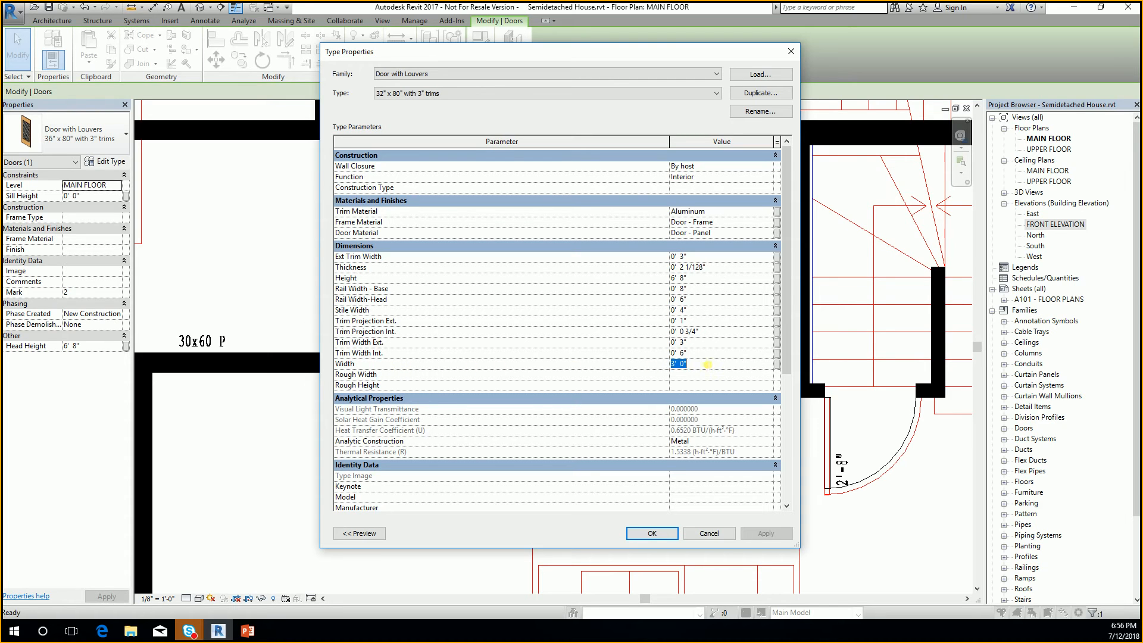
pyautogui.write('32')
pyautogui.press('Return')
pyautogui.click(702, 365)
pyautogui.press('Tab')
pyautogui.click(652, 533)
# Nudge the resized door upward in its wall until it lines up with the drawn 2'-8" opening
pyautogui.scroll(4, 463, 280)
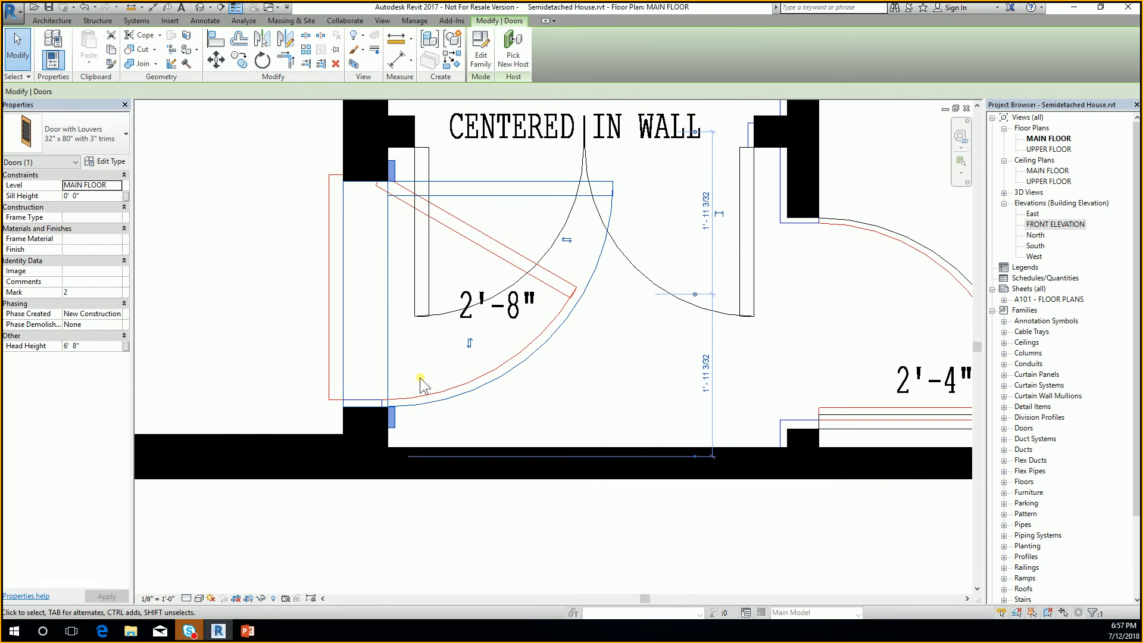
pyautogui.press('Up')
pyautogui.press('Up')
pyautogui.press('Up')
pyautogui.press('Up')
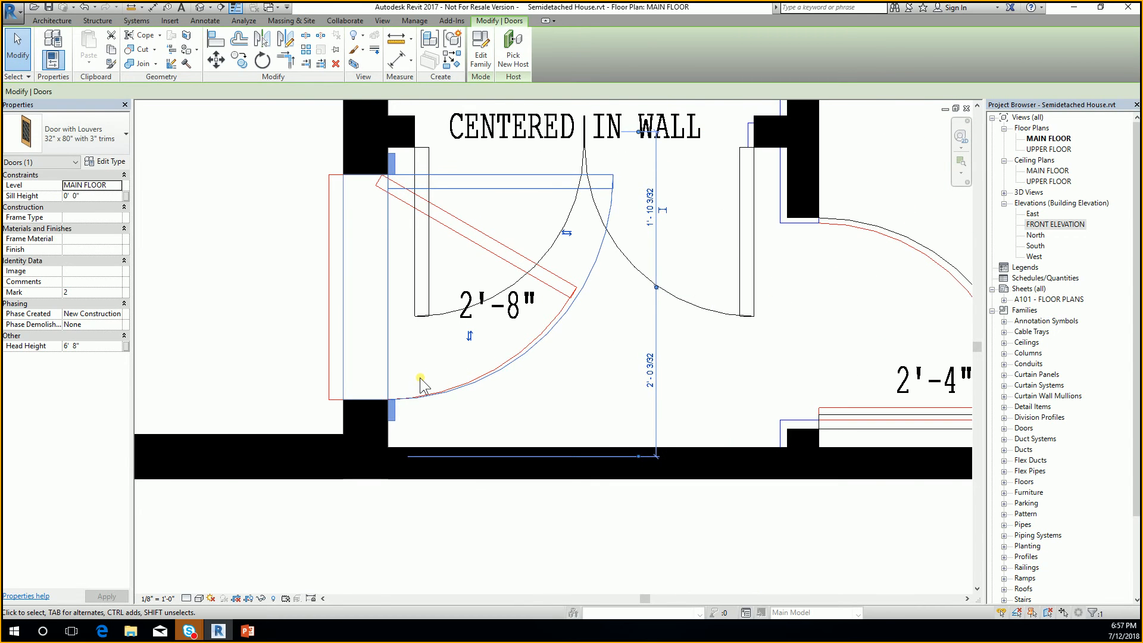
# Duplicate the 30" x 80" type of the door over the drawn 2'-8" opening below the lower unit's stairs as 32" x 80"
pyautogui.scroll(-6, 400, 238)
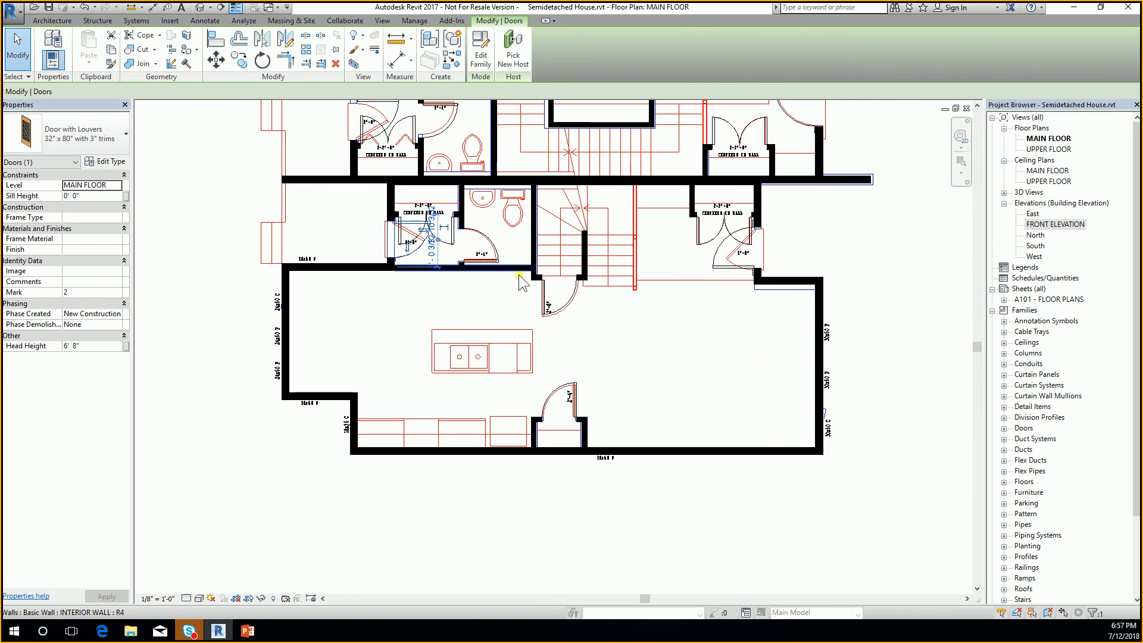
pyautogui.click(644, 337)
pyautogui.scroll(5, 601, 315)
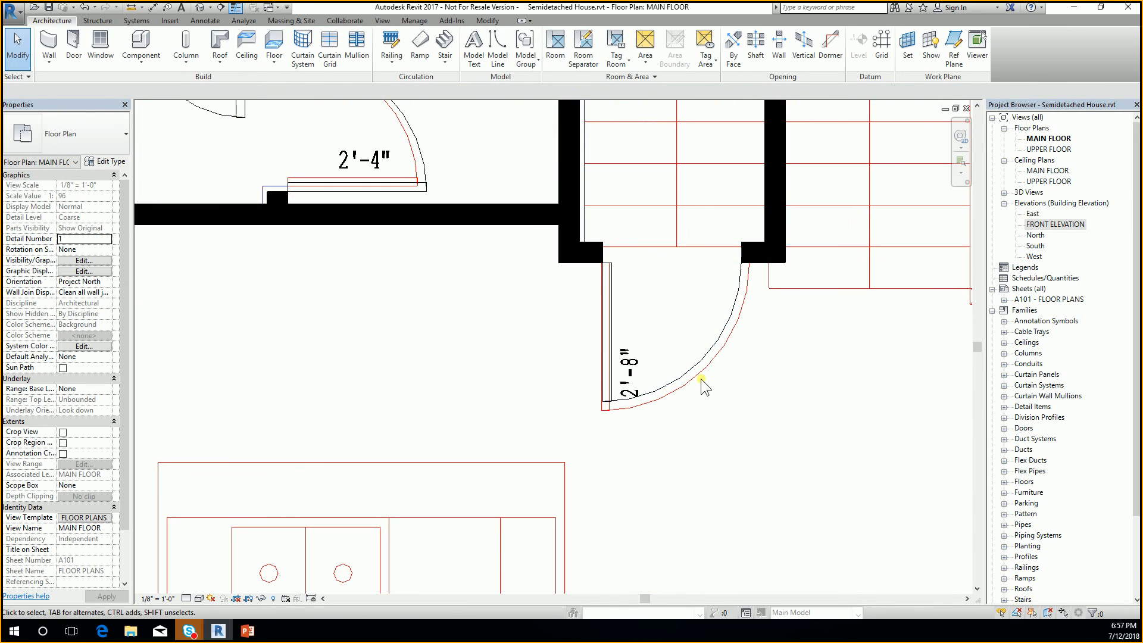
pyautogui.click(669, 388)
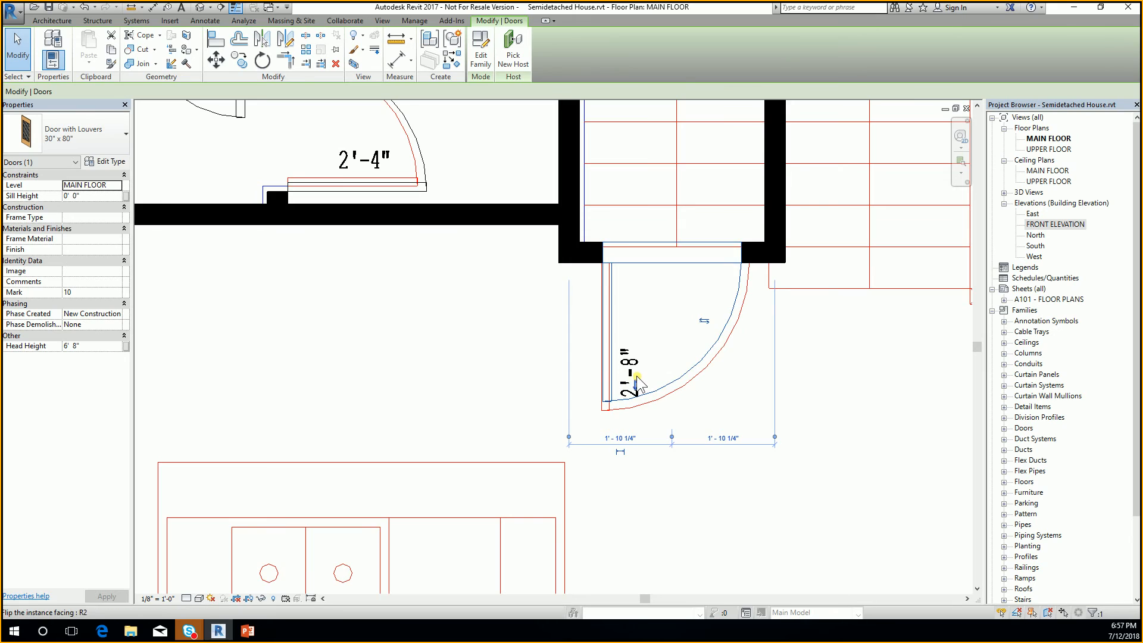
pyautogui.click(95, 139)
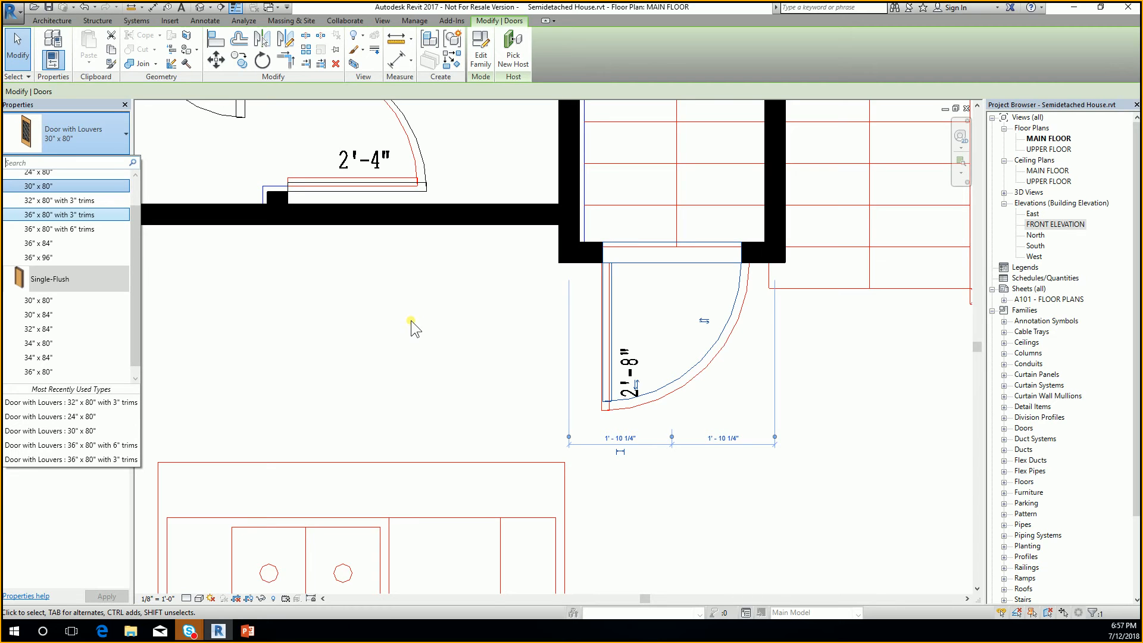
pyautogui.scroll(2, 119, 241)
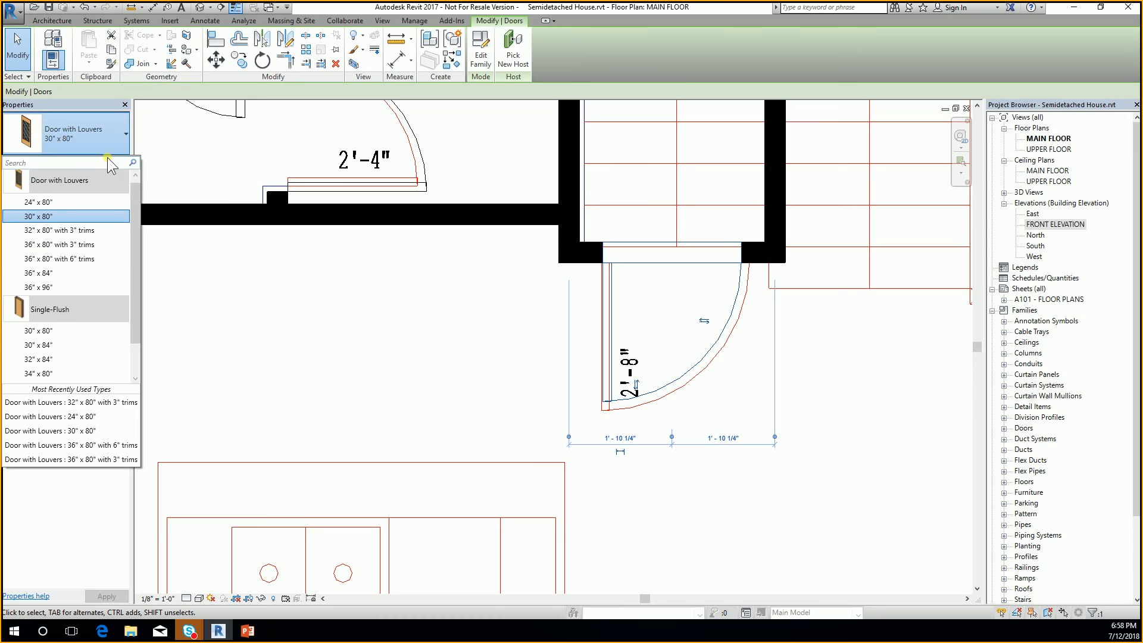
pyautogui.click(85, 216)
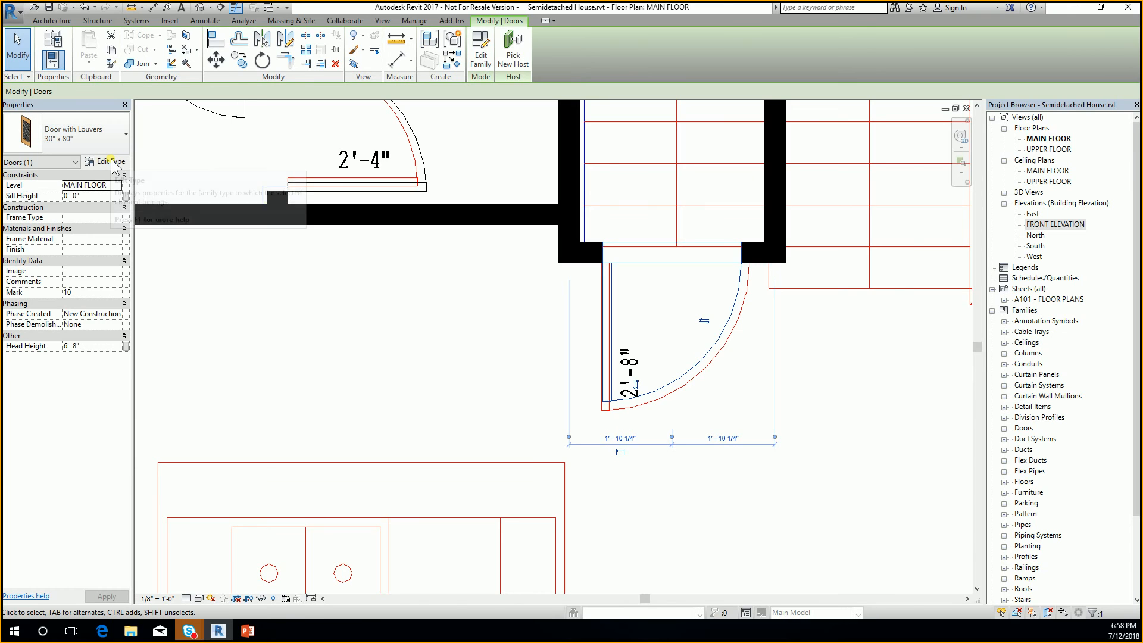
pyautogui.click(111, 162)
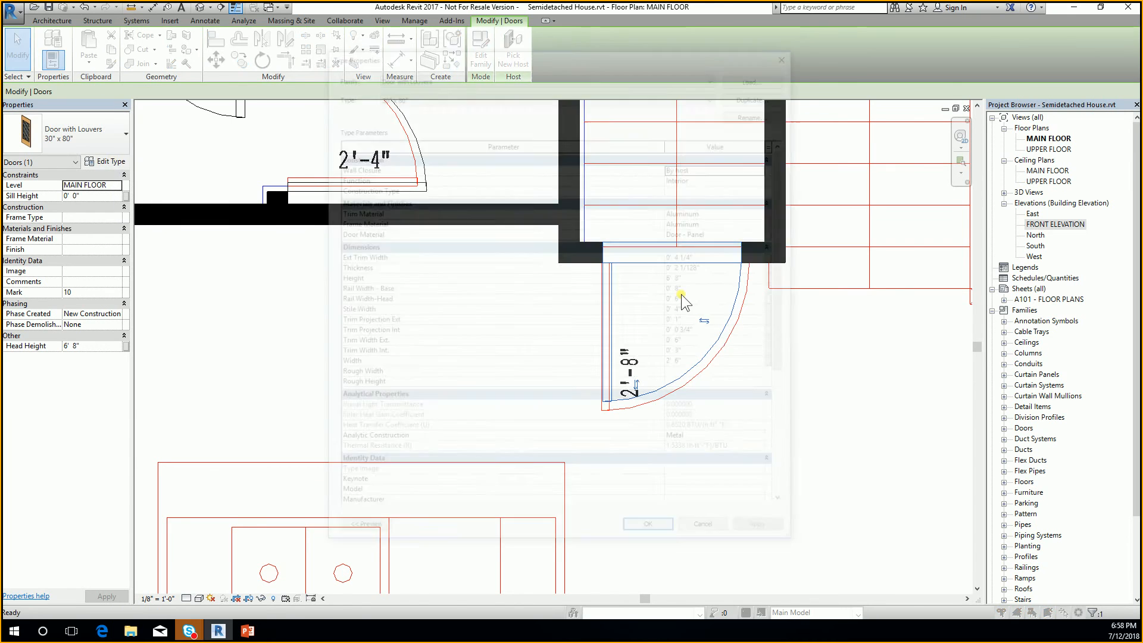
pyautogui.click(401, 99)
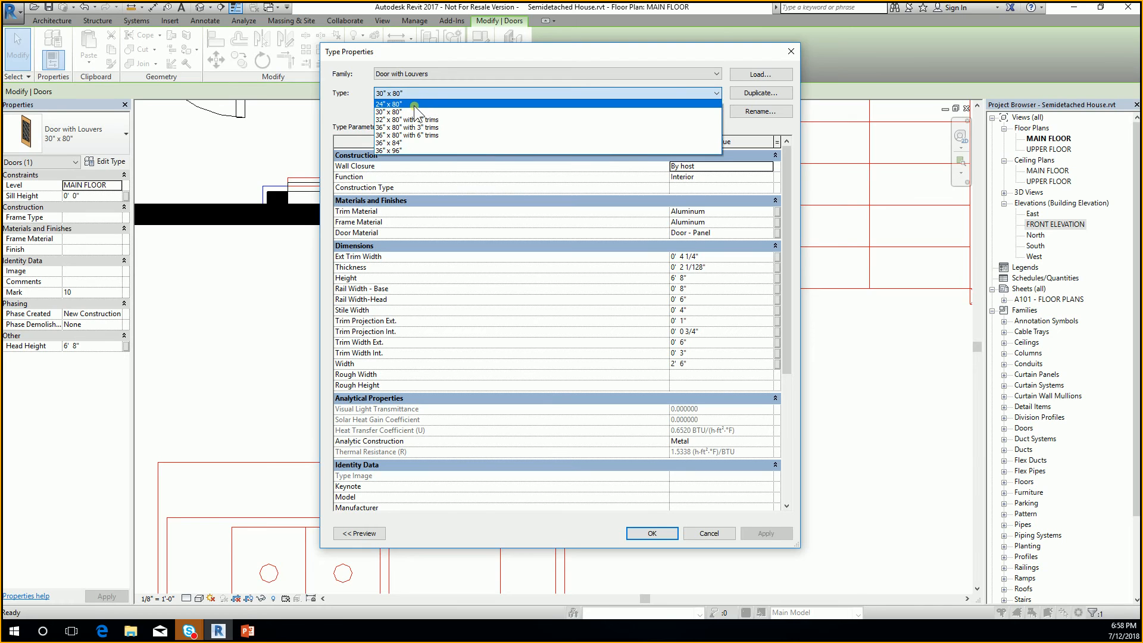
pyautogui.click(402, 108)
pyautogui.click(756, 93)
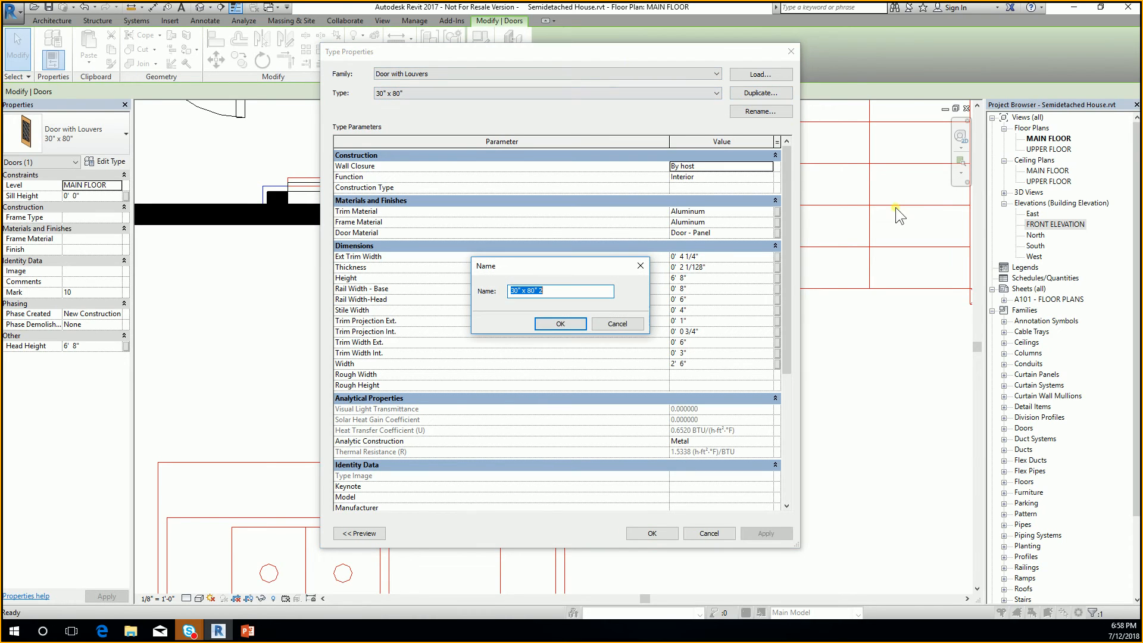
pyautogui.press('Right')
pyautogui.press('BackSpace')
pyautogui.write('2')
pyautogui.press('Return')
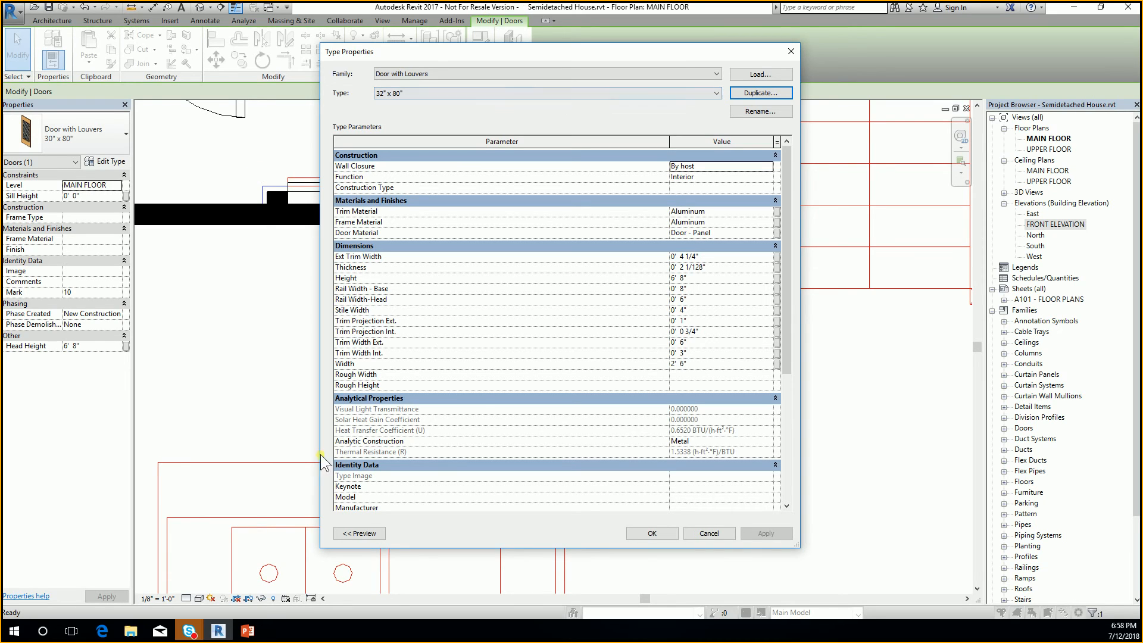
# Set the 32" x 80" door type's width to 2'-8" and nudge the stair door right onto the drawn opening
pyautogui.click(440, 363)
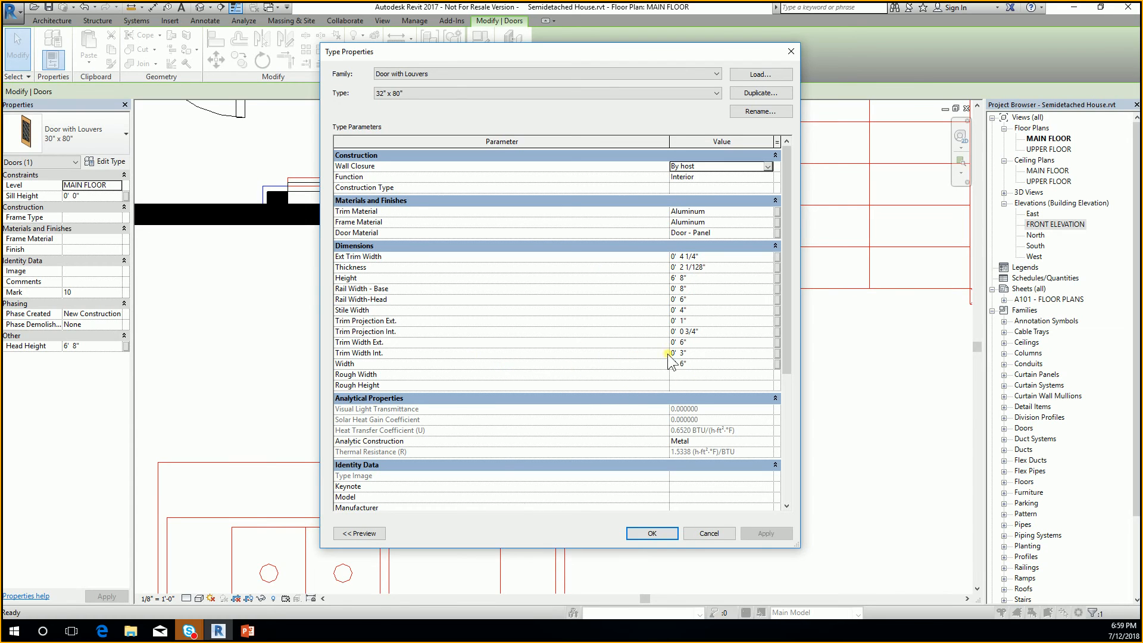
pyautogui.click(700, 363)
pyautogui.click(651, 532)
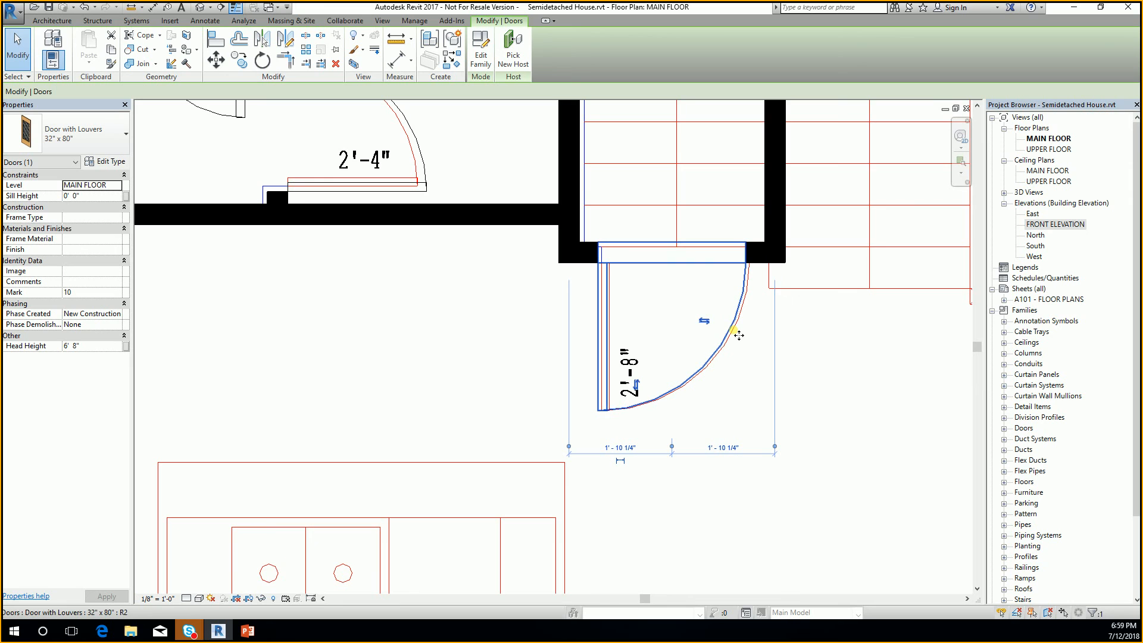
pyautogui.press('Right')
# Duplicate the 30" x 80" type of the door over the drawn 2'-4" closet opening beside the lower unit's kitchen counters as 28" x 80"
pyautogui.scroll(-5, 544, 390)
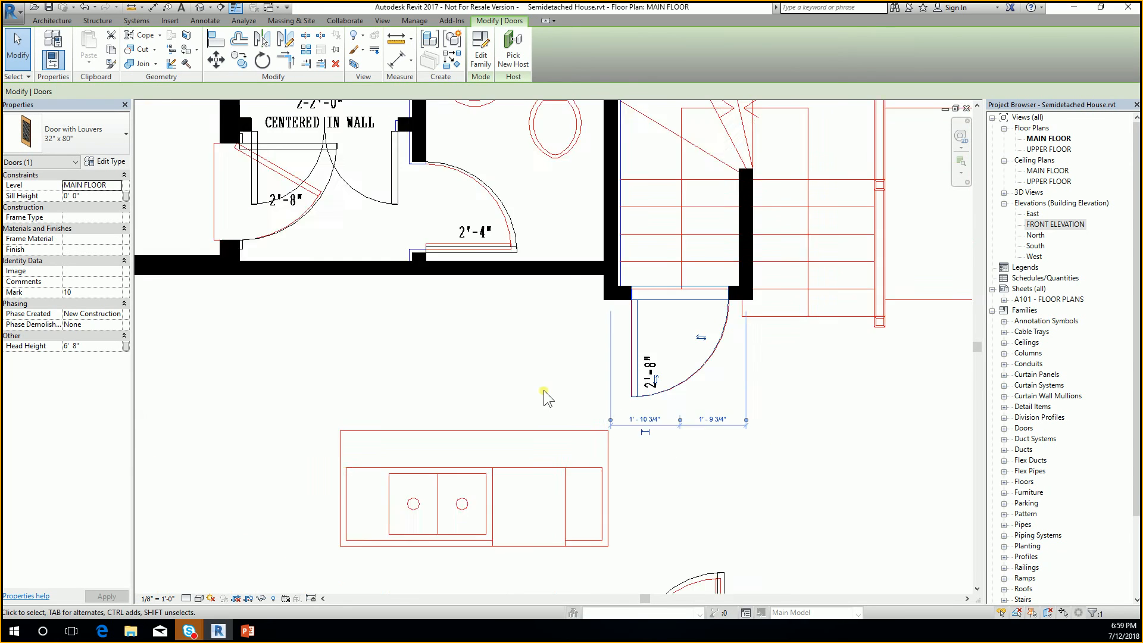
pyautogui.scroll(5, 629, 487)
pyautogui.scroll(-4, 629, 487)
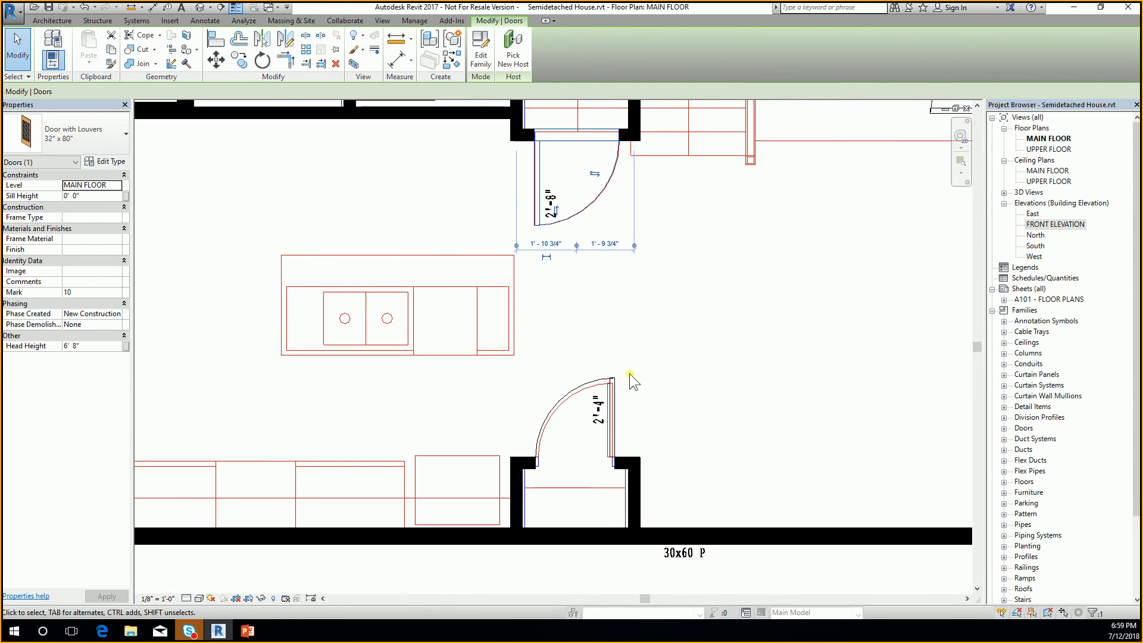
pyautogui.scroll(4, 668, 416)
pyautogui.click(655, 432)
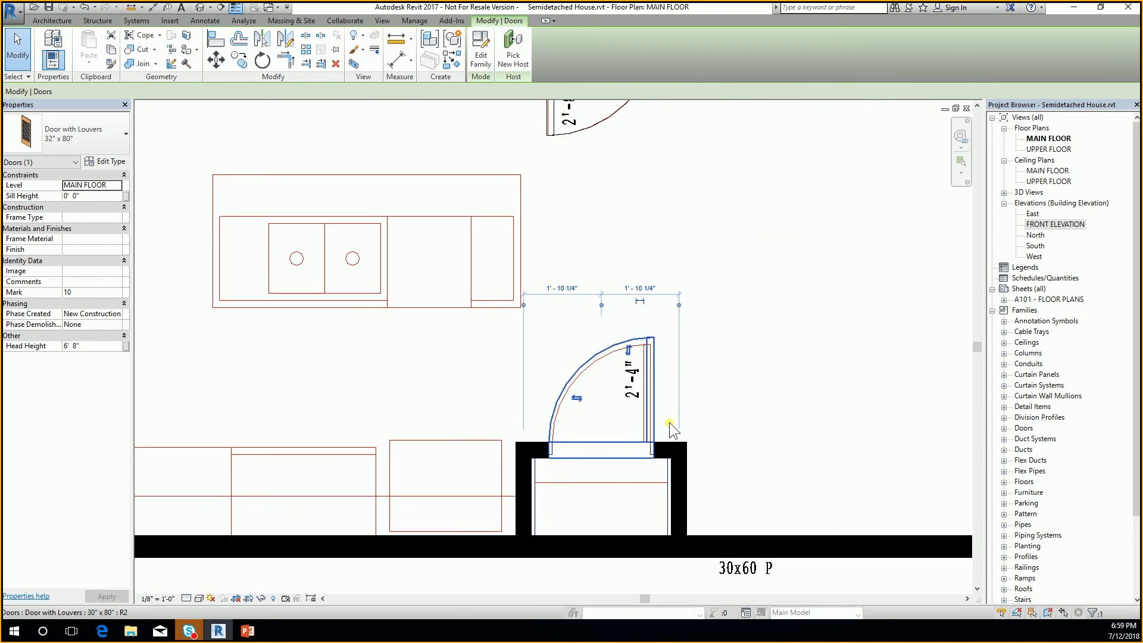
pyautogui.scroll(2, 634, 399)
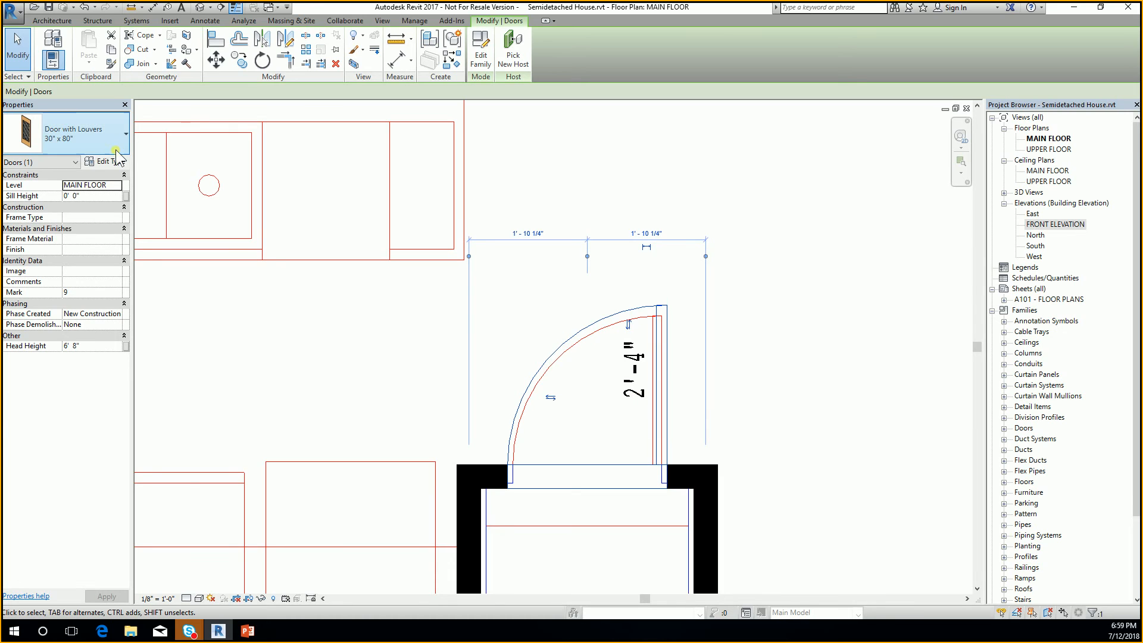
pyautogui.click(72, 134)
pyautogui.scroll(2, 126, 210)
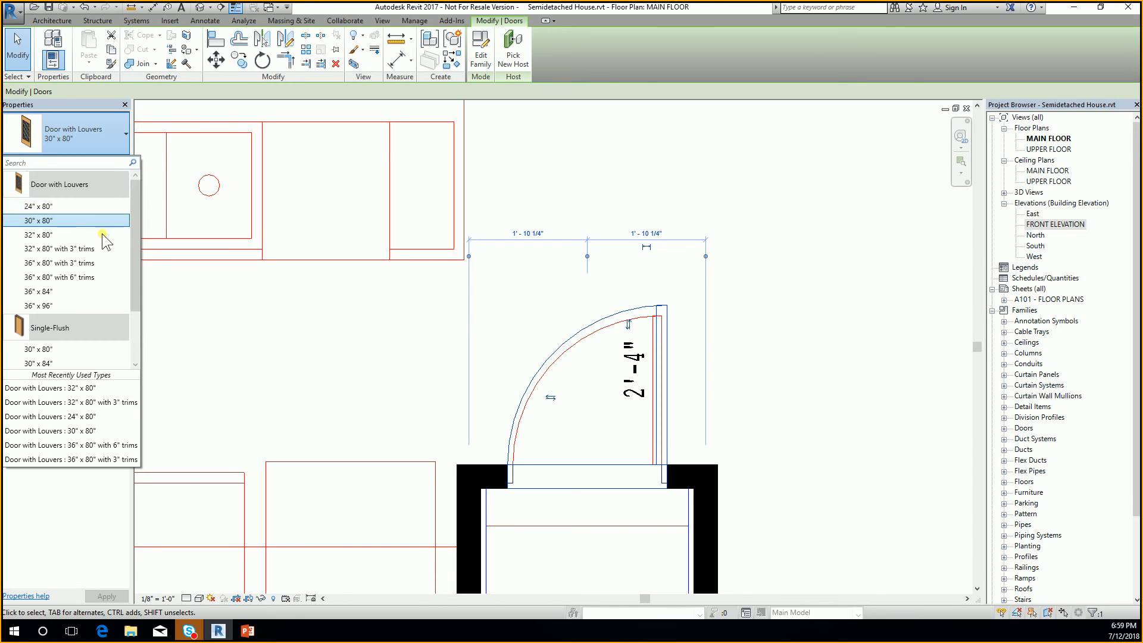
pyautogui.click(89, 206)
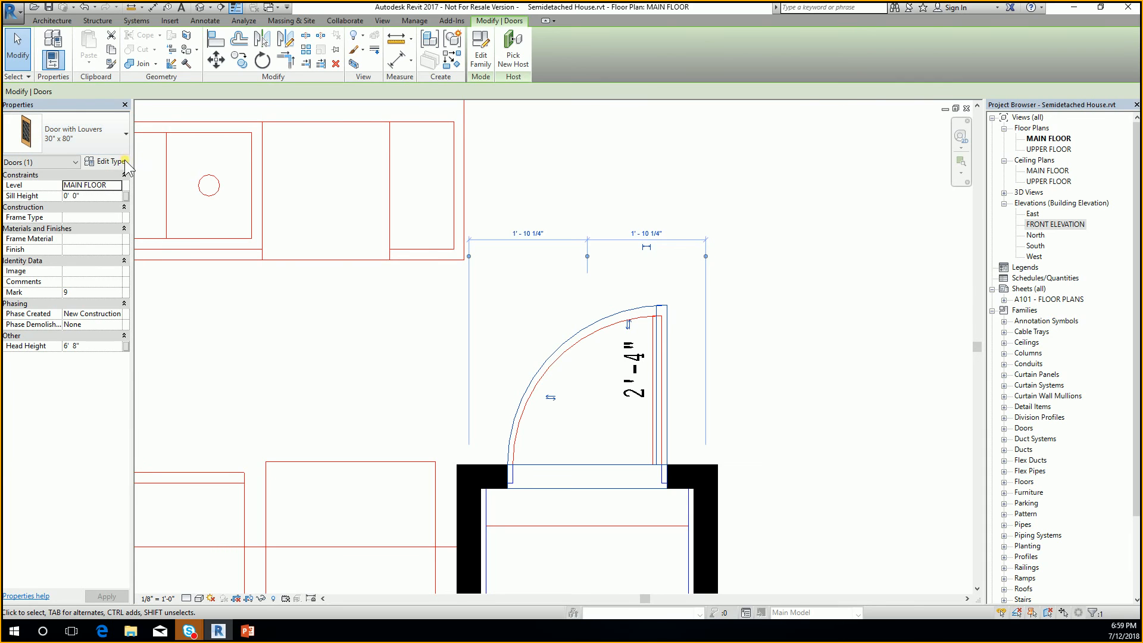
pyautogui.click(105, 161)
pyautogui.click(770, 94)
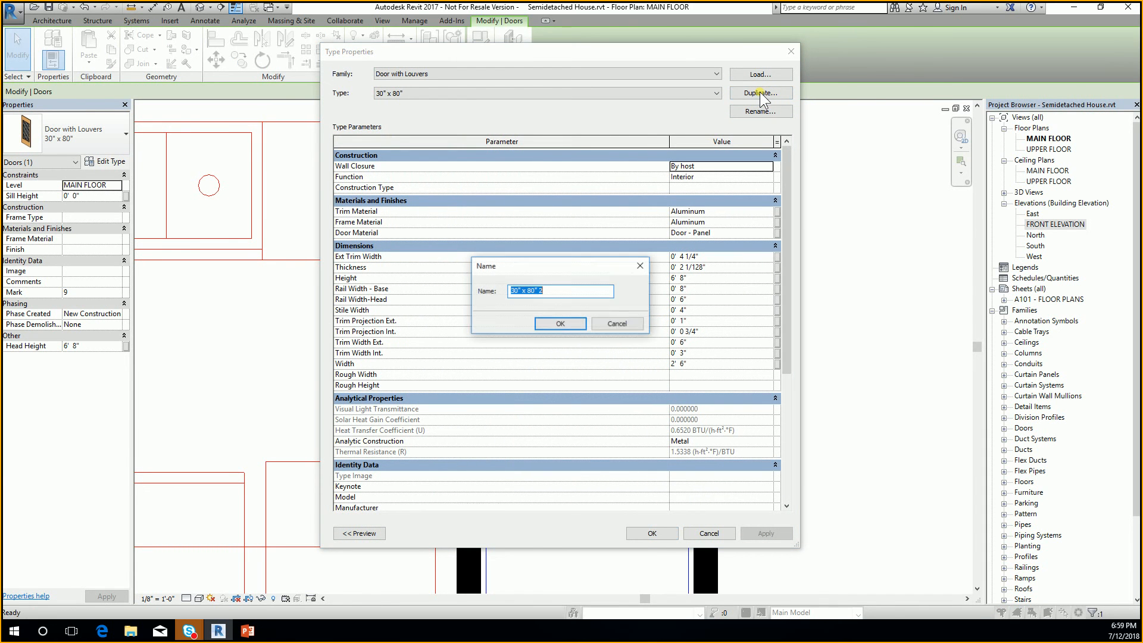
pyautogui.press('BackSpace')
pyautogui.press('BackSpace')
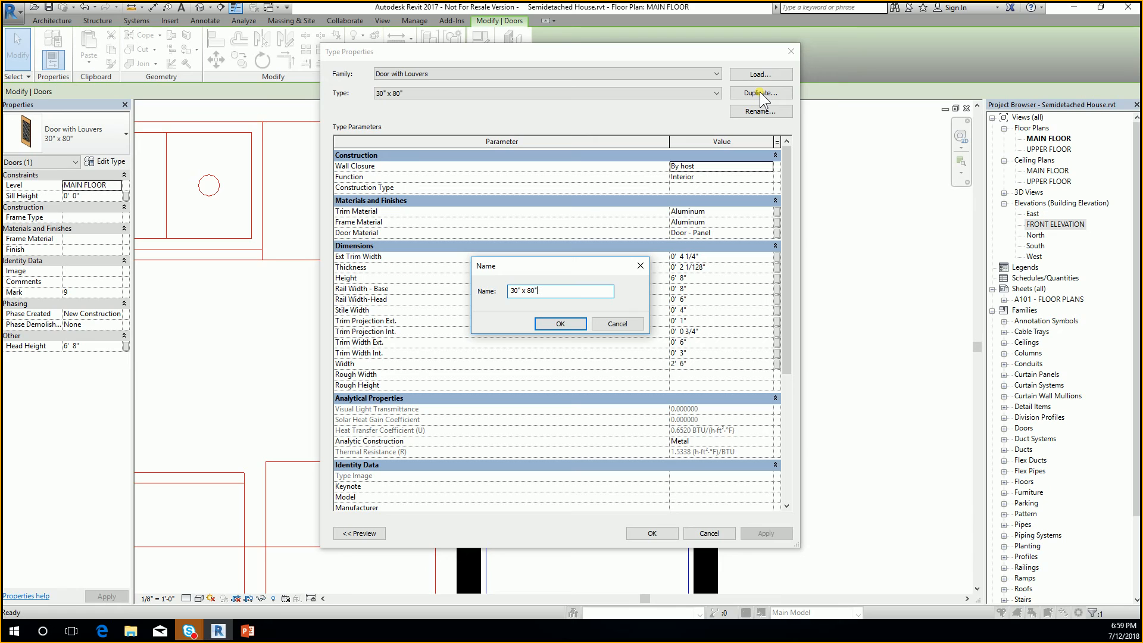
pyautogui.press('Delete')
pyautogui.press('Delete')
pyautogui.write('28')
pyautogui.press('Return')
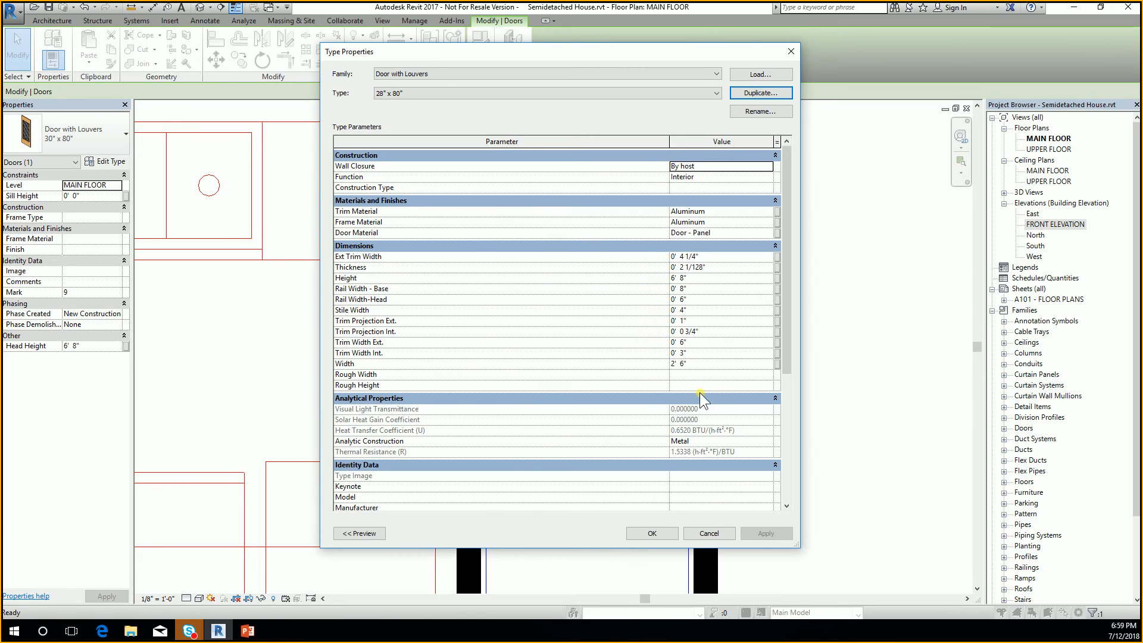
# Set the 28" x 80" door type's width to 2'-4" and apply it to the kitchen closet door
pyautogui.click(714, 363)
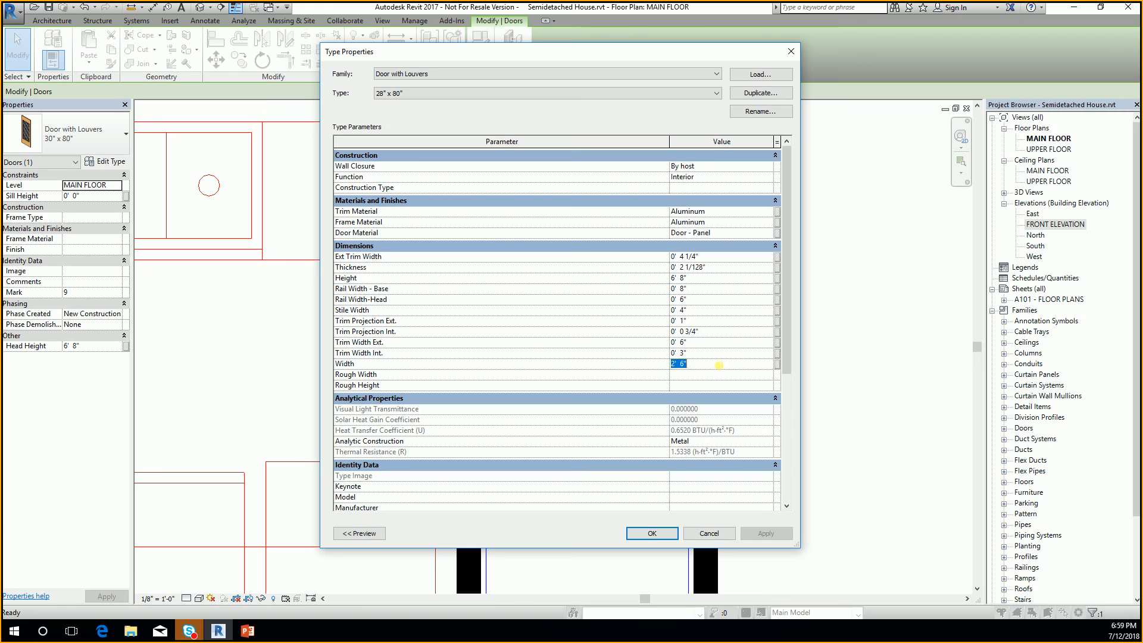
pyautogui.write("2'4")
pyautogui.click(651, 533)
# Check the type width of the lower unit's 3'-0" entrance door and nudge the door onto its drawn opening
pyautogui.scroll(-5, 784, 411)
pyautogui.scroll(8, 677, 394)
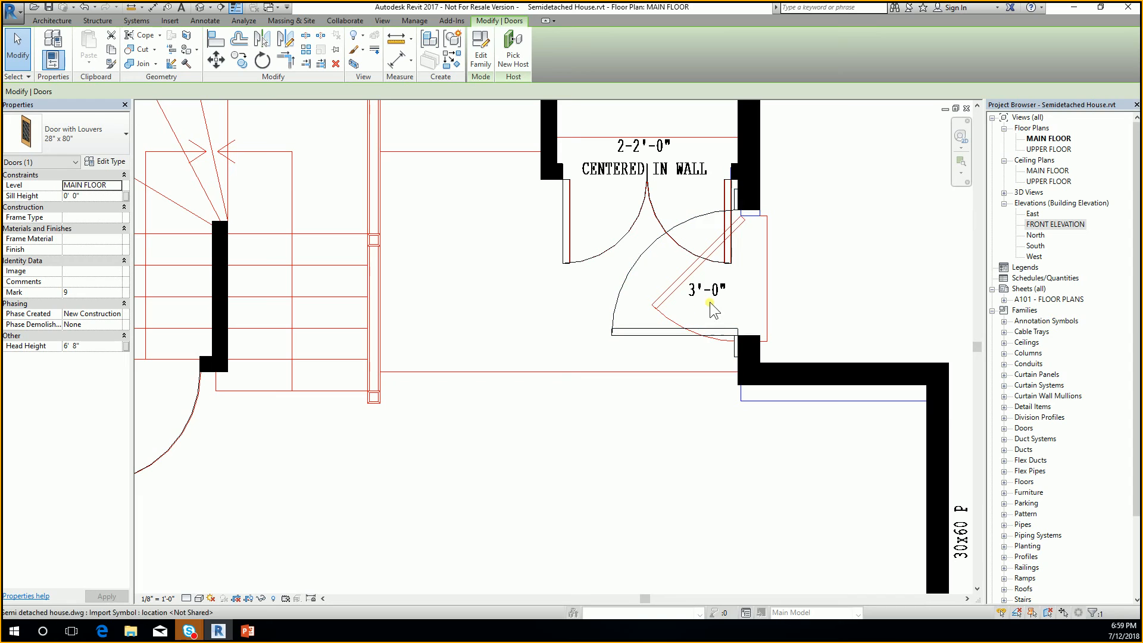
pyautogui.click(662, 336)
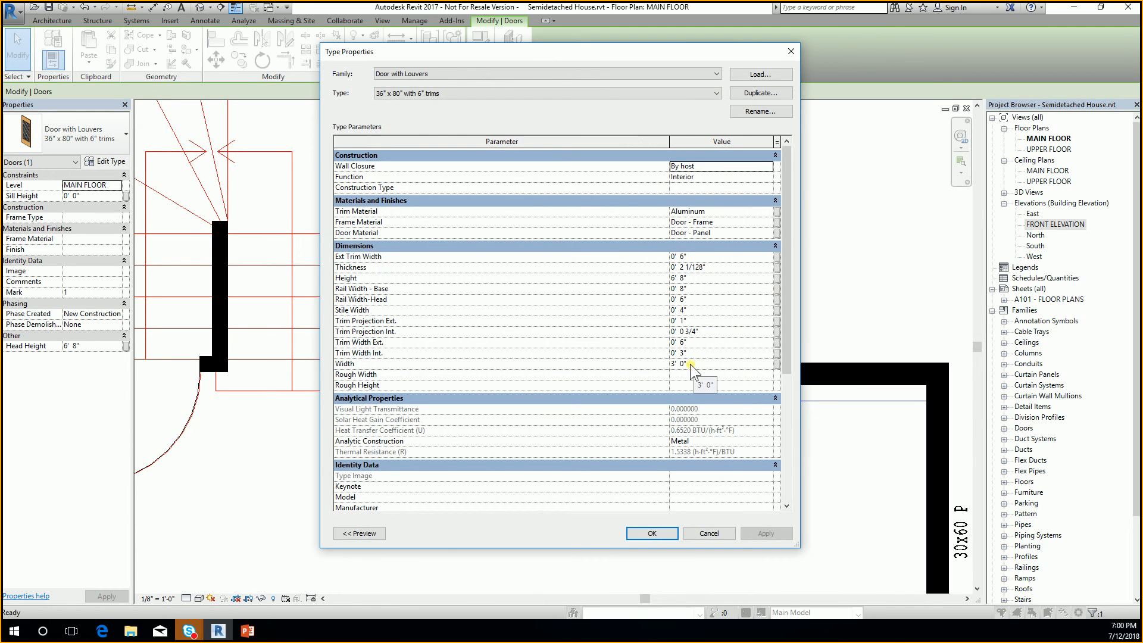
pyautogui.click(691, 363)
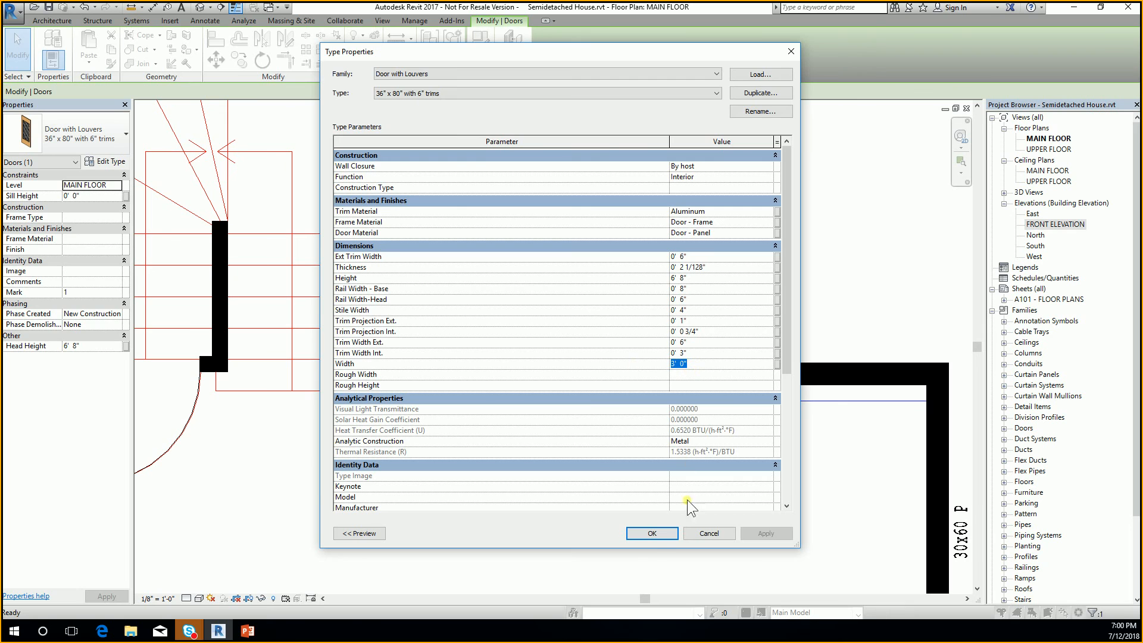
pyautogui.click(651, 532)
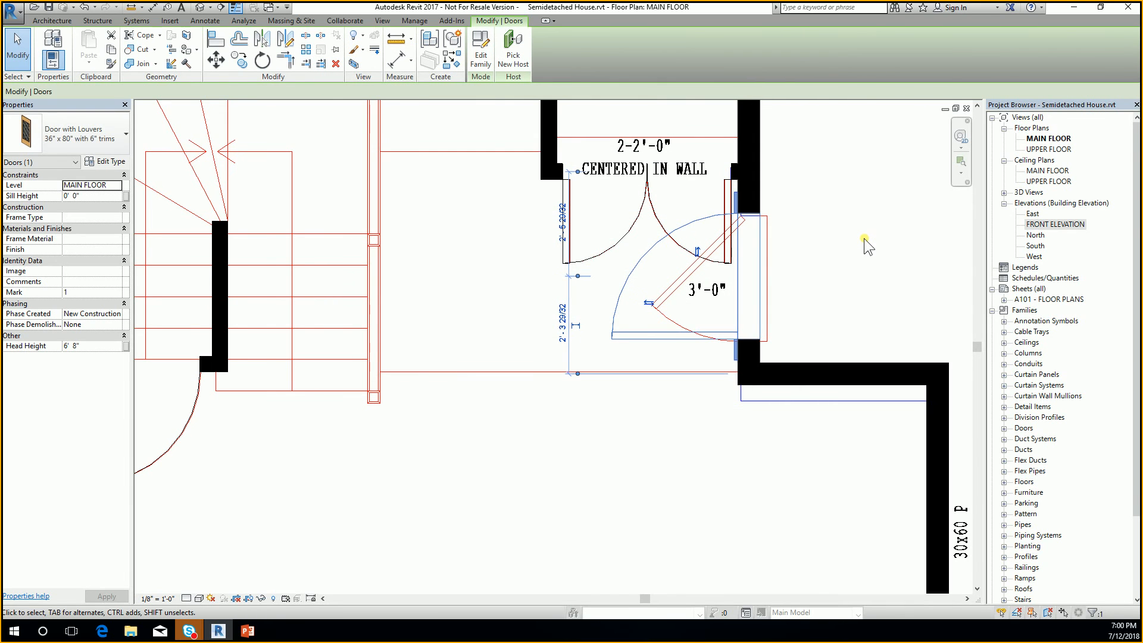
pyautogui.click(808, 346)
pyautogui.scroll(-3, 807, 344)
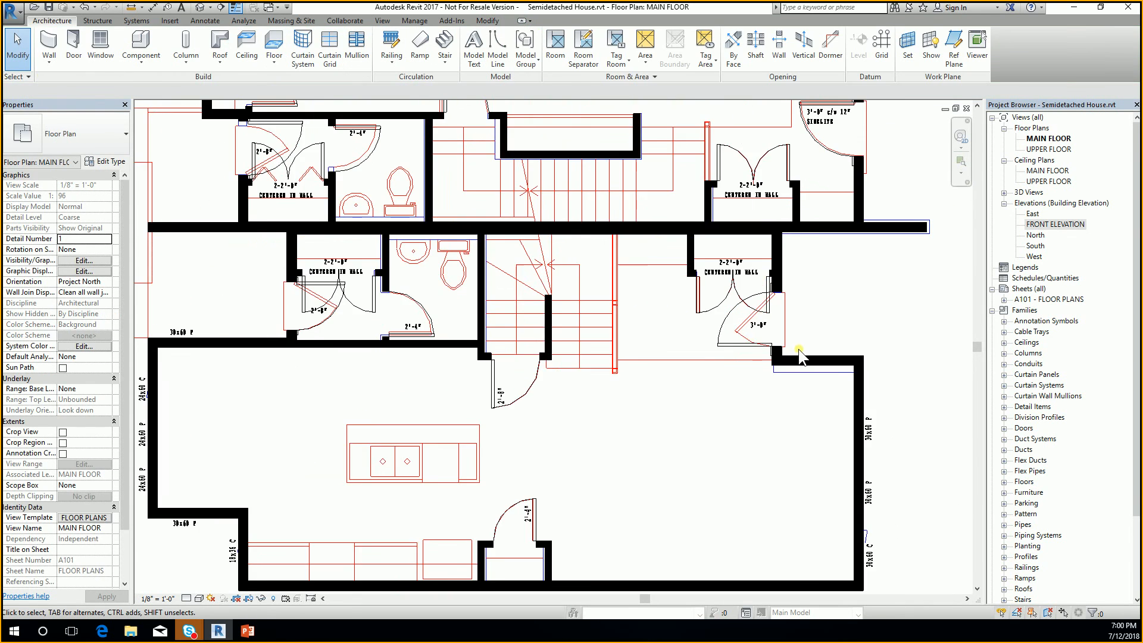
# Nudge the upper unit's 3'-0" entrance door with sidelite onto its drawn opening
pyautogui.moveTo(708, 325); pyautogui.dragTo(685, 435, button='middle')
pyautogui.scroll(2, 812, 213)
pyautogui.scroll(2, 815, 224)
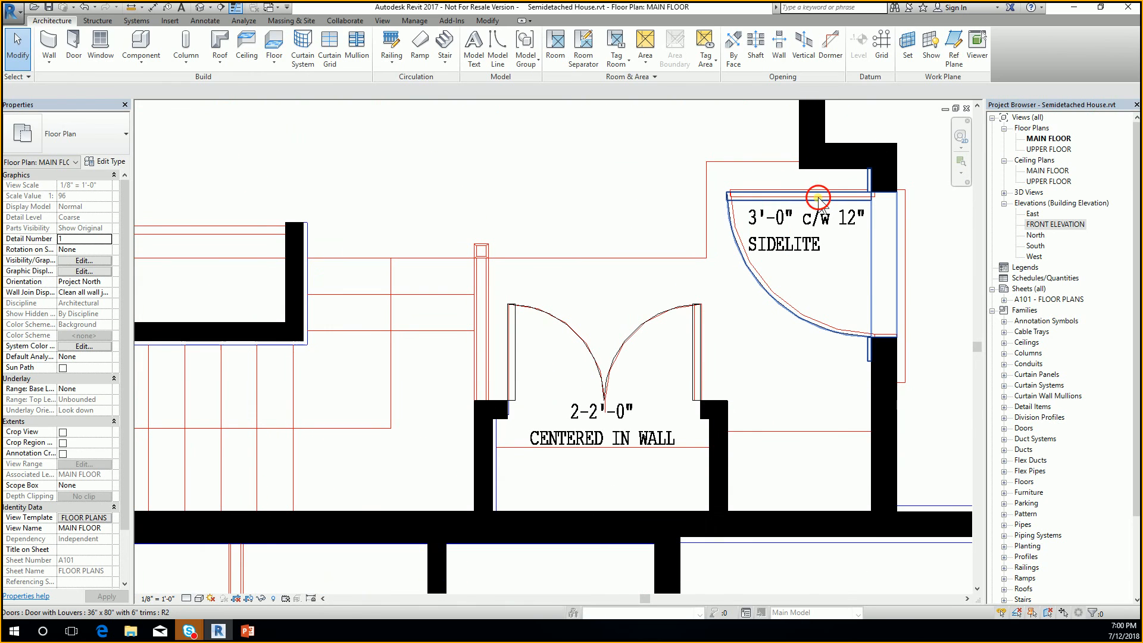
pyautogui.click(819, 199)
pyautogui.press('Escape')
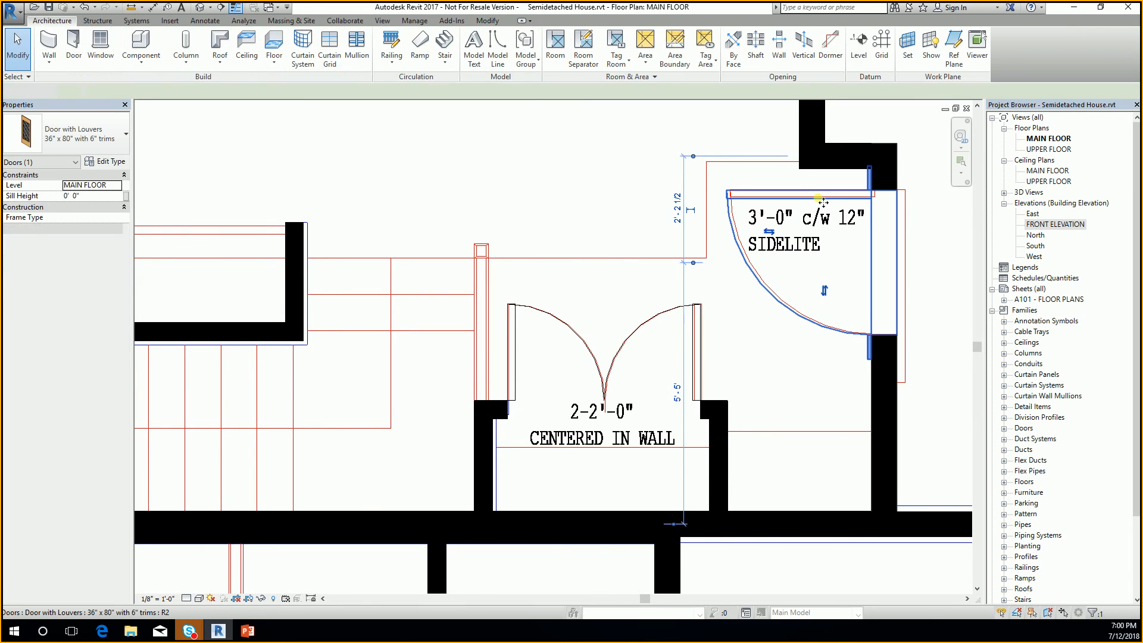
# Change the upper unit's 2'-8" door above the stairs to the Door with Louvers 32" x 80" type
pyautogui.scroll(-5, 795, 267)
pyautogui.moveTo(580, 281); pyautogui.dragTo(622, 303, button='middle')
pyautogui.scroll(7, 497, 246)
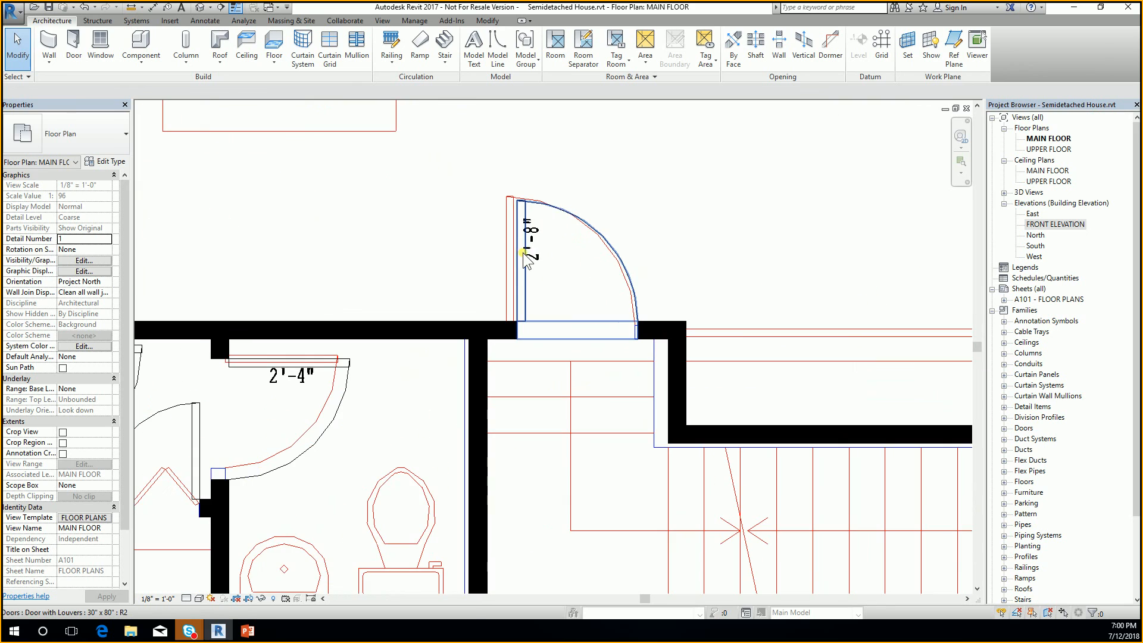
pyautogui.click(524, 262)
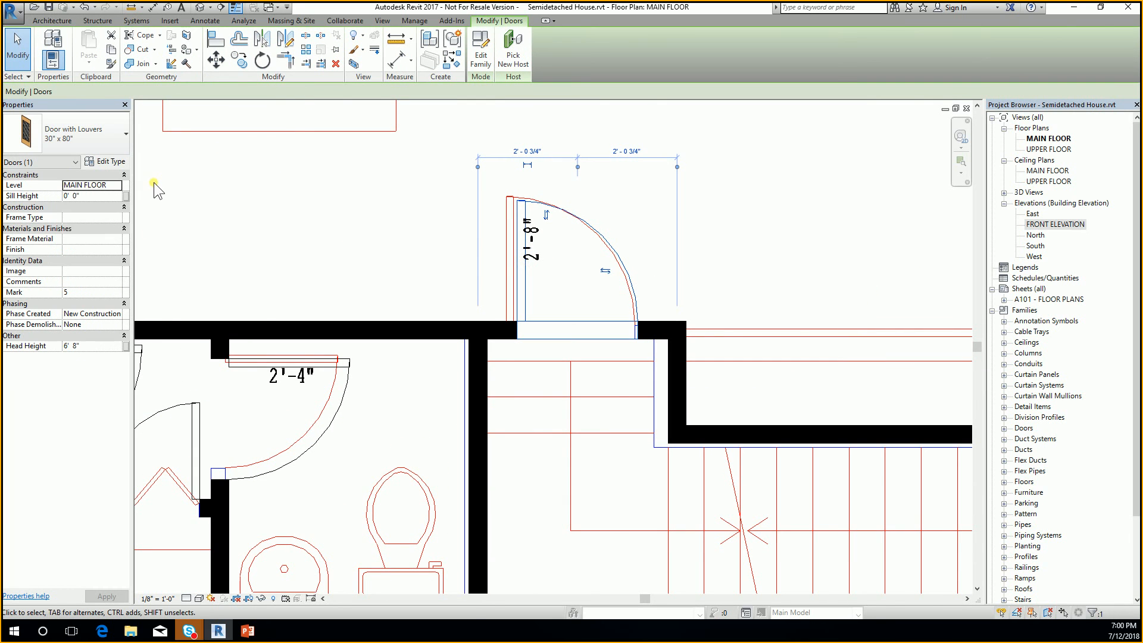
pyautogui.click(44, 132)
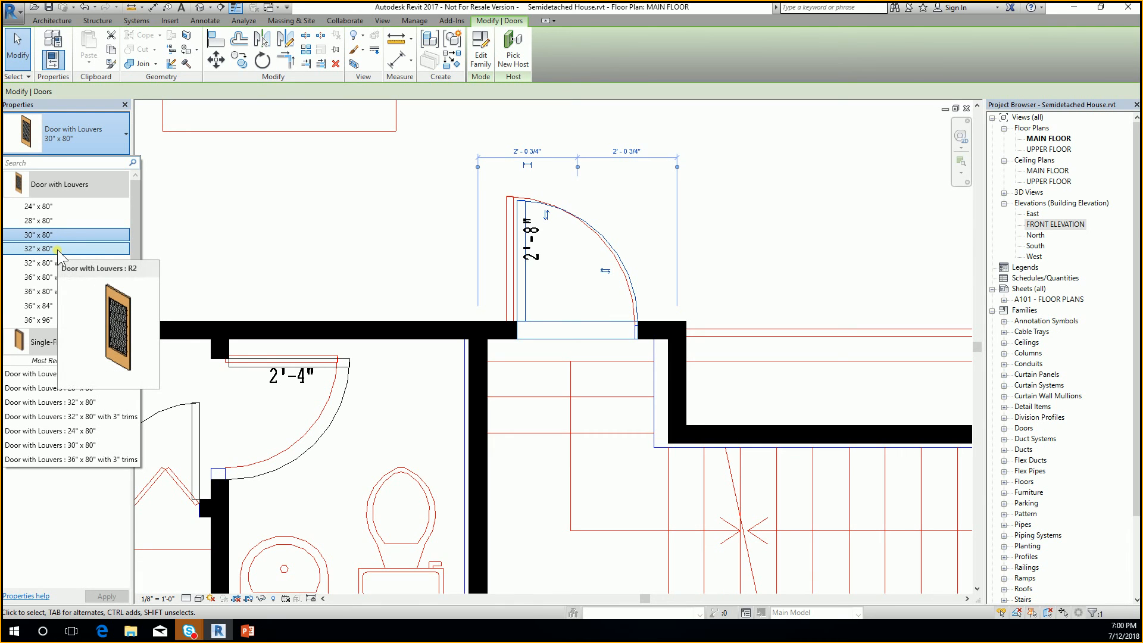
pyautogui.click(621, 229)
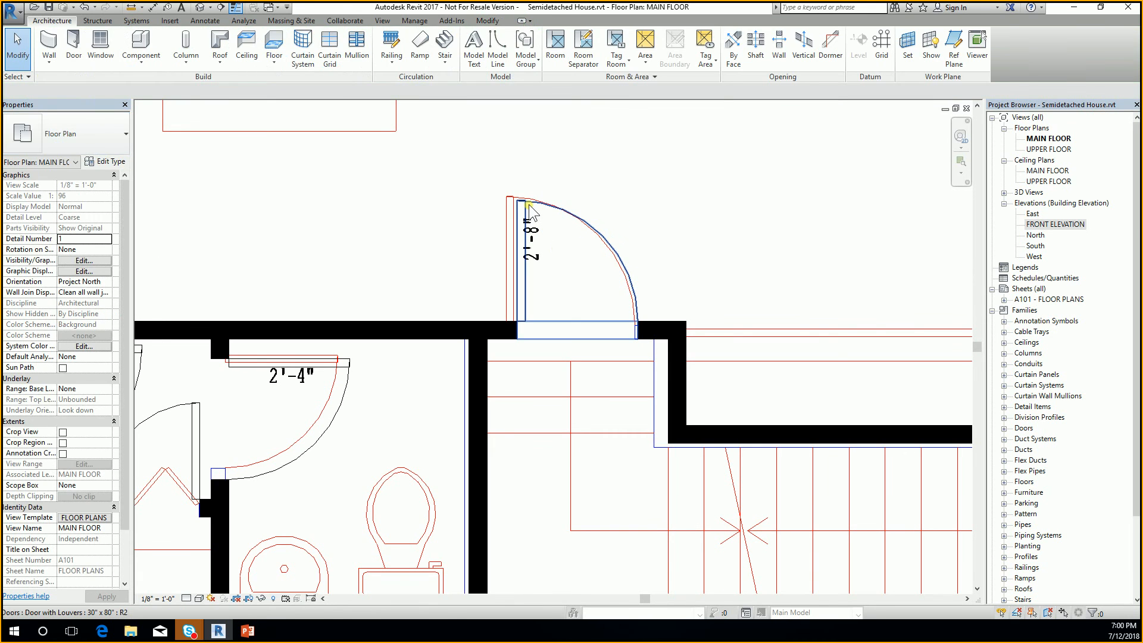
pyautogui.click(530, 213)
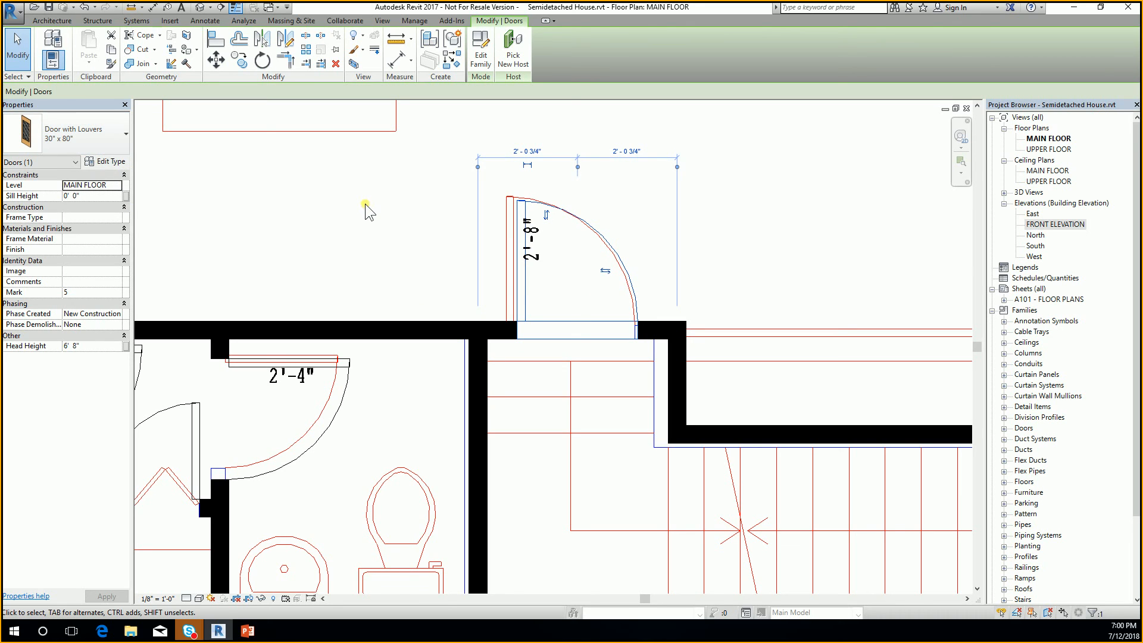
pyautogui.press('ctrl')
pyautogui.click(103, 137)
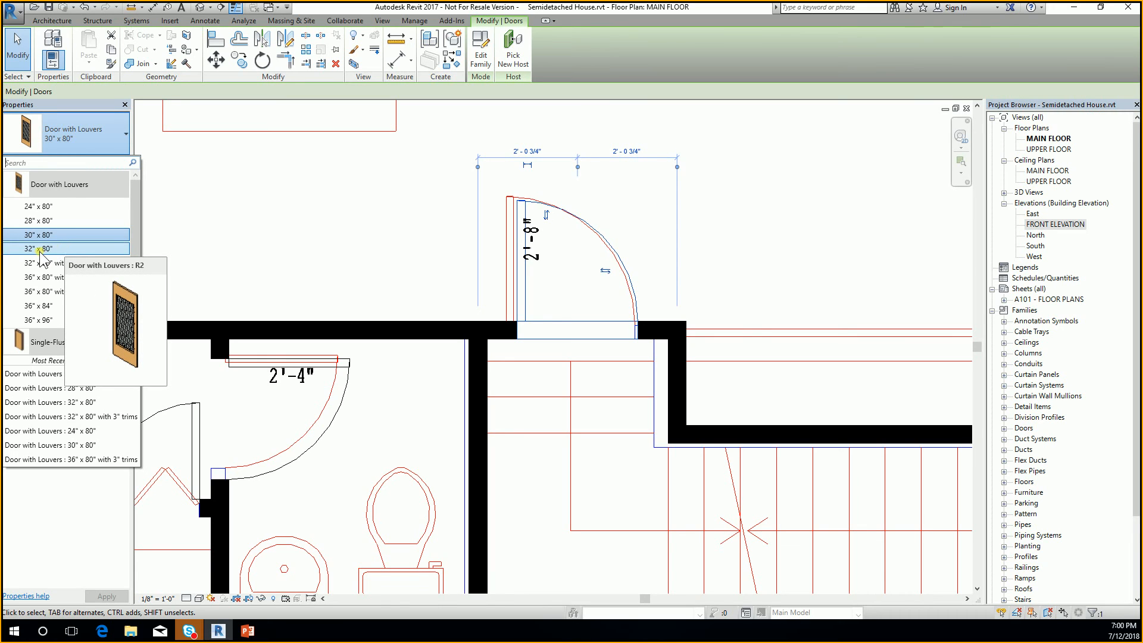
pyautogui.press('ctrl')
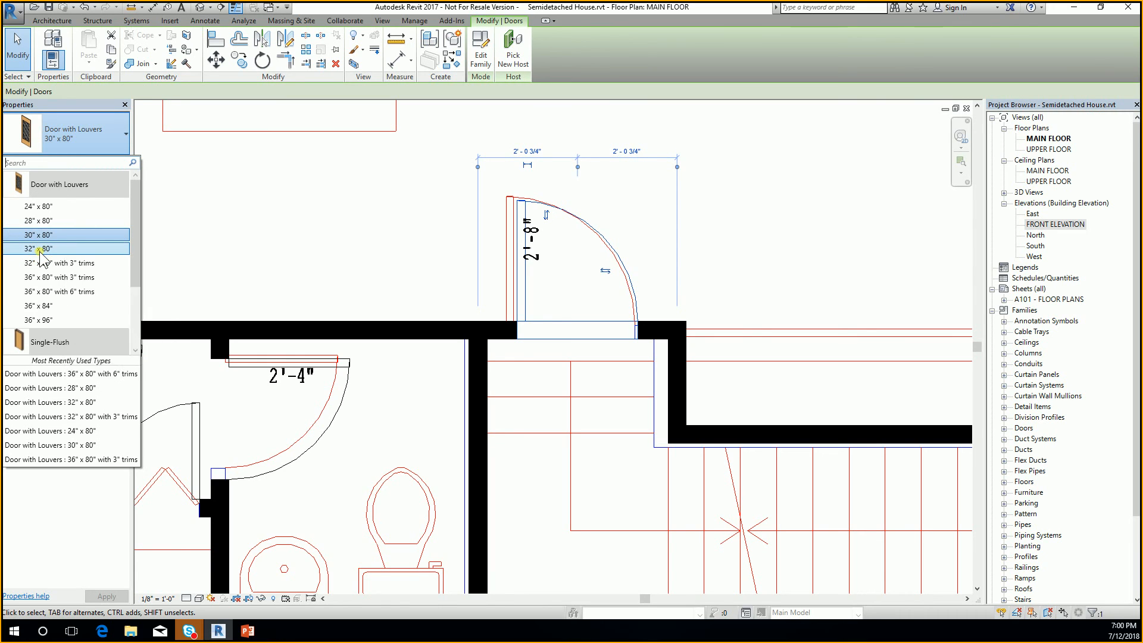
pyautogui.click(38, 249)
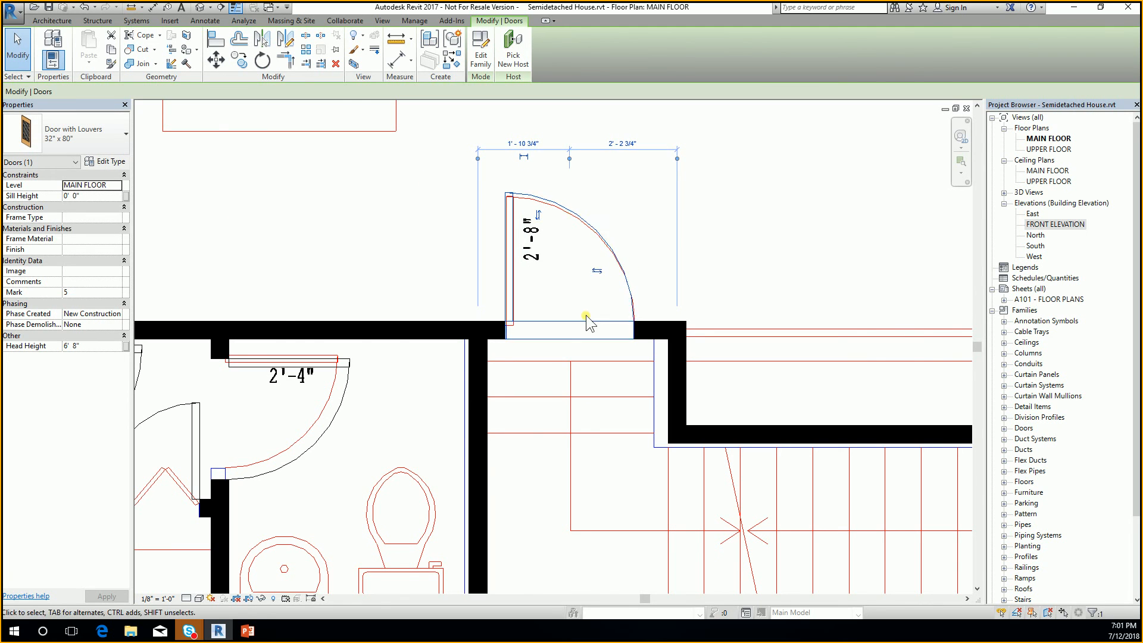
# Change the upper unit's 2'-4" bathroom door to the 28" x 80" type and nudge it onto its drawn opening
pyautogui.scroll(-4, 531, 301)
pyautogui.scroll(5, 495, 340)
pyautogui.click(524, 340)
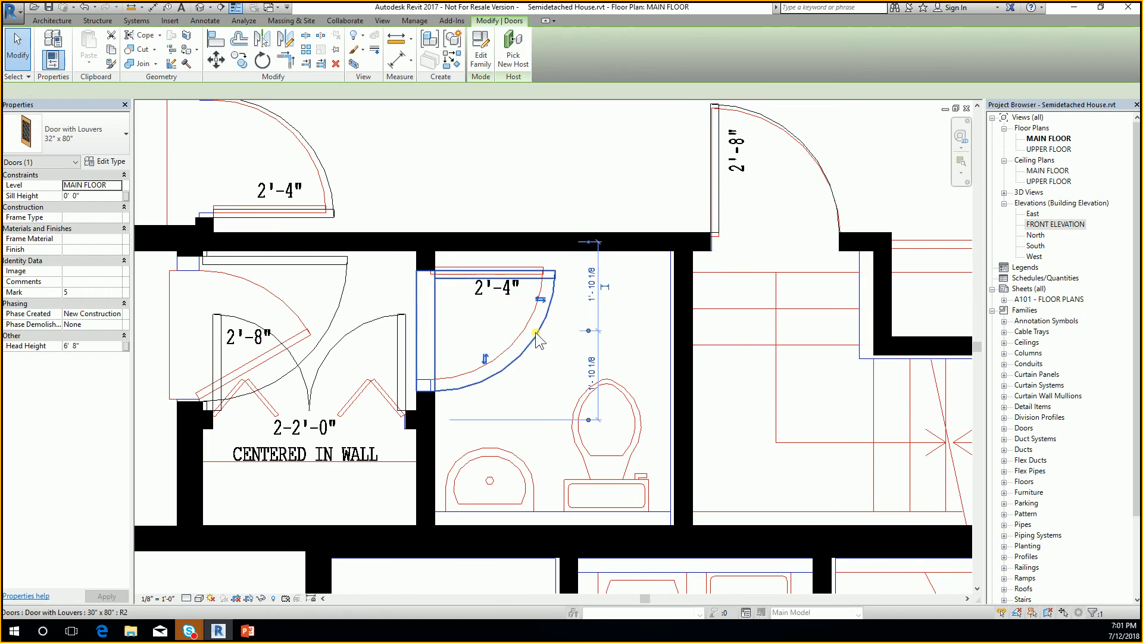
pyautogui.click(72, 133)
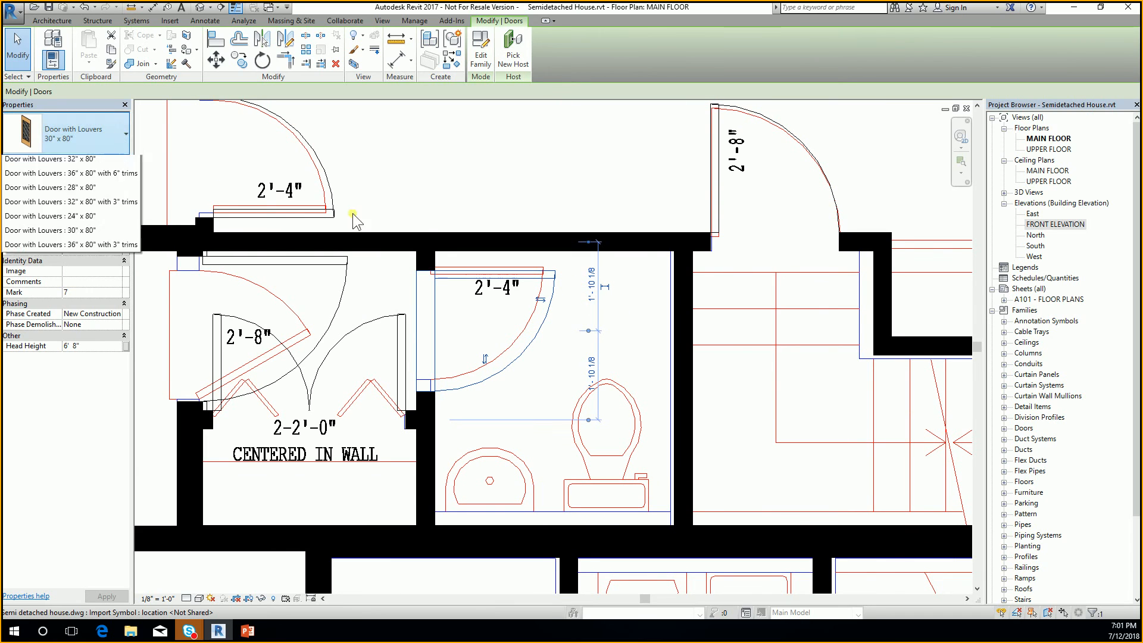
pyautogui.click(68, 219)
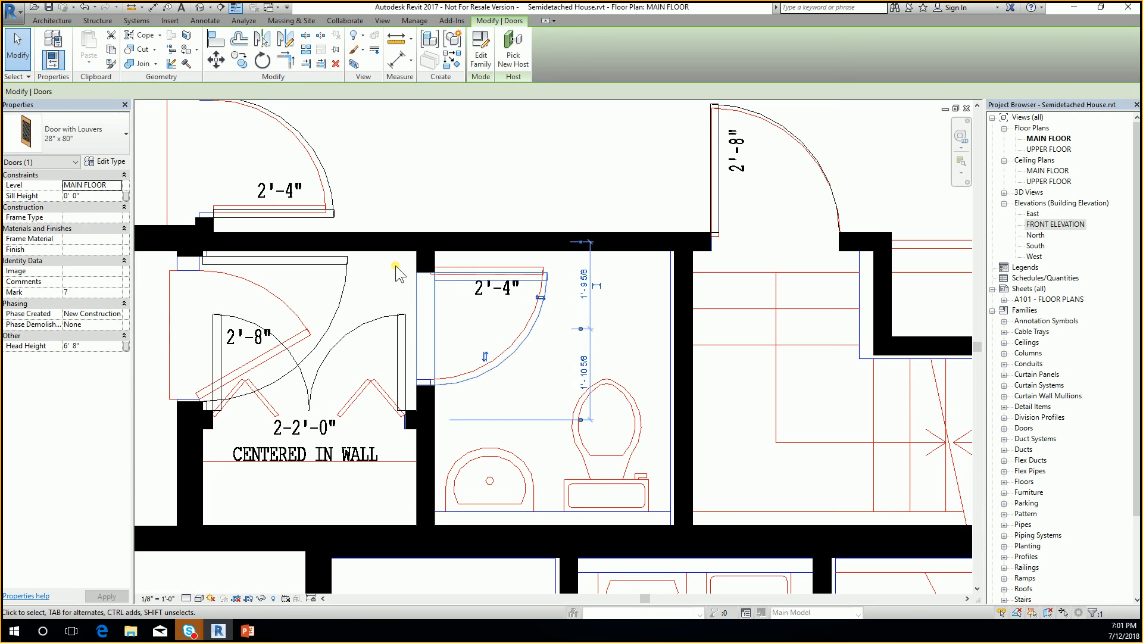
# Change the upper unit's 2'-8" exterior door by the closet to 32" x 80" with 3" trims and nudge it onto the drawn opening
pyautogui.click(345, 278)
pyautogui.moveTo(301, 296); pyautogui.dragTo(400, 301, button='middle')
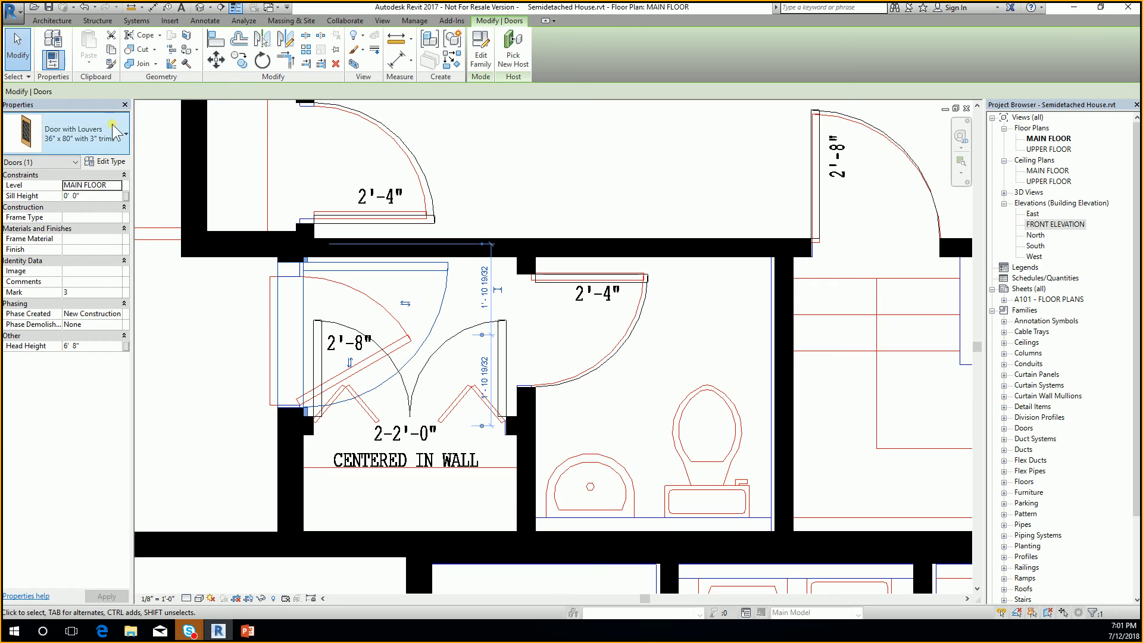
pyautogui.click(125, 134)
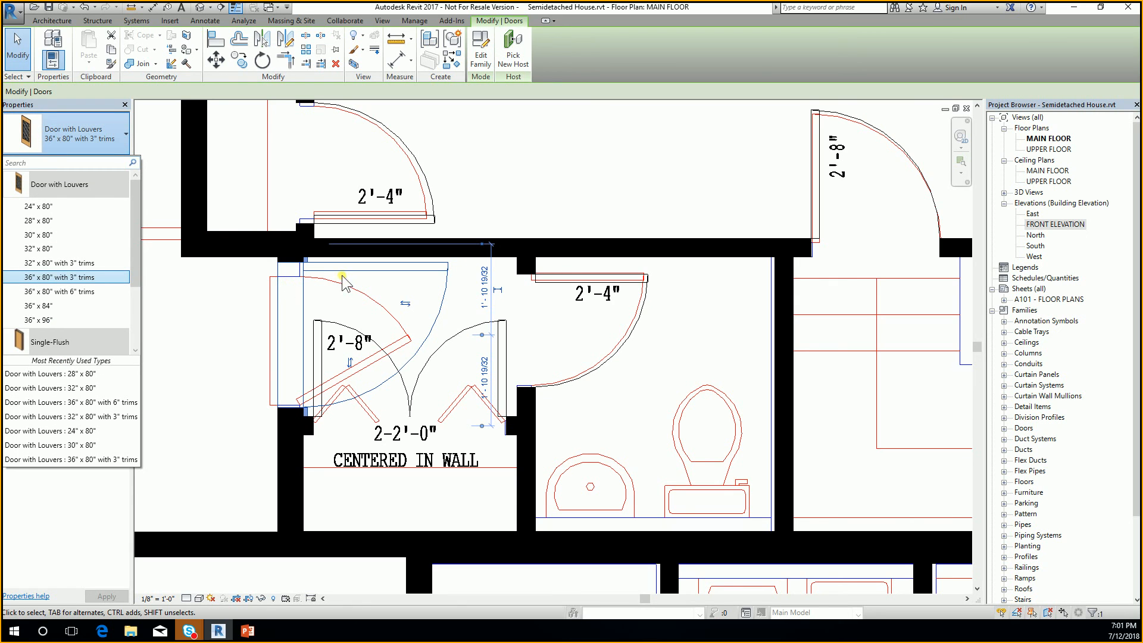
pyautogui.click(88, 262)
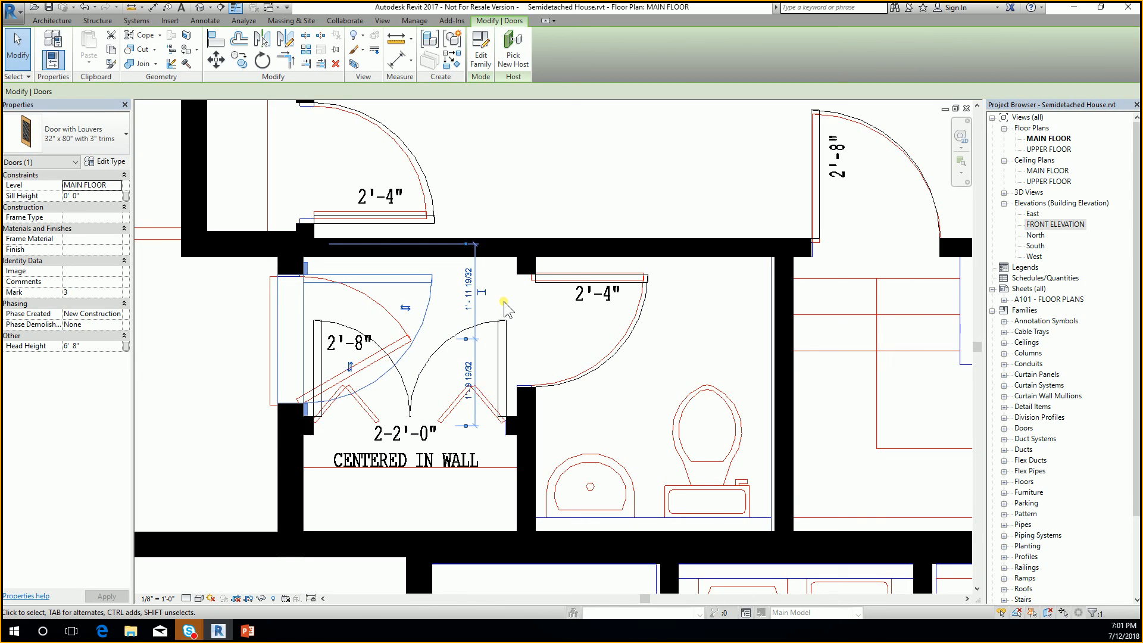
pyautogui.press('Up')
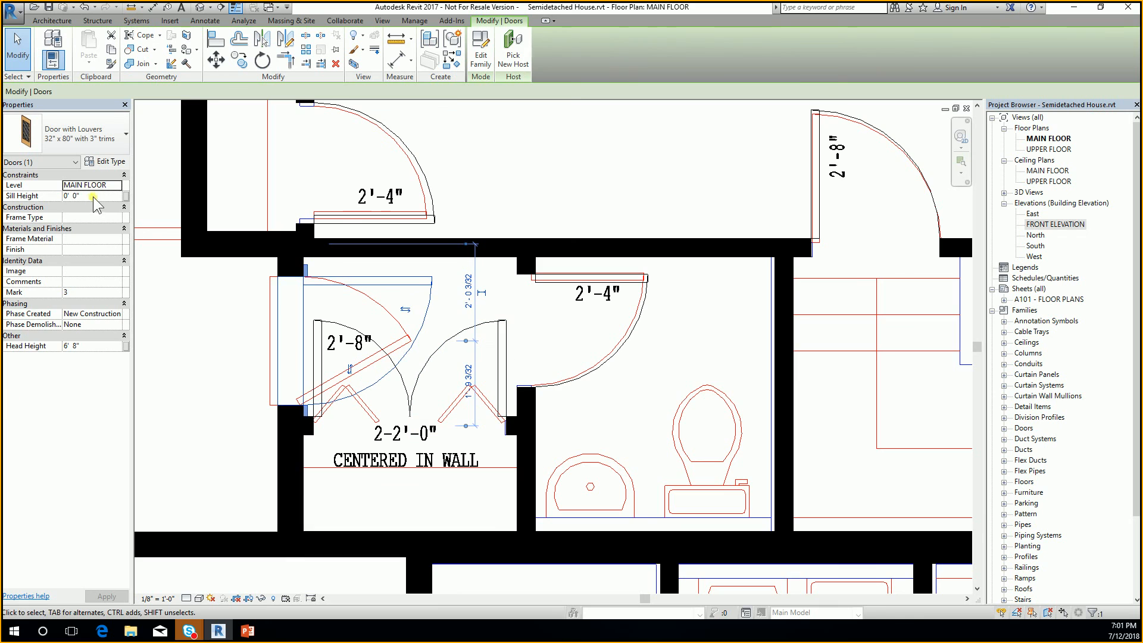
# Change the upper unit's 2'-4" closet door beside the kitchen to the 28" x 80" type
pyautogui.click(427, 206)
pyautogui.moveTo(467, 237); pyautogui.dragTo(521, 292, button='middle')
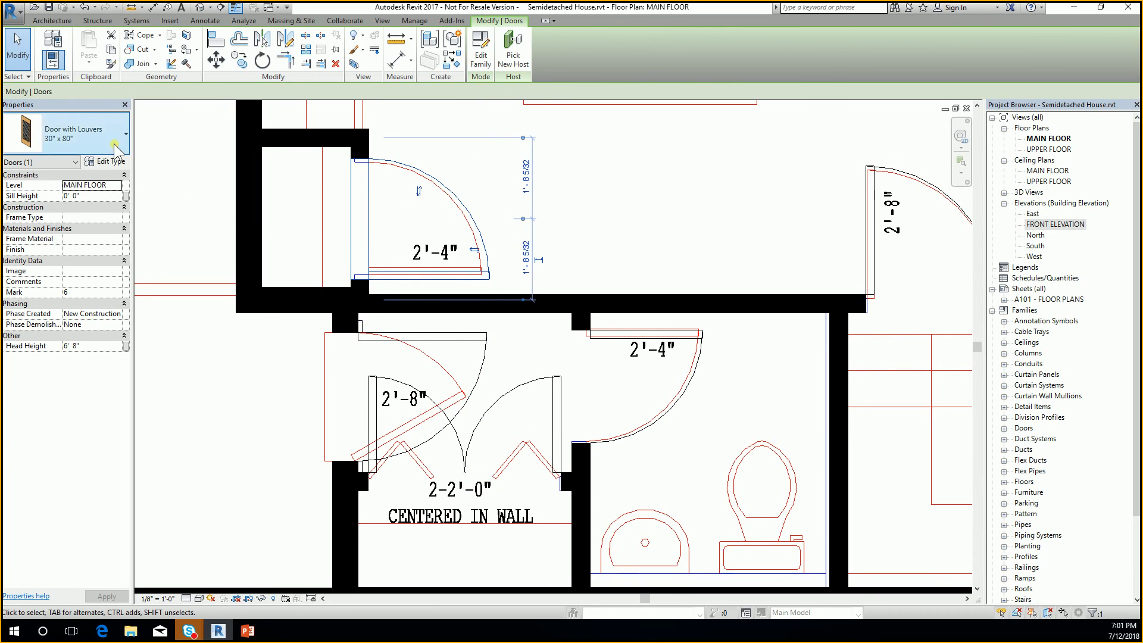
pyautogui.click(77, 133)
pyautogui.click(96, 223)
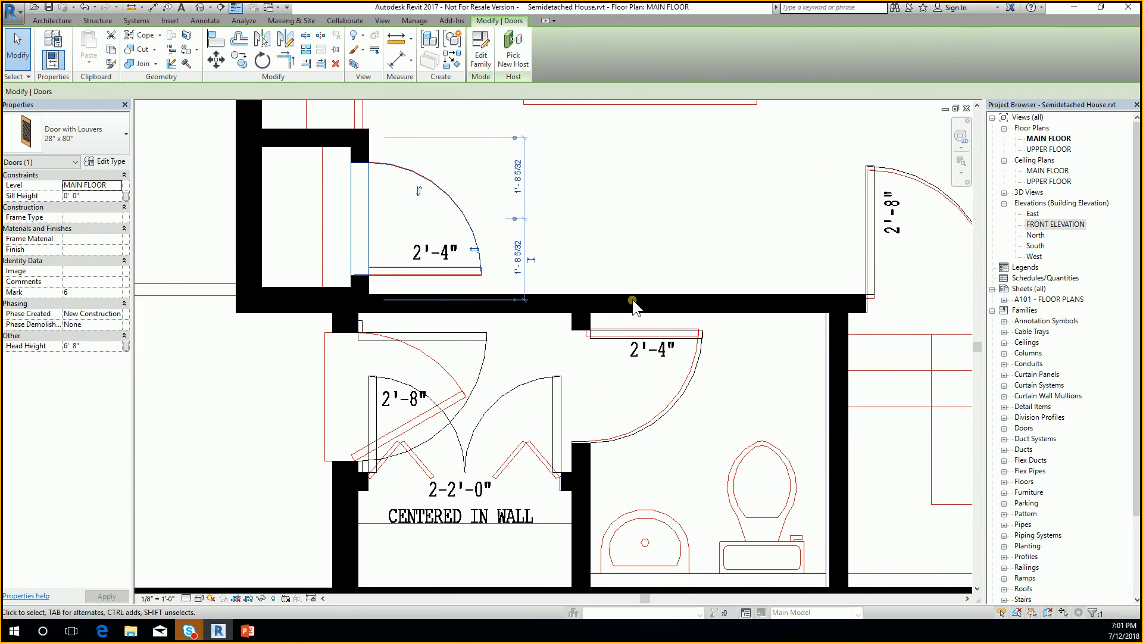
# Check the upper bathroom door's placement and look over the doors of both units against the drawn plan
pyautogui.scroll(-3, 632, 299)
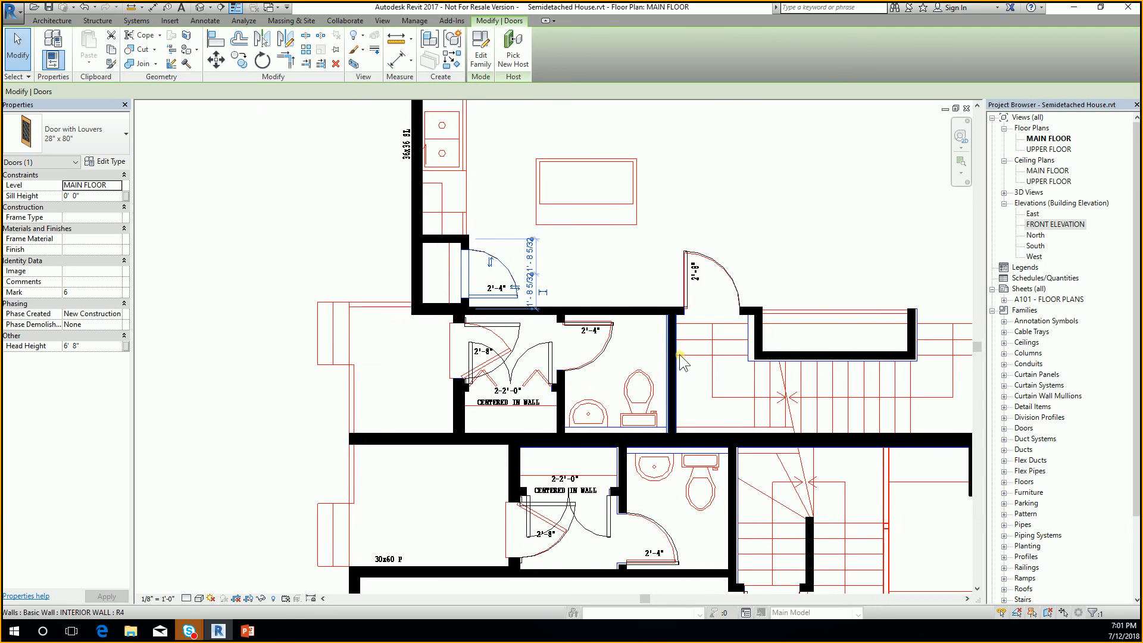
pyautogui.scroll(3, 625, 336)
pyautogui.click(580, 355)
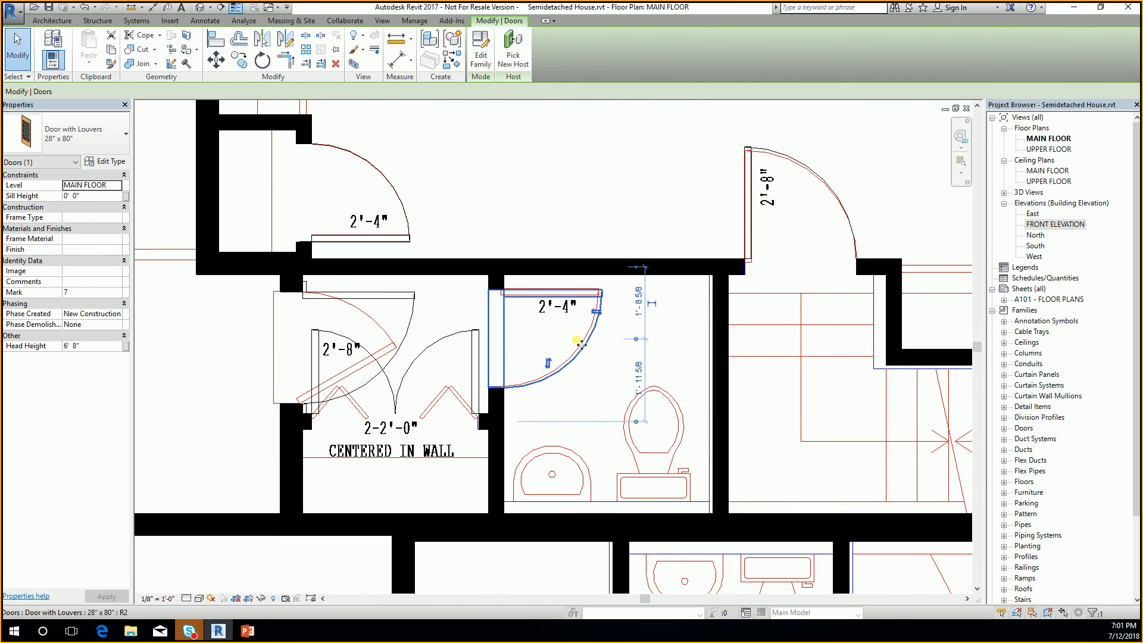
pyautogui.scroll(-3, 430, 249)
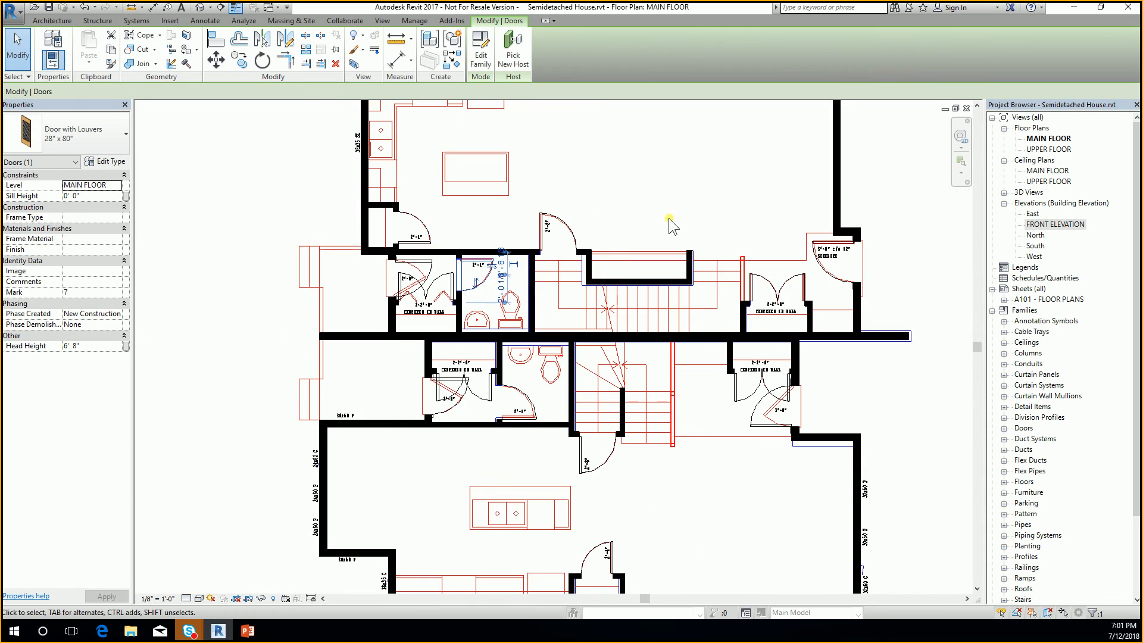
pyautogui.click(692, 236)
pyautogui.moveTo(691, 236); pyautogui.dragTo(603, 173, button='middle')
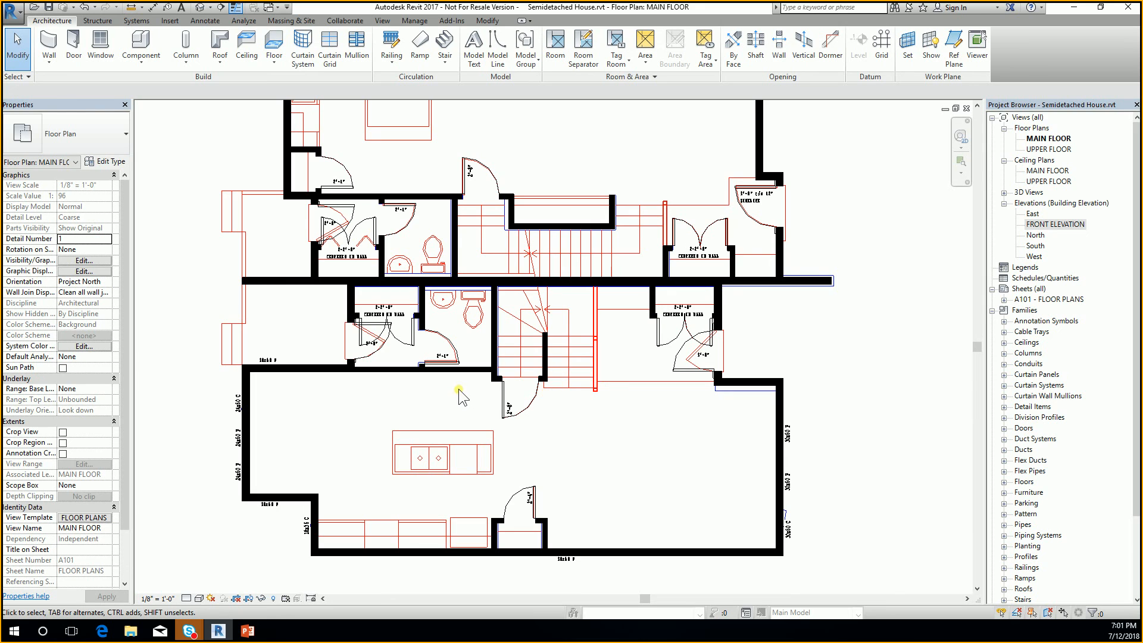
pyautogui.moveTo(461, 393); pyautogui.dragTo(414, 391, button='middle')
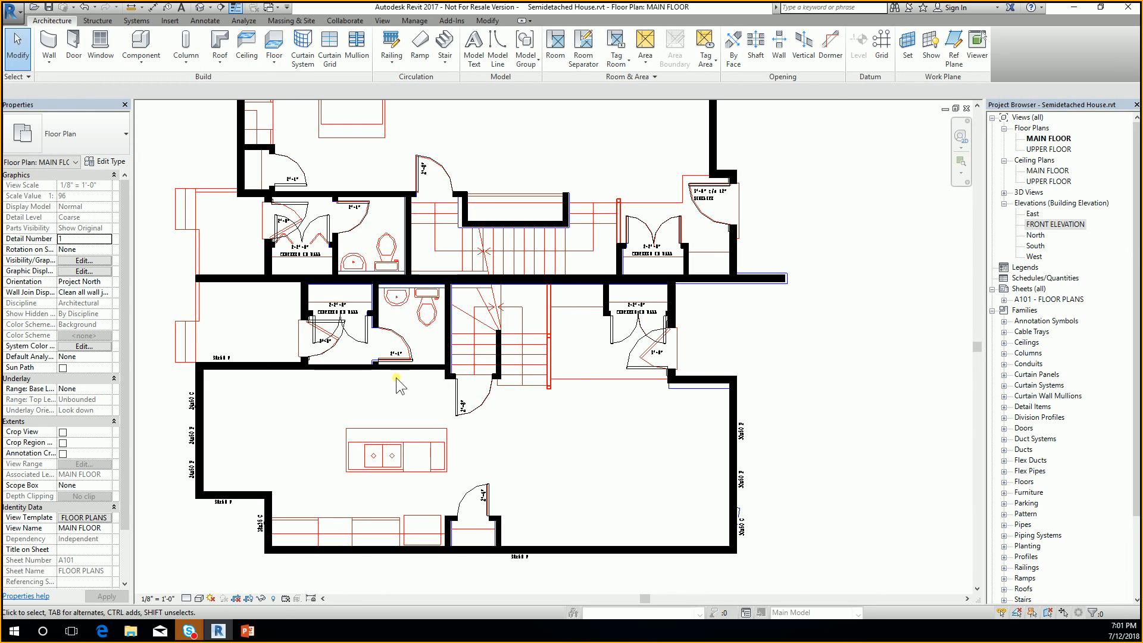
# Open the type properties of the 32" x 80" louvered door below the lower unit's stairs
pyautogui.click(486, 403)
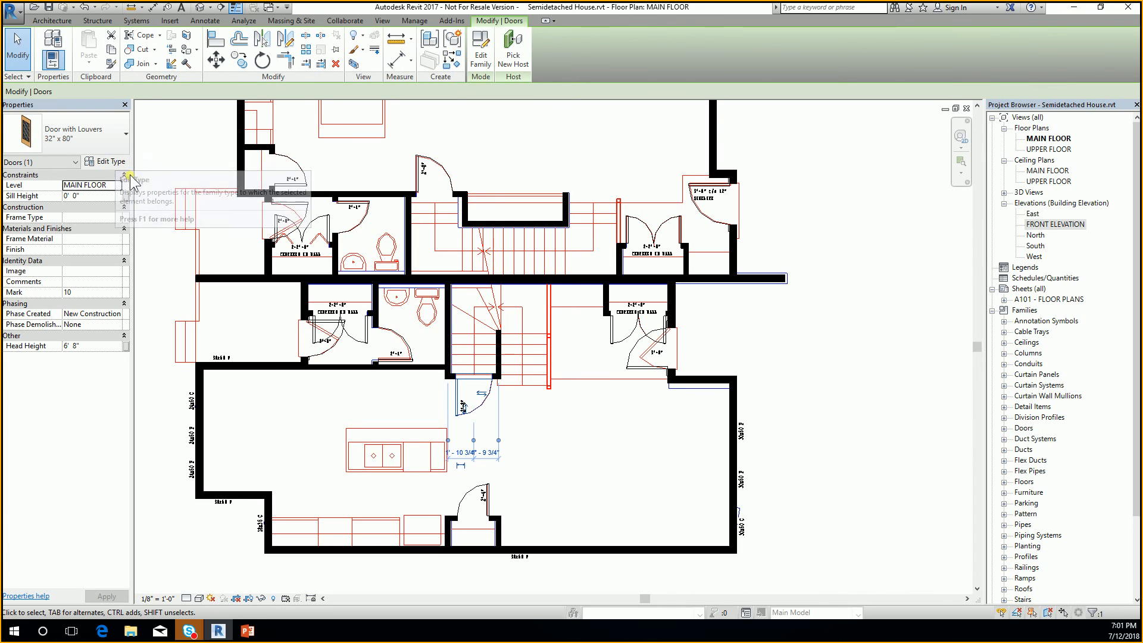
pyautogui.click(113, 166)
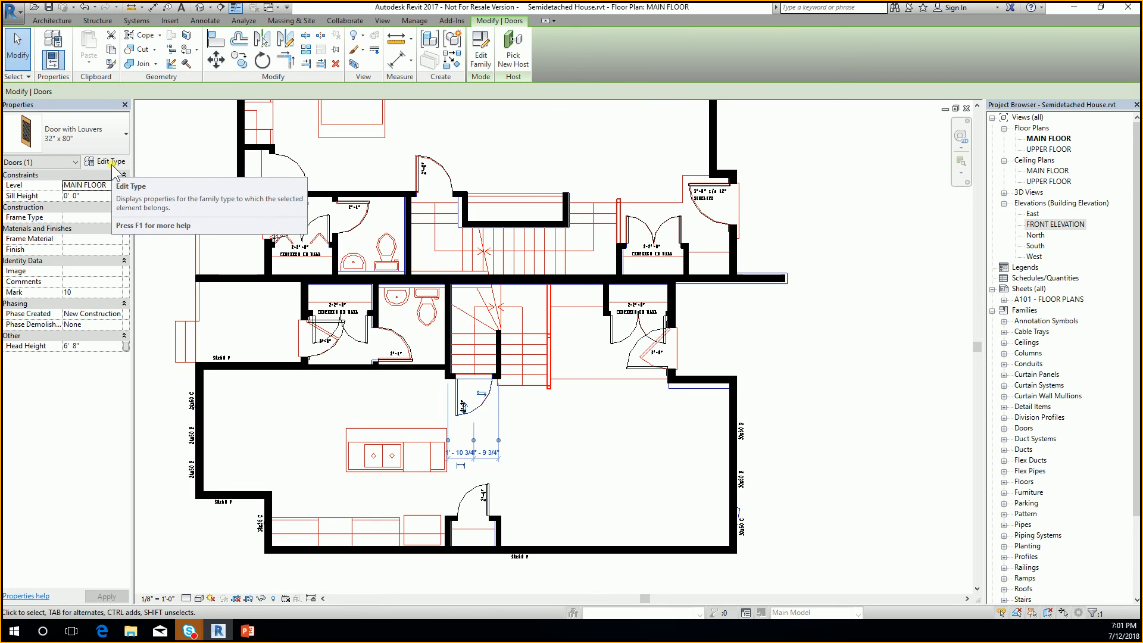
pyautogui.click(114, 167)
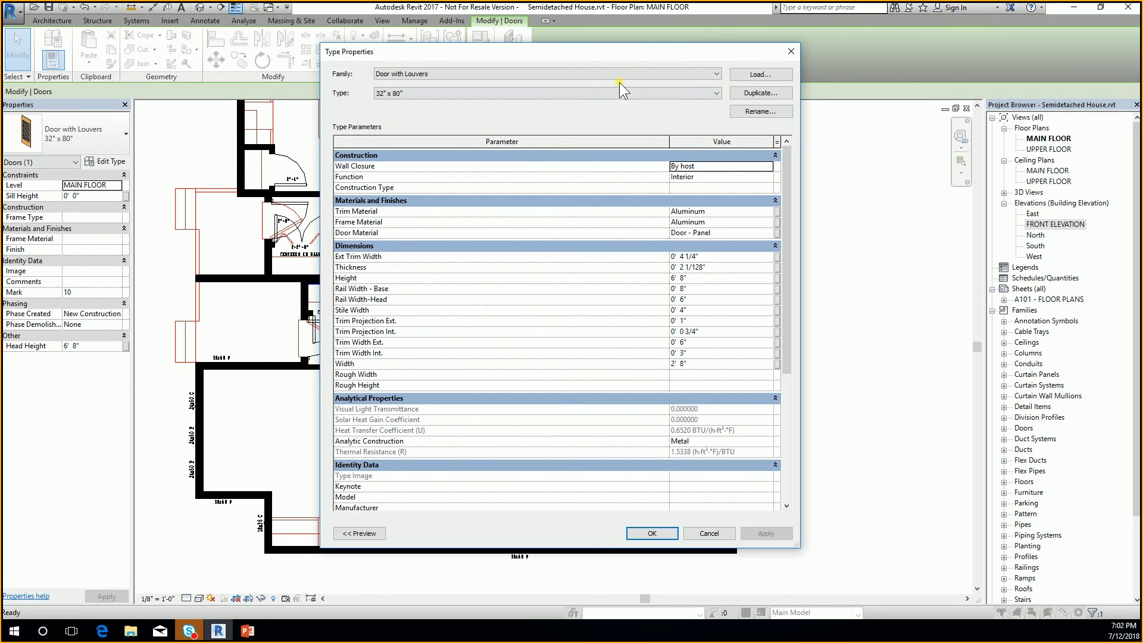
pyautogui.moveTo(633, 53); pyautogui.dragTo(702, 38)
pyautogui.click(486, 188)
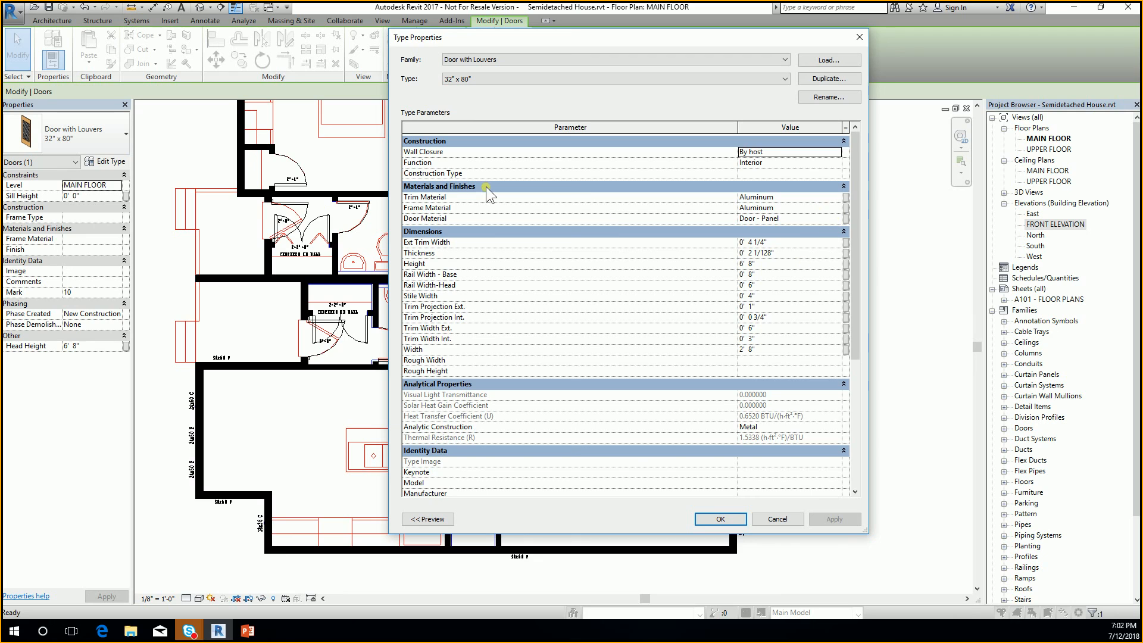
# Examine the trim, frame and door material parameters of the 32" x 80" louvered door type
pyautogui.click(441, 197)
pyautogui.click(443, 208)
pyautogui.click(441, 220)
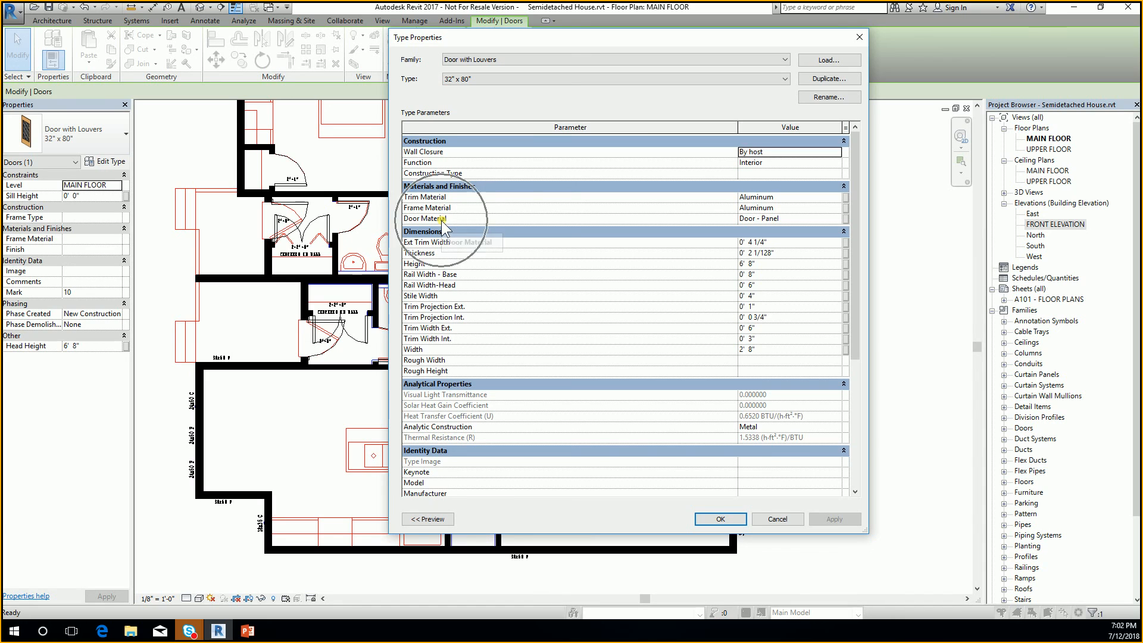
pyautogui.click(810, 223)
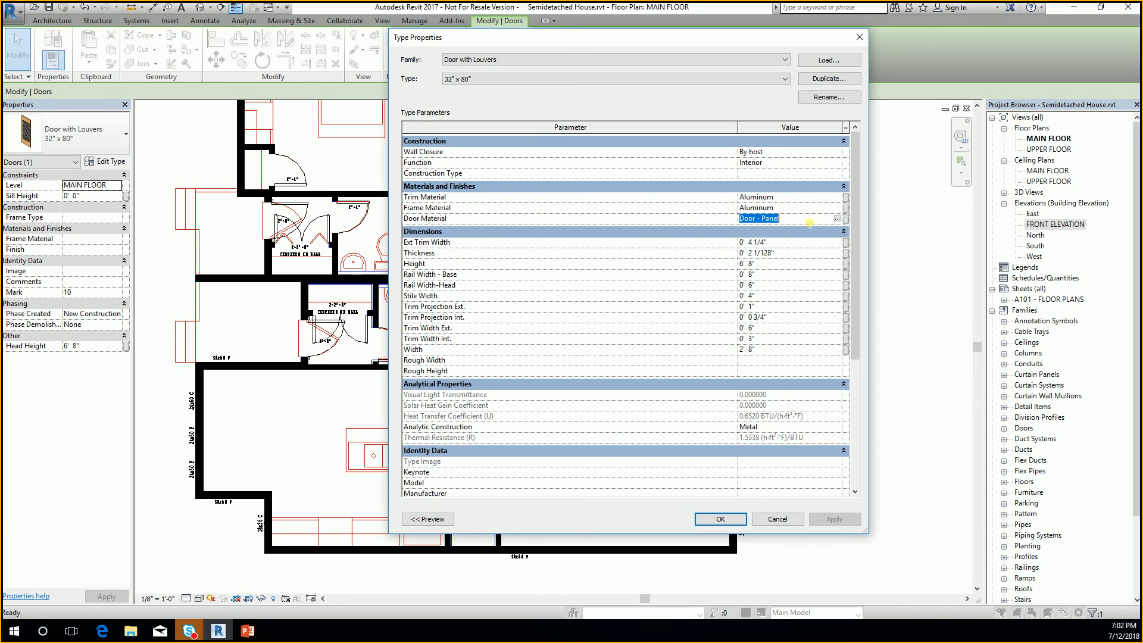
pyautogui.click(796, 206)
pyautogui.click(797, 200)
pyautogui.click(796, 209)
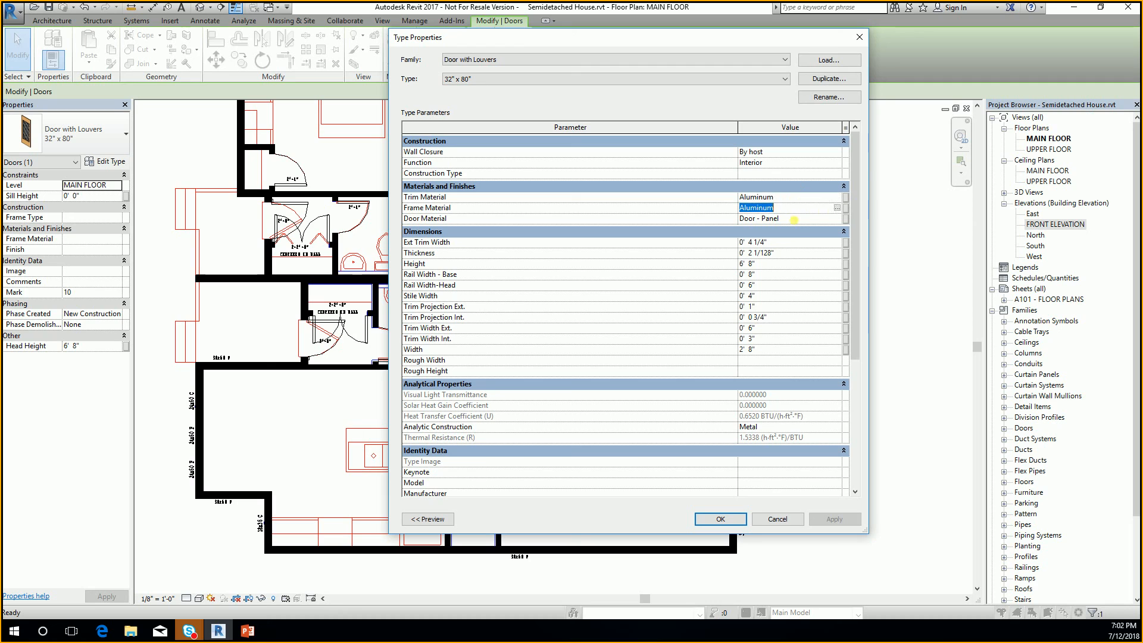
pyautogui.click(794, 221)
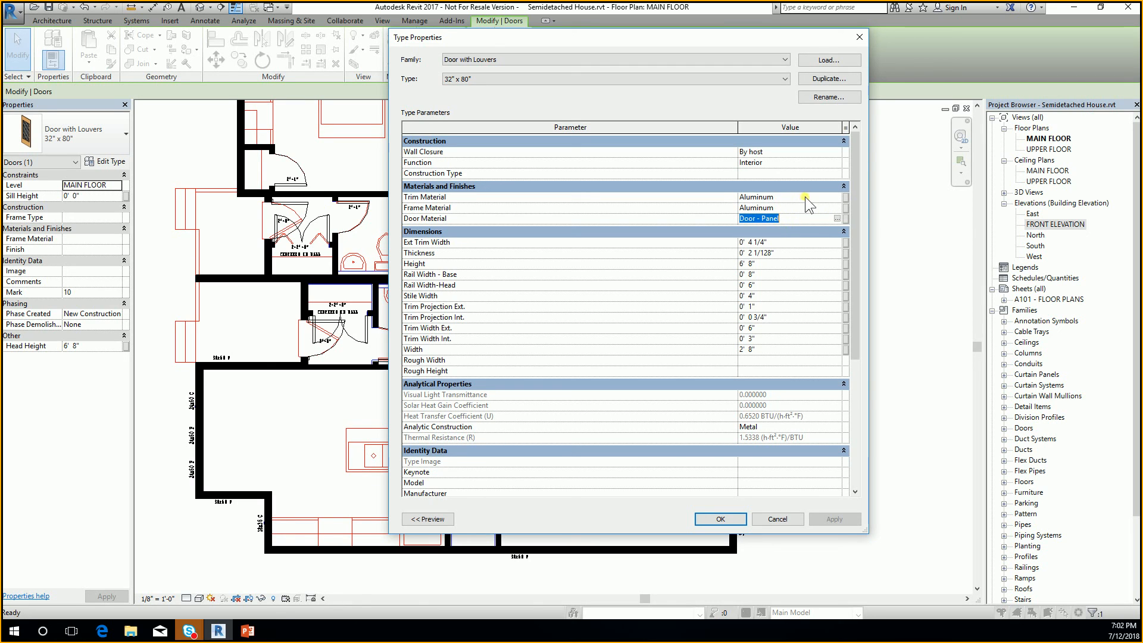
# Browse the project materials available for the door material, leave the assignment as it is, and close the type properties
pyautogui.click(837, 218)
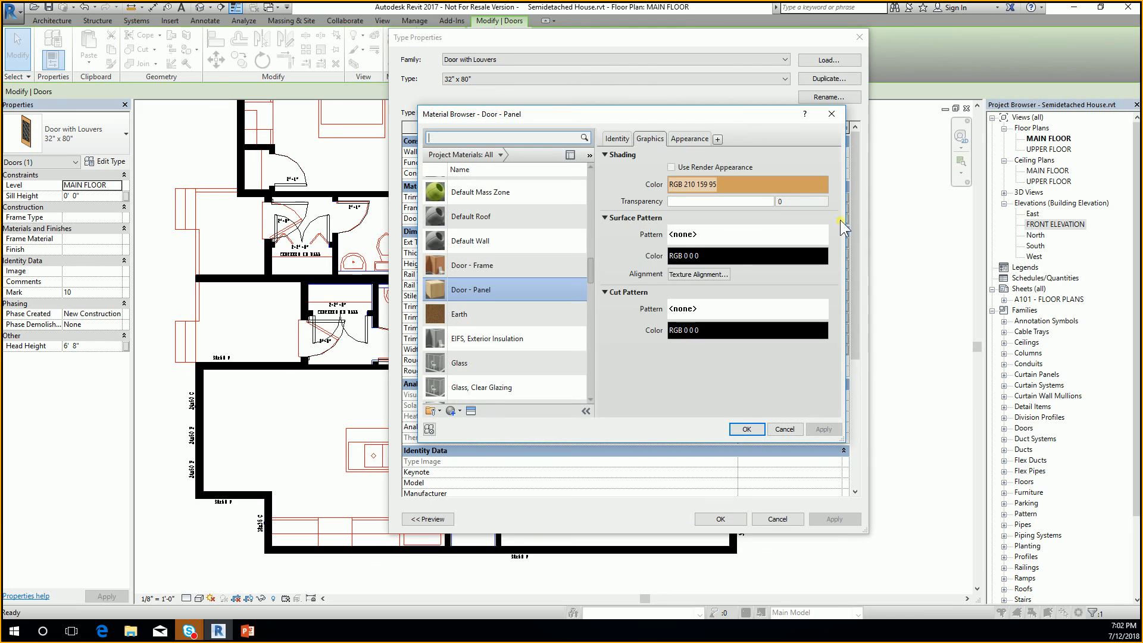
pyautogui.scroll(-5, 538, 272)
pyautogui.scroll(-3, 537, 272)
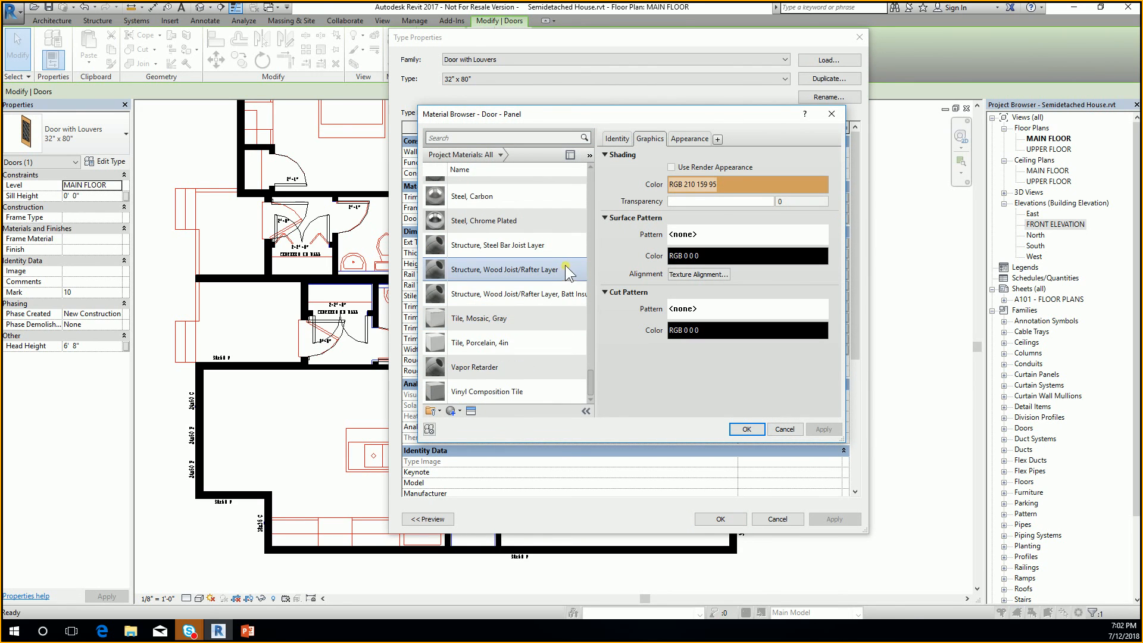
pyautogui.scroll(10, 566, 270)
pyautogui.scroll(10, 564, 270)
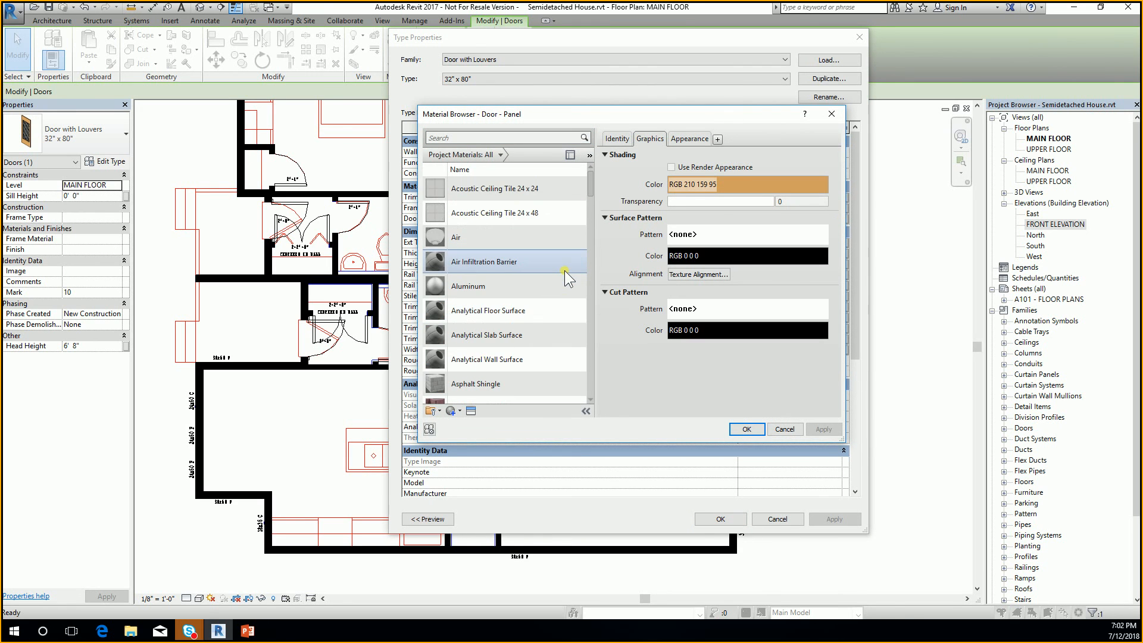
pyautogui.click(784, 428)
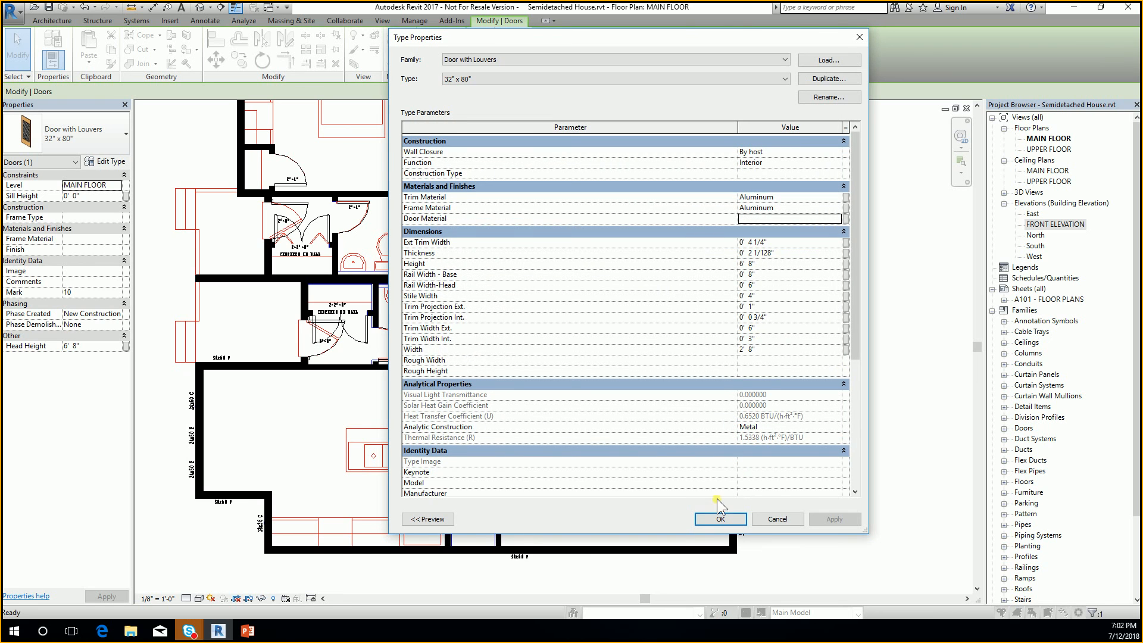
pyautogui.click(717, 519)
pyautogui.click(813, 355)
pyautogui.scroll(-2, 654, 278)
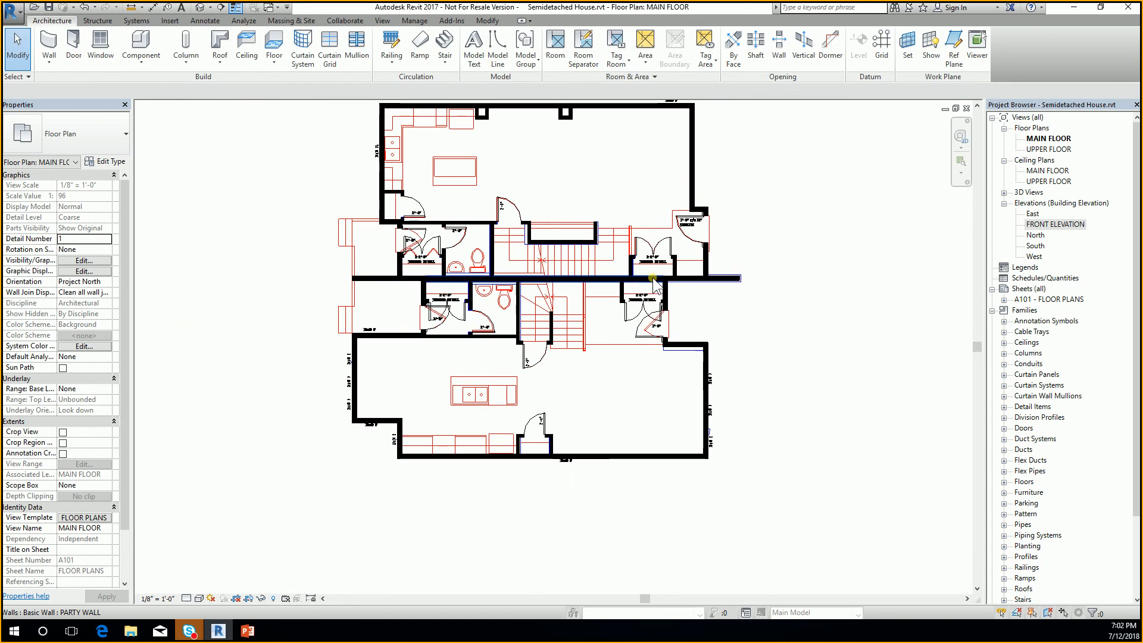
pyautogui.scroll(2, 506, 241)
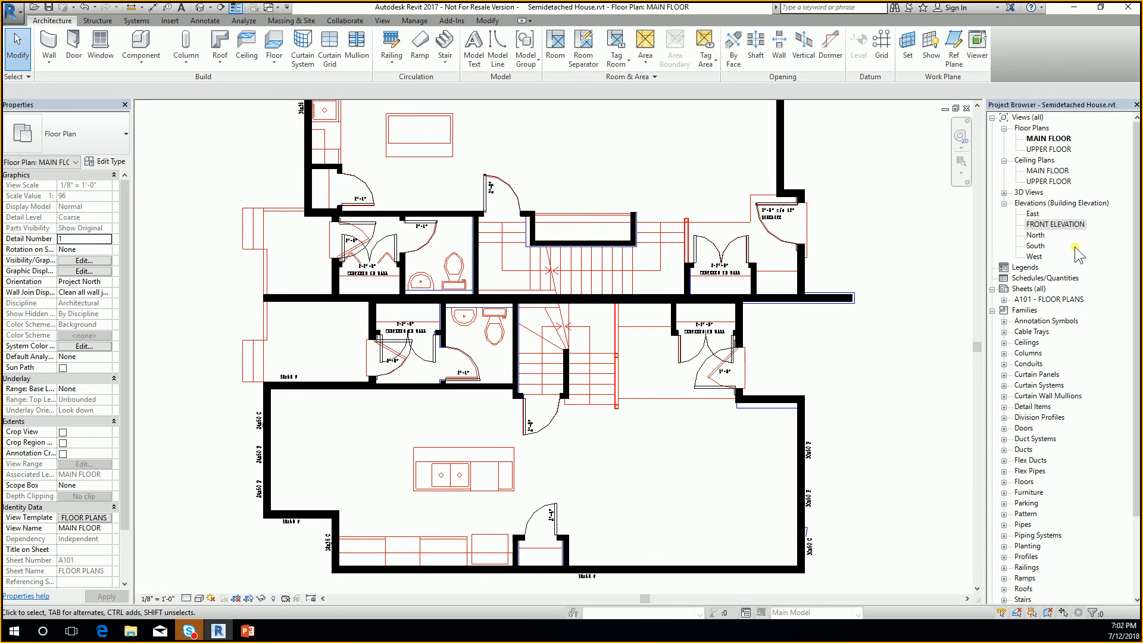
# Find the Door with Louvers types among the project's door families and examine the 24" x 80" type's materials
pyautogui.click(1066, 226)
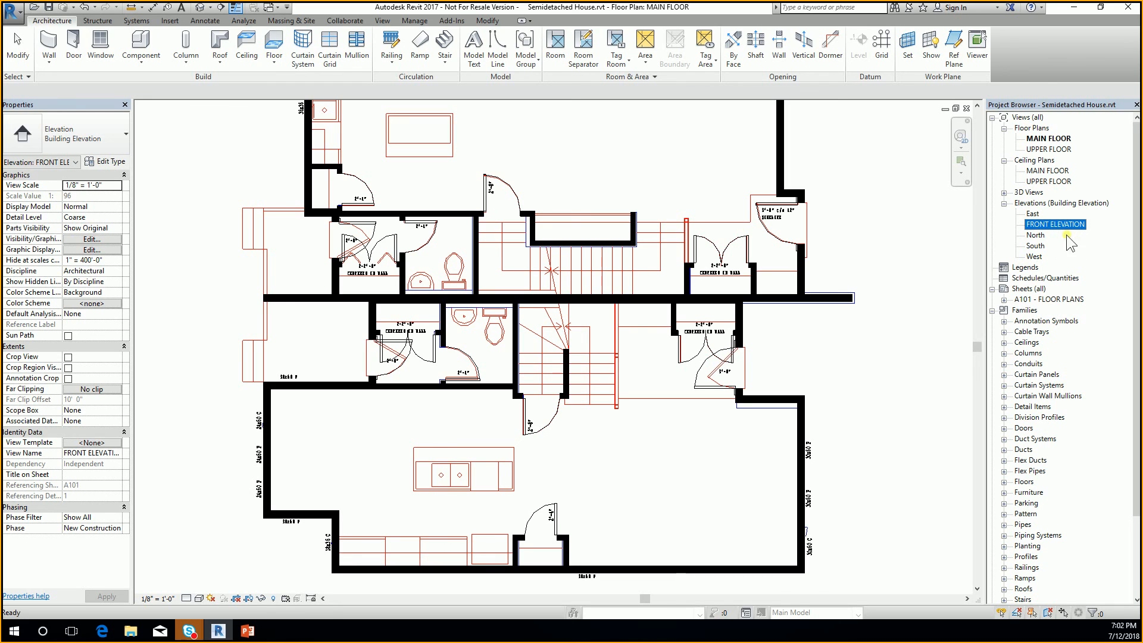
pyautogui.moveTo(1136, 198); pyautogui.dragTo(1137, 280)
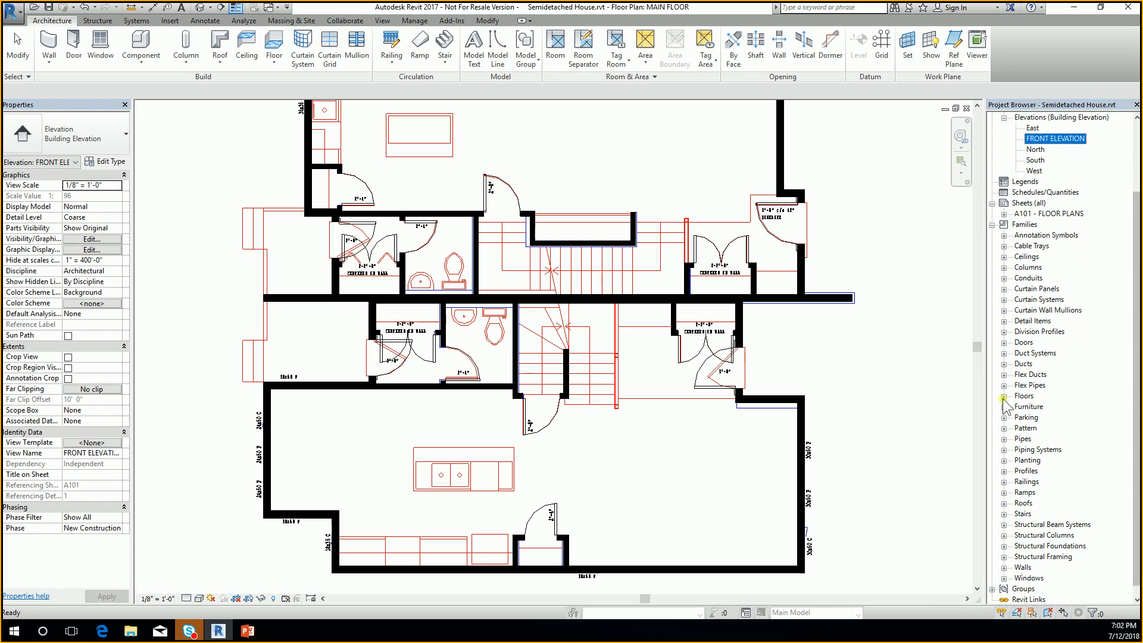
pyautogui.click(1004, 342)
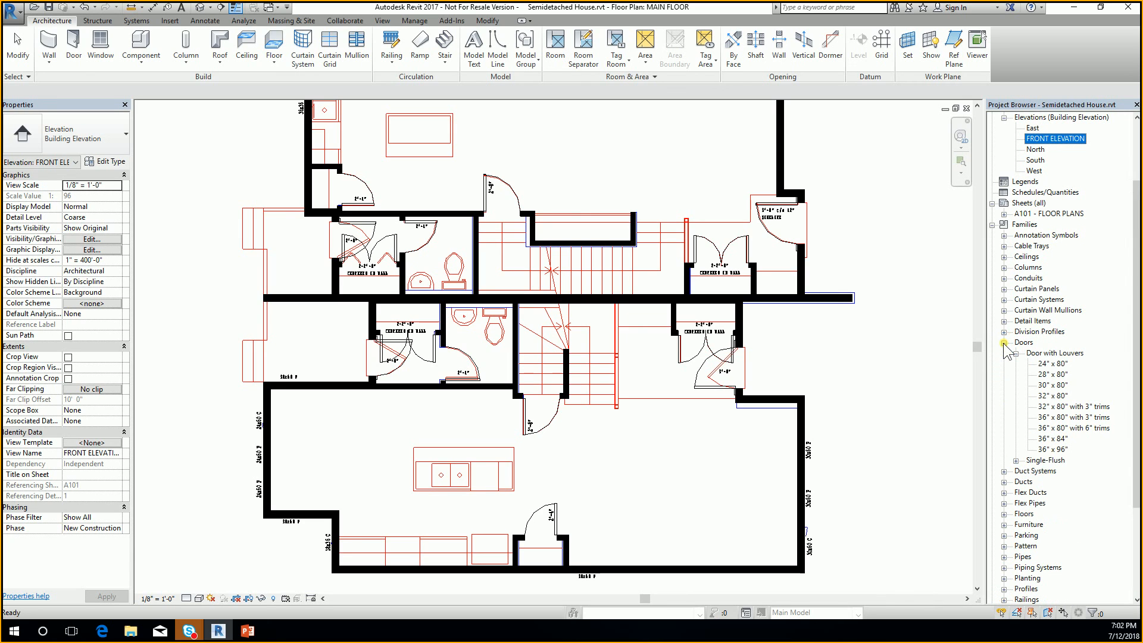
pyautogui.click(1056, 353)
pyautogui.click(1054, 364)
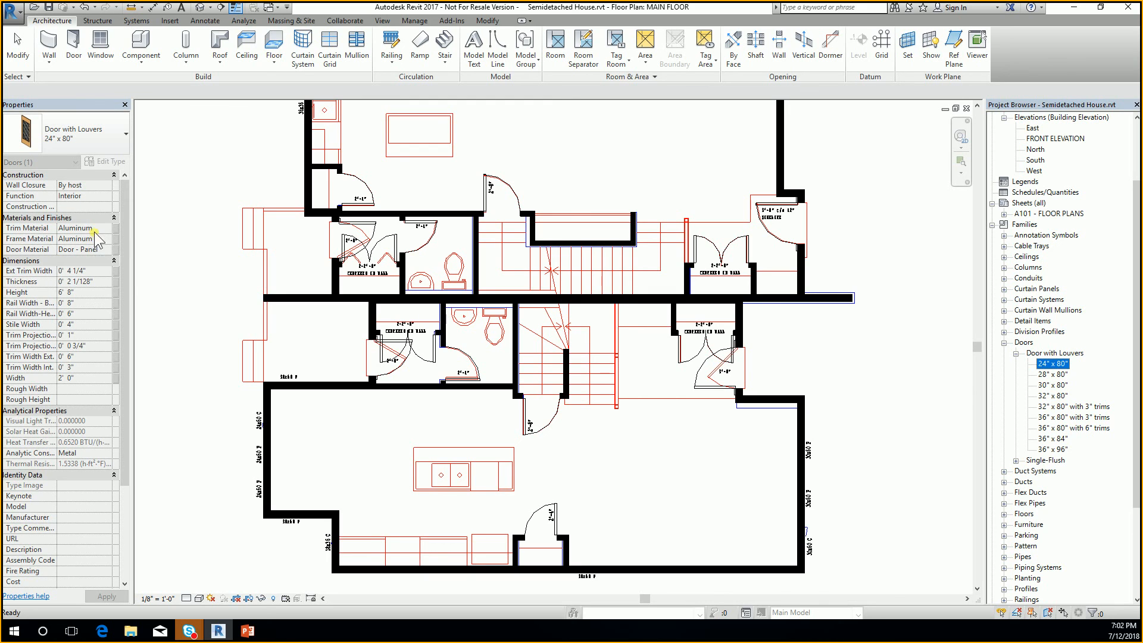
# Compare the trim, frame and door materials of the 28", 30" and 32" x 80" types and the 32" x 80" with 3" trims type
pyautogui.click(1054, 374)
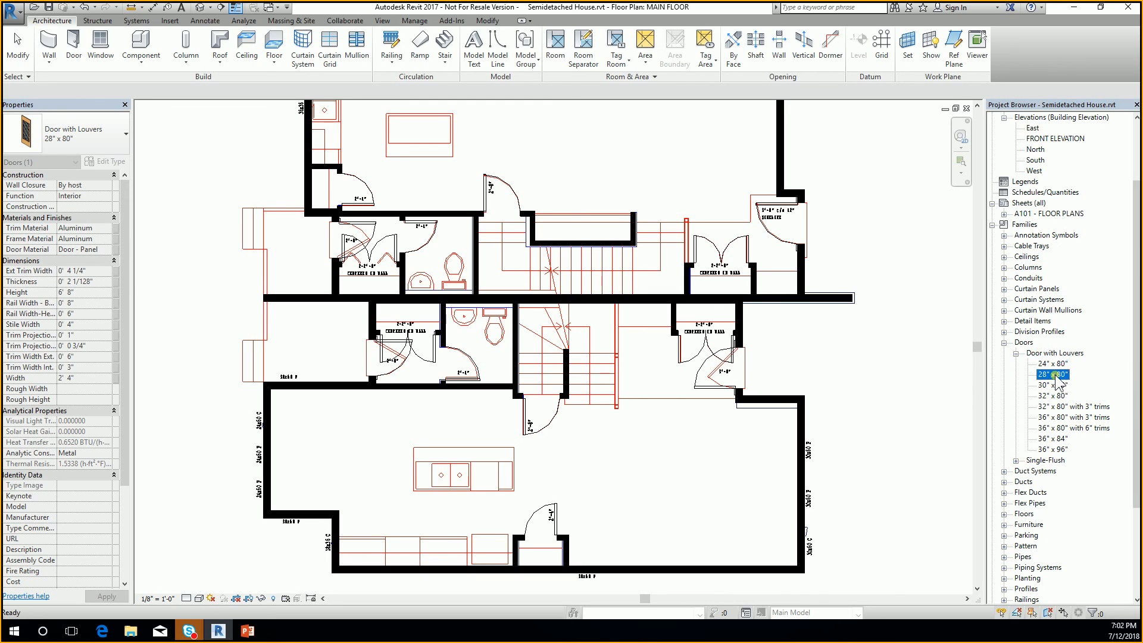
pyautogui.click(1054, 385)
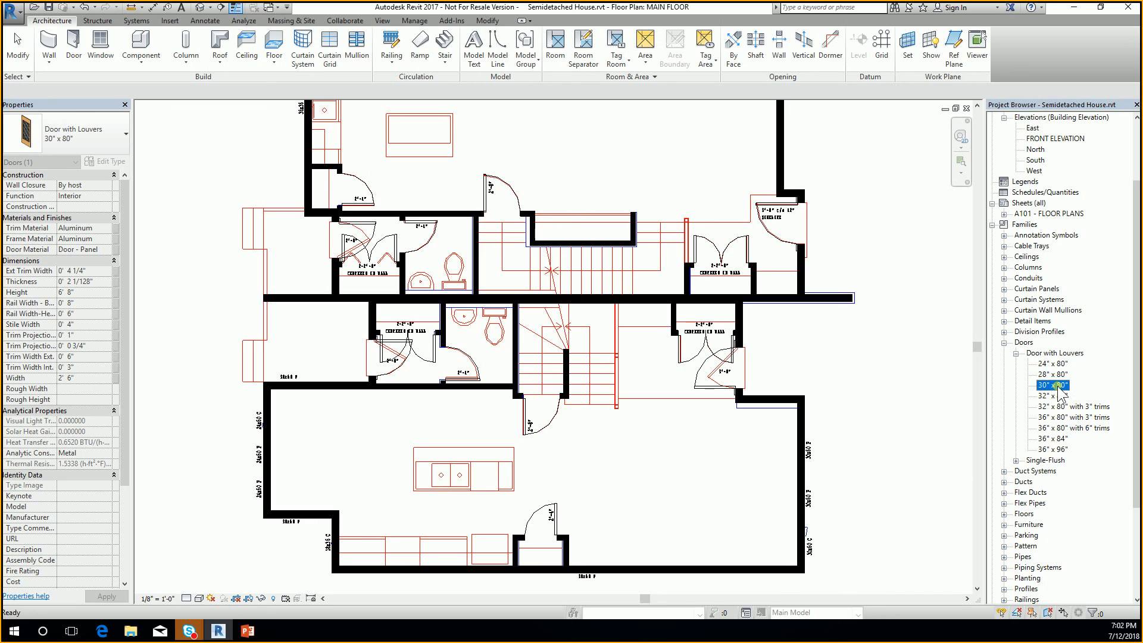
pyautogui.click(1057, 394)
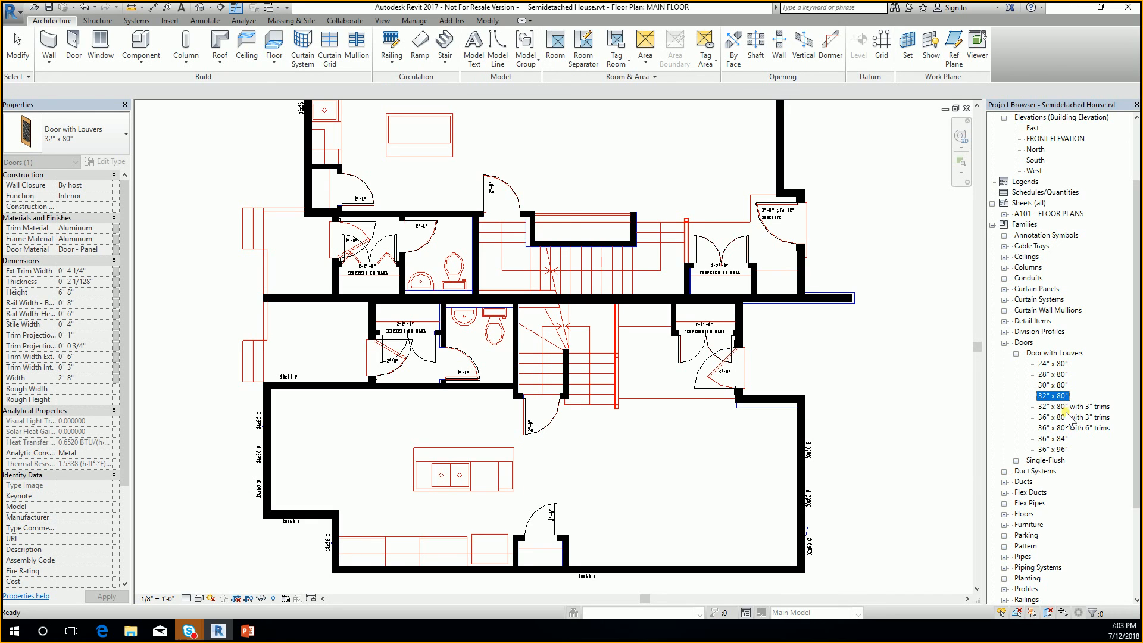
pyautogui.click(1061, 406)
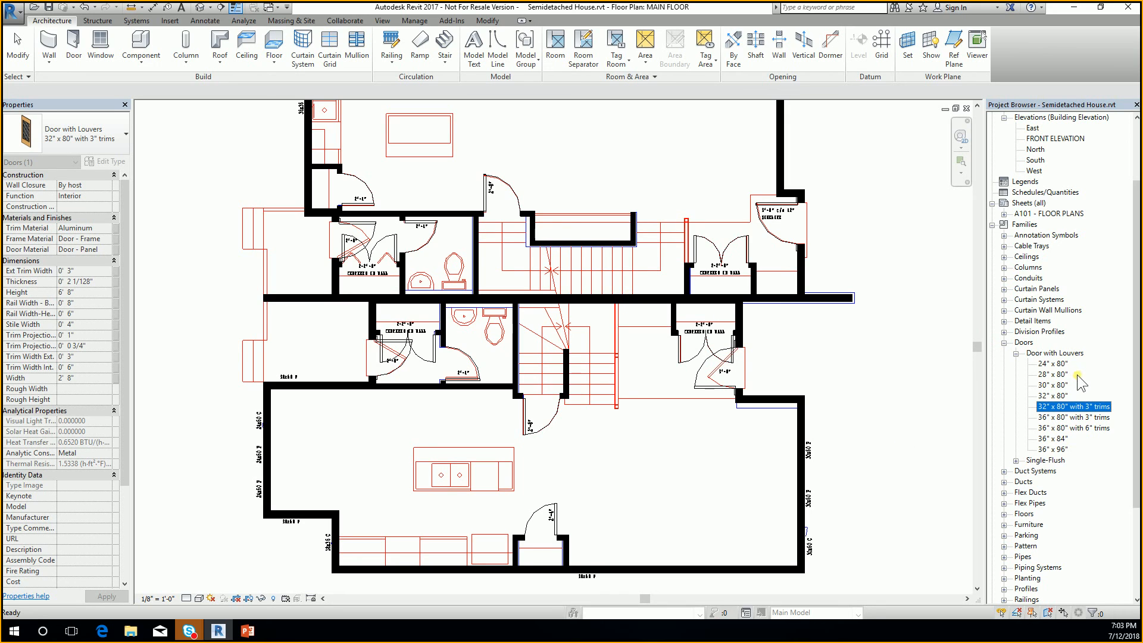
pyautogui.click(1049, 395)
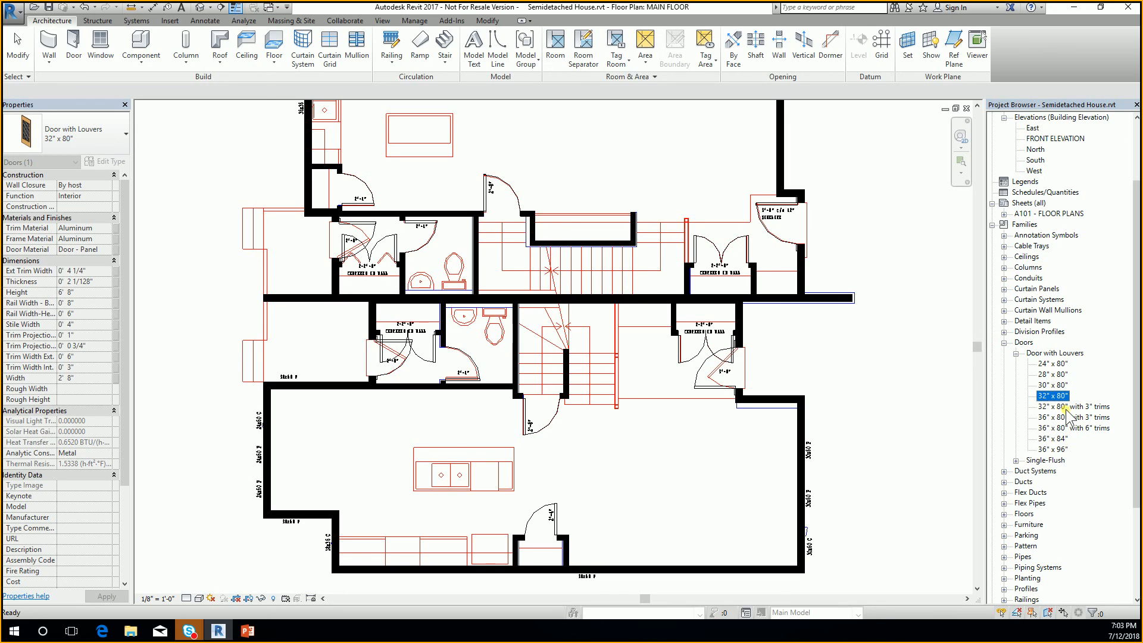
# Bring up the available actions for the 32" x 80" with 3" trims door type in the project's family list
pyautogui.click(1066, 407)
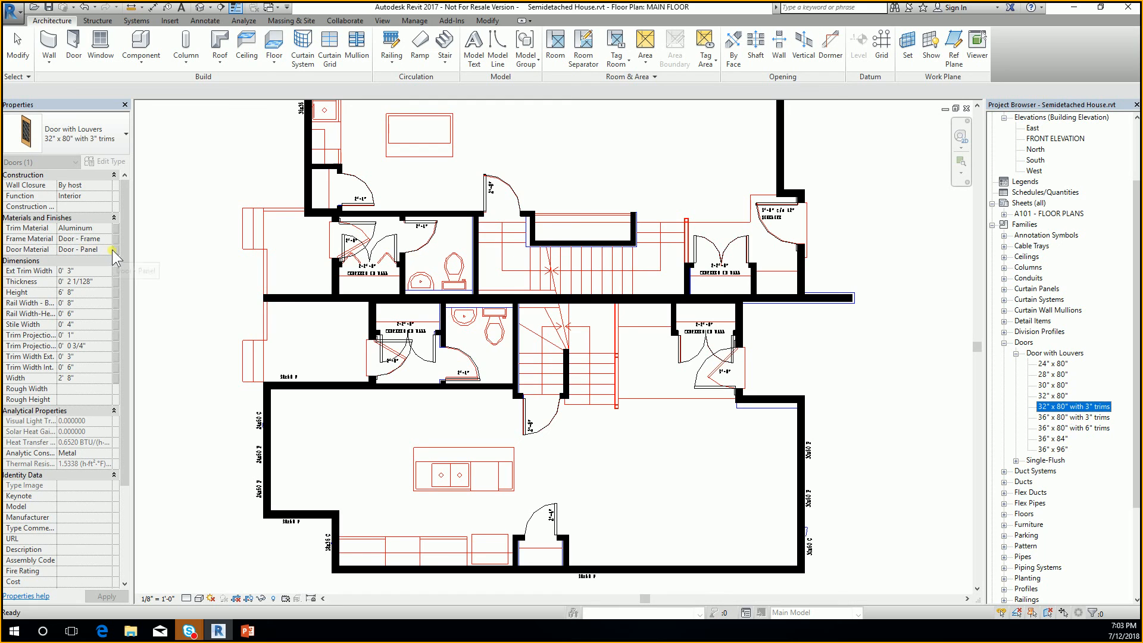
pyautogui.rightClick(1058, 406)
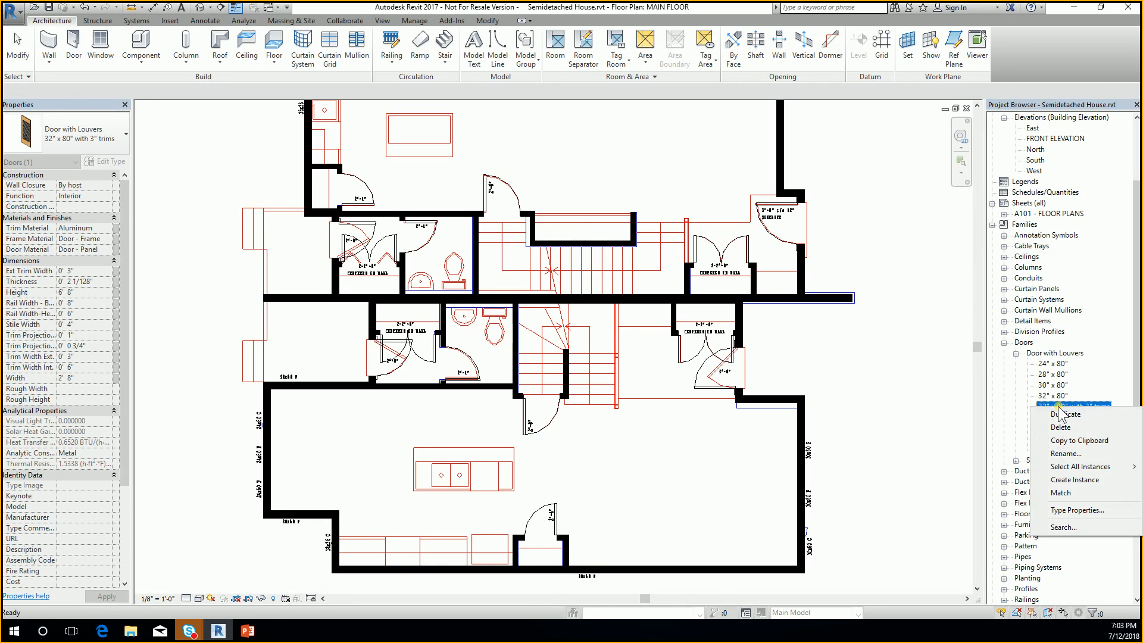